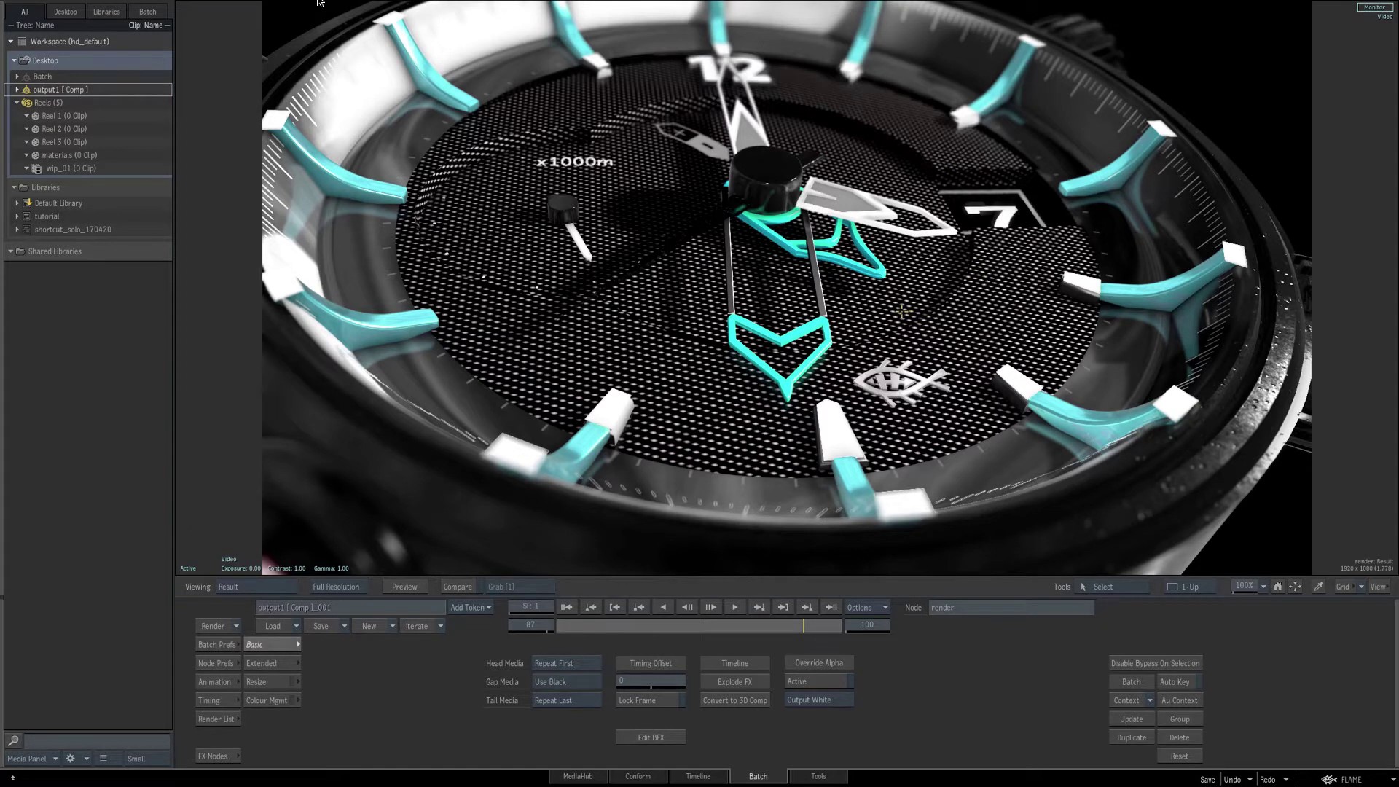
# Add an Action node to the empty area of the batch schematic and open it for editing.
pyautogui.press('Escape')
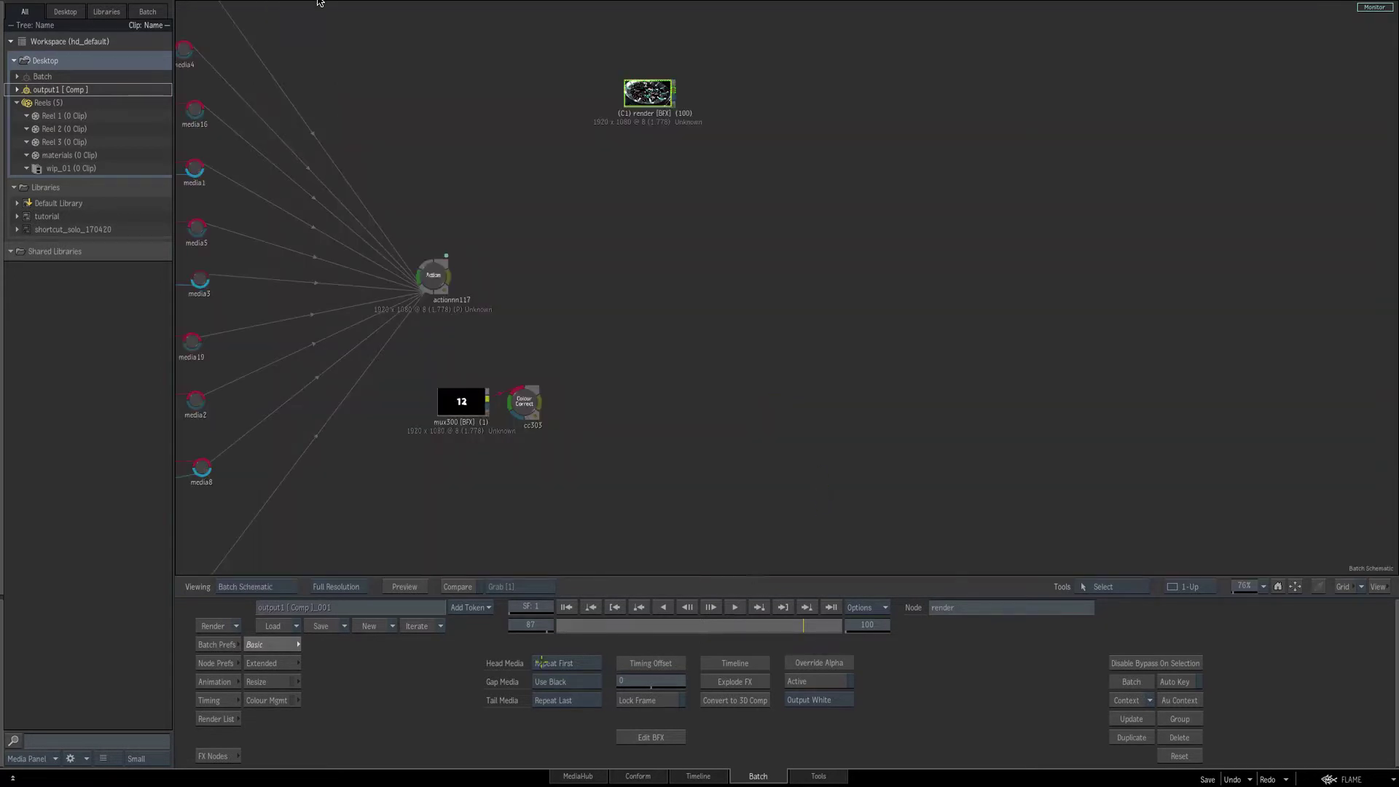
pyautogui.click(217, 756)
pyautogui.moveTo(464, 711); pyautogui.dragTo(722, 255)
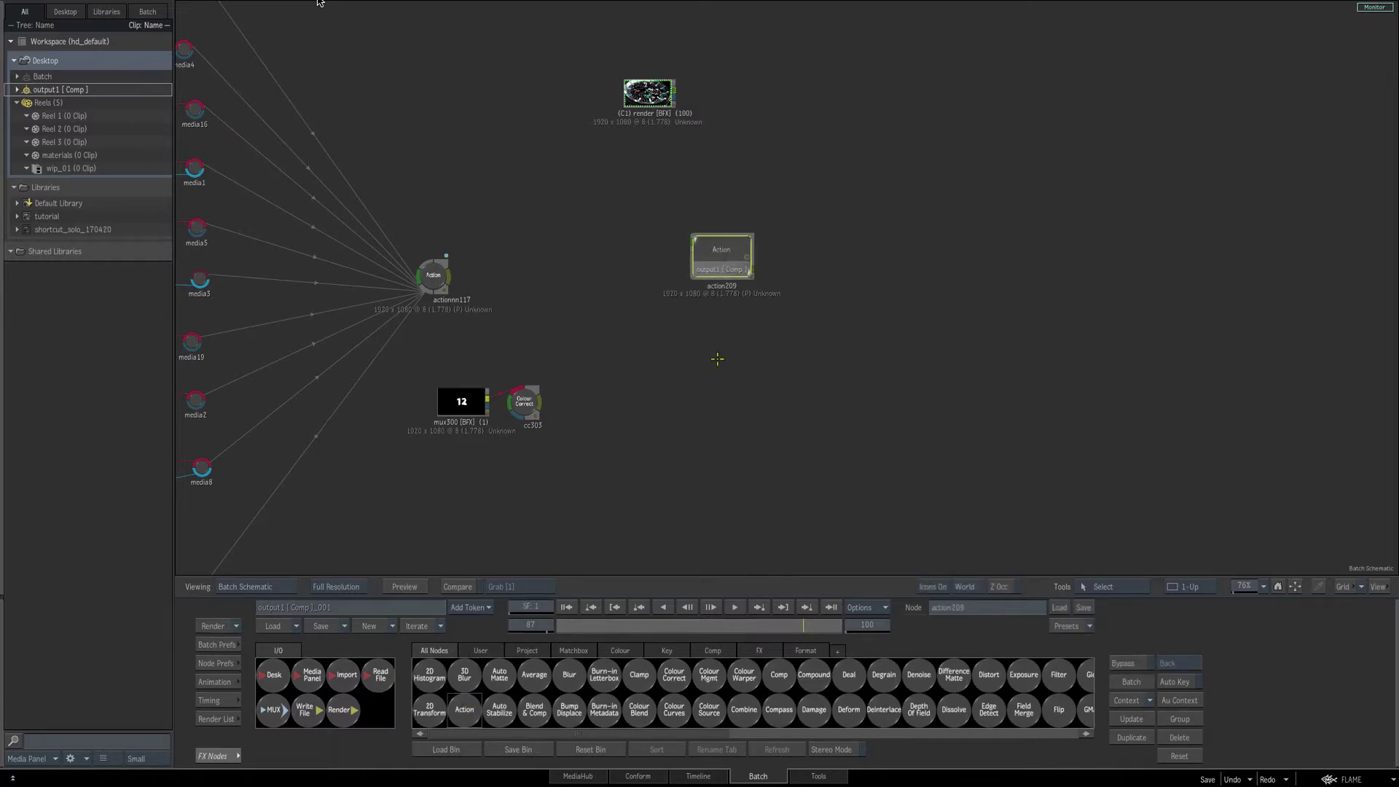
pyautogui.press('Escape')
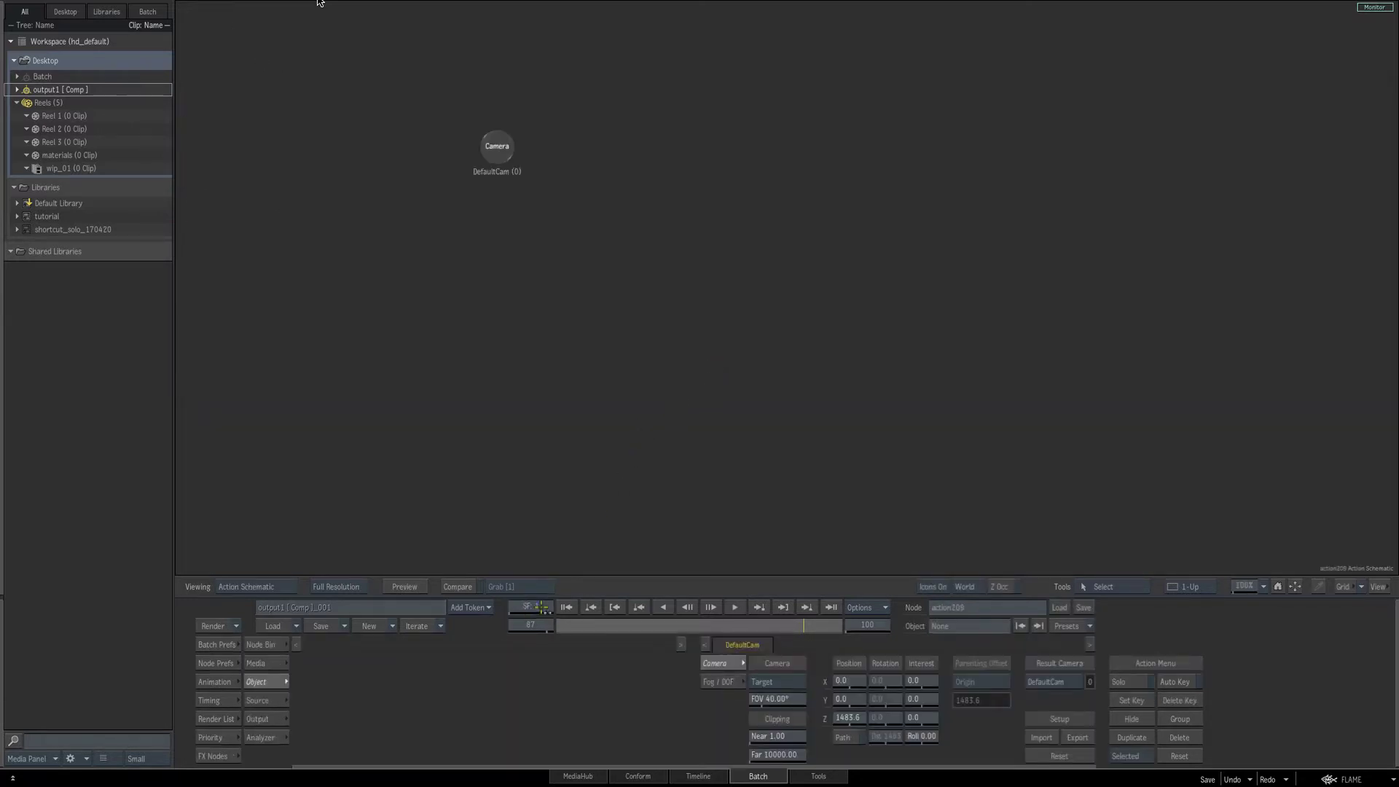
# Add a 3D Shape node to the Action schematic.
pyautogui.click(260, 644)
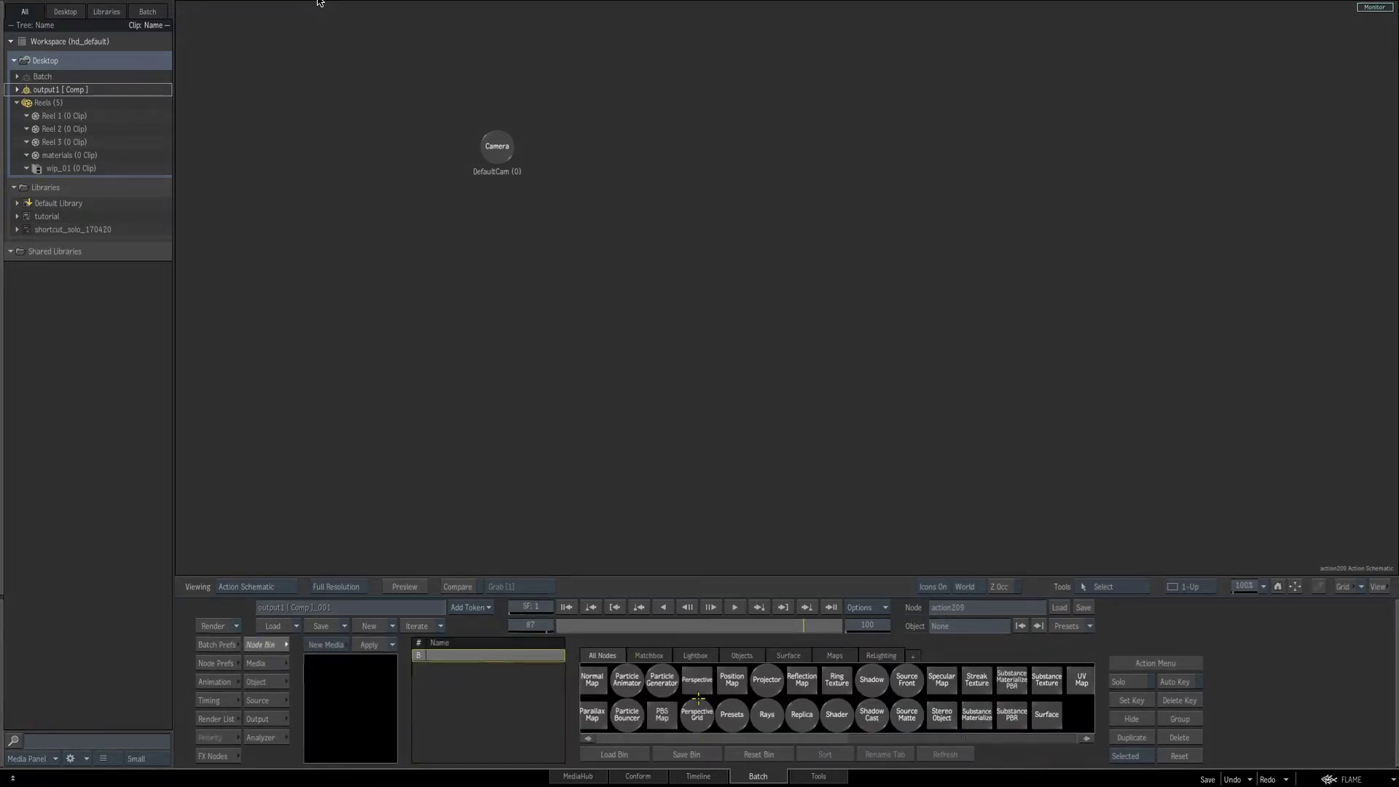
pyautogui.press('3')
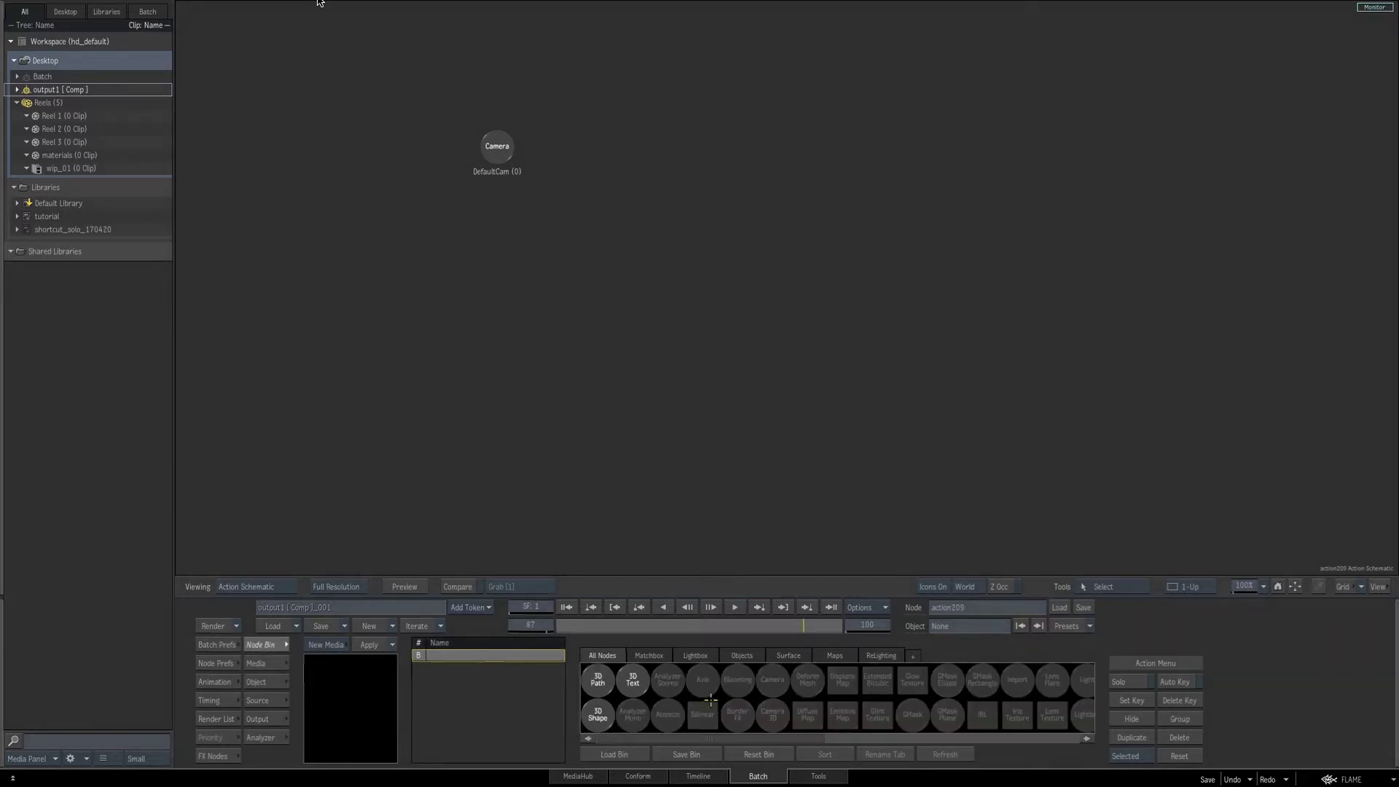
pyautogui.moveTo(599, 712); pyautogui.dragTo(788, 225)
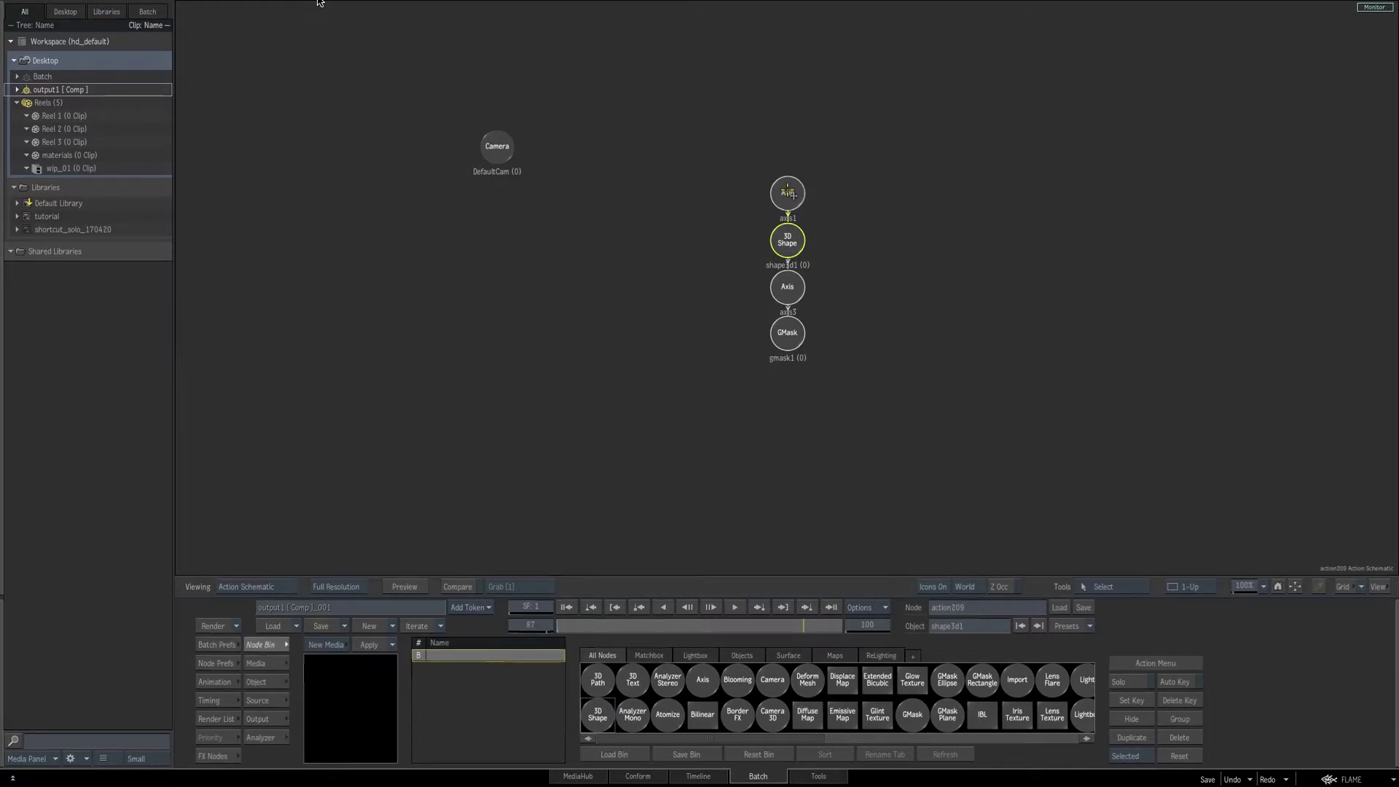
# Delete the default GMask and its axis beneath the 3D Shape node.
pyautogui.click(786, 325)
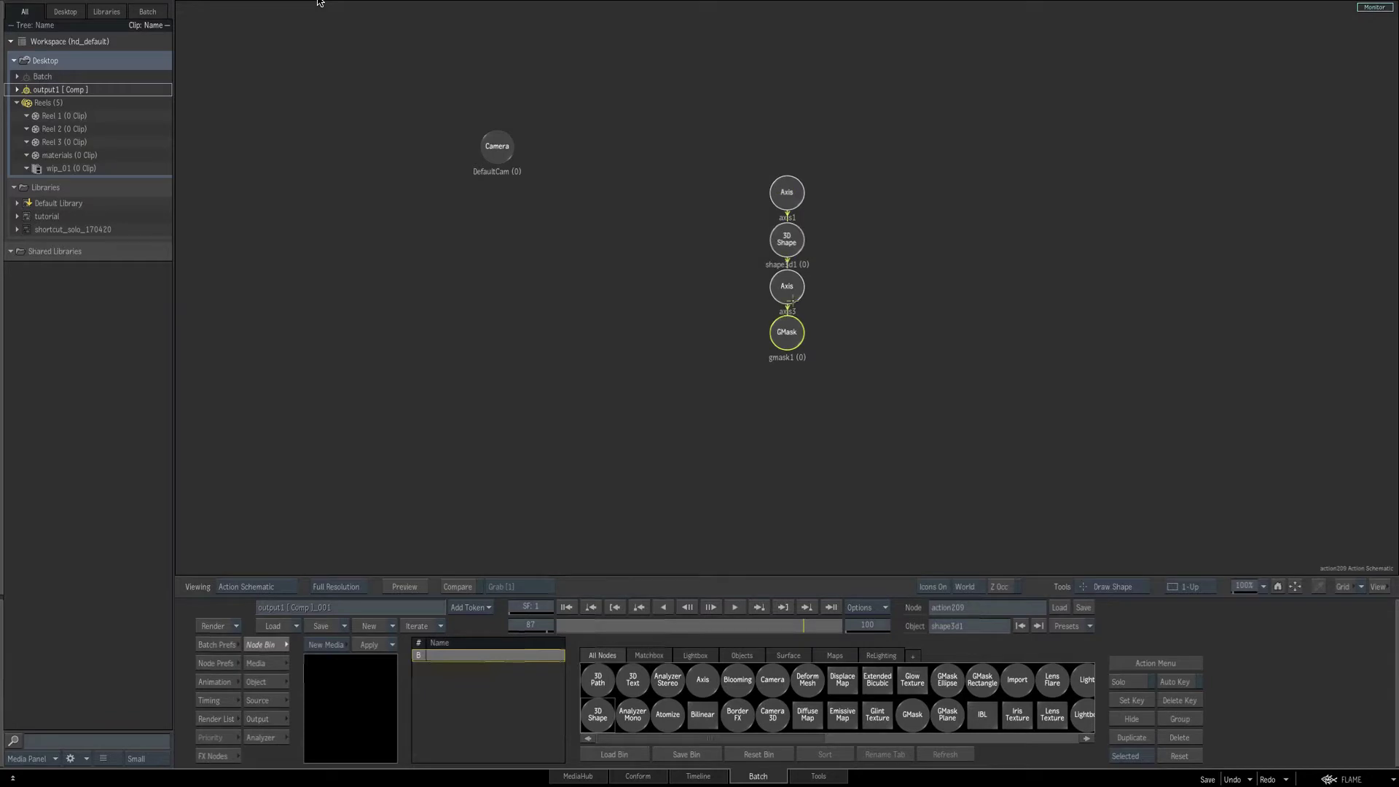
pyautogui.moveTo(778, 290)
pyautogui.mouseDown()
pyautogui.moveTo(793, 276)
pyautogui.moveTo(768, 278)
pyautogui.mouseUp()
pyautogui.click(783, 319)
pyautogui.press('Delete')
pyautogui.click(767, 281)
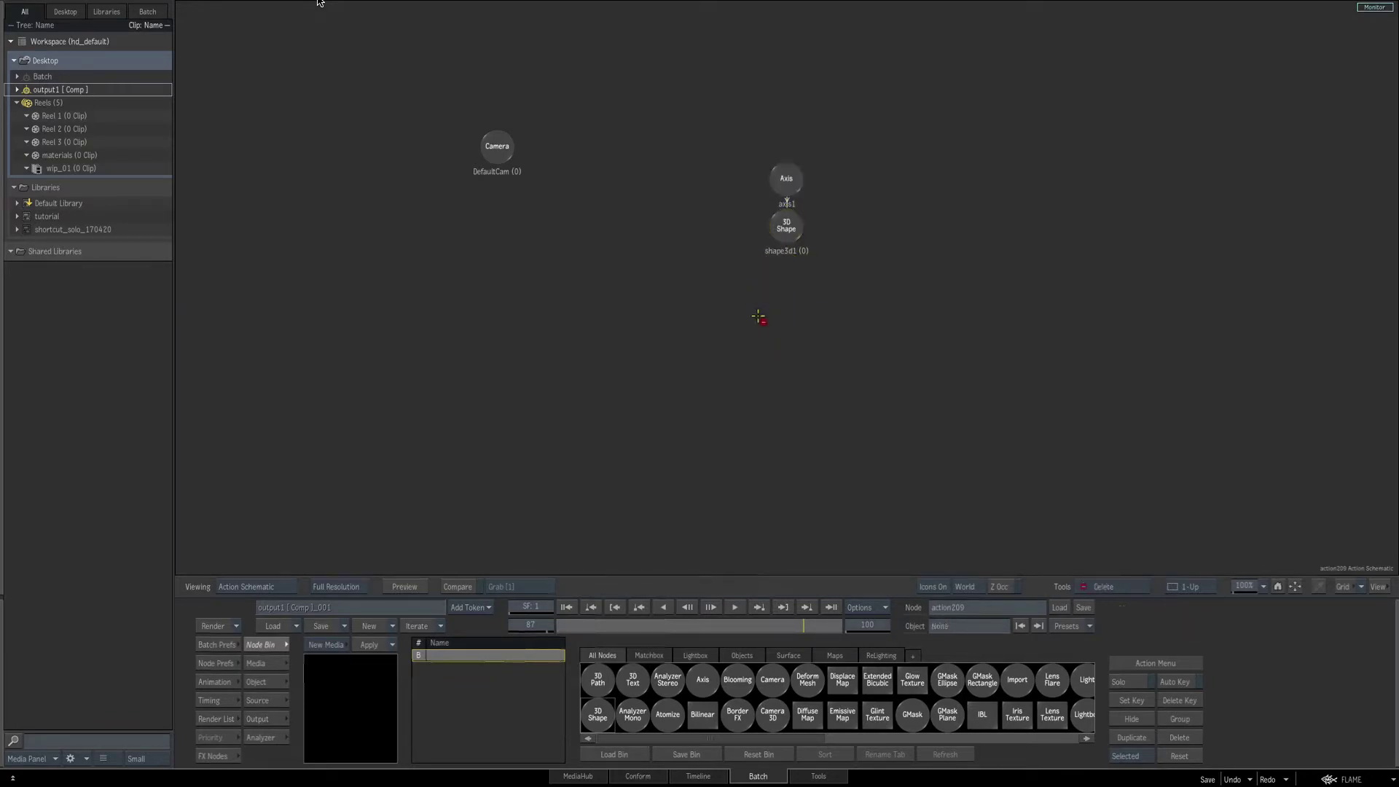
# Attach a GMask Ellipse to the 3D Shape and draw a centred circle filling most of the frame height.
pyautogui.click(787, 228)
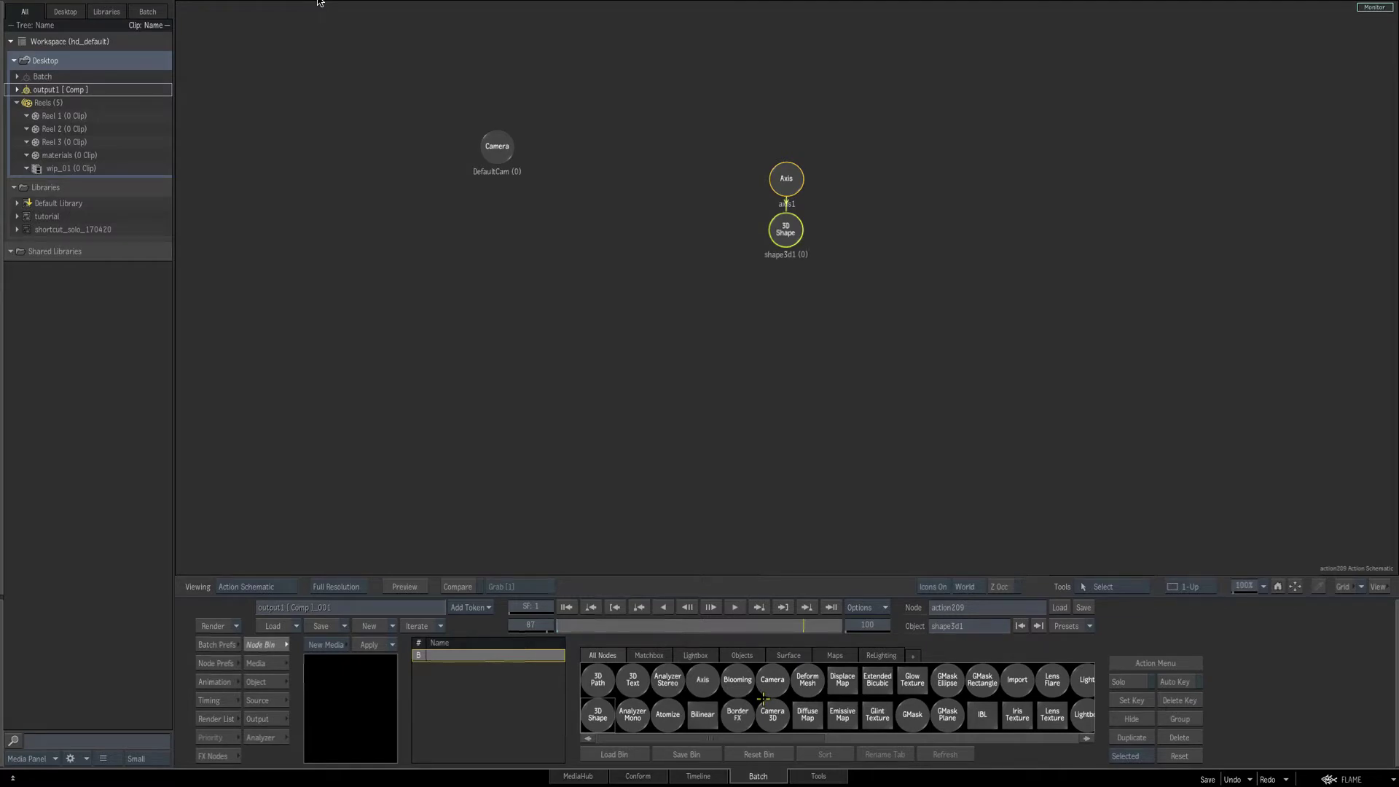
pyautogui.press('g')
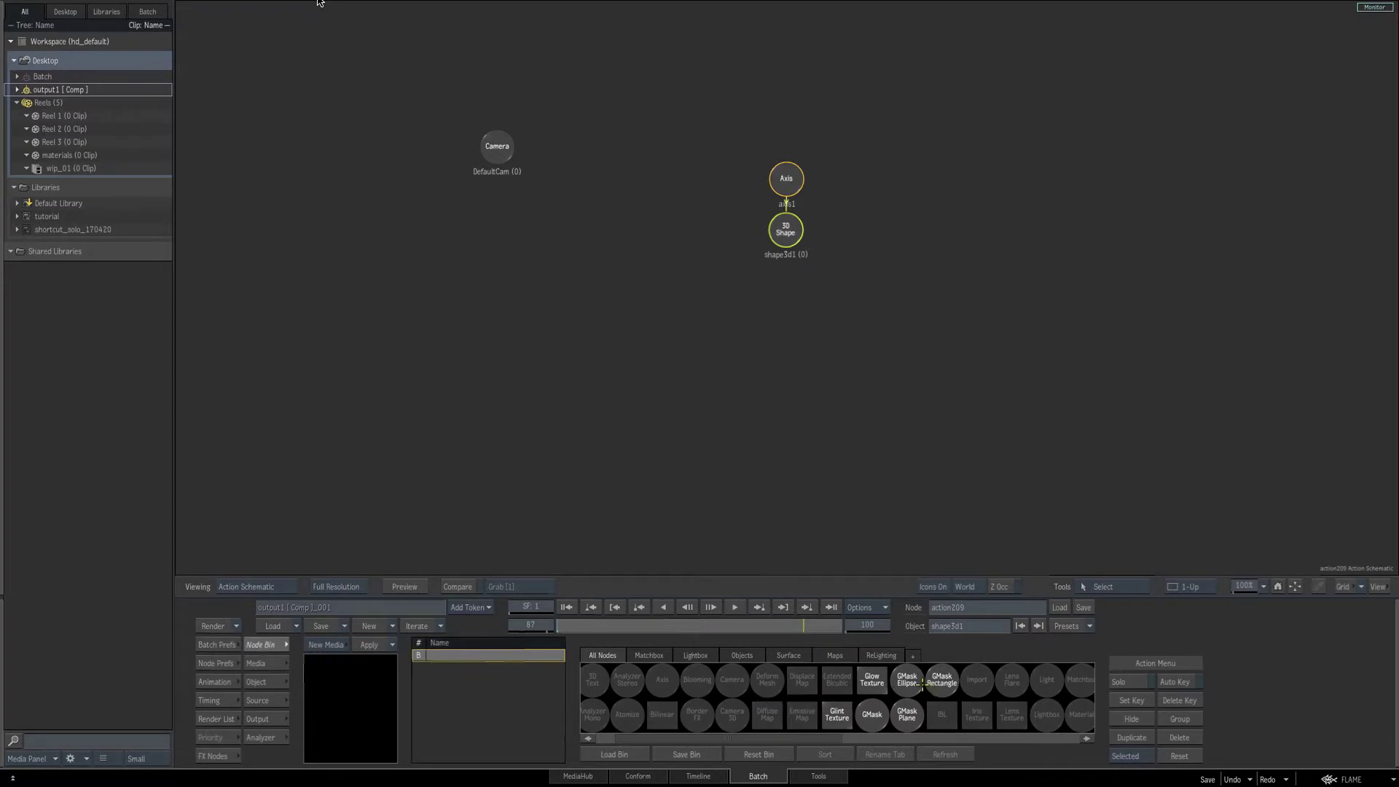
pyautogui.moveTo(907, 679)
pyautogui.mouseDown()
pyautogui.moveTo(704, 343)
pyautogui.moveTo(744, 350)
pyautogui.mouseUp()
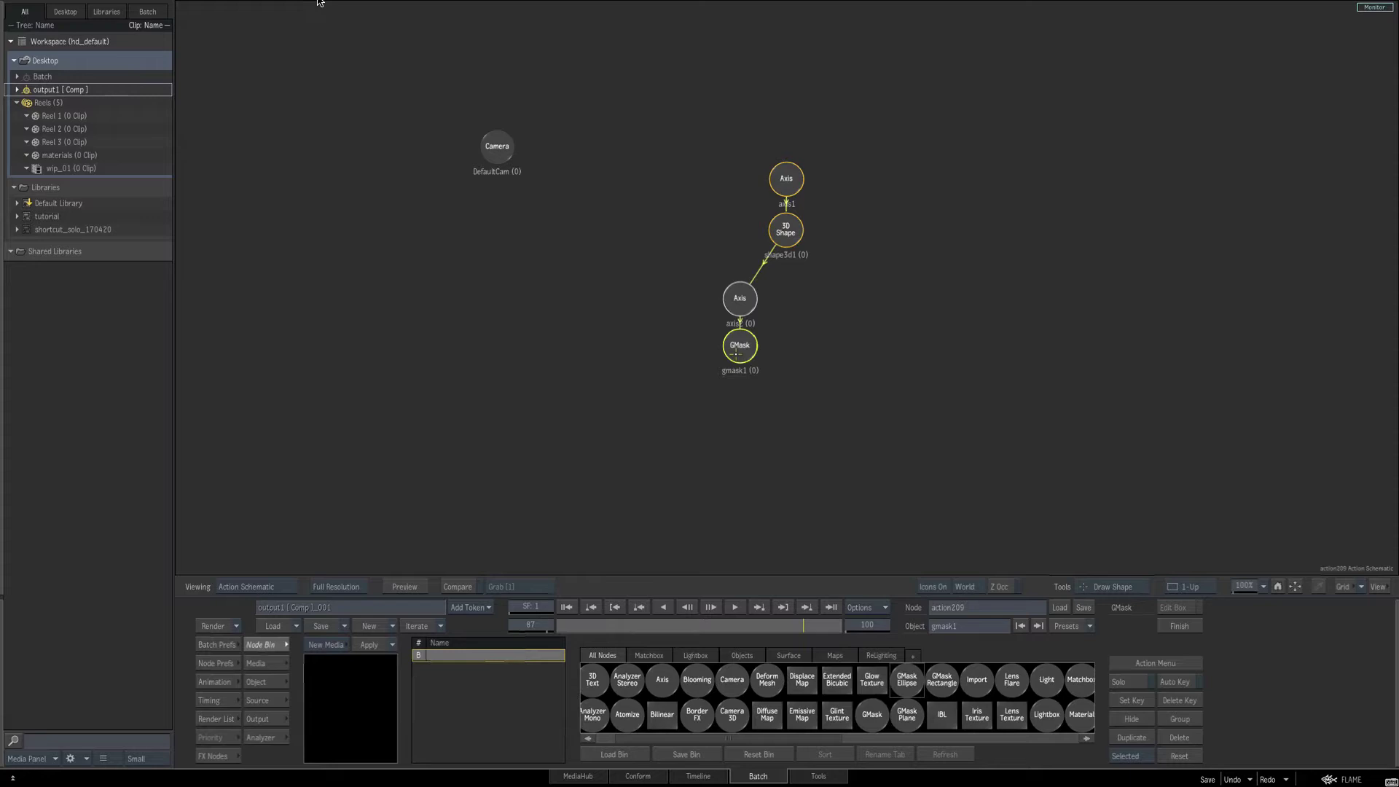
pyautogui.press('F1')
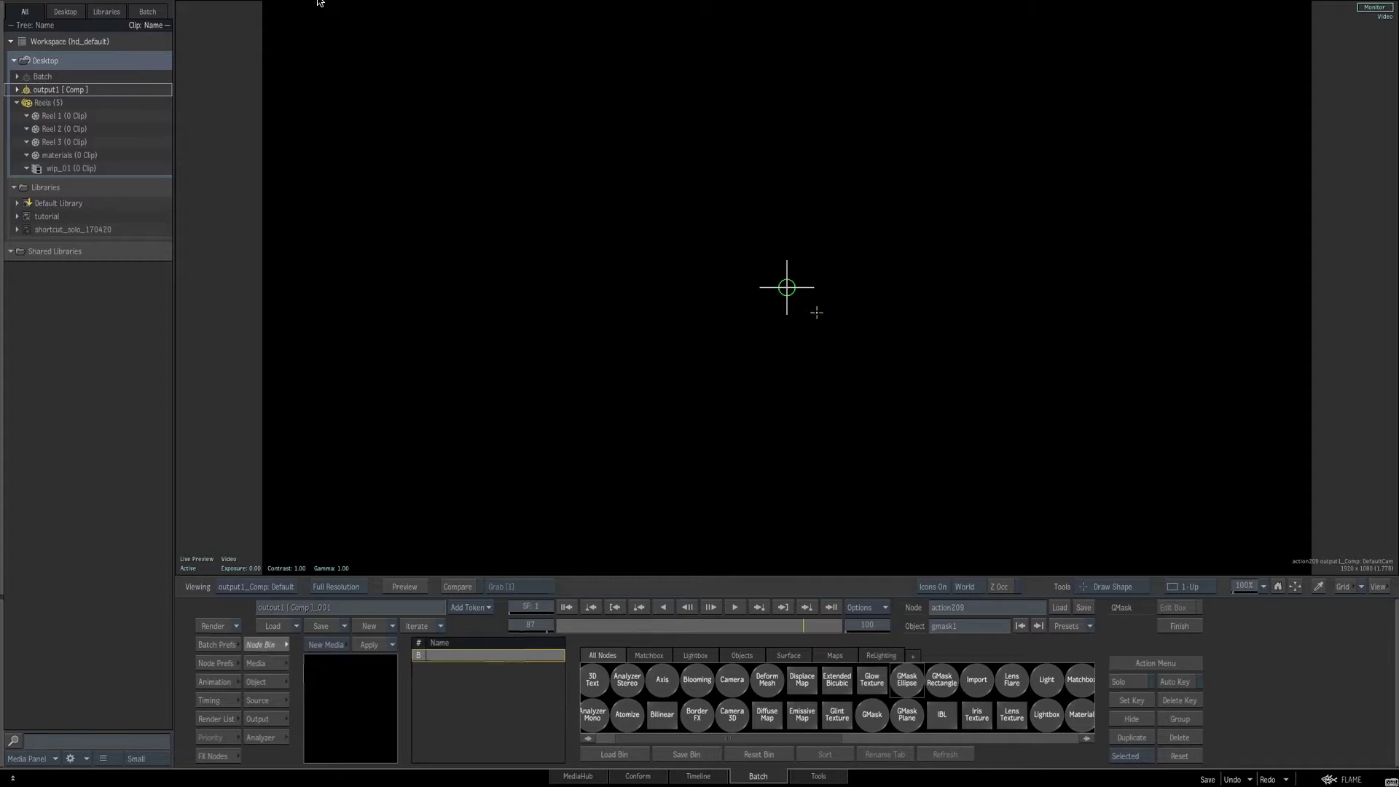
pyautogui.moveTo(793, 369); pyautogui.dragTo(1038, 71)
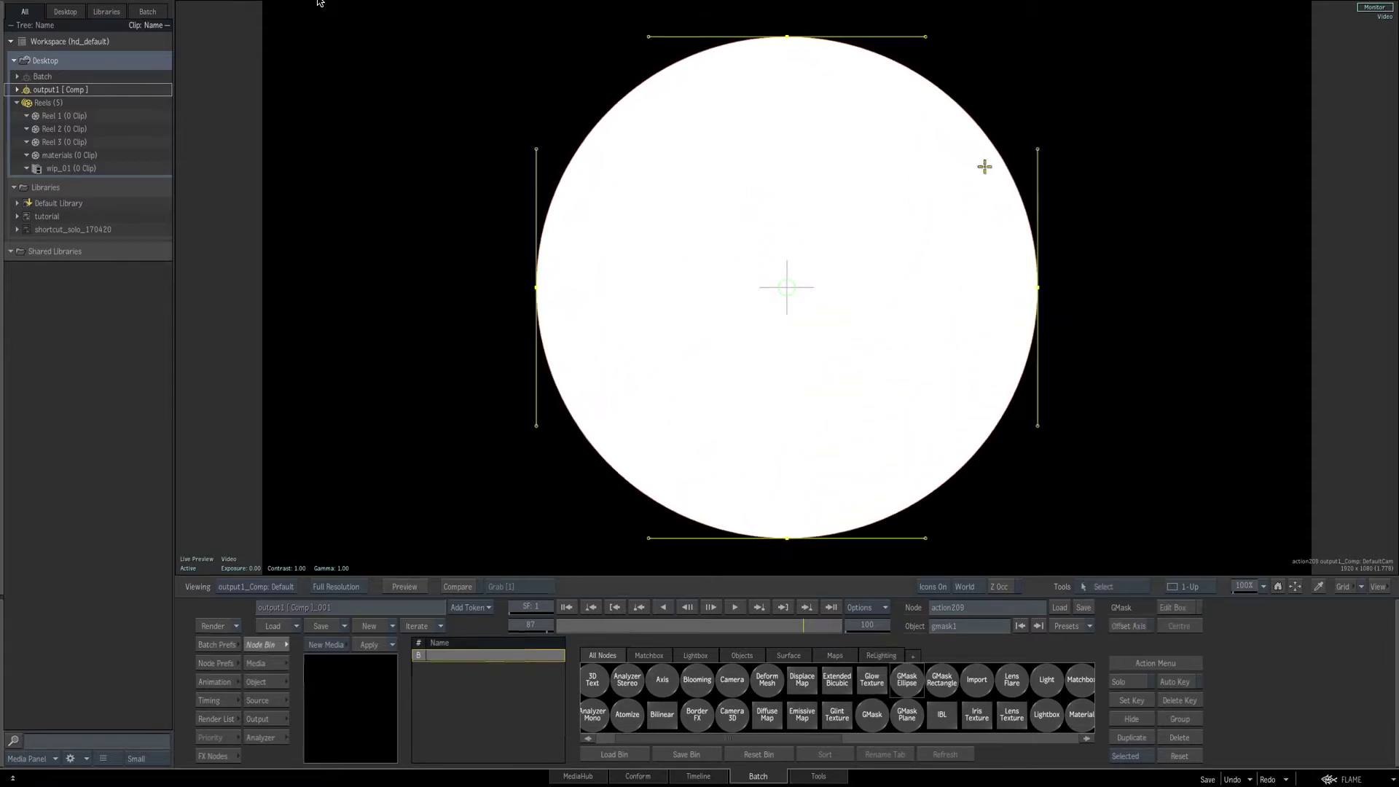
pyautogui.moveTo(1247, 587); pyautogui.dragTo(1228, 589)
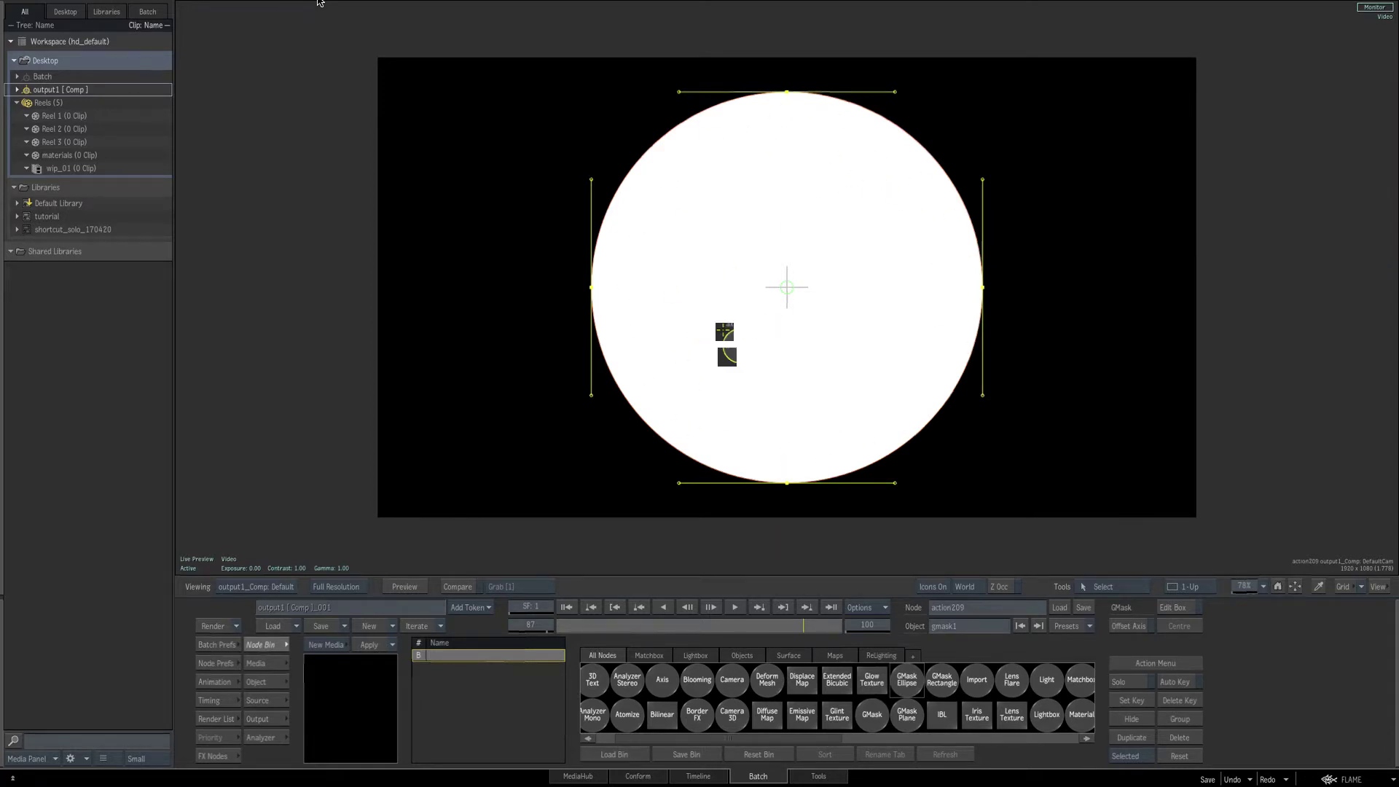
# Set the X rotation of the axis above the 3D Shape to -50° to tilt the disc back.
pyautogui.press('Escape')
pyautogui.click(781, 189)
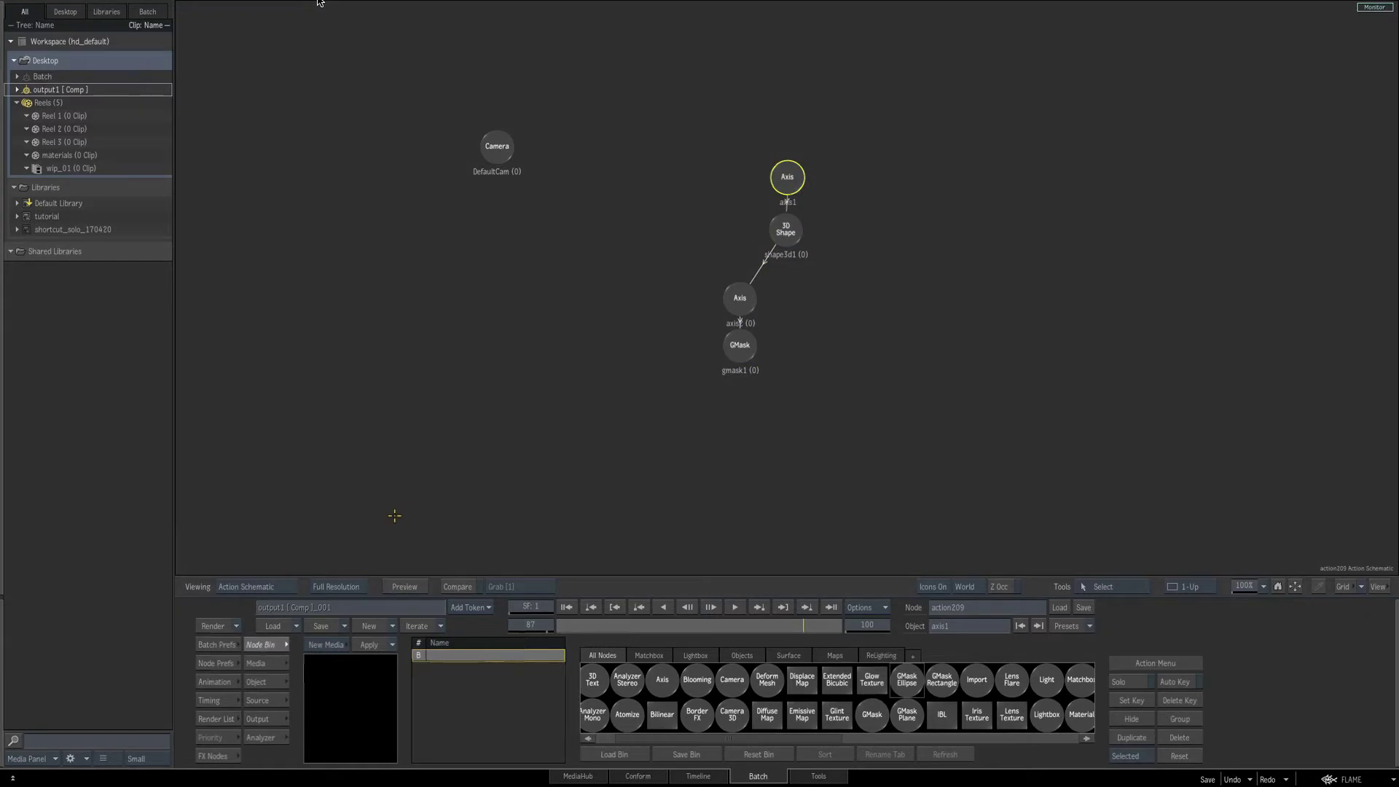
pyautogui.press('F4')
pyautogui.click(277, 684)
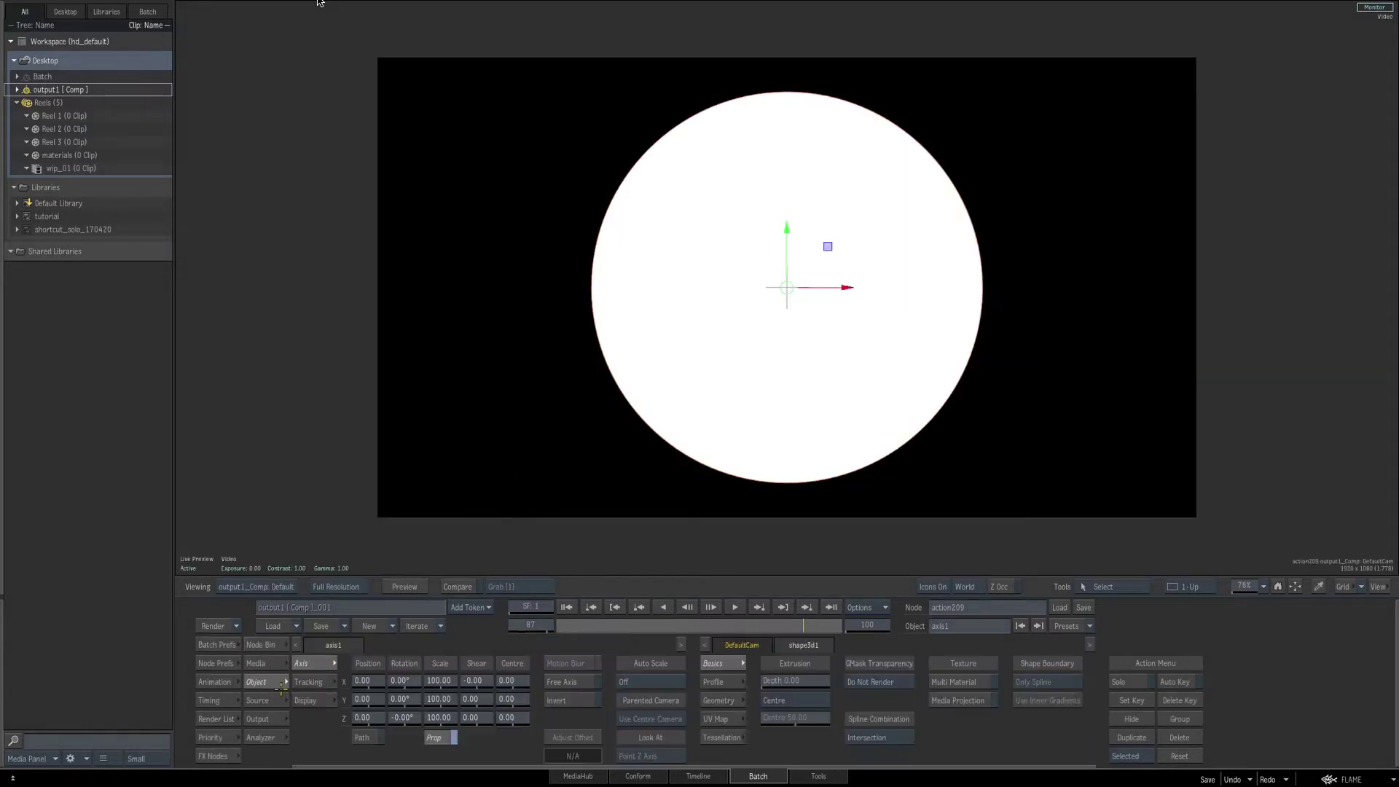
pyautogui.moveTo(403, 678); pyautogui.dragTo(378, 672)
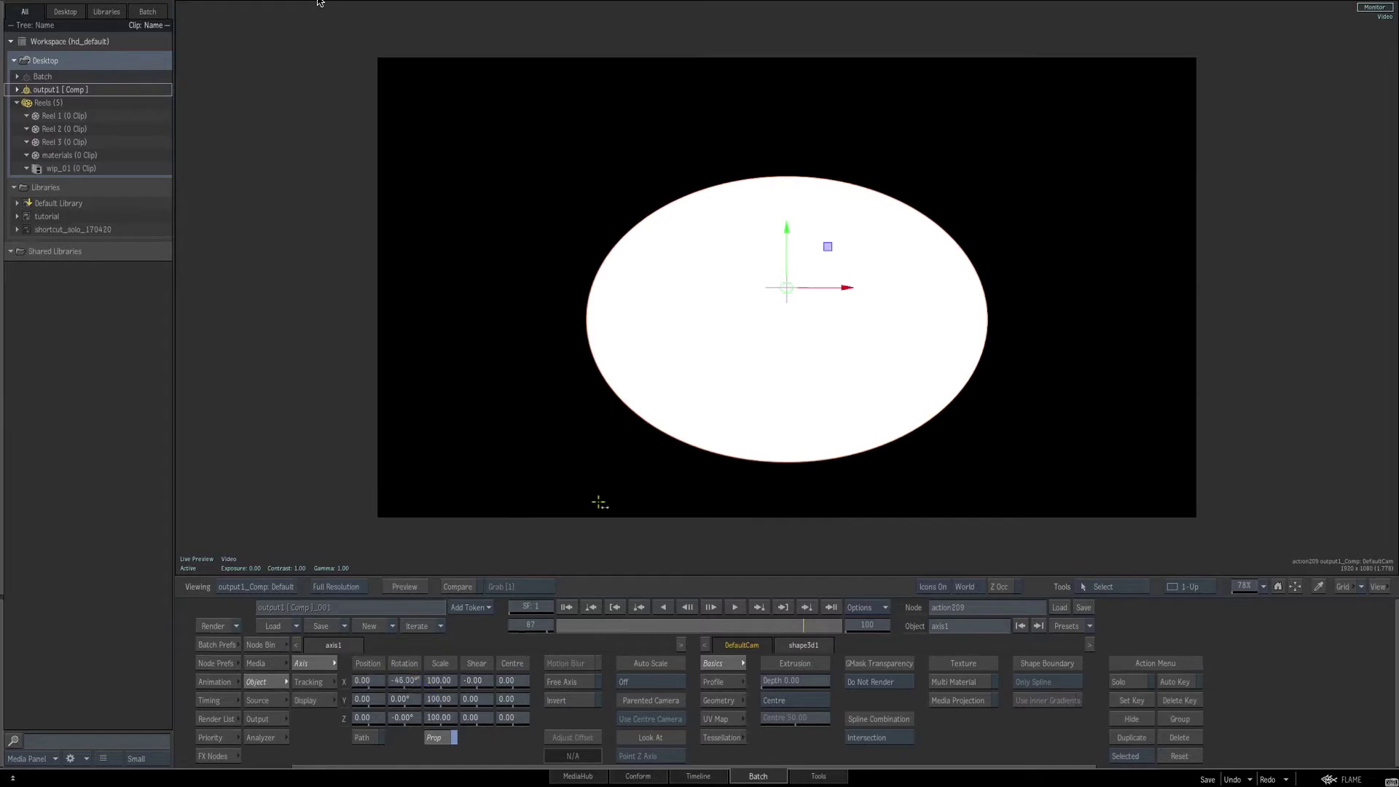
pyautogui.press('F8')
pyautogui.press('F4')
pyautogui.moveTo(412, 685); pyautogui.dragTo(409, 685)
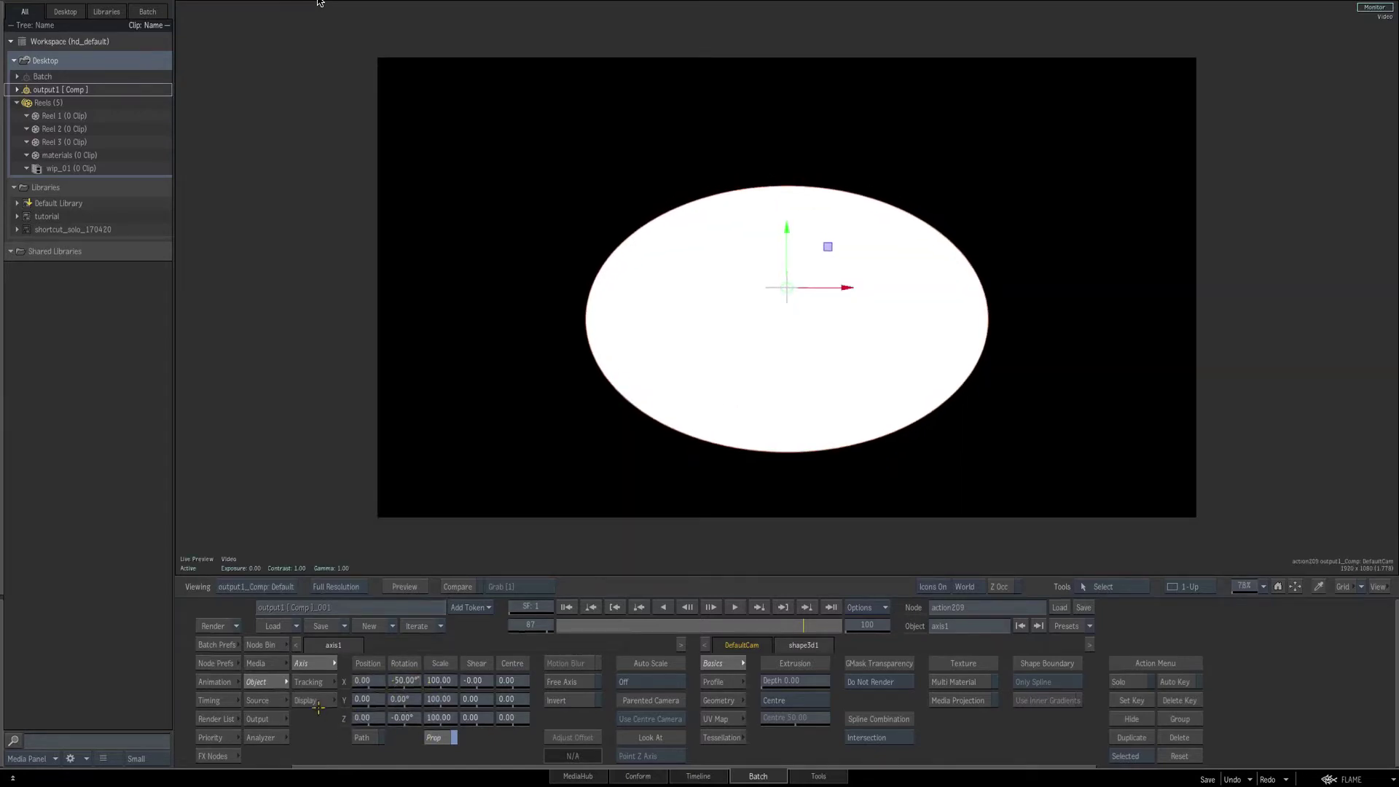
# Activate shading in the Action node's rendering preferences and return to the Action schematic.
pyautogui.click(216, 664)
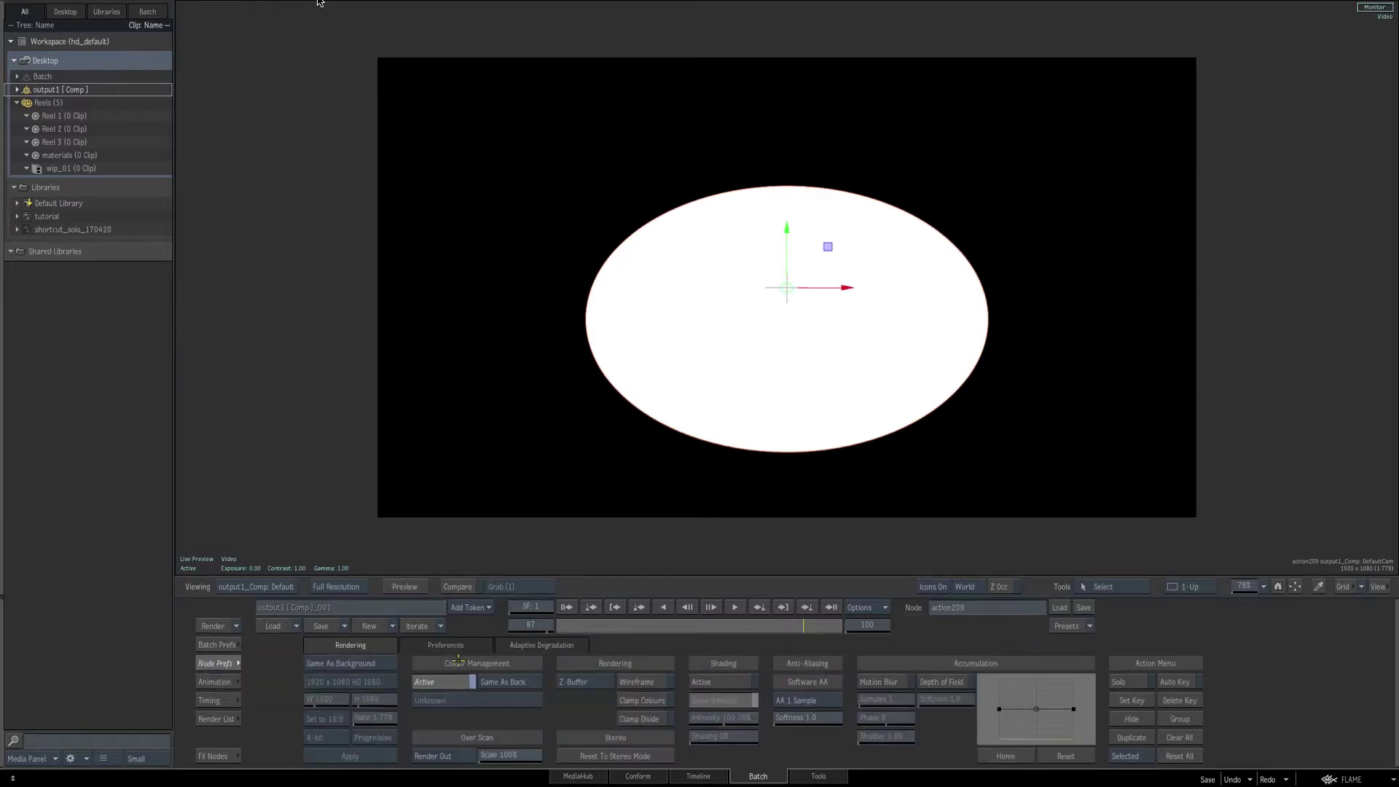
pyautogui.click(737, 684)
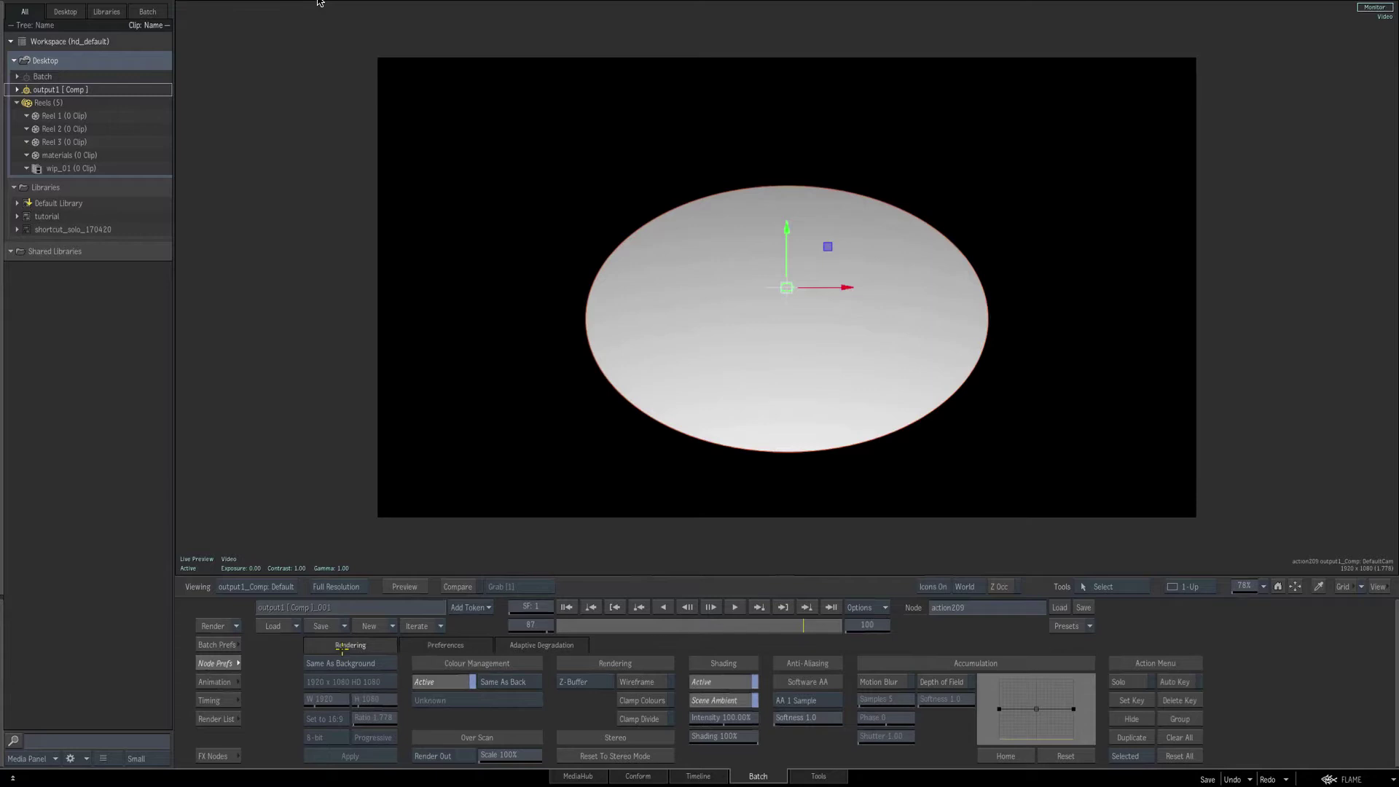
pyautogui.press('`')
# Set the 3D Shape's extrusion depth to 25.
pyautogui.click(785, 231)
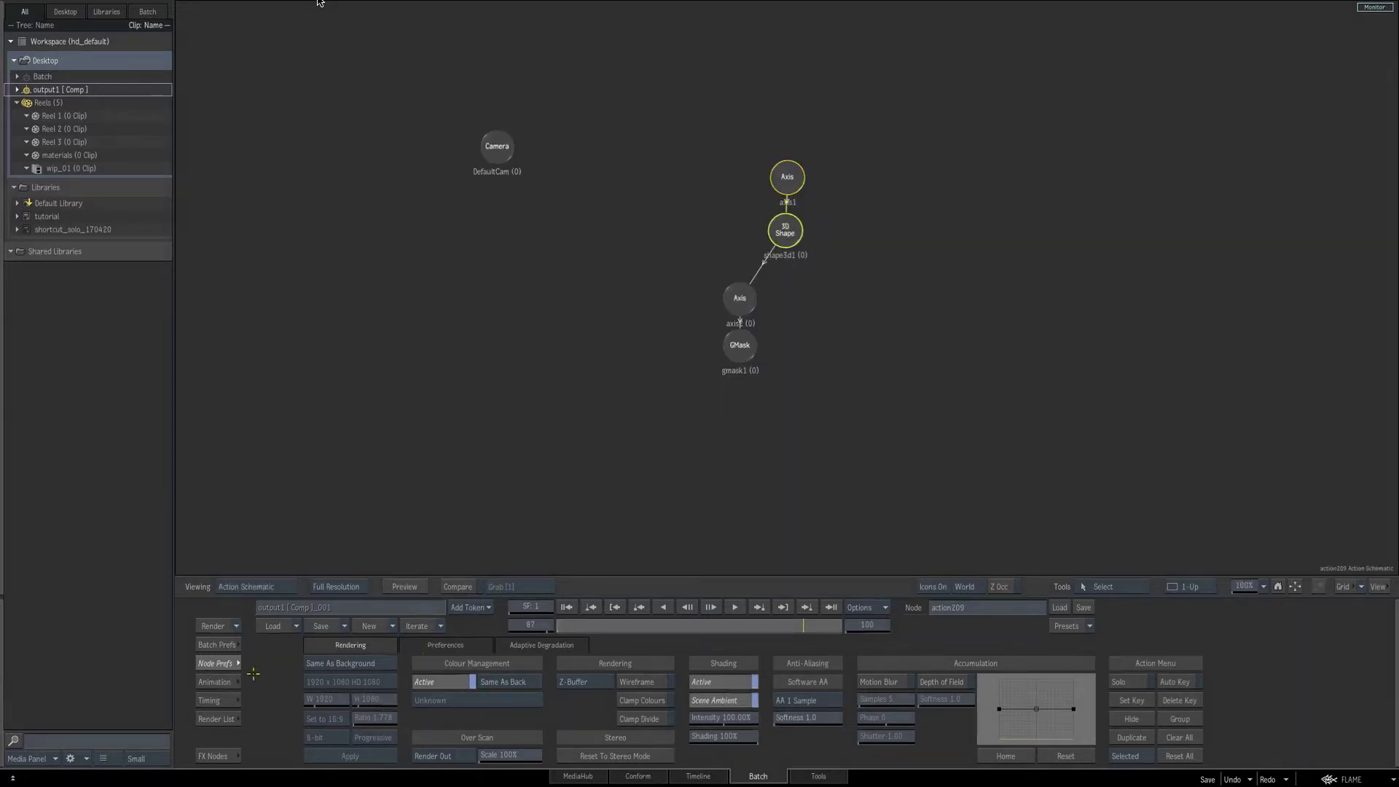
pyautogui.click(219, 664)
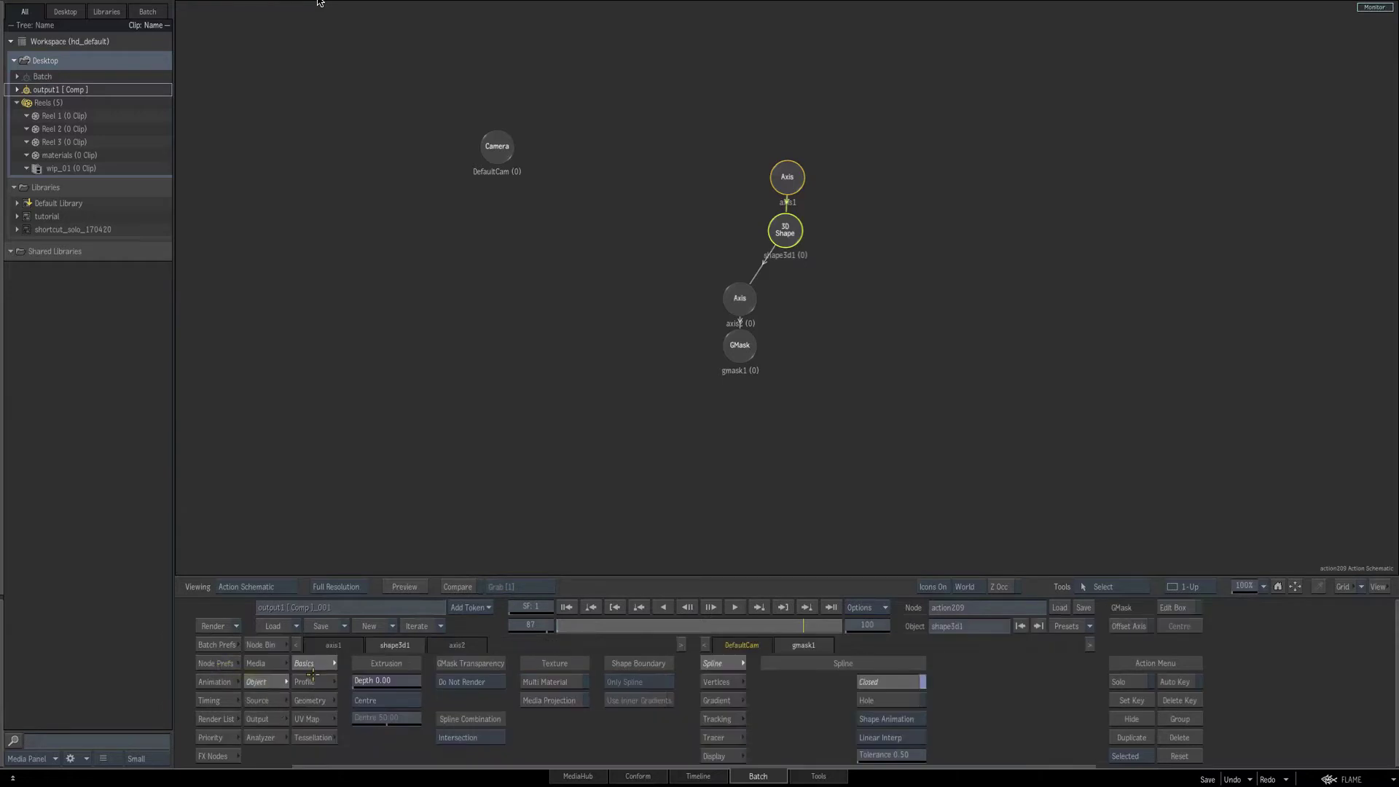
pyautogui.press('F4')
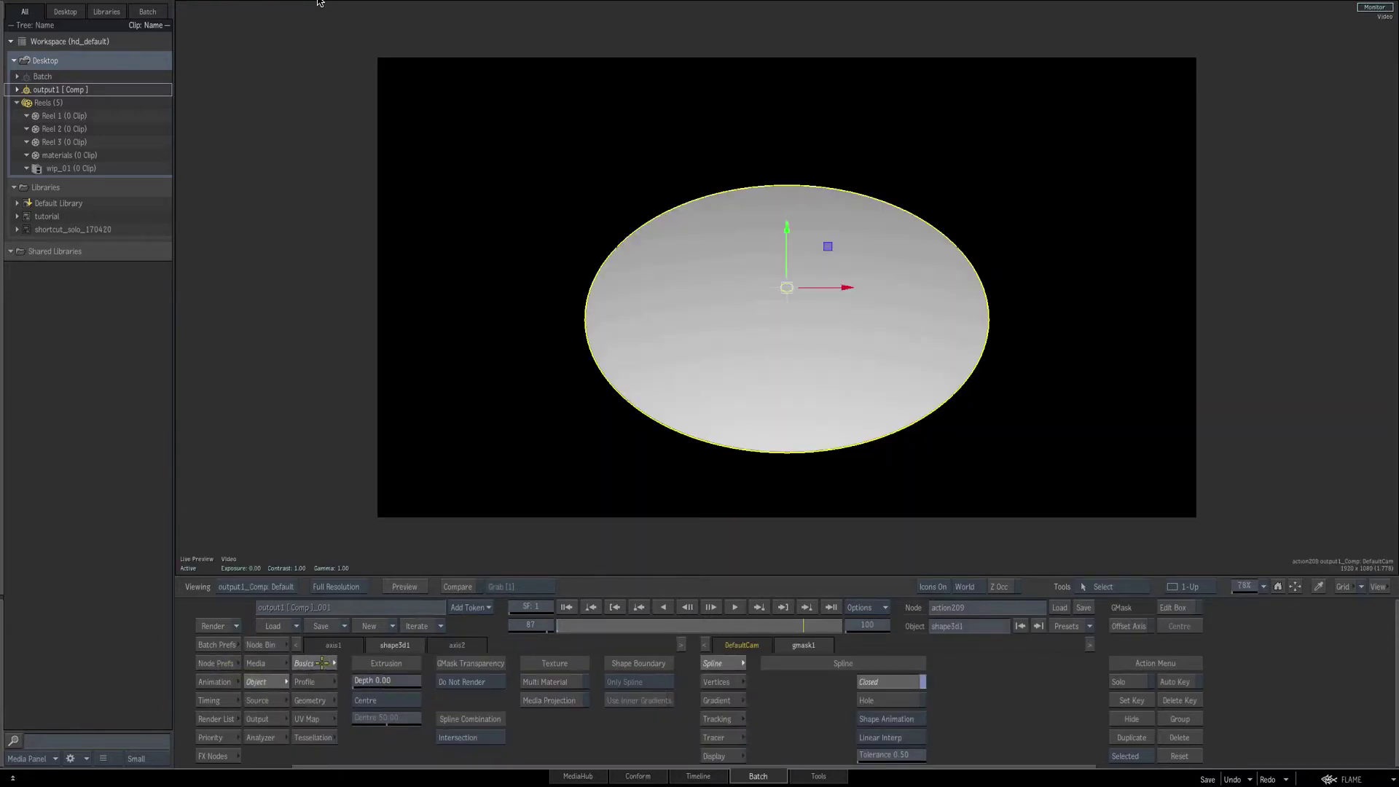
pyautogui.click(393, 679)
pyautogui.write('25')
pyautogui.press('Return')
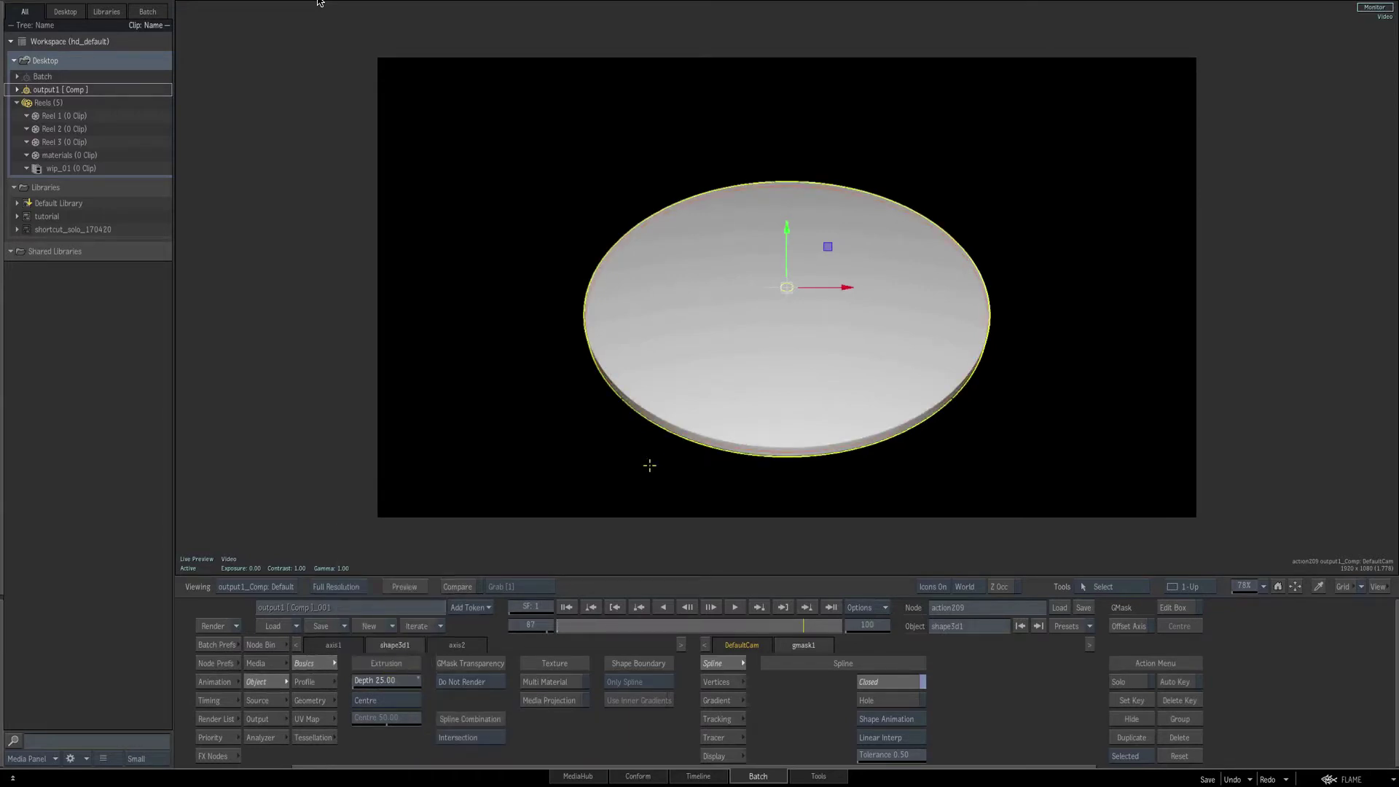
# Attach a Substance Texture to the 3D Shape using the Kevlar Carbon Fiber preset from the PLASTIC textures.
pyautogui.press('F4')
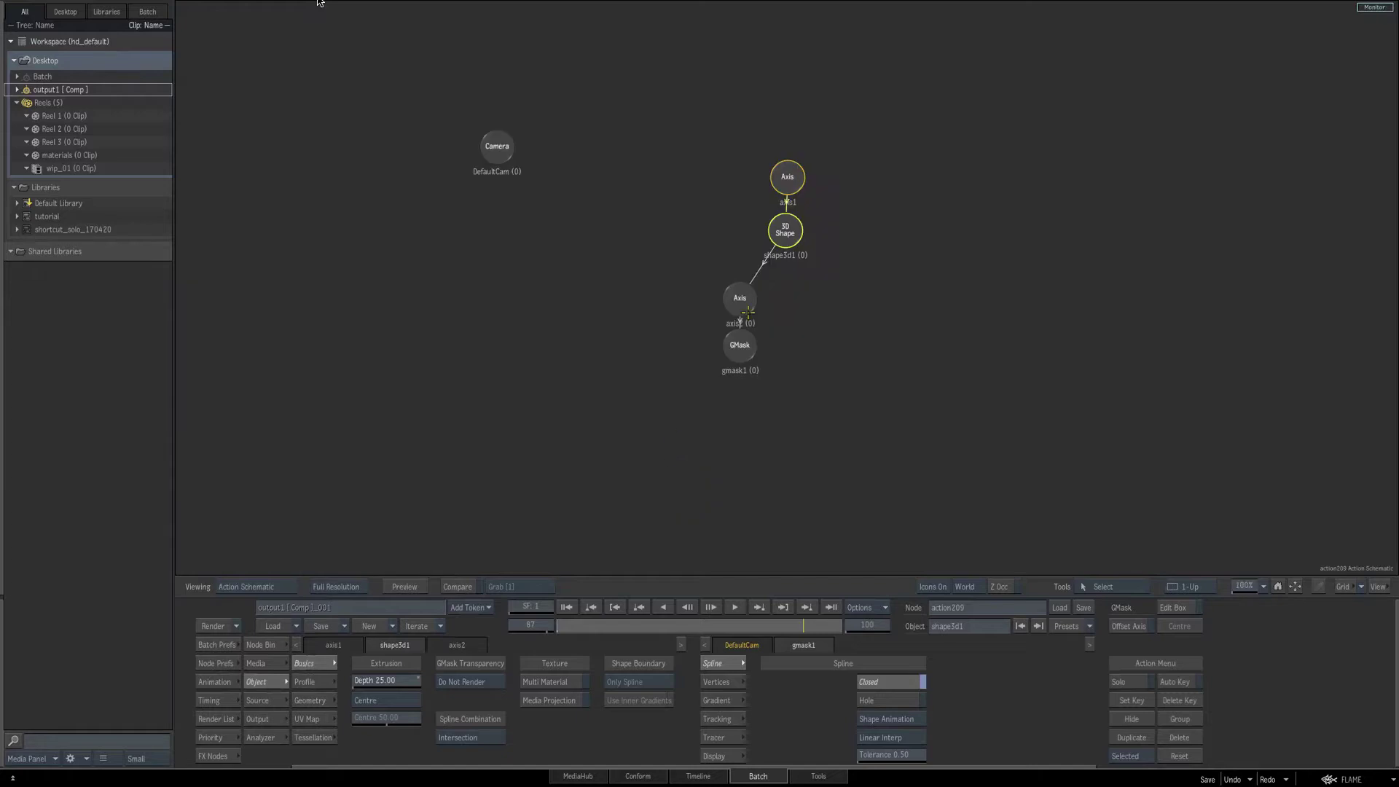
pyautogui.moveTo(821, 306); pyautogui.dragTo(805, 309)
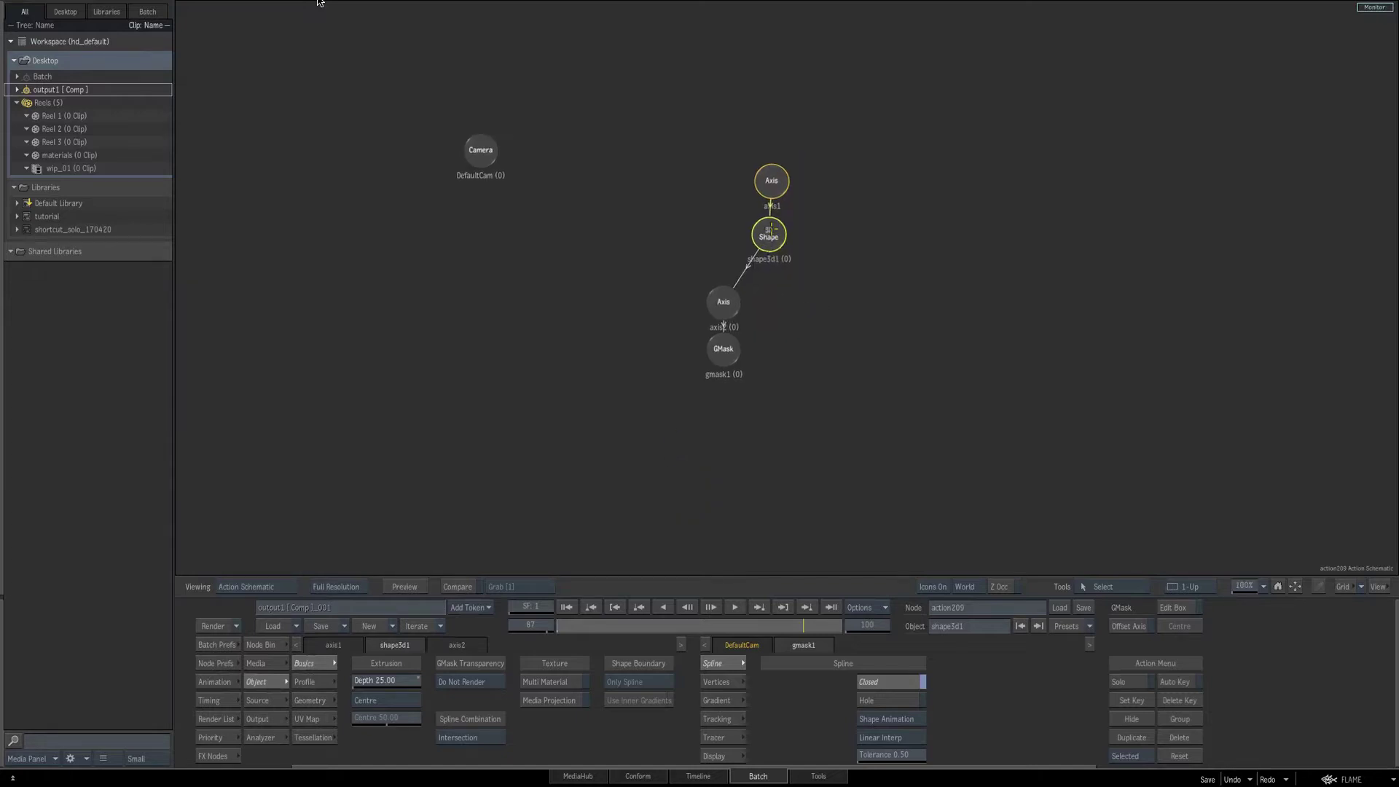
pyautogui.click(259, 645)
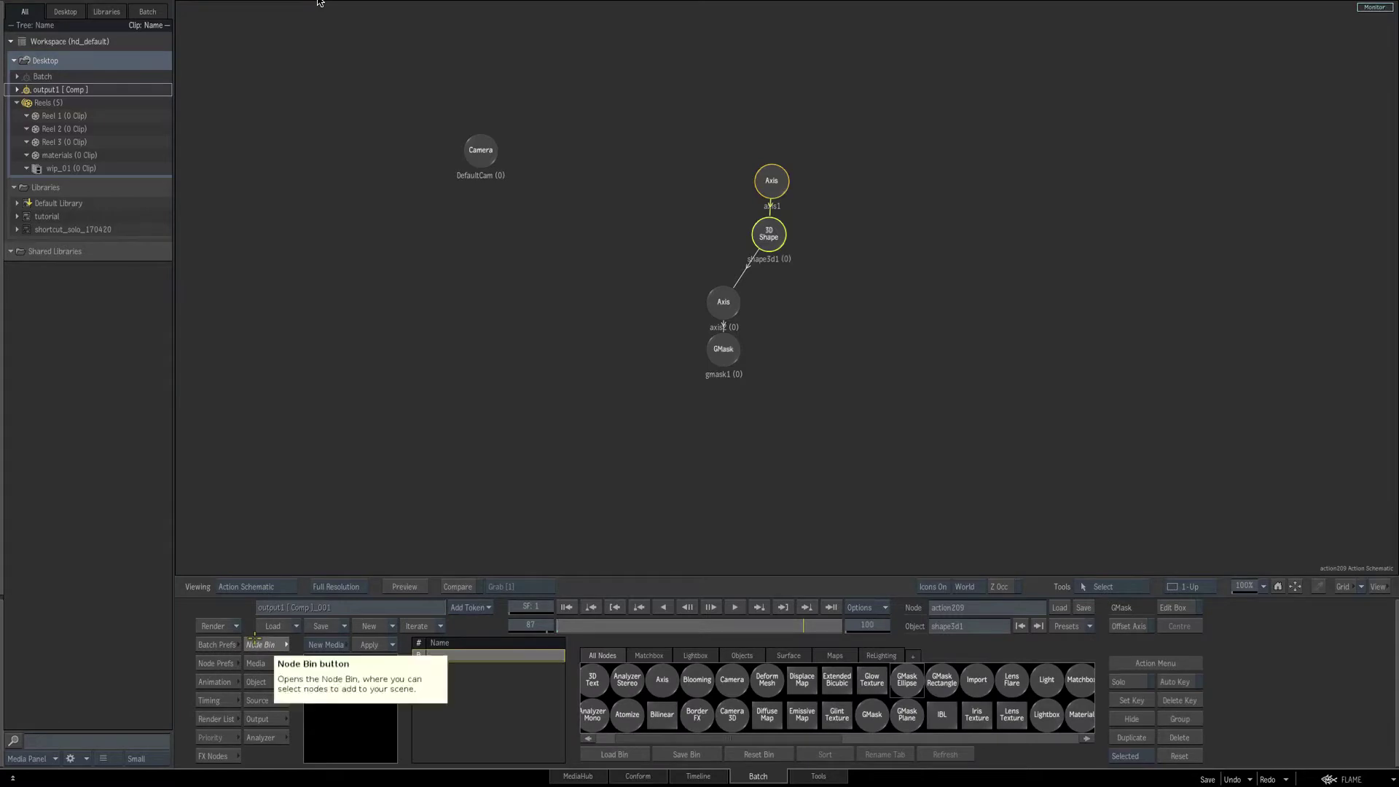
pyautogui.scroll(-5, 869, 691)
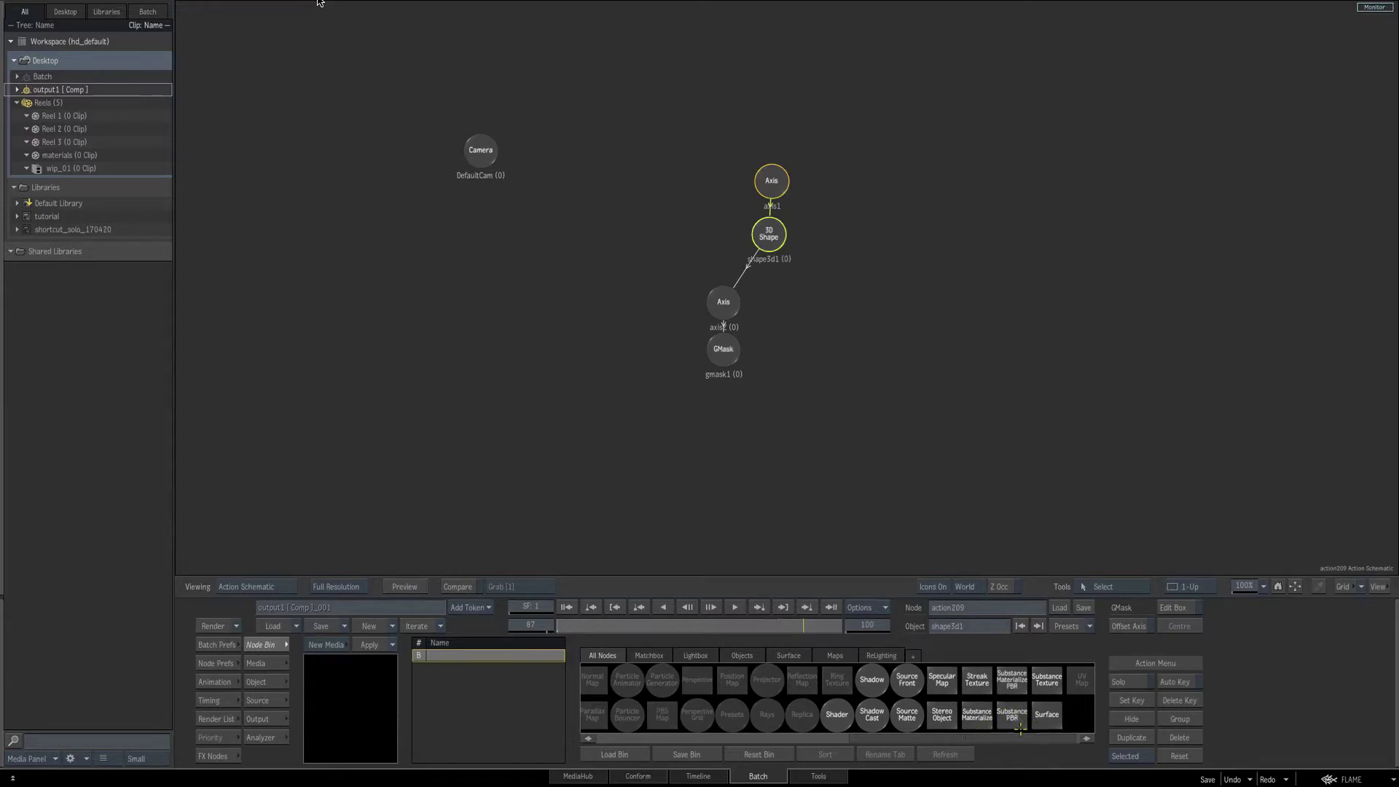
pyautogui.moveTo(1046, 678); pyautogui.dragTo(873, 368)
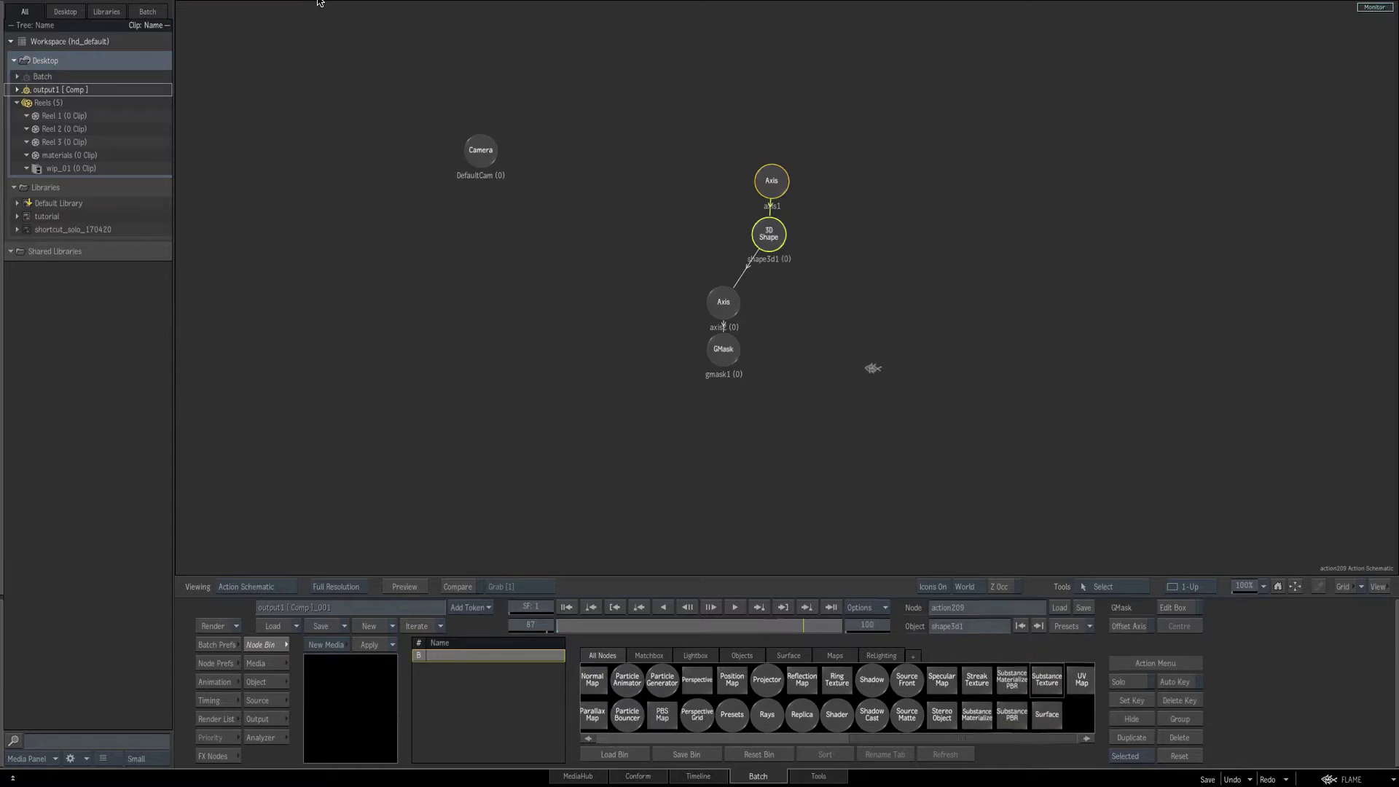
pyautogui.click(831, 346)
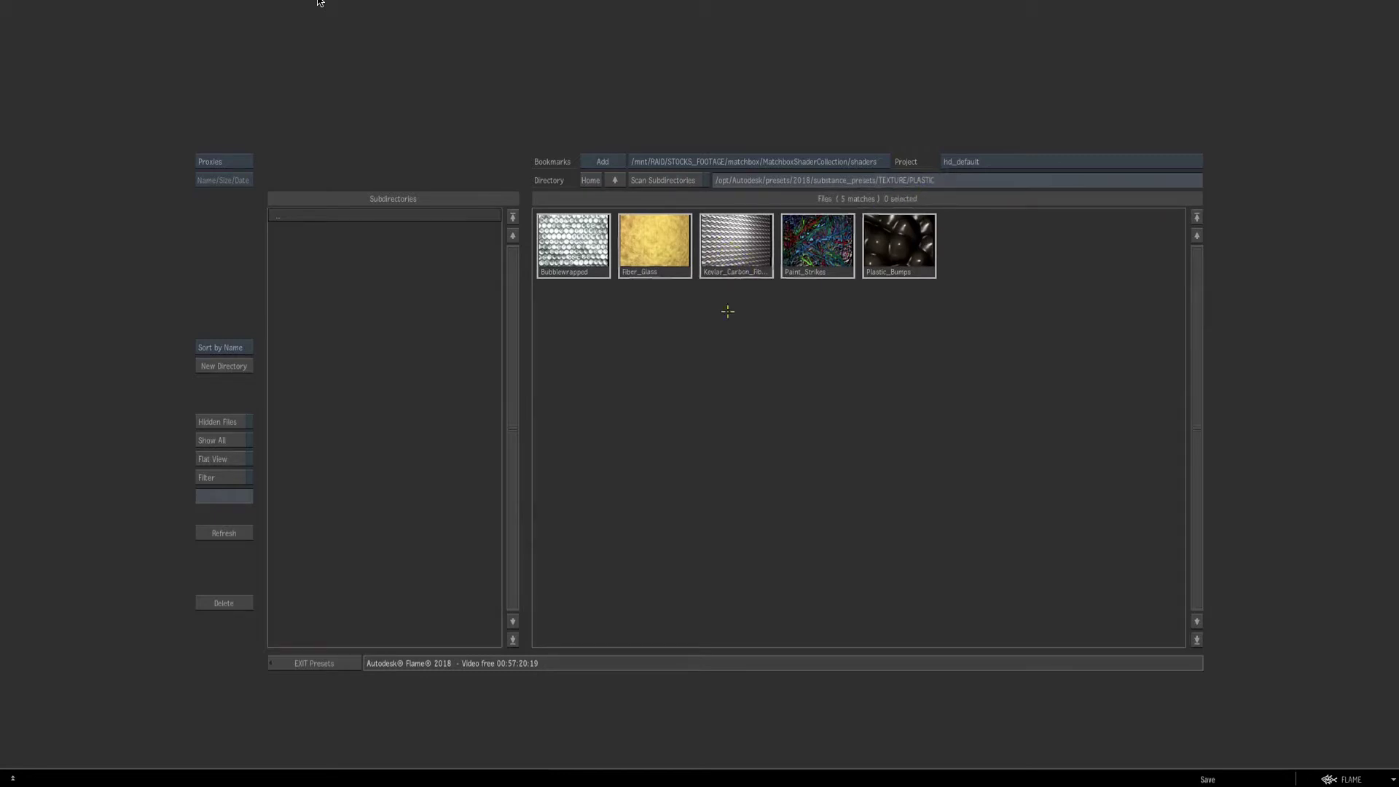
pyautogui.doubleClick(729, 246)
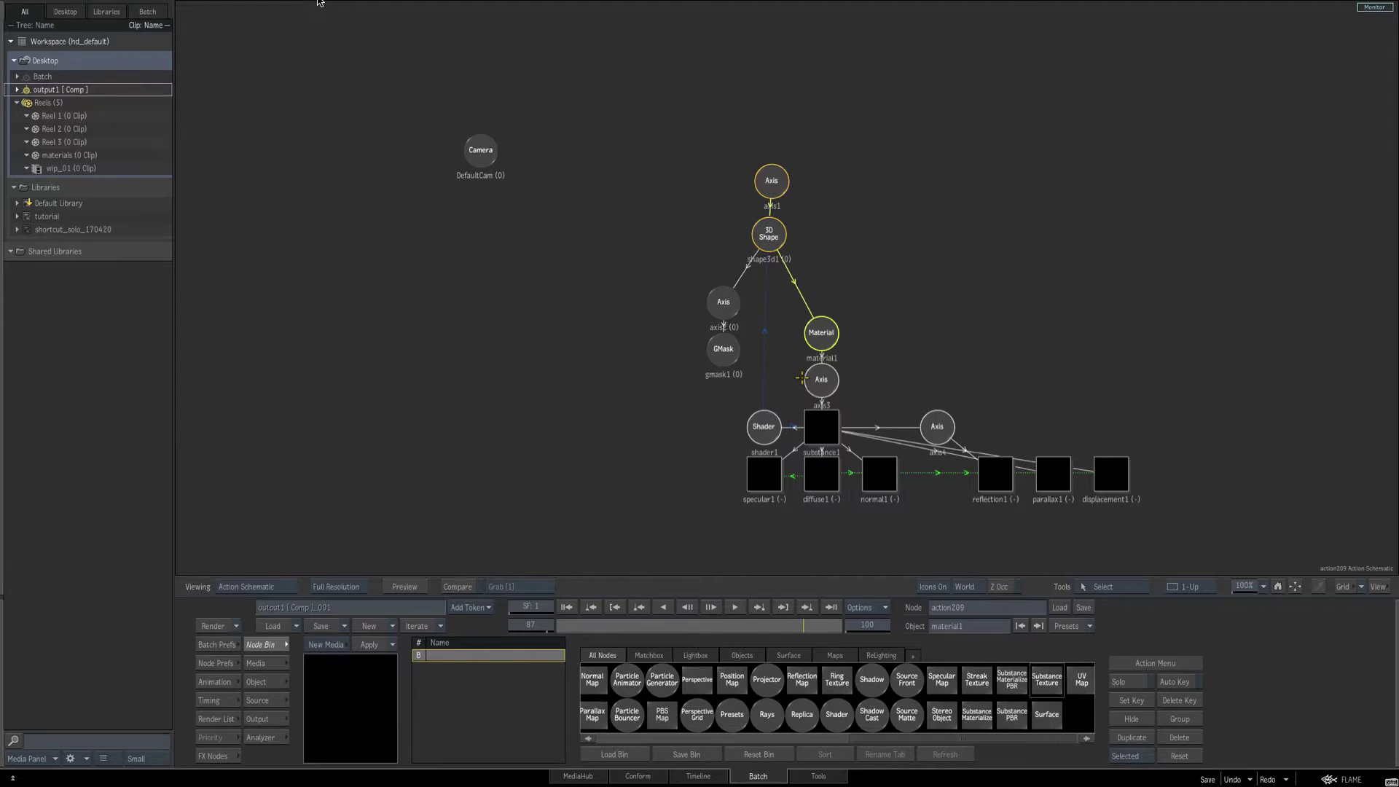
# On the axis below the material, turn off proportional scaling and set the scale to 8 in X and 10 in Y.
pyautogui.press('F4')
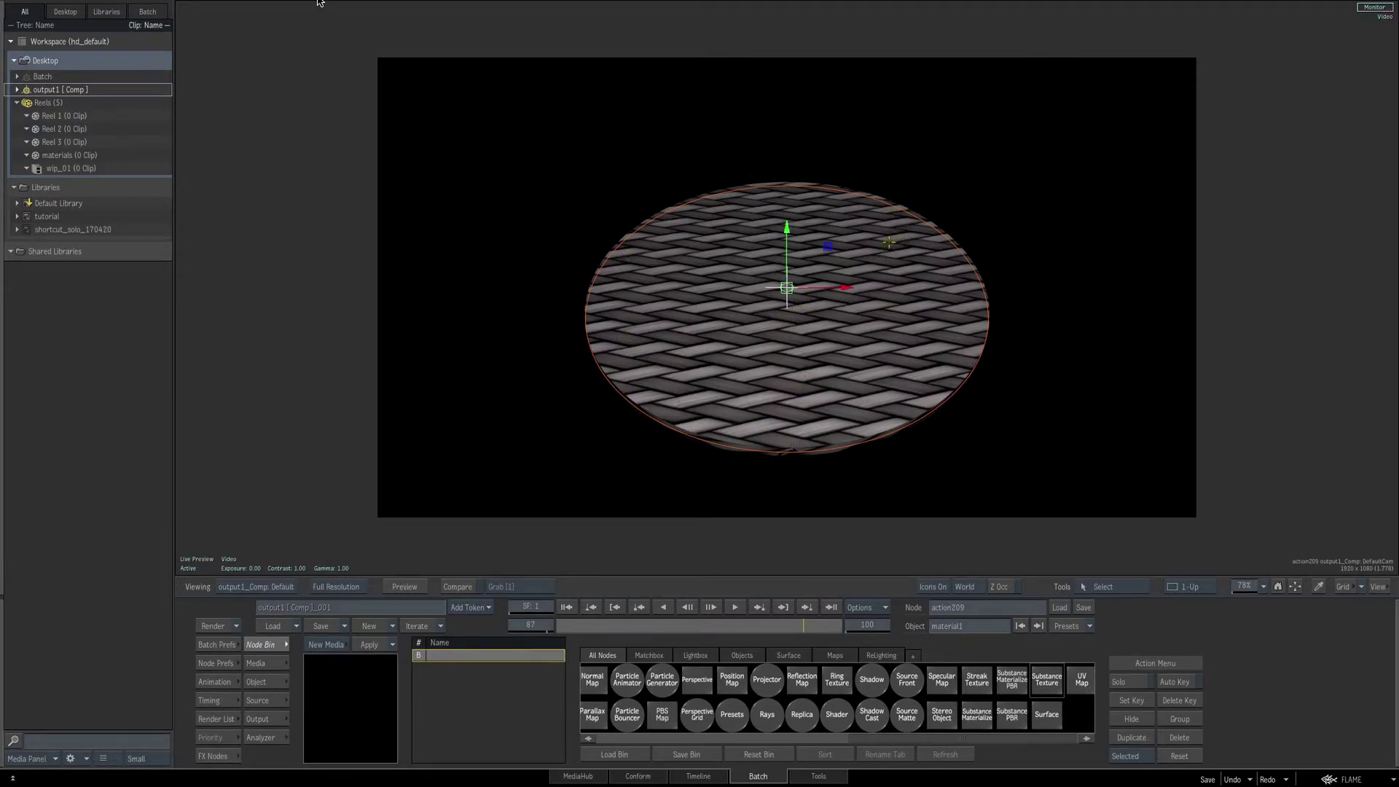
pyautogui.click(262, 682)
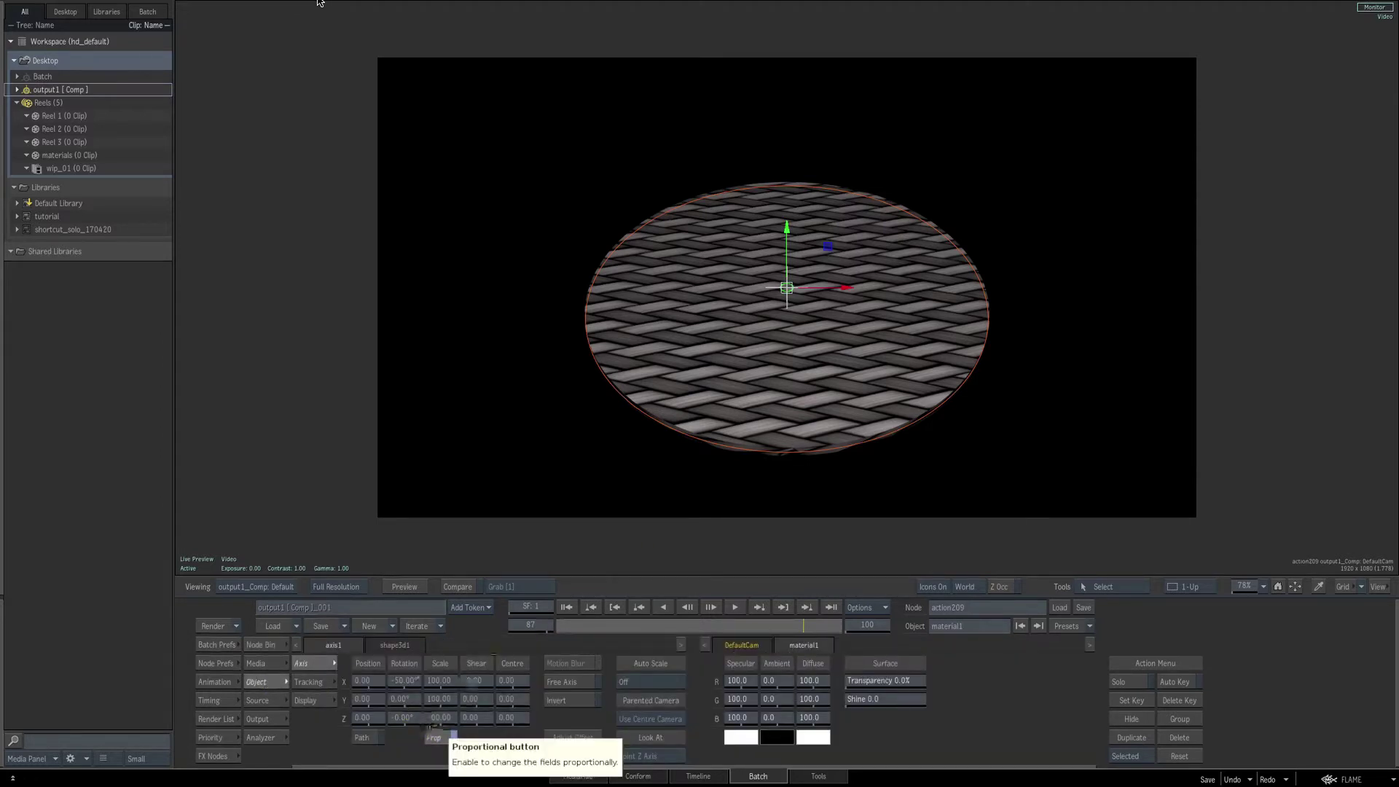
pyautogui.press('Escape')
pyautogui.click(822, 380)
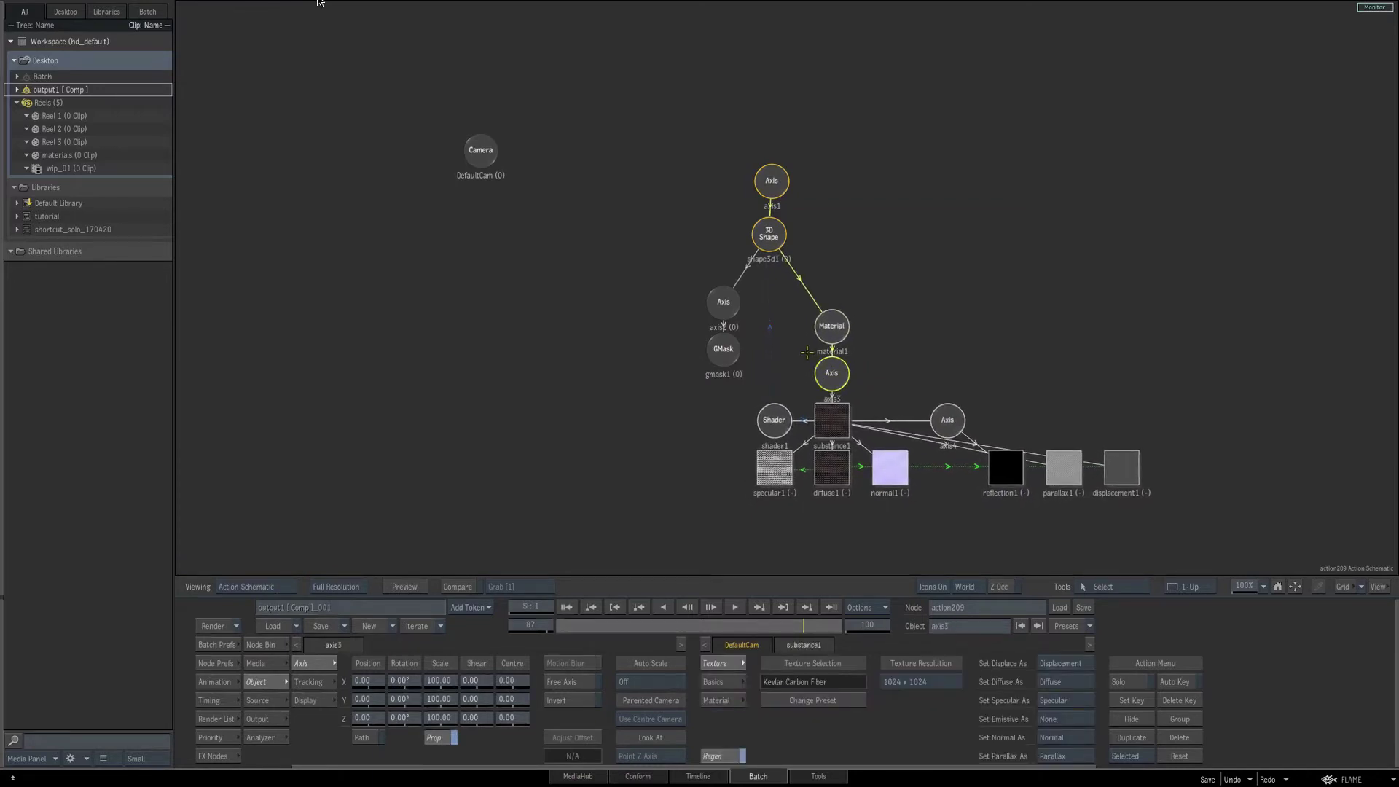
pyautogui.press('F1')
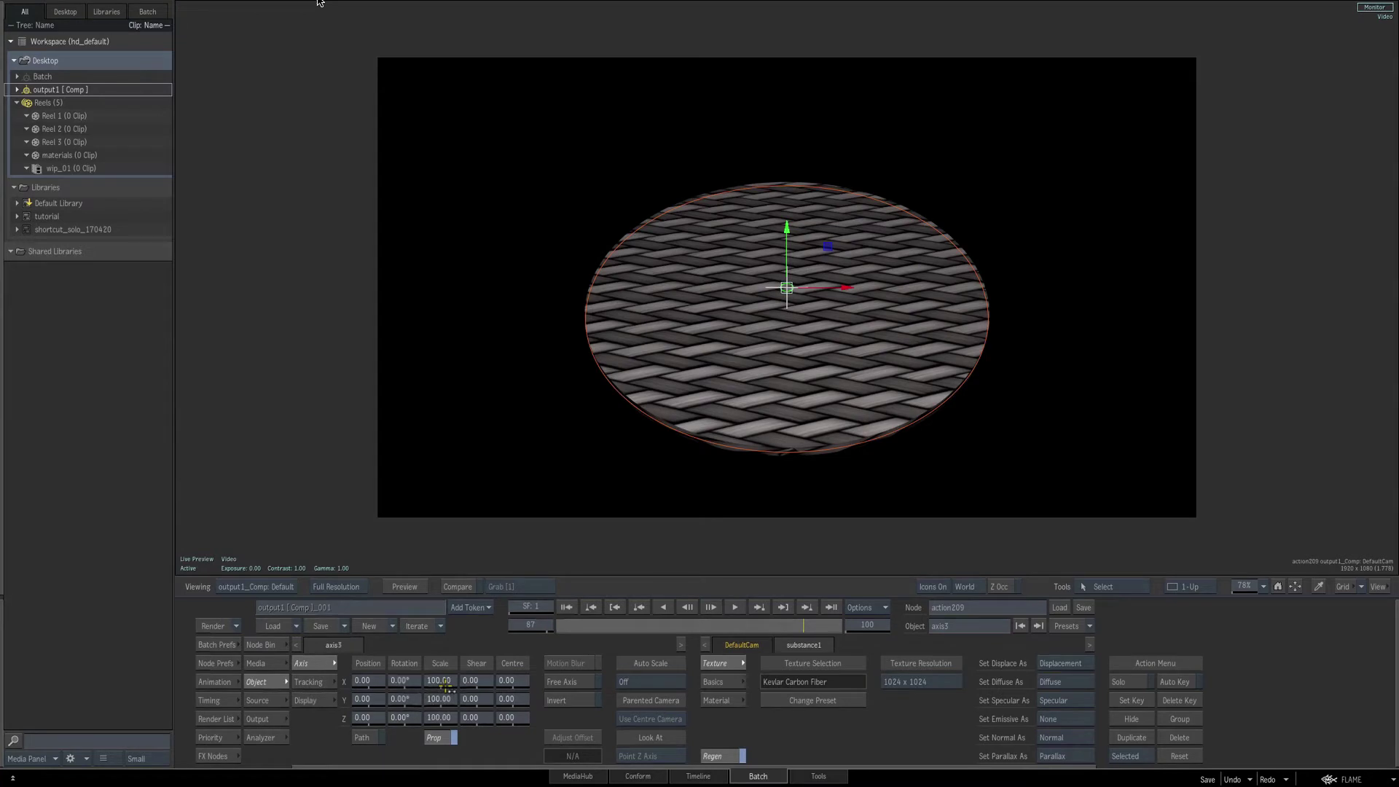
pyautogui.click(441, 738)
pyautogui.moveTo(444, 681); pyautogui.dragTo(446, 680)
pyautogui.click(449, 679)
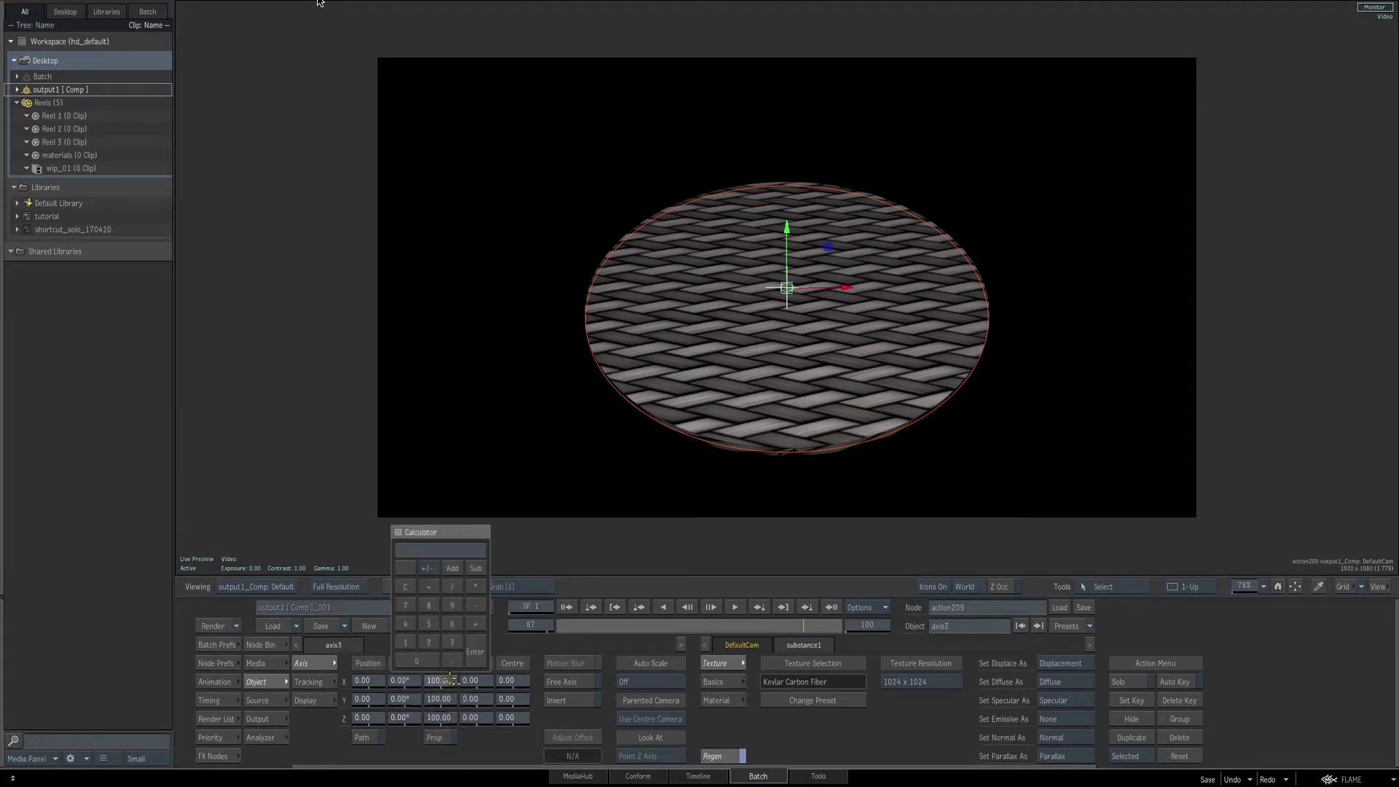
pyautogui.write('8')
pyautogui.press('Return')
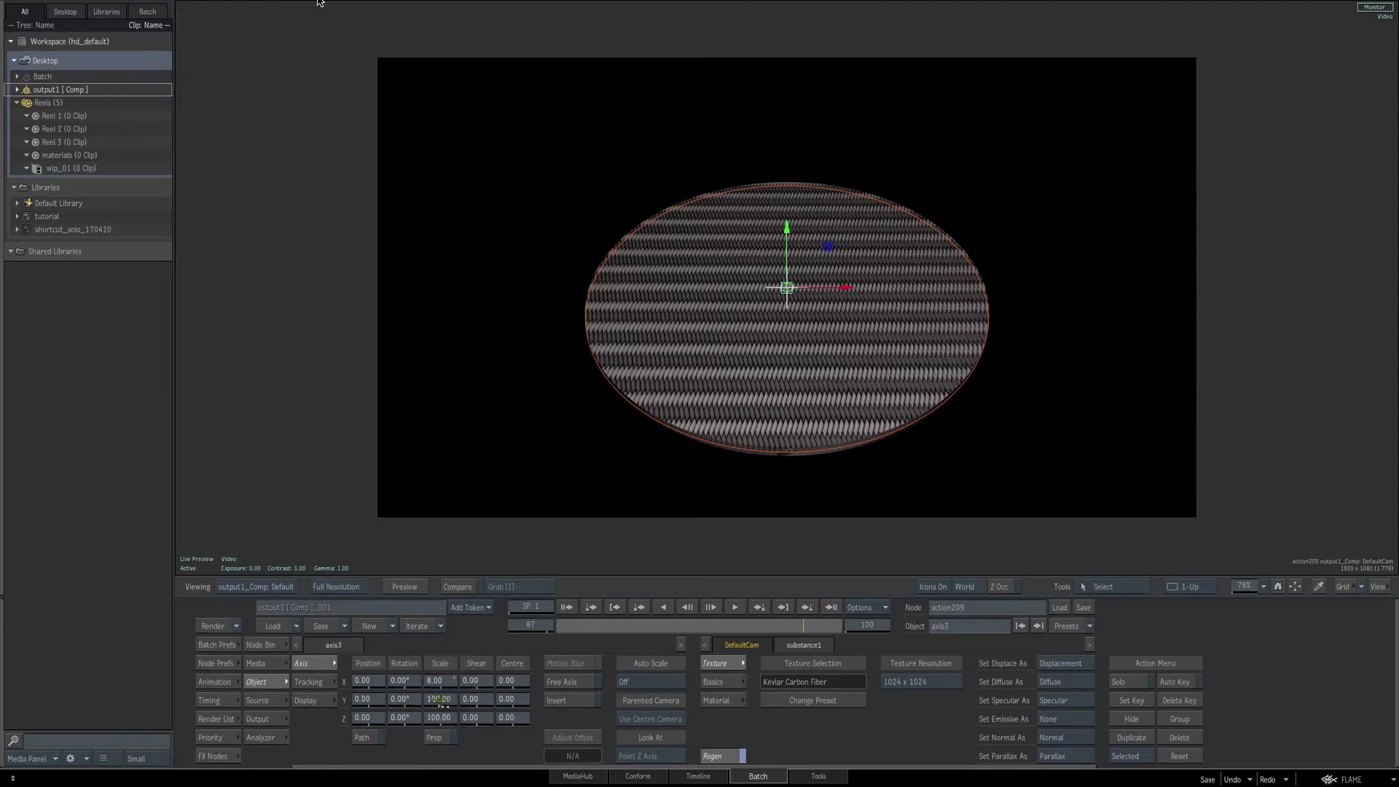
pyautogui.click(443, 703)
pyautogui.write('10')
pyautogui.press('Return')
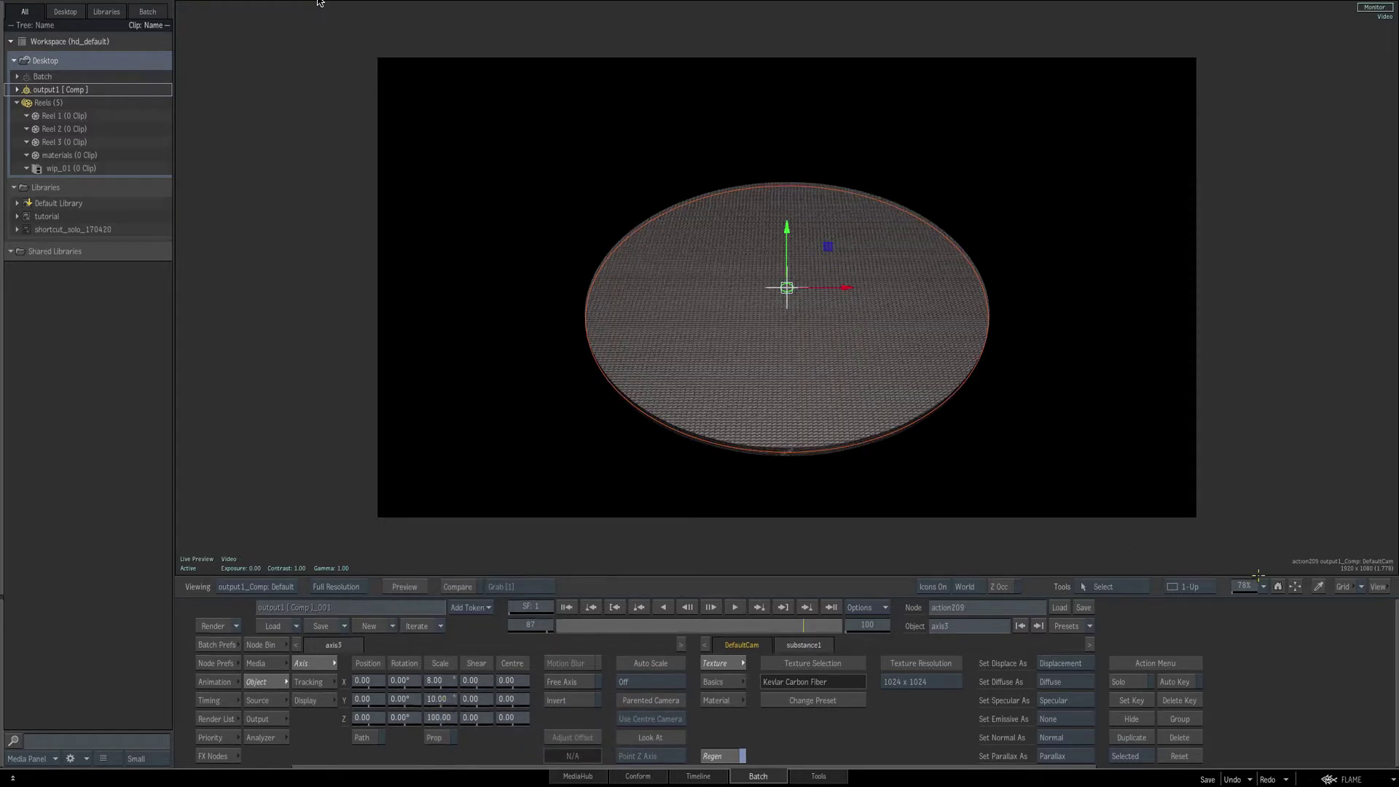
# Set the Z rotation of the axis below the material to 30° to angle the carbon fibre weave.
pyautogui.moveTo(1245, 587); pyautogui.dragTo(1308, 587)
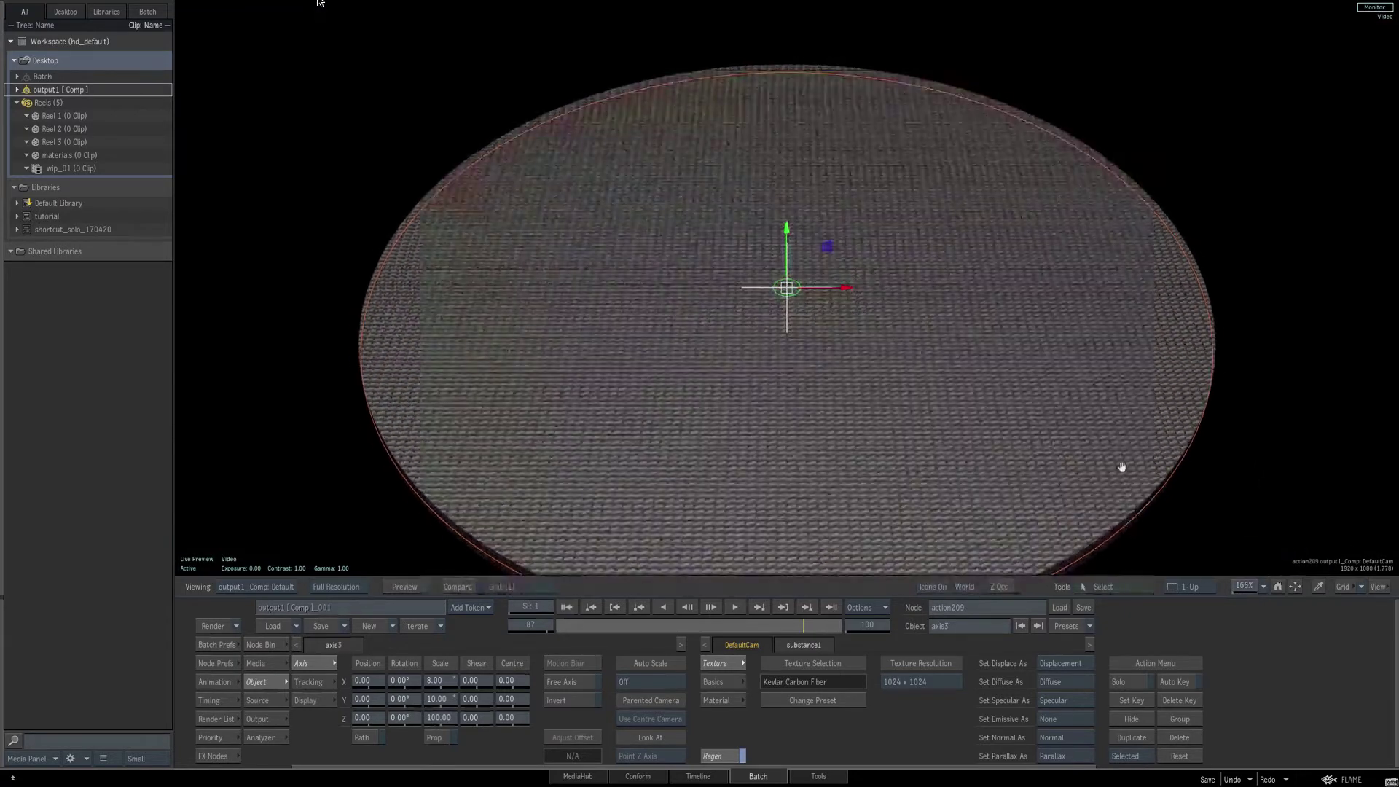
pyautogui.moveTo(1167, 483); pyautogui.dragTo(1187, 361)
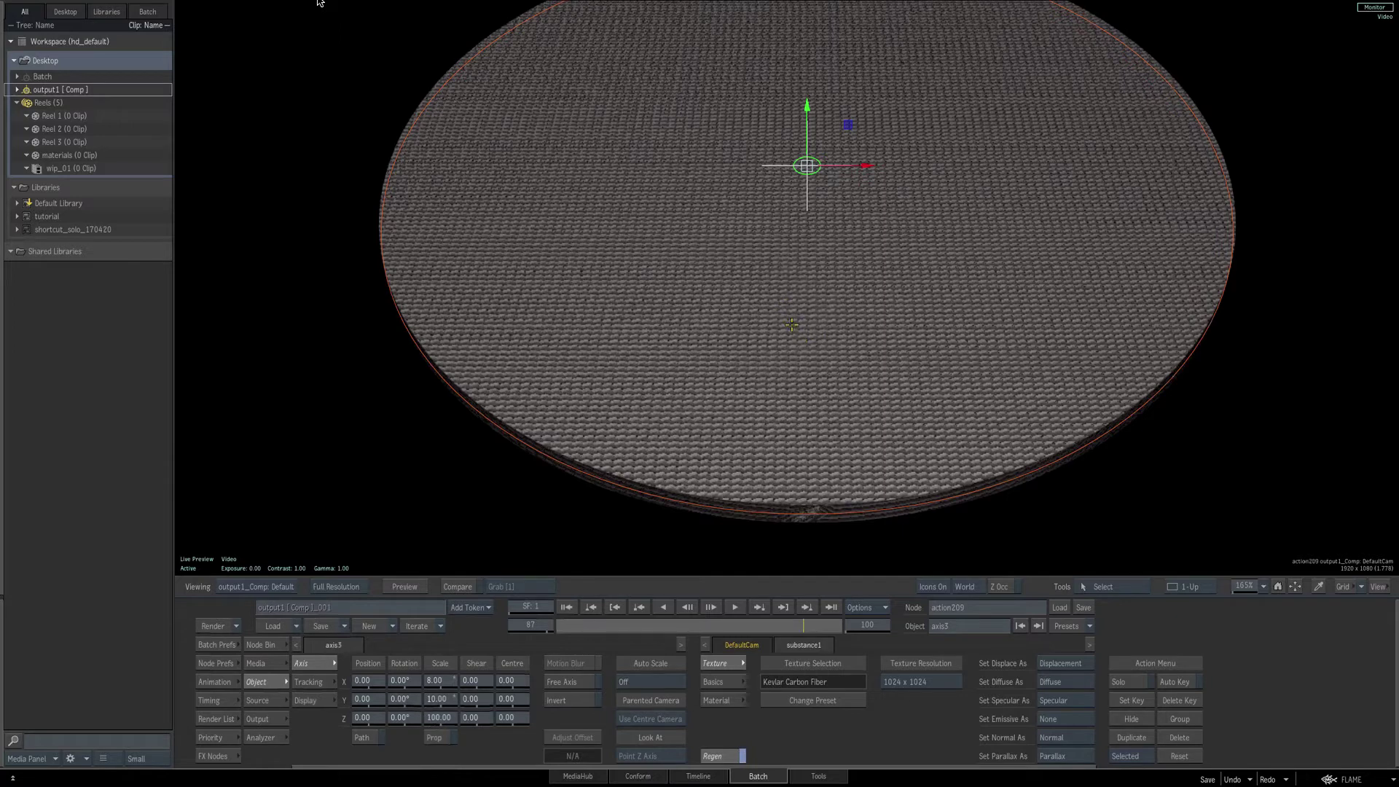
pyautogui.click(401, 717)
pyautogui.write('30')
pyautogui.press('Return')
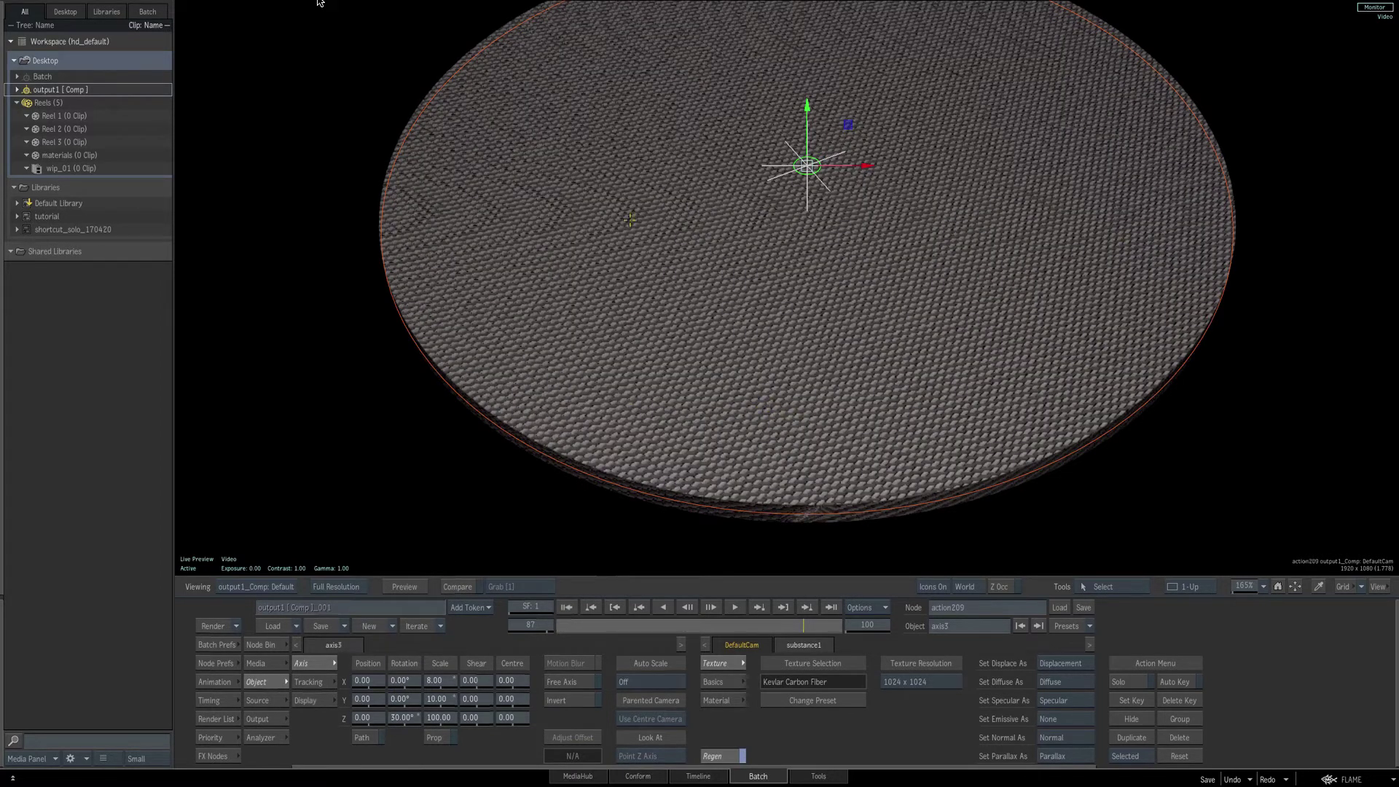
pyautogui.moveTo(1234, 593); pyautogui.dragTo(1186, 590)
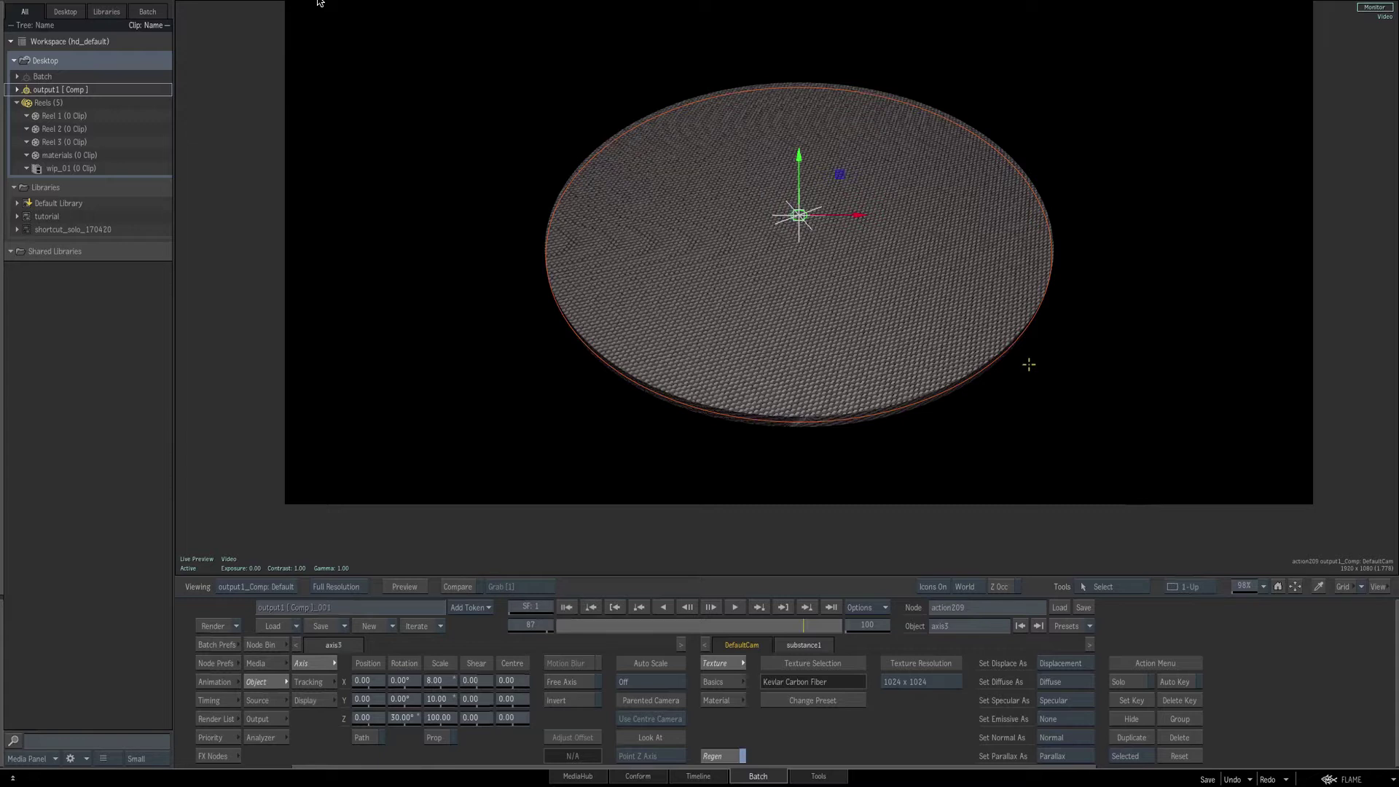
# Add a Light node to the Action schematic beside the camera and open its settings.
pyautogui.press('Escape')
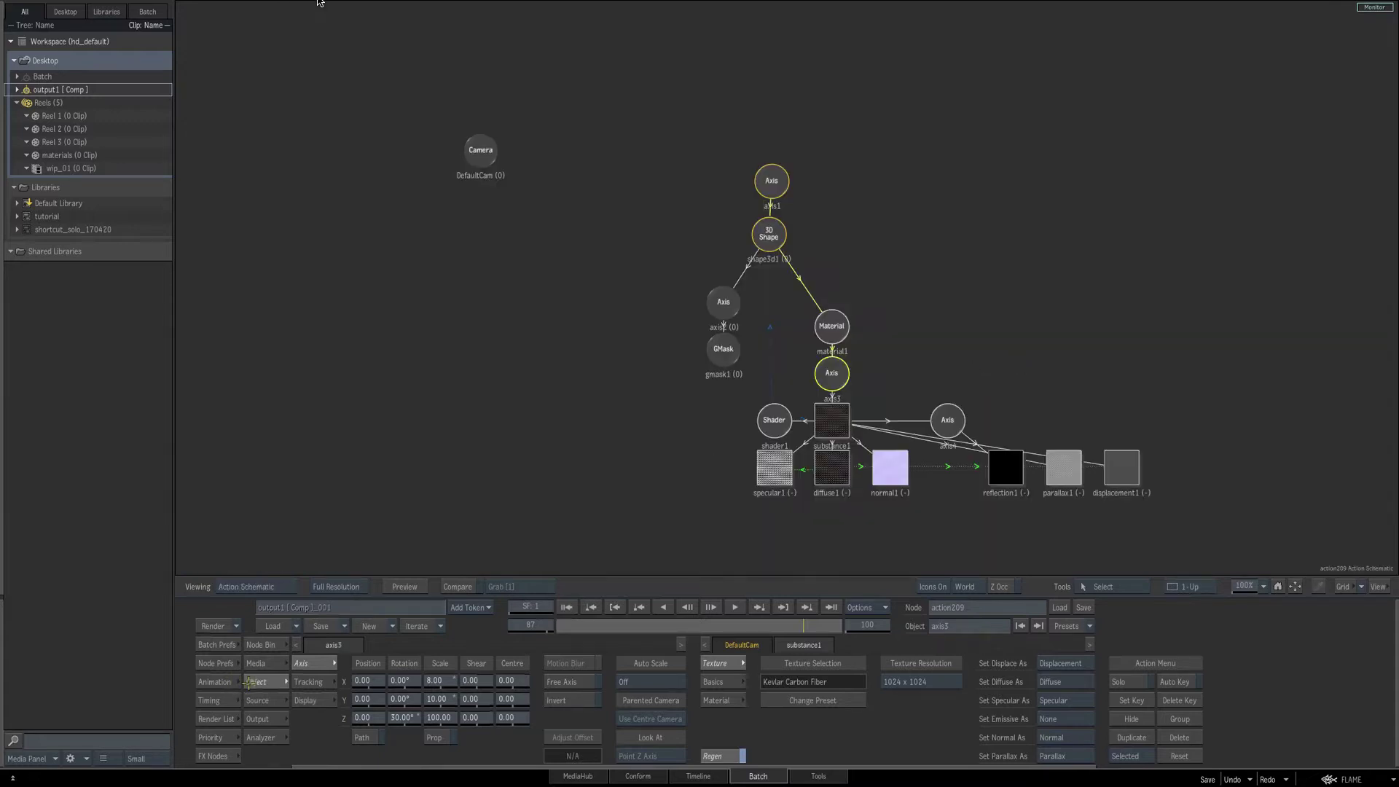
pyautogui.click(261, 644)
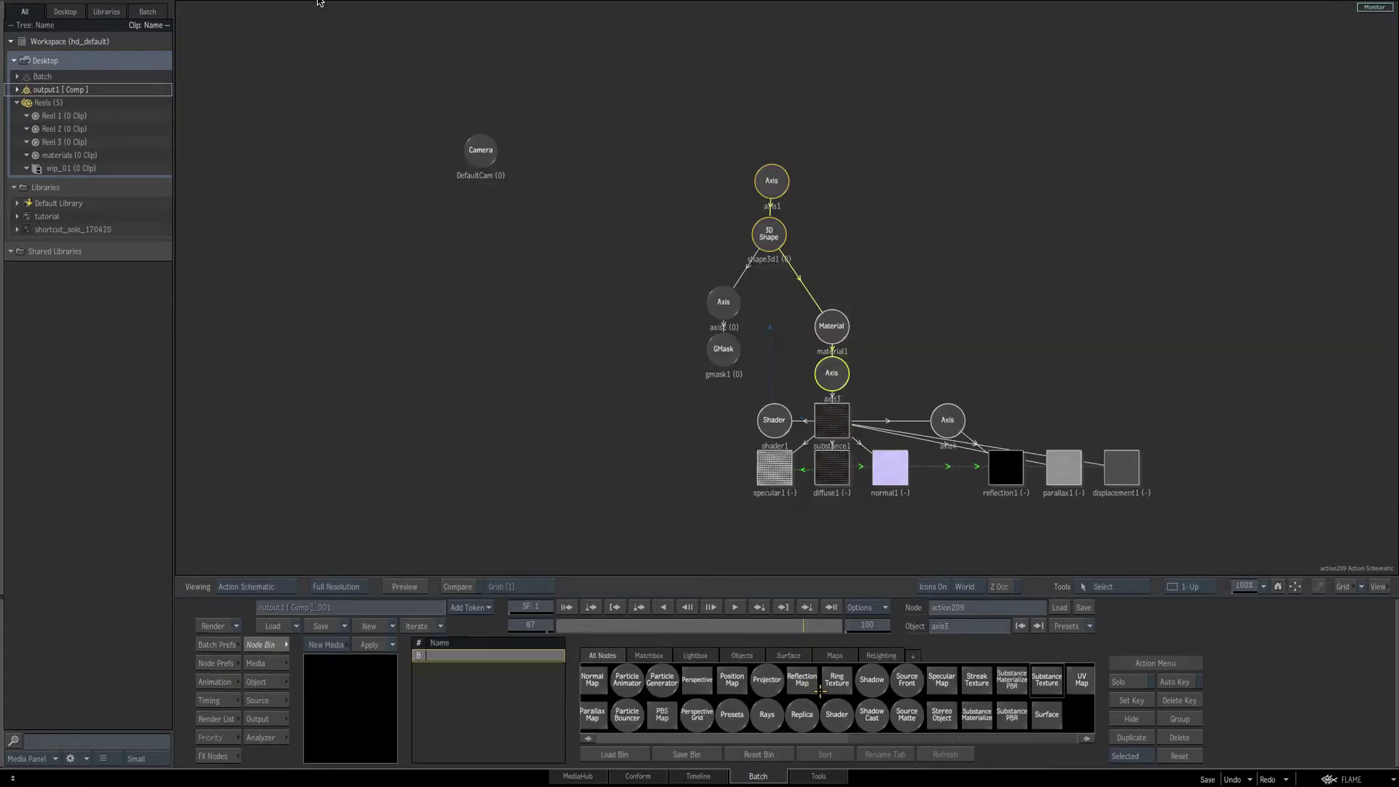
pyautogui.press('l')
pyautogui.moveTo(872, 683); pyautogui.dragTo(585, 170)
pyautogui.doubleClick(583, 172)
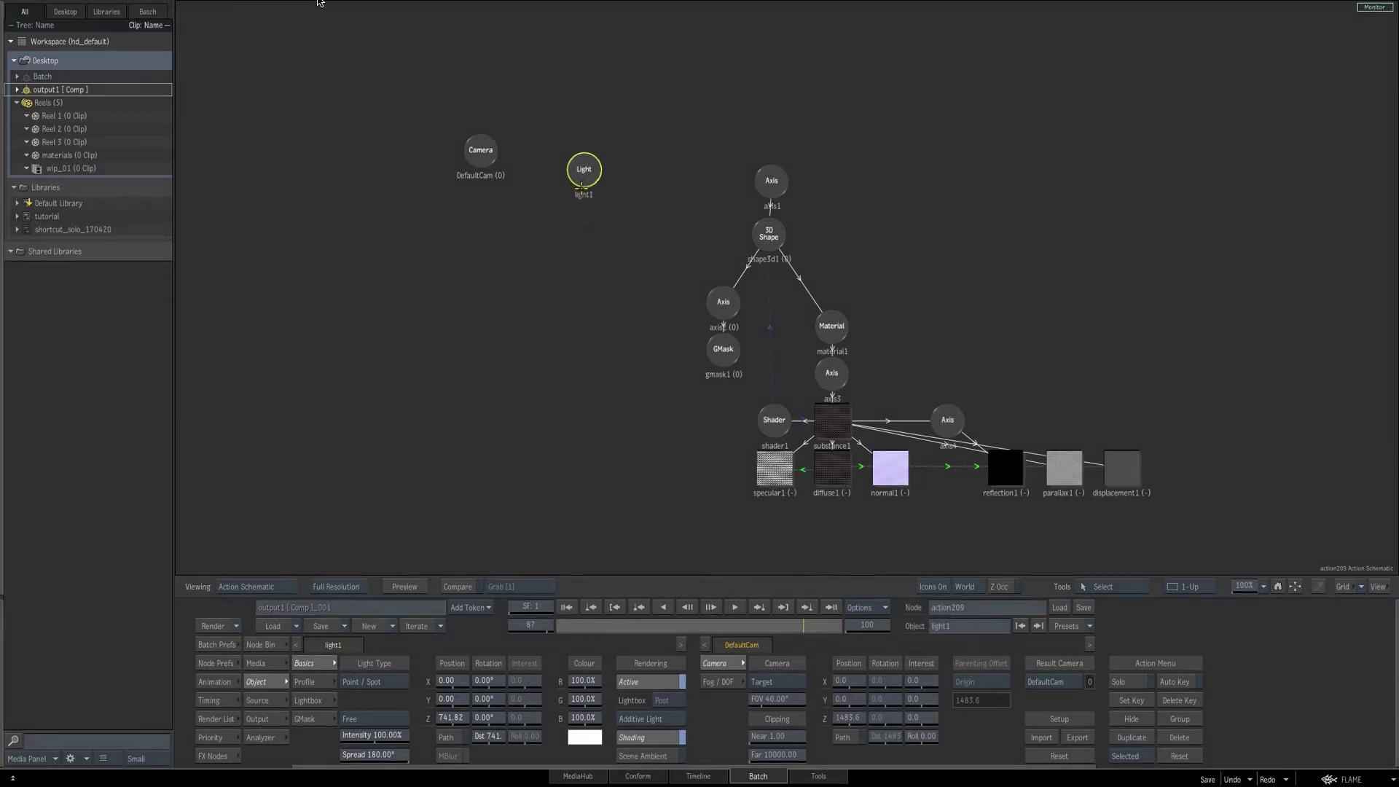
# Position the light at 5000 in X and 2000 in Y.
pyautogui.press('F4')
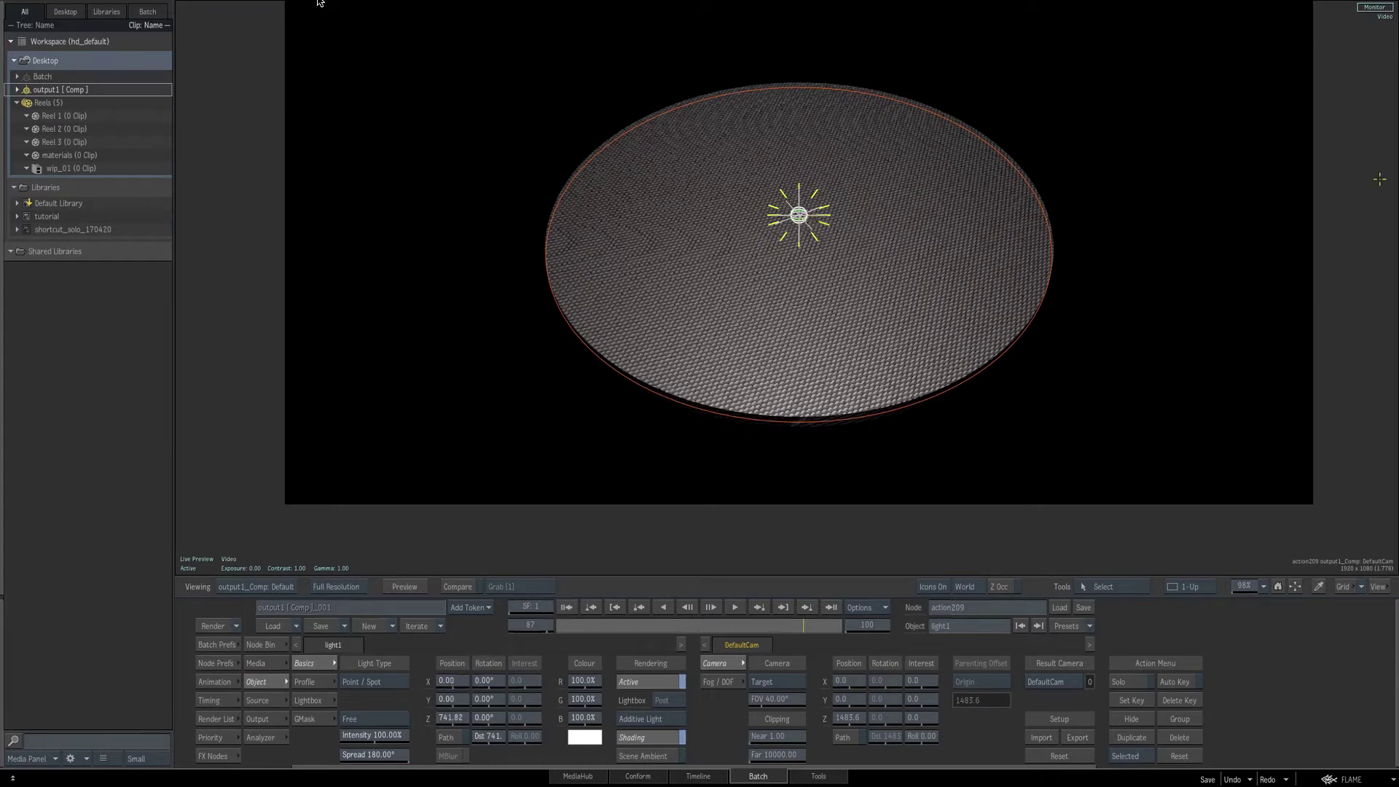
pyautogui.click(450, 682)
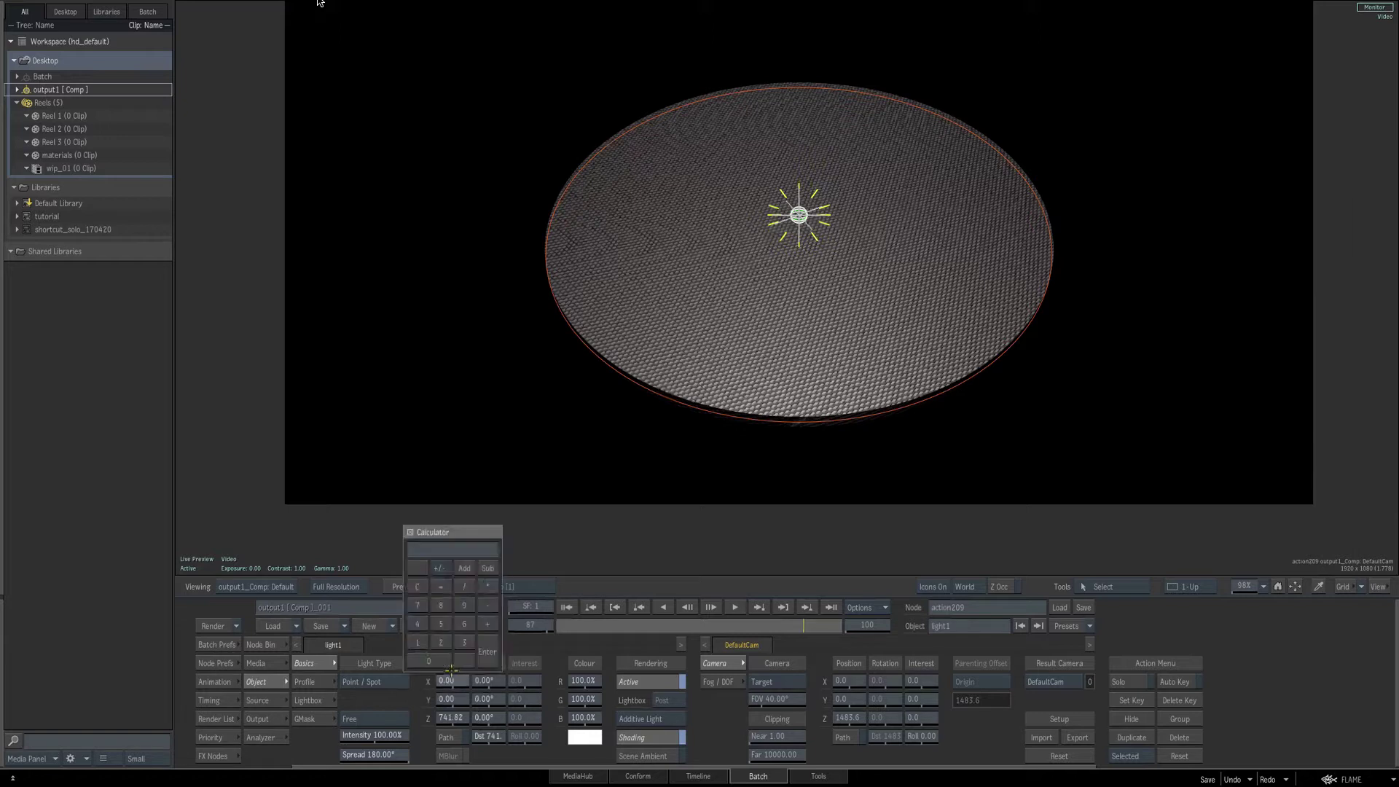
pyautogui.press('Return')
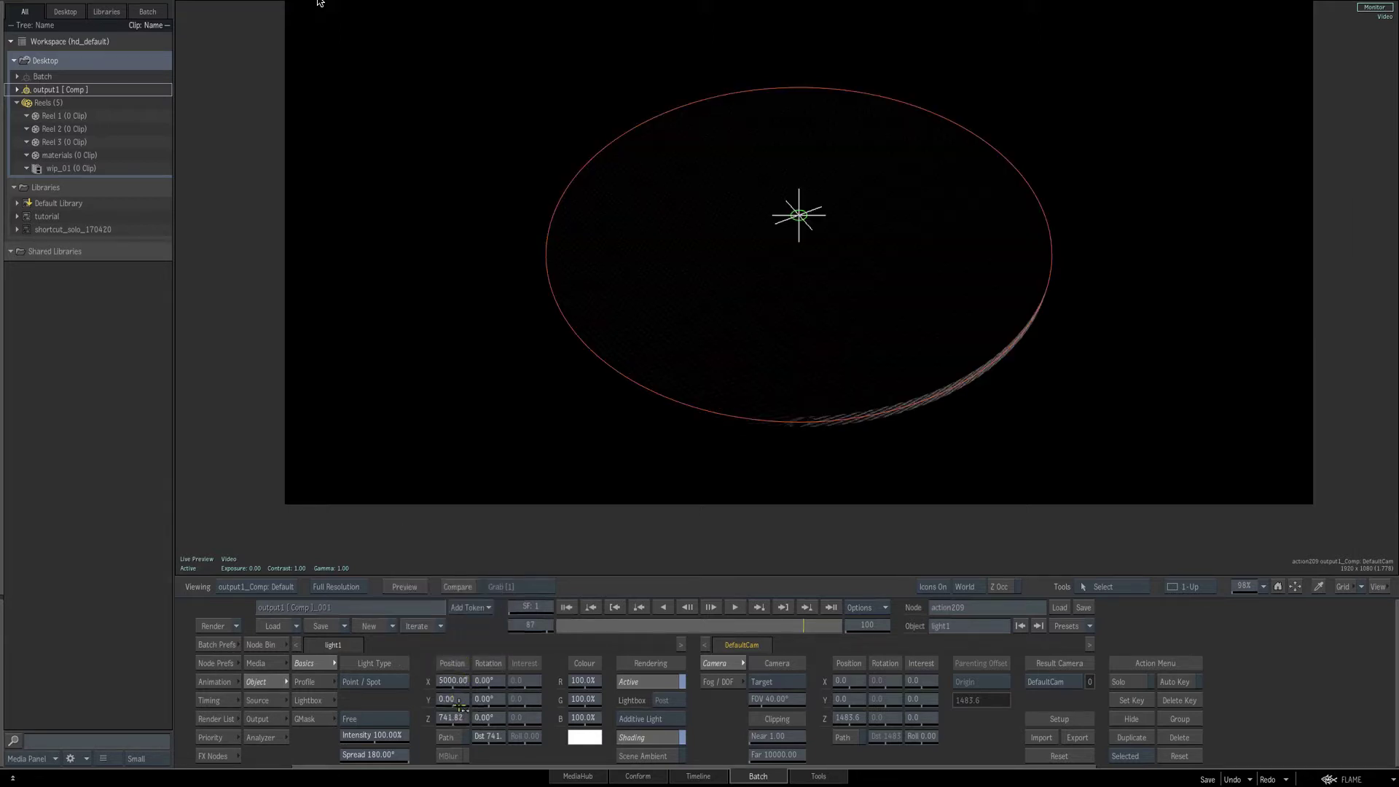
pyautogui.click(462, 701)
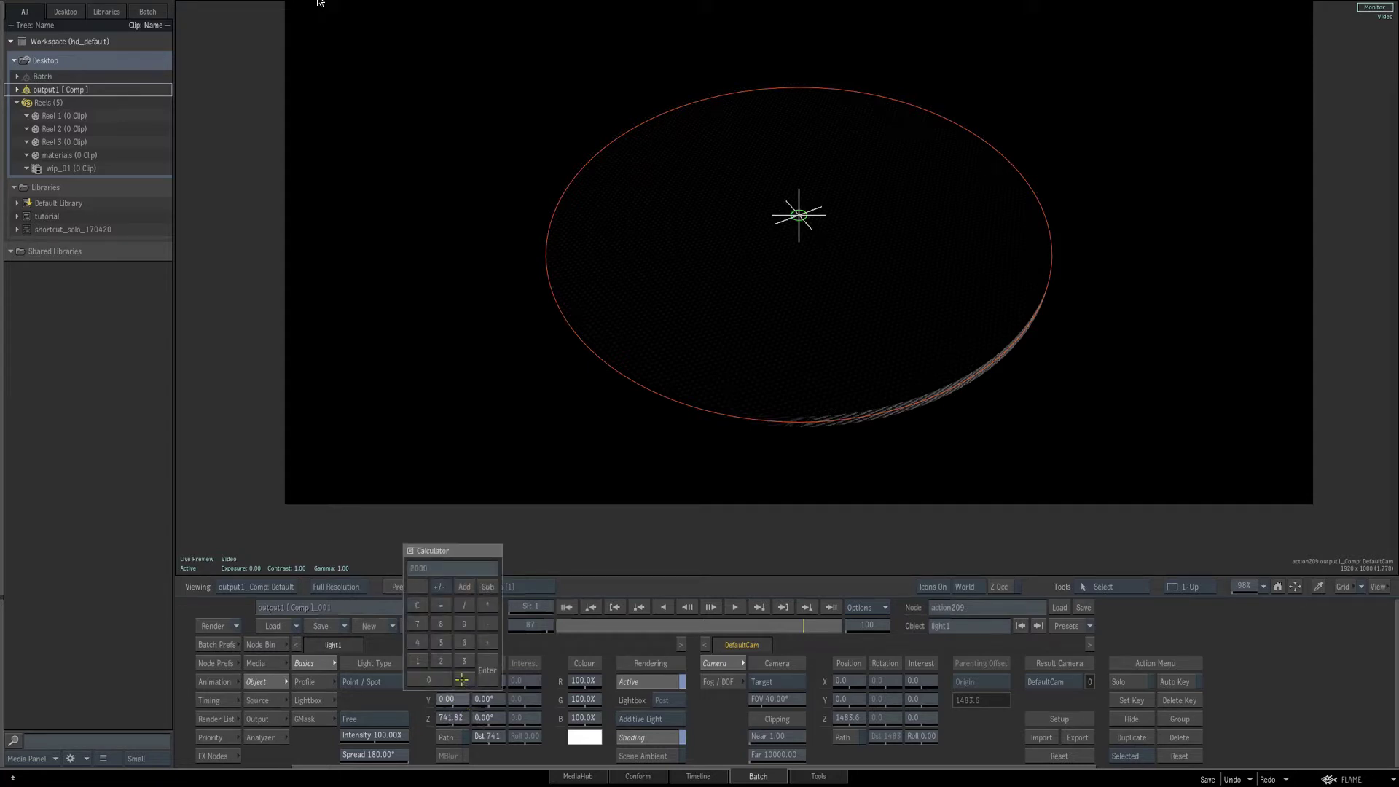
pyautogui.press('Return')
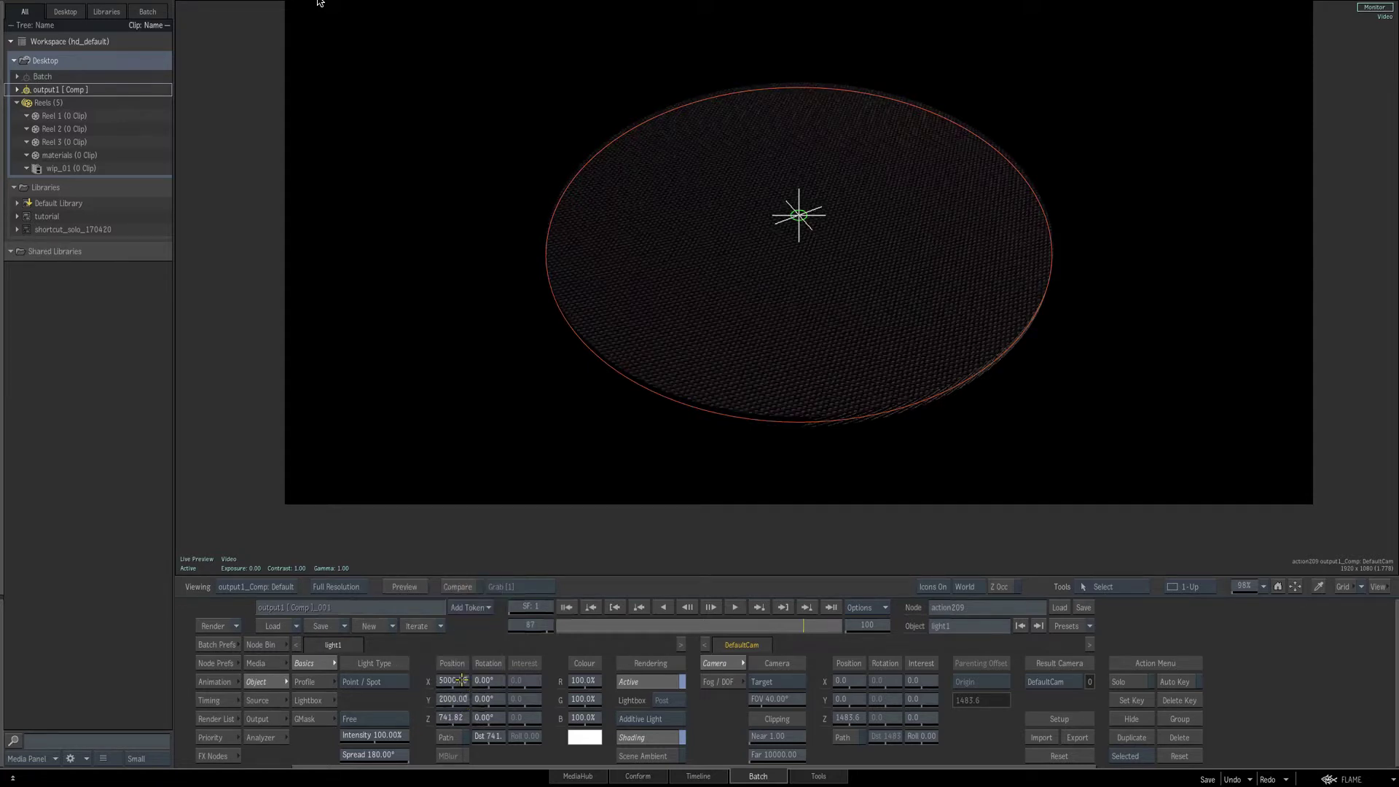
# Set the light's intensity to 1500%.
pyautogui.click(404, 736)
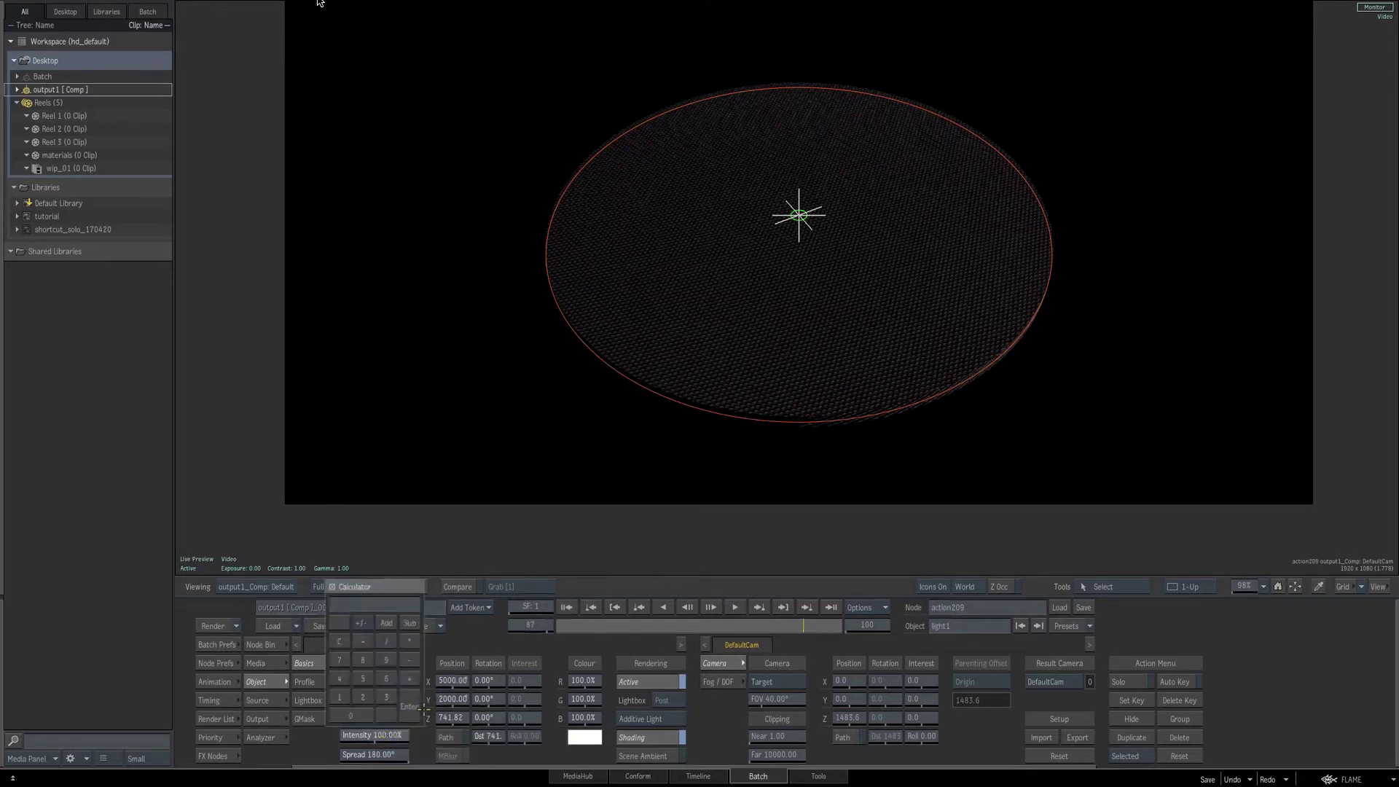
pyautogui.write('1500')
pyautogui.press('Return')
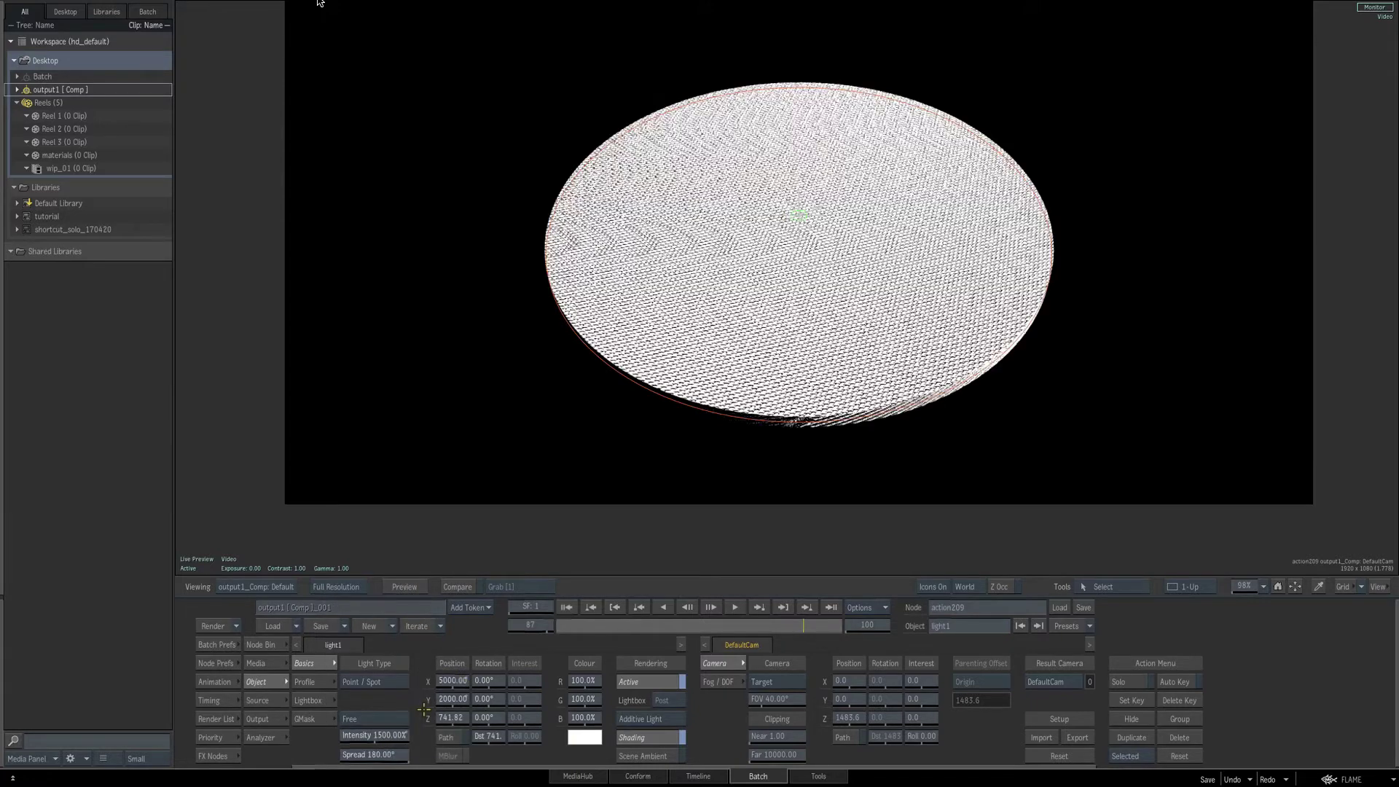
# Keep the substance's shader on Anisotropic and set its X roughness to 5 and Y roughness to 15.
pyautogui.press('F4')
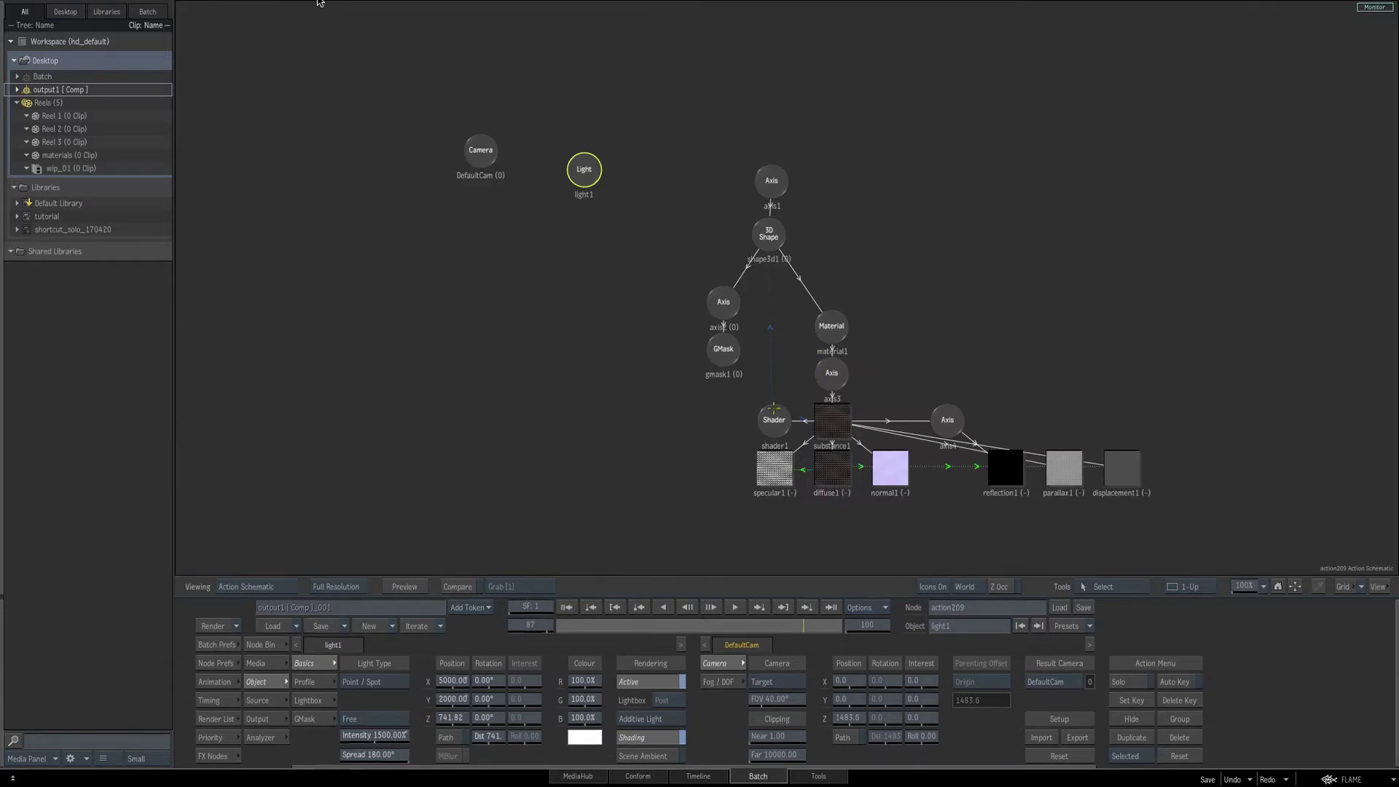
pyautogui.click(773, 421)
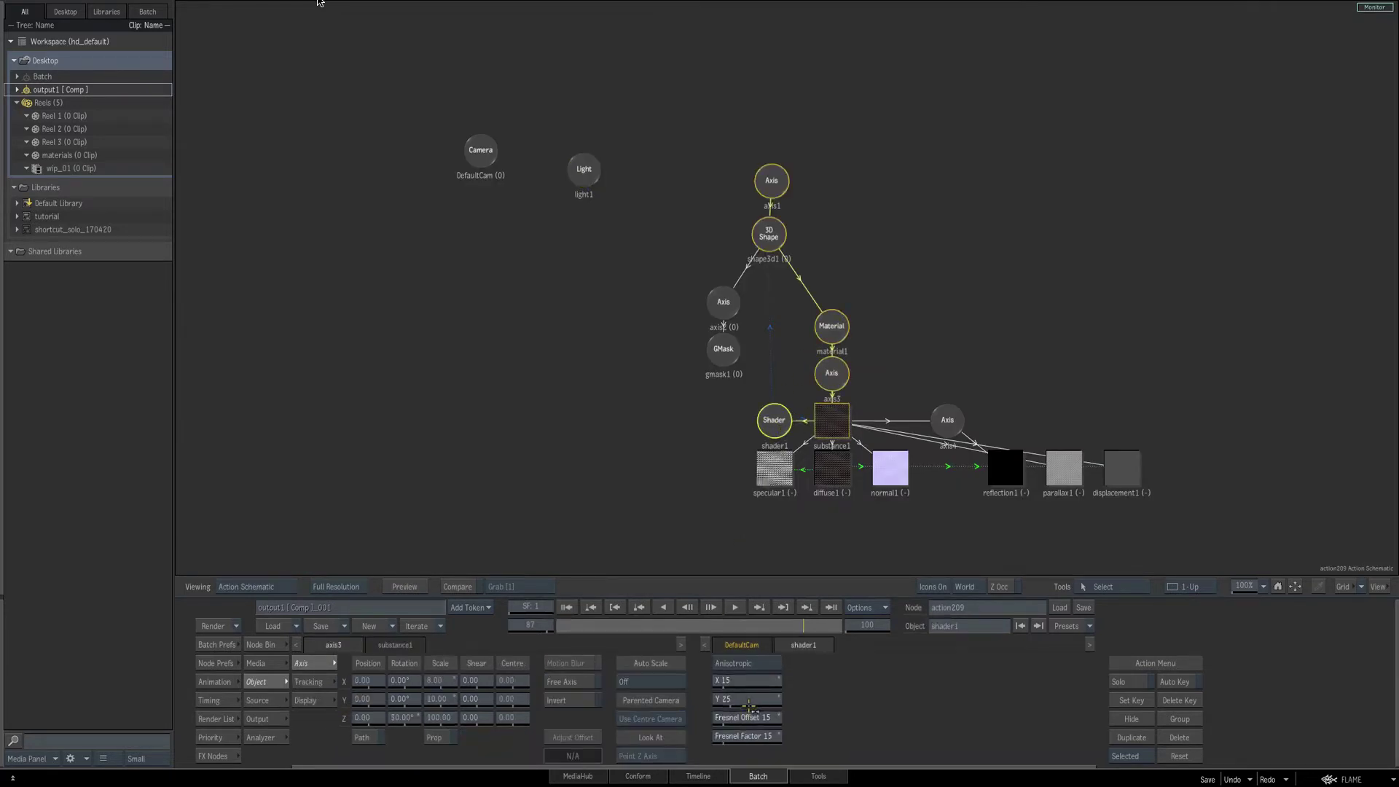
pyautogui.click(754, 663)
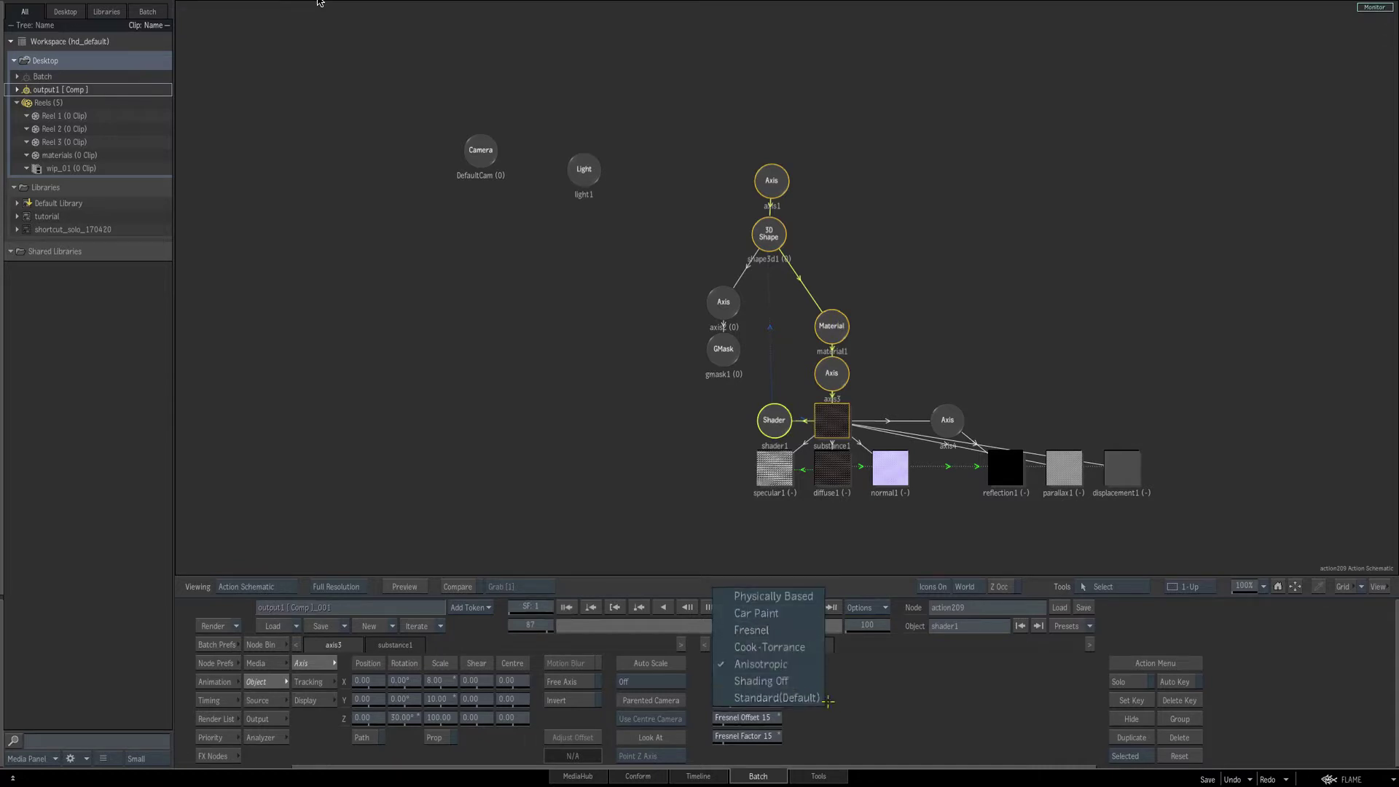
pyautogui.click(794, 665)
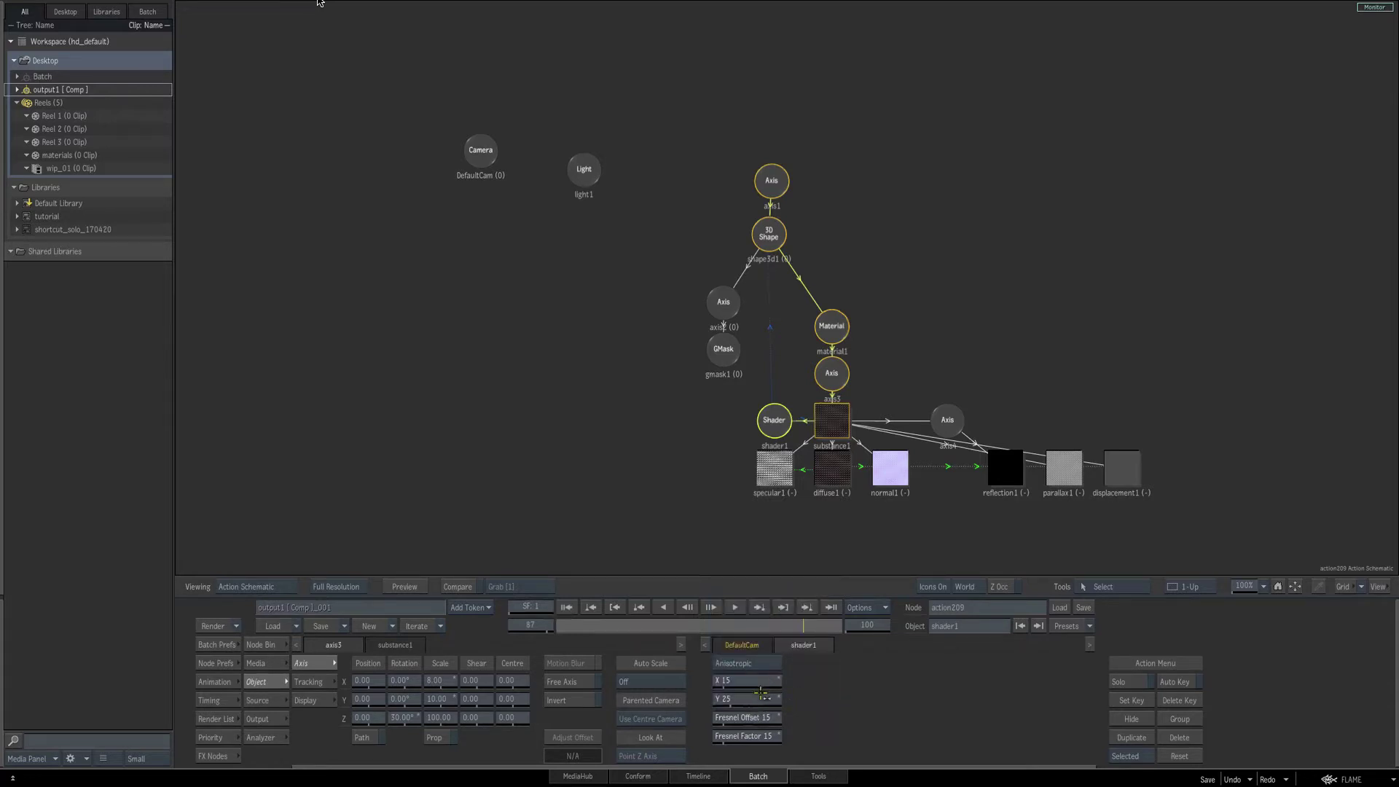
pyautogui.press('F4')
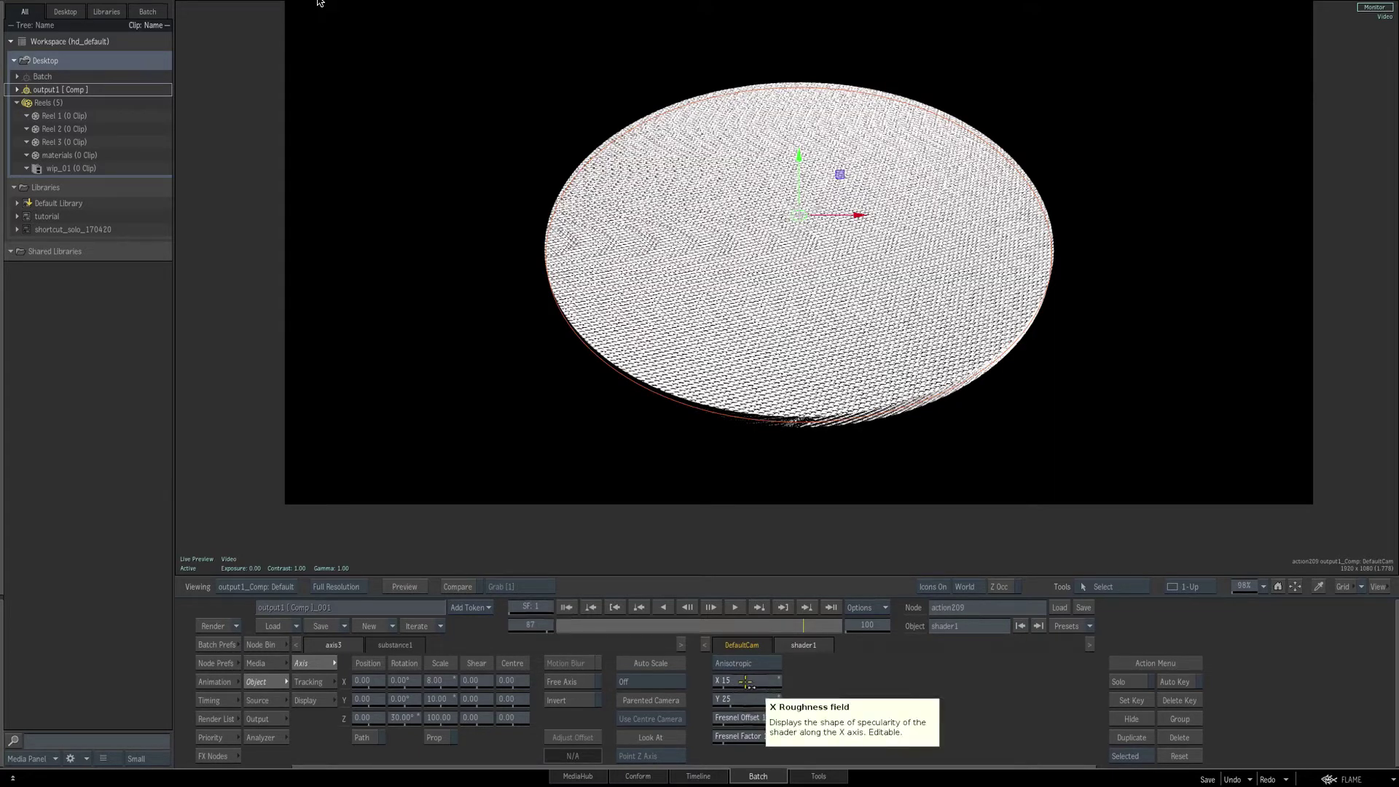
pyautogui.click(745, 681)
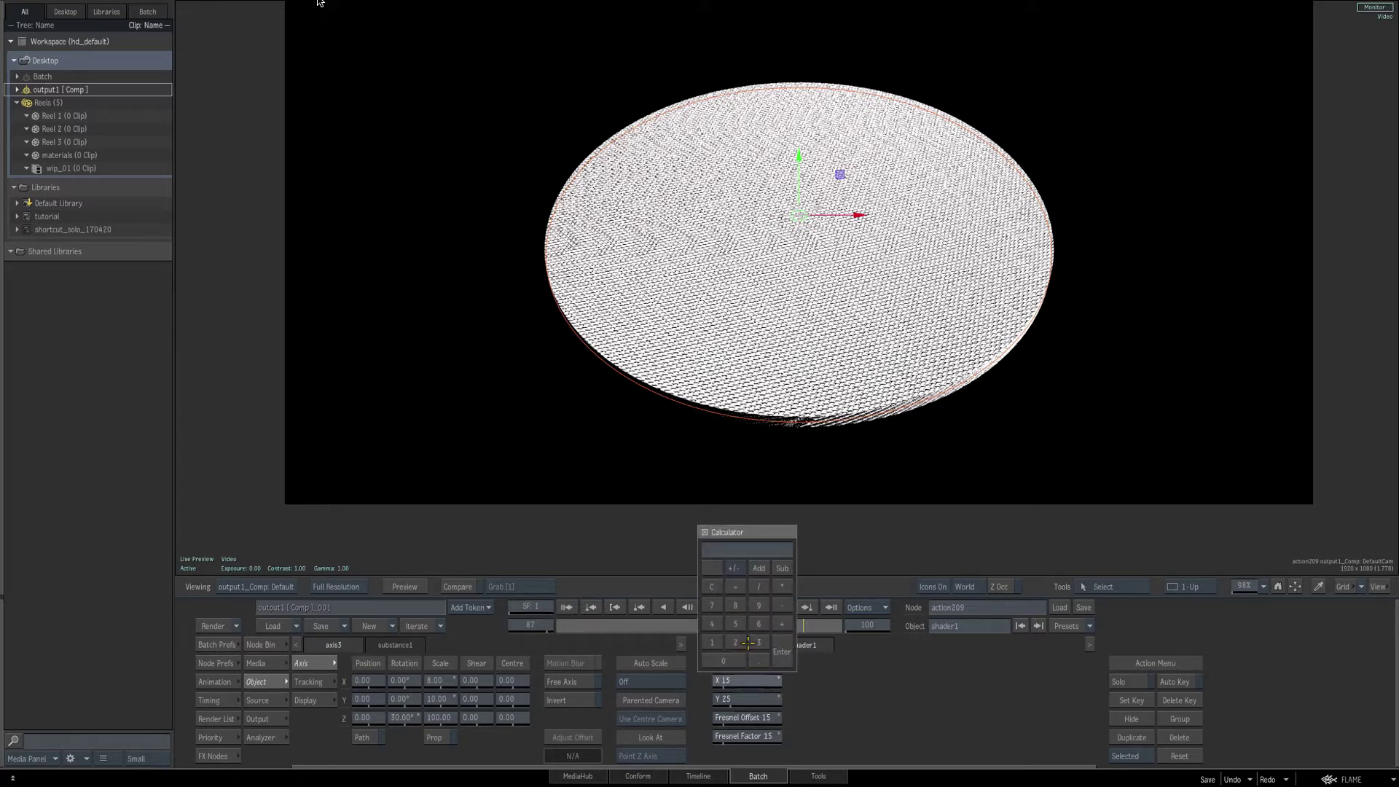
pyautogui.write('5')
pyautogui.press('Return')
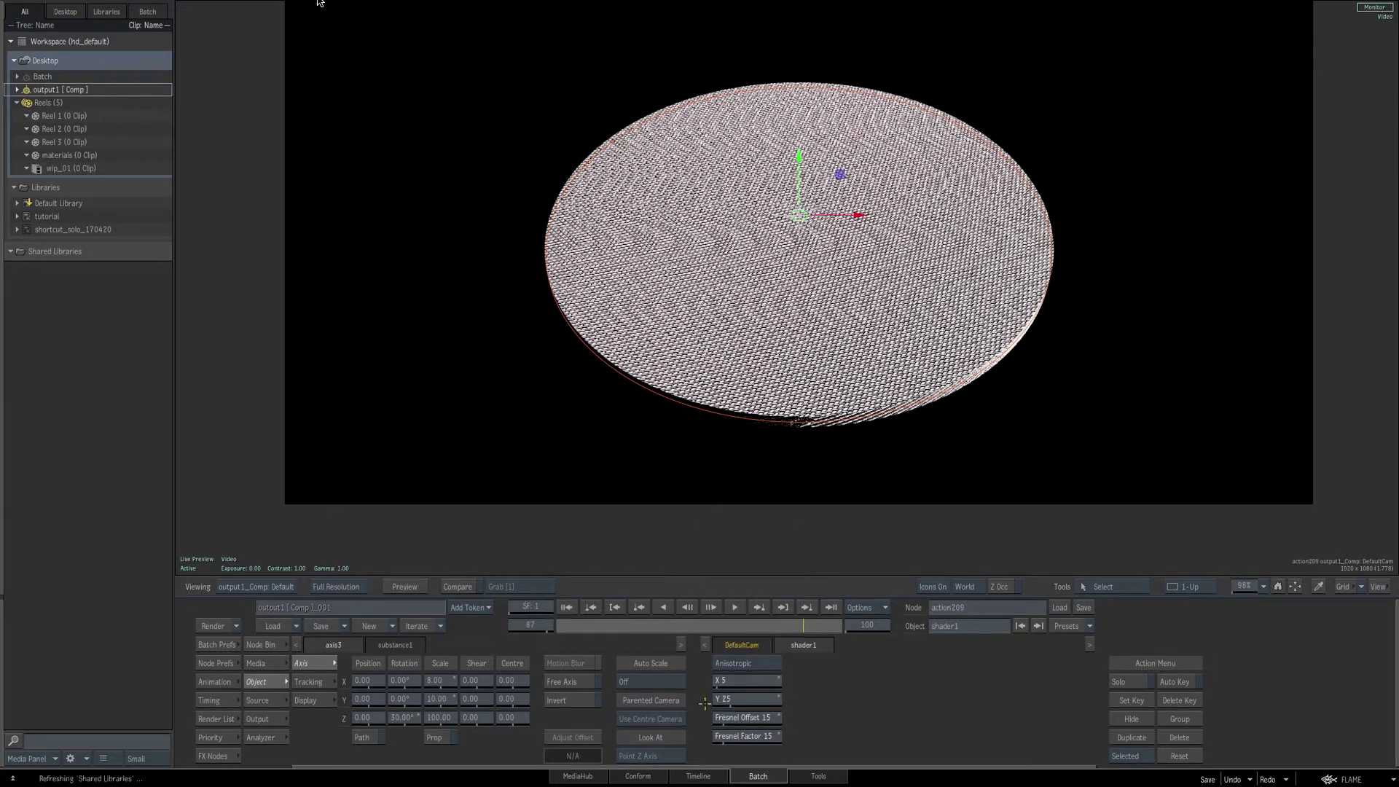
pyautogui.click(739, 699)
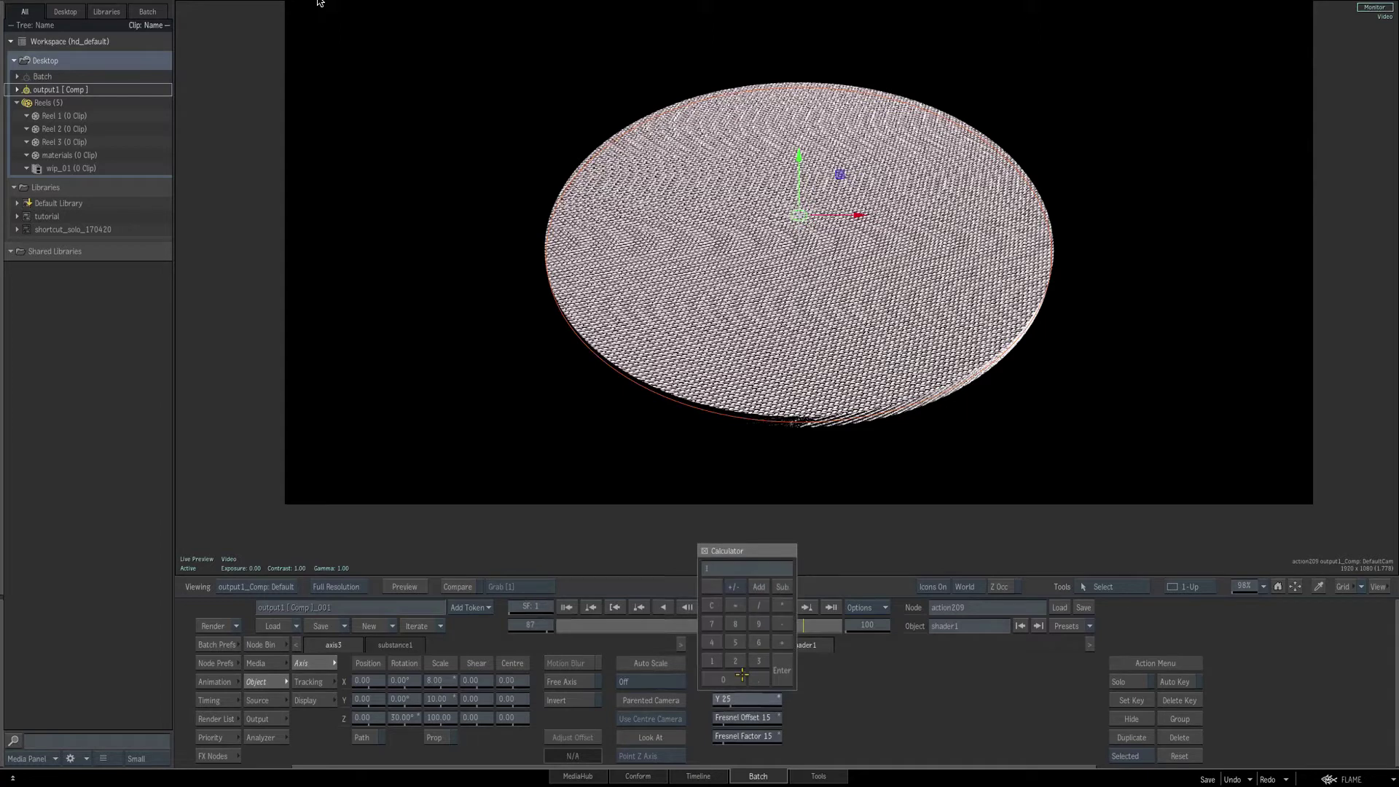
pyautogui.write('15')
pyautogui.press('Return')
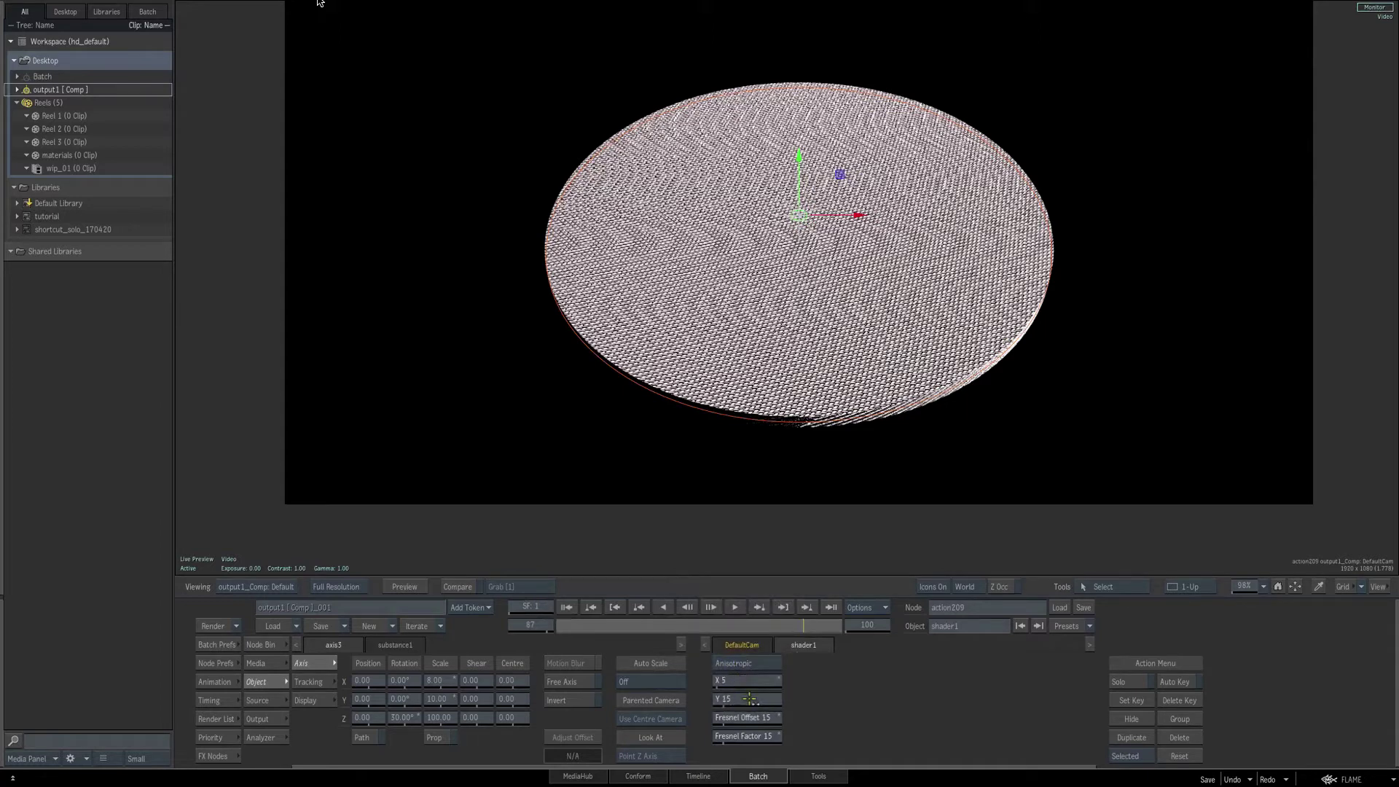
# Set the Kevlar Carbon Fiber substance's texture resolution to 256 x 256 and return to the rendered result.
pyautogui.press('F8')
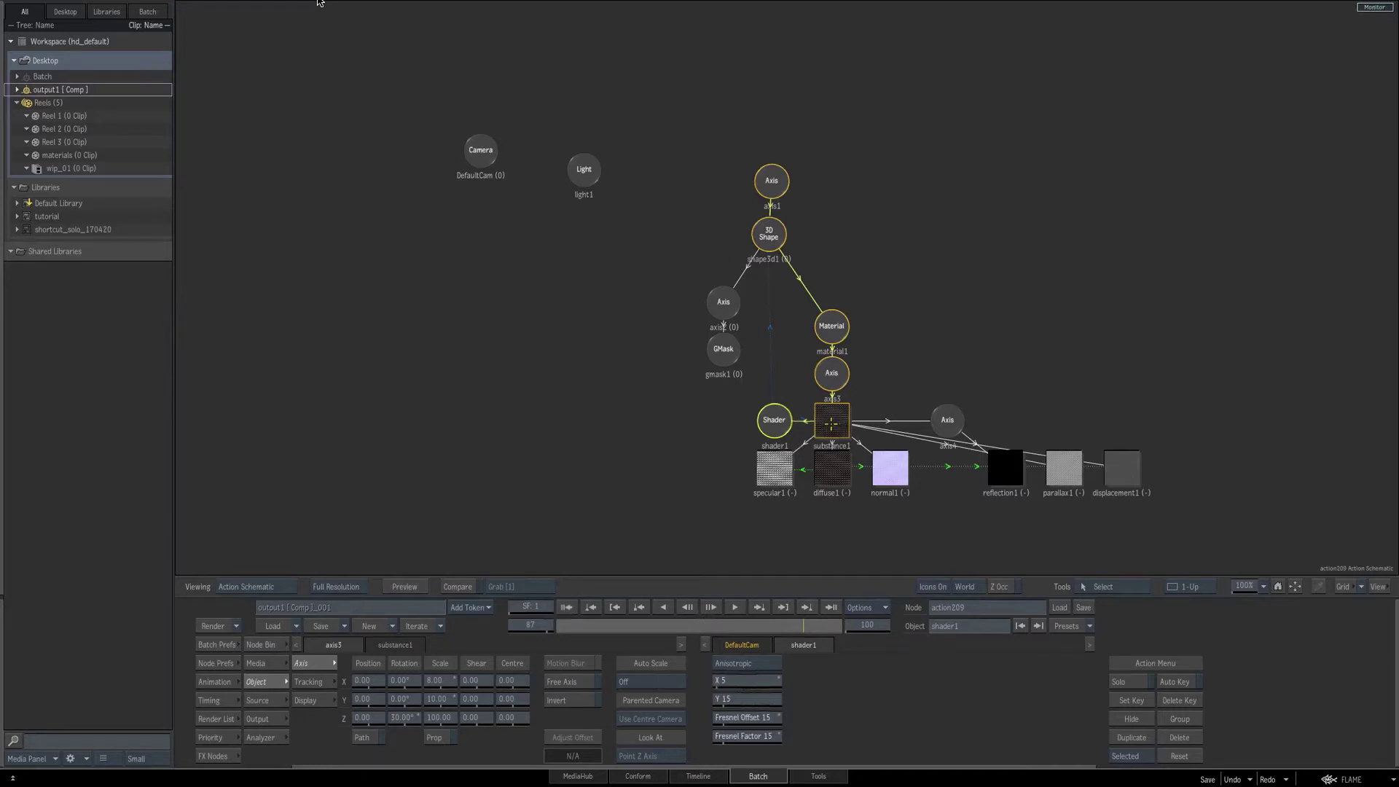
pyautogui.moveTo(834, 424); pyautogui.dragTo(832, 418)
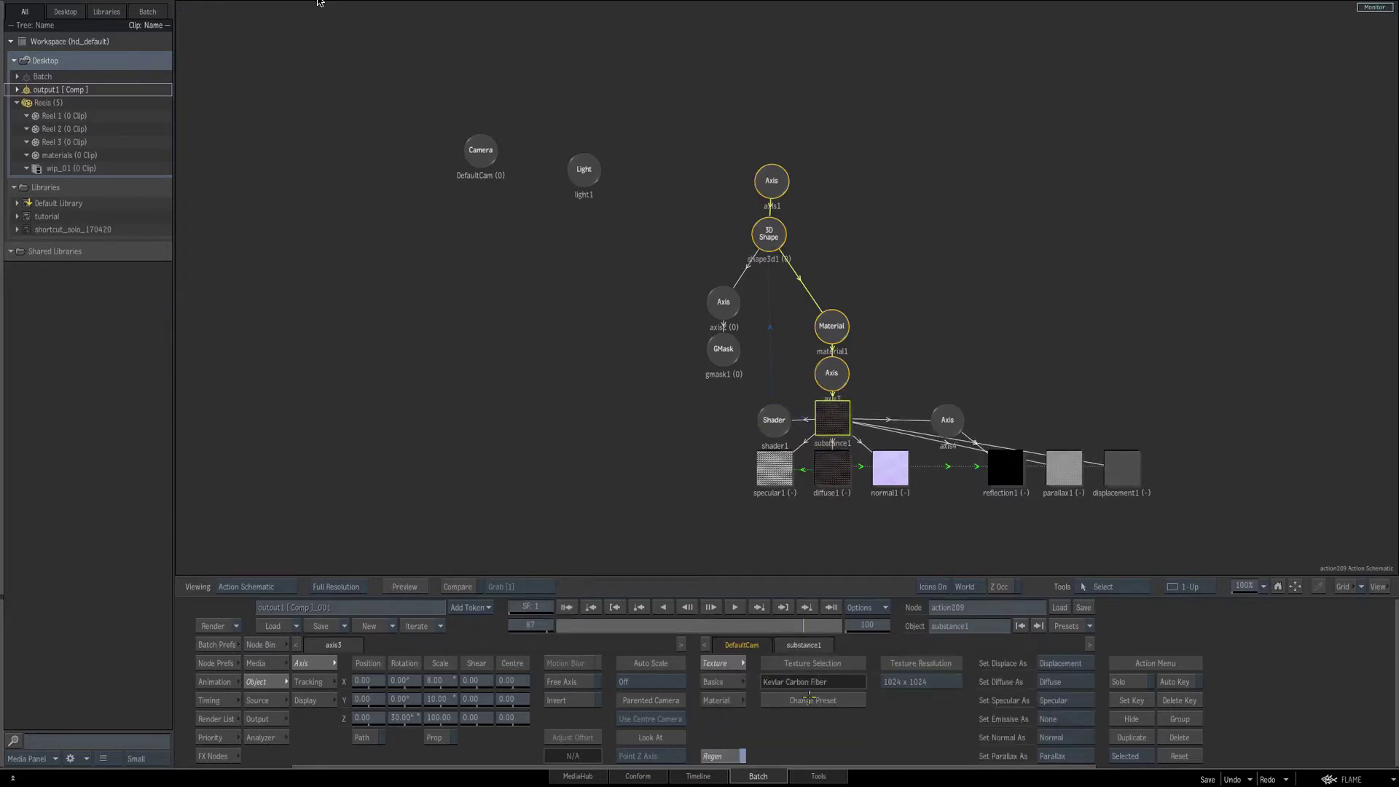
pyautogui.click(917, 683)
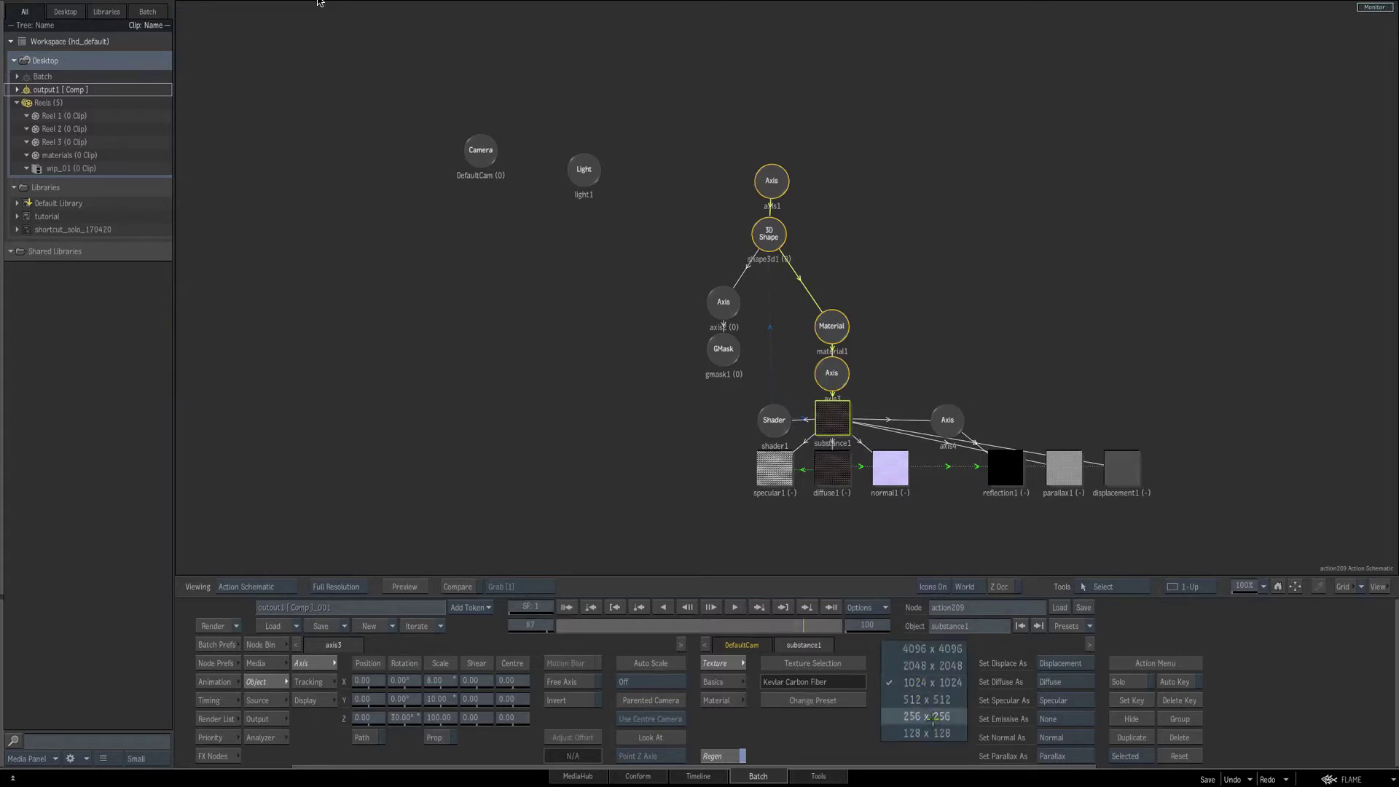
pyautogui.click(934, 718)
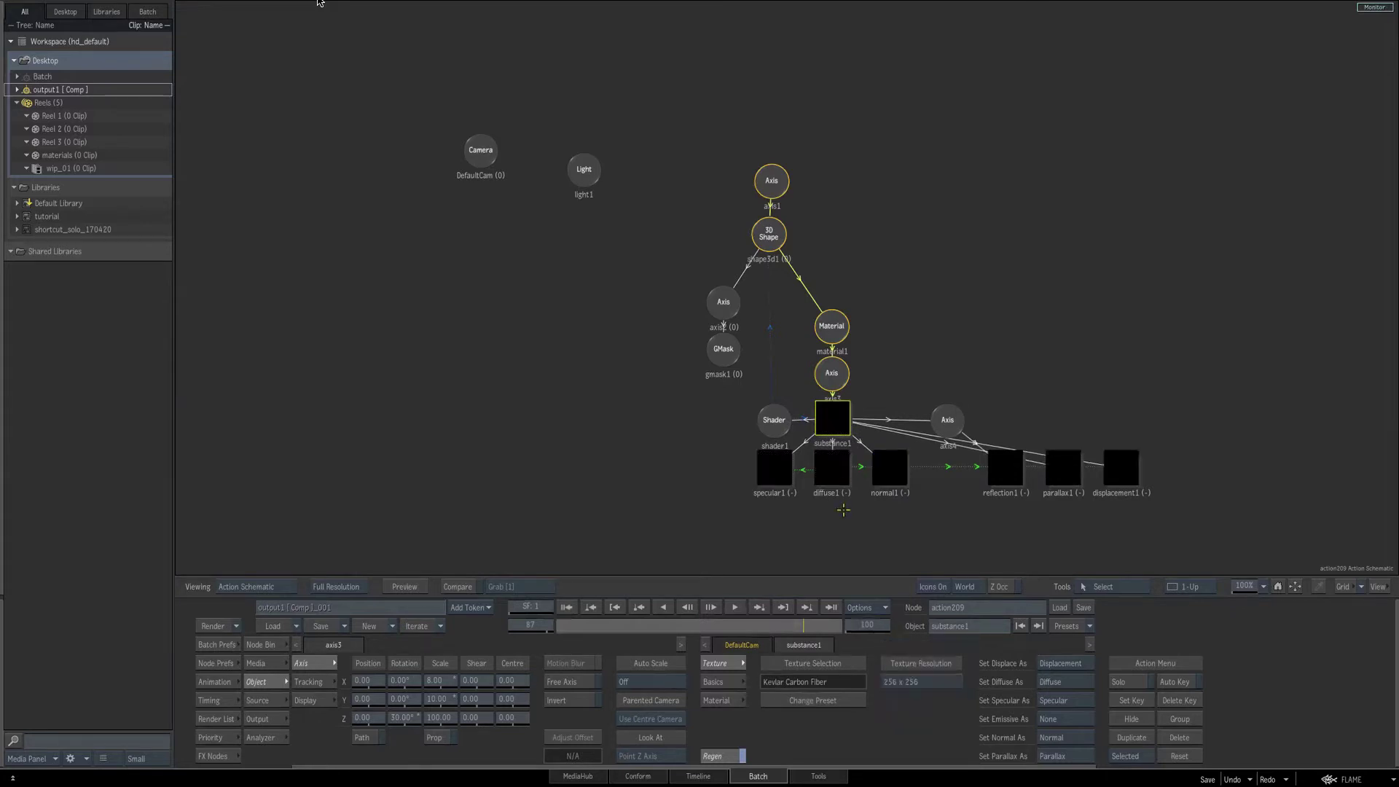
pyautogui.press('F4')
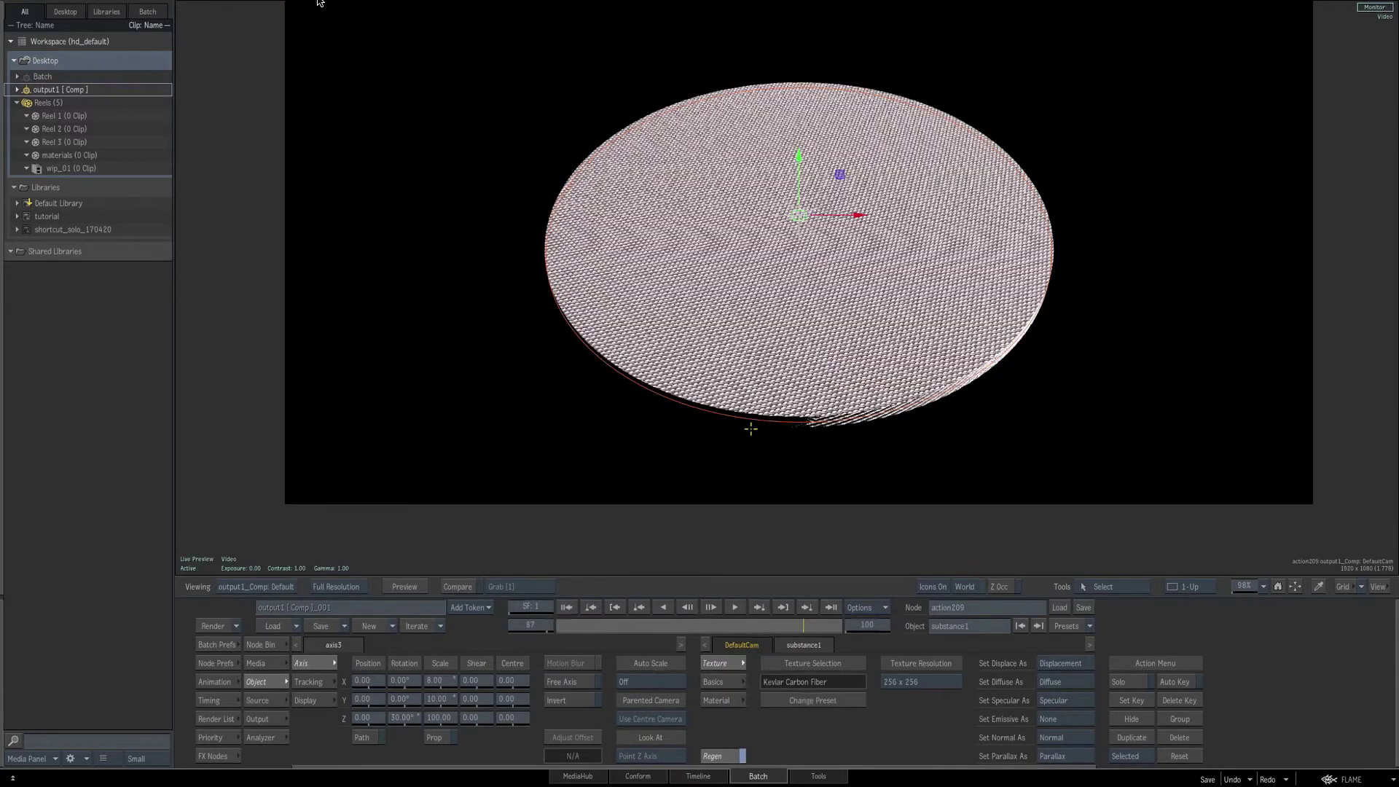
# Set the carbon fibre substance's luminosity to 0.4 and hide the viewport icons over the dial.
pyautogui.click(725, 684)
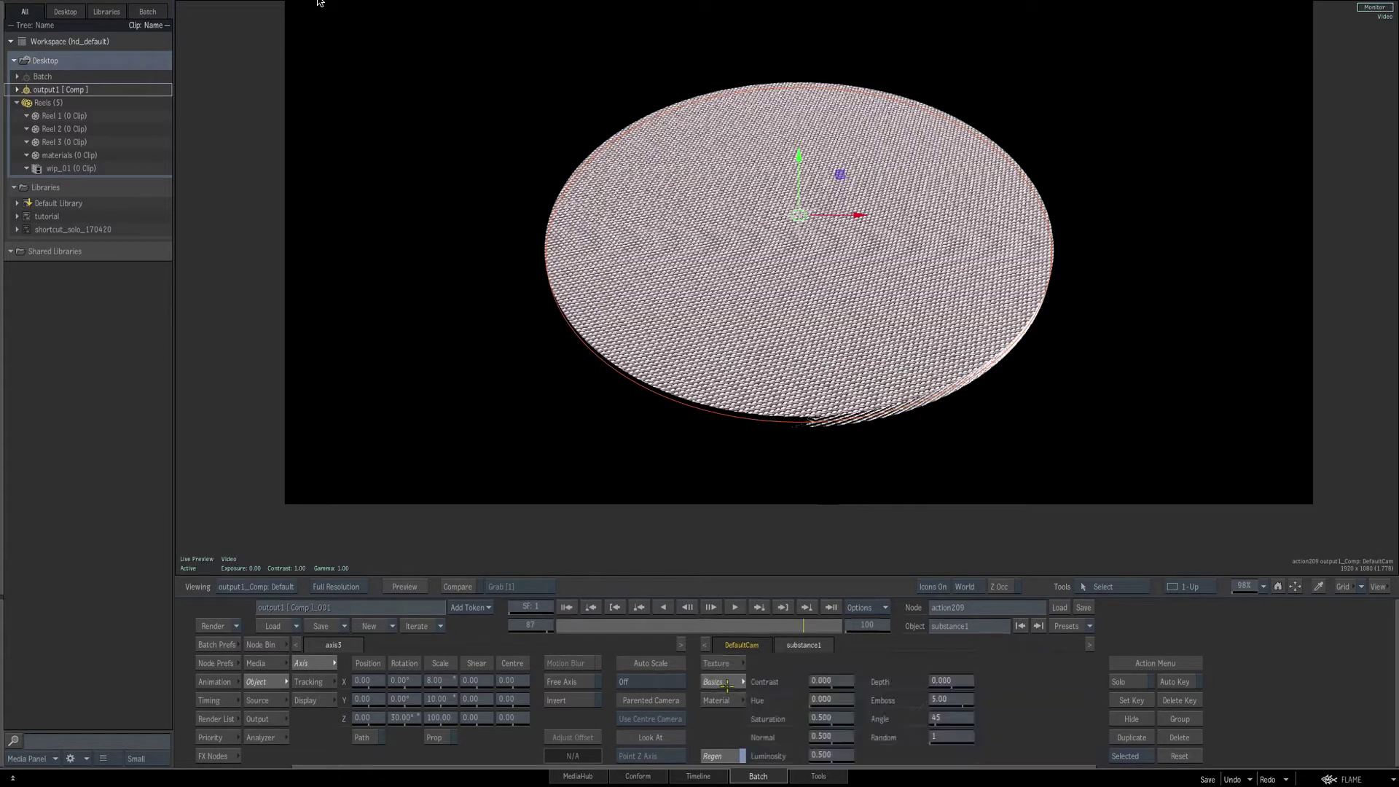
pyautogui.click(831, 756)
pyautogui.write('.4')
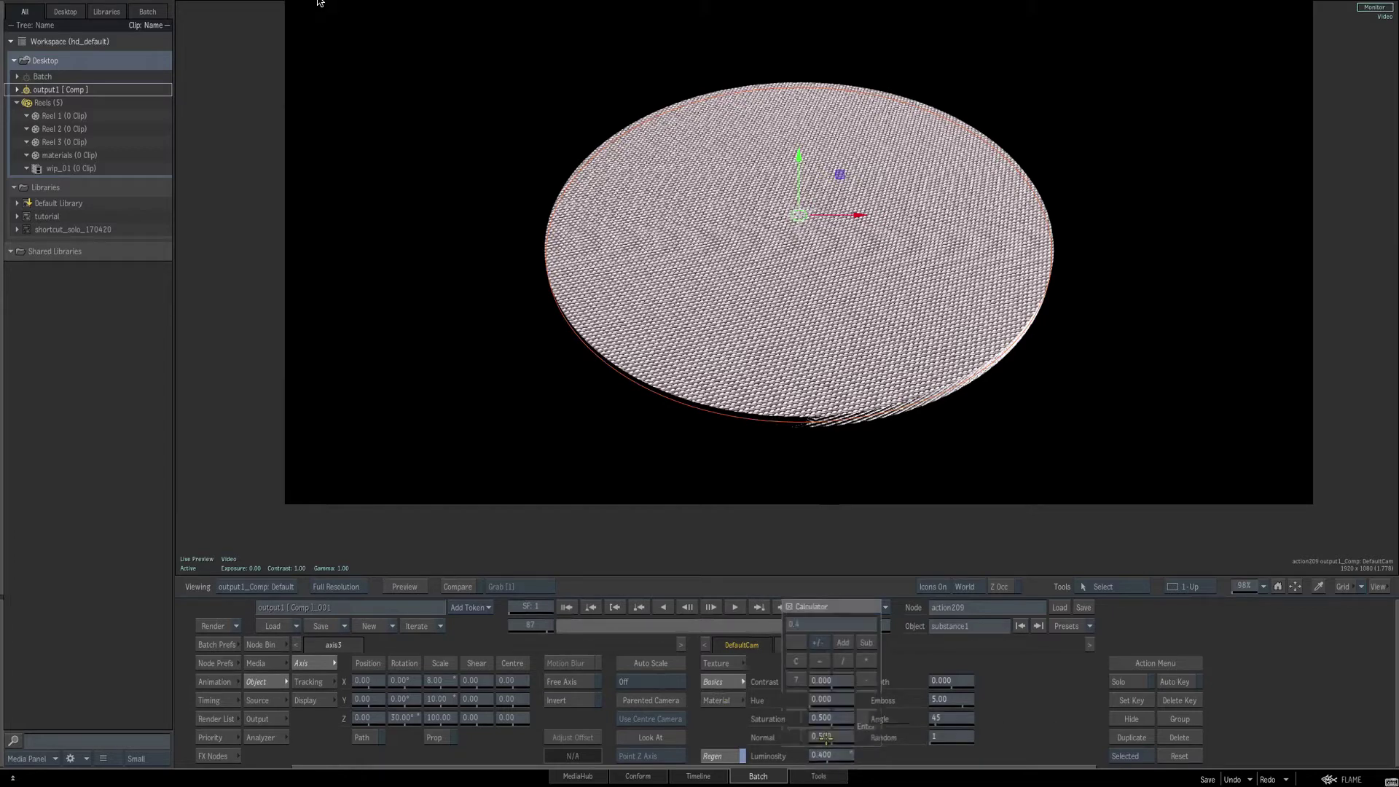
pyautogui.press('Return')
pyautogui.hotkey('alt', 'i')
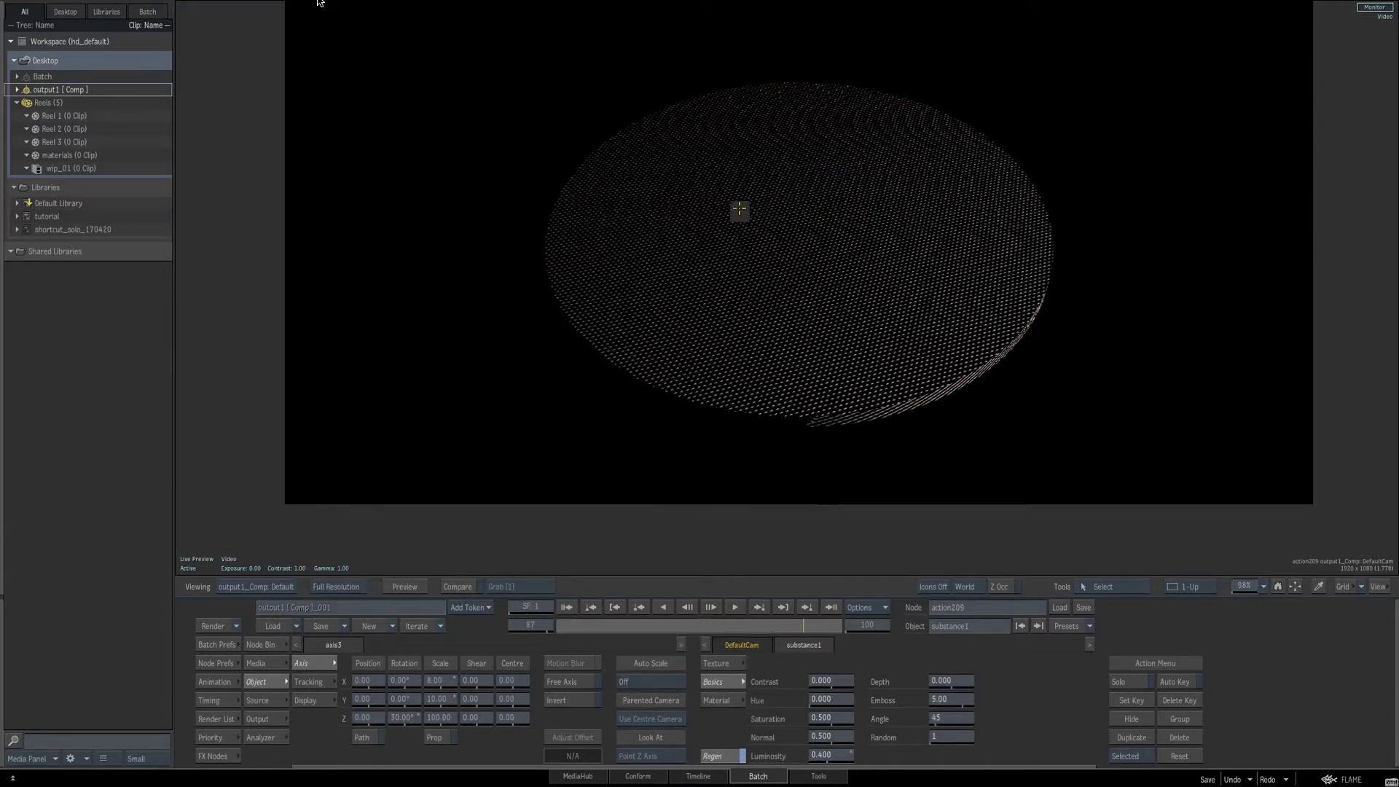
# Rotate the dial's axis1 to about -36° in X and slightly in Y, inspect the texture, and show the icons again.
pyautogui.press('Escape')
pyautogui.click(774, 181)
pyautogui.press('Escape')
pyautogui.moveTo(404, 681); pyautogui.dragTo(411, 698)
pyautogui.moveTo(411, 683); pyautogui.dragTo(411, 682)
pyautogui.moveTo(1245, 587); pyautogui.dragTo(1131, 449)
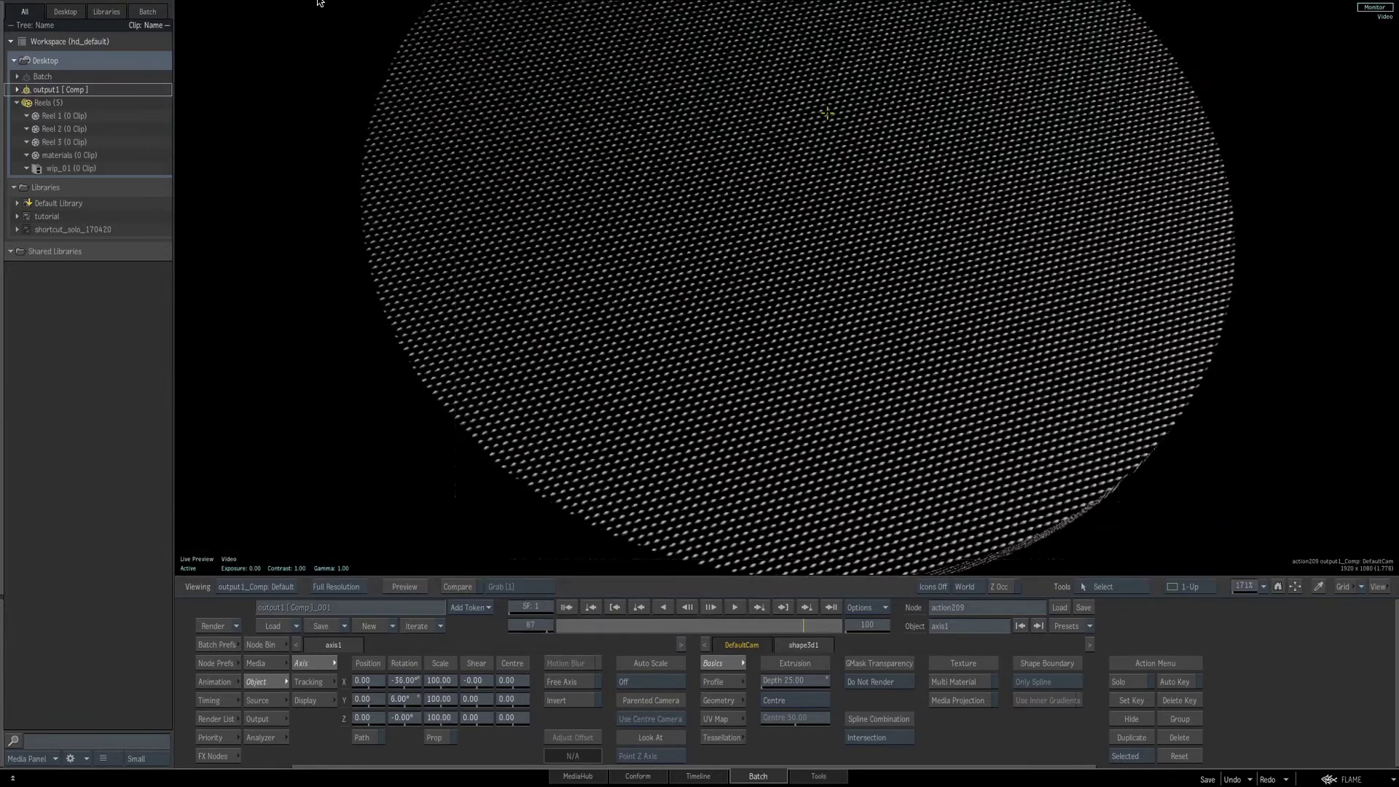
pyautogui.moveTo(1245, 588); pyautogui.dragTo(1215, 611)
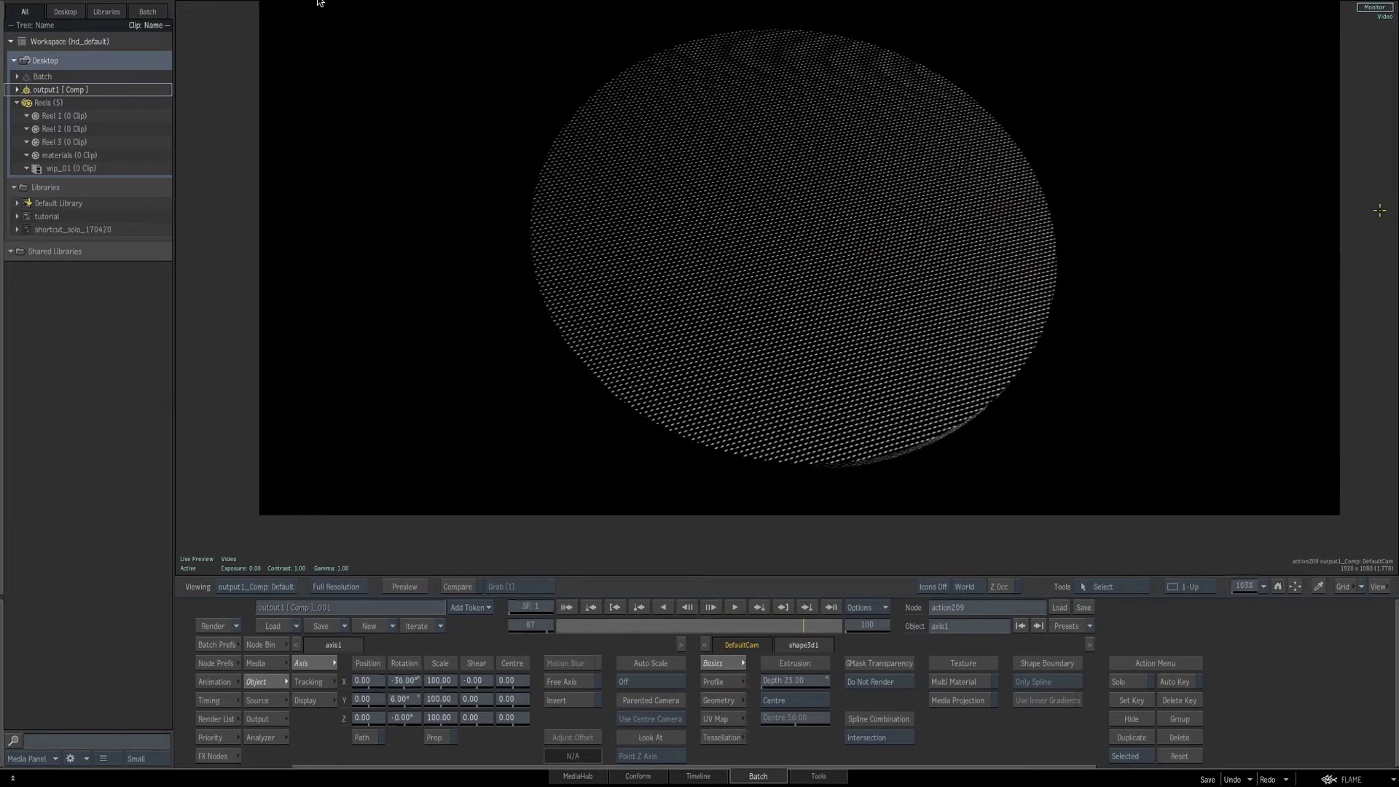
pyautogui.moveTo(1245, 586); pyautogui.dragTo(1226, 587)
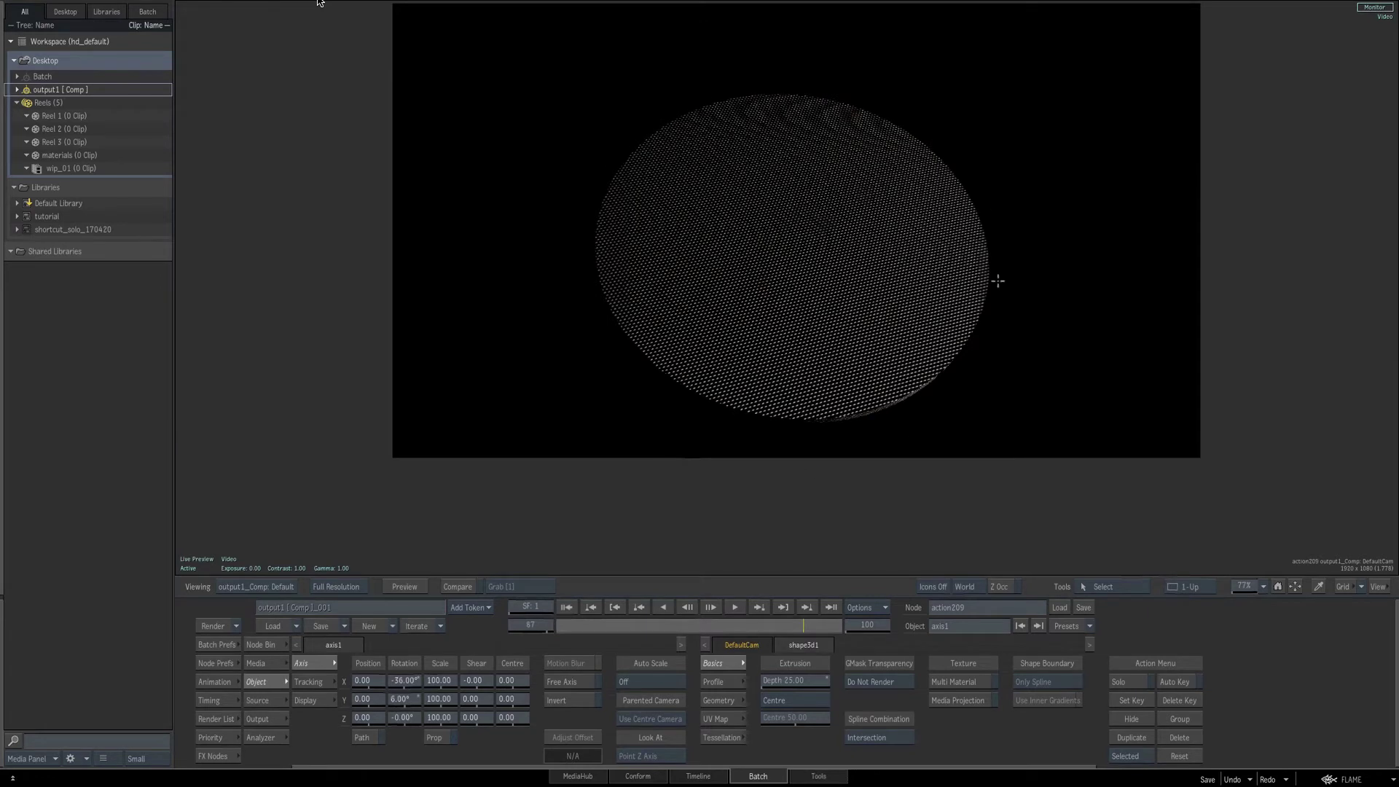
pyautogui.hotkey('shift', 'i')
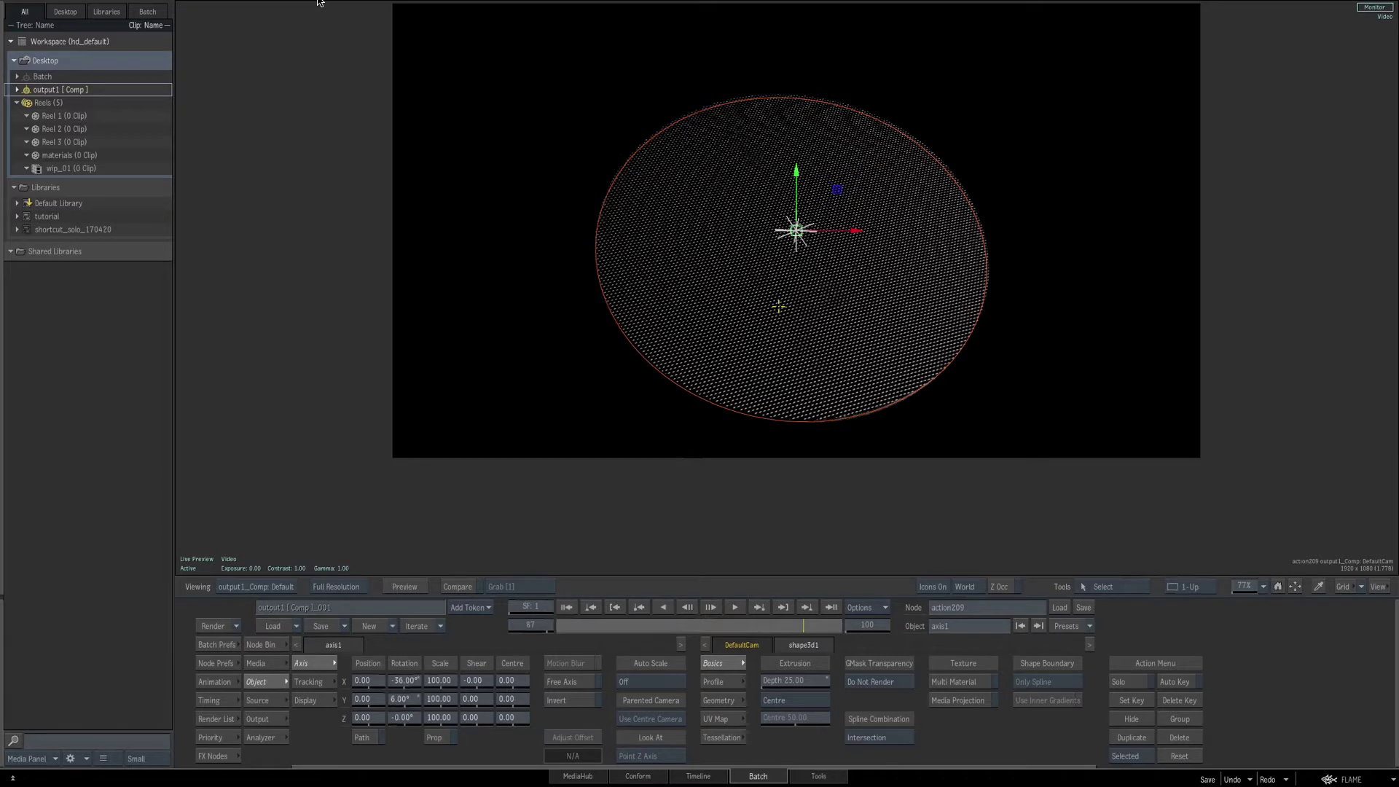
# Move axis1 up in the schematic and insert a new Axis node between it and the 3D shape.
pyautogui.press('F4')
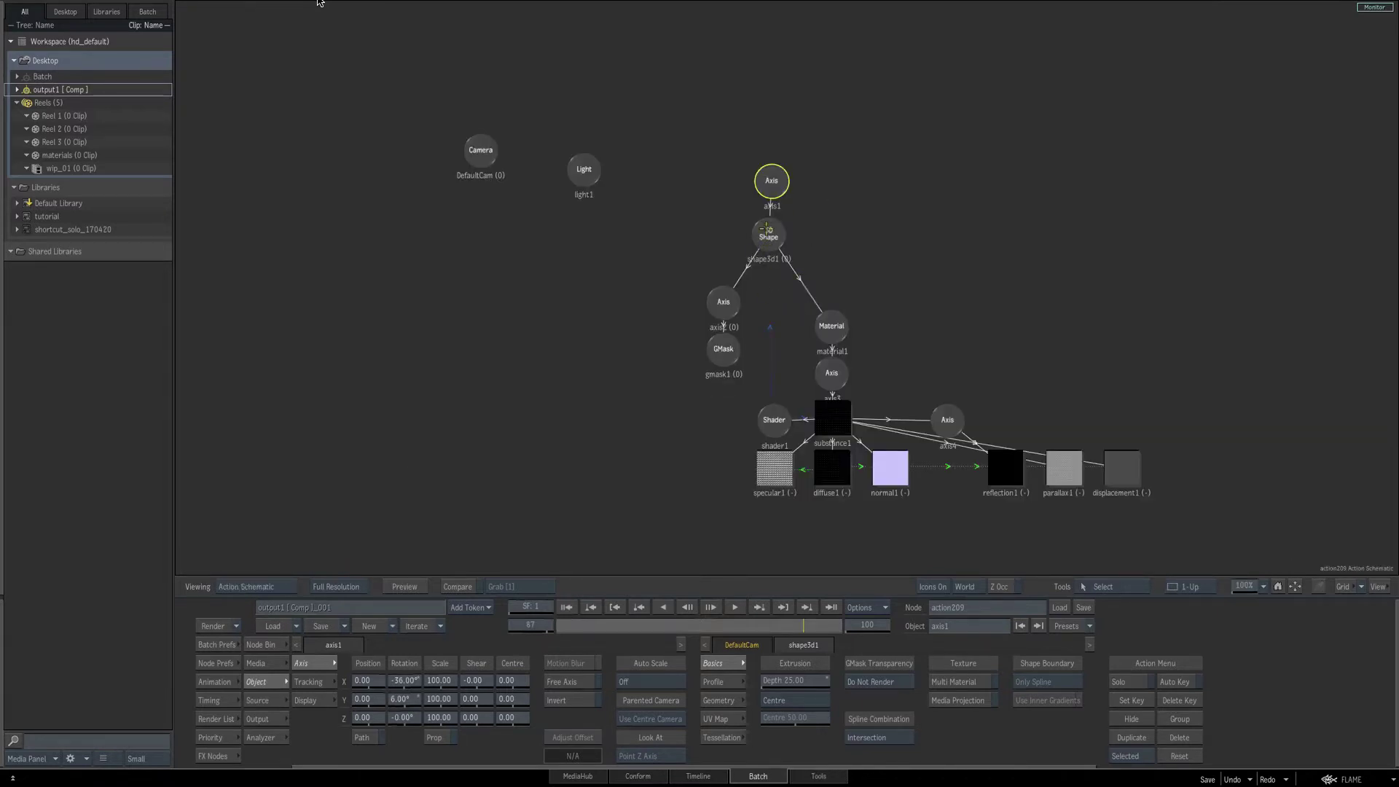
pyautogui.moveTo(771, 181); pyautogui.dragTo(771, 97)
pyautogui.click(264, 644)
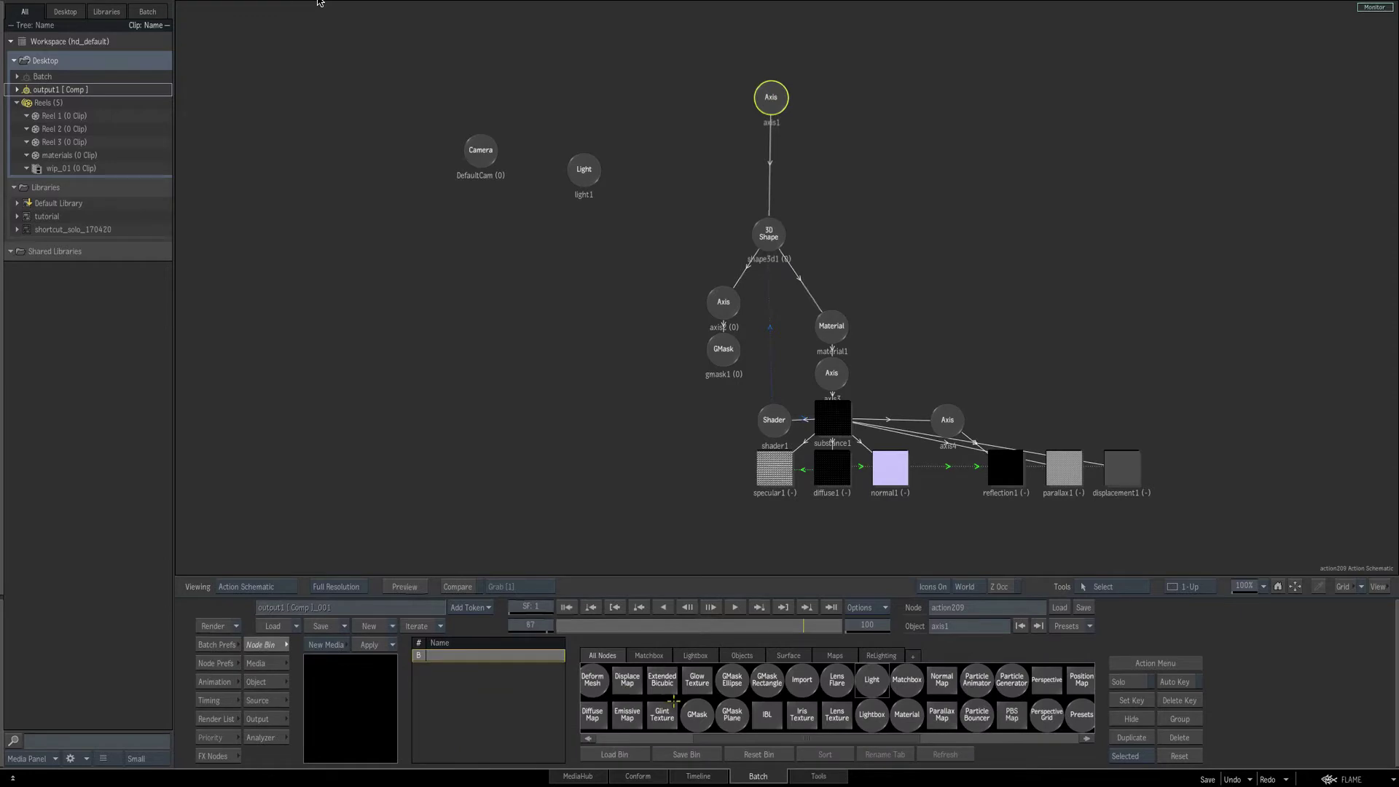
pyautogui.press('a')
pyautogui.moveTo(702, 682); pyautogui.dragTo(760, 191)
# Duplicate the lower axis, 3D shape and its GMask, place the copy beside the original branch, and parent it to axis1.
pyautogui.moveTo(662, 137); pyautogui.dragTo(789, 211)
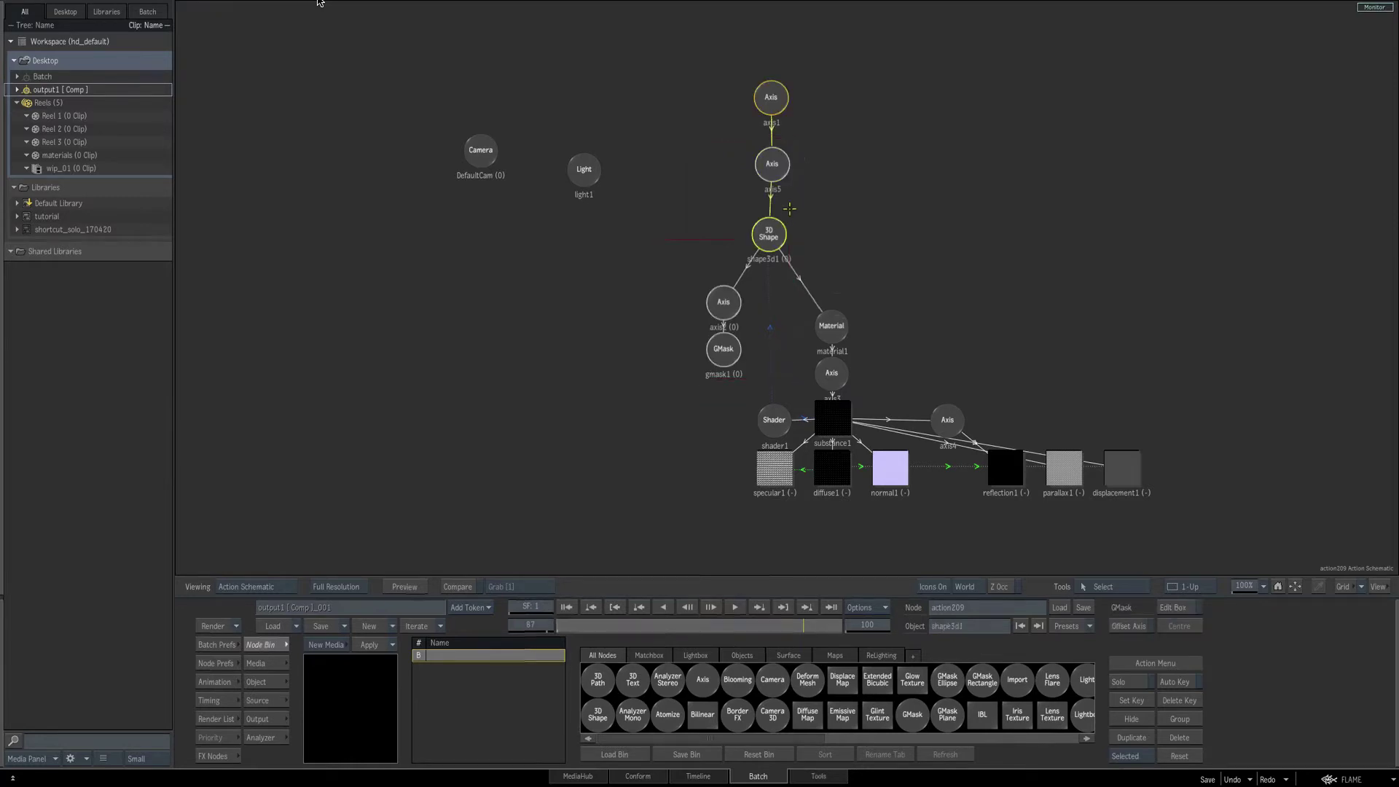
pyautogui.hotkey('ctrl', 'd')
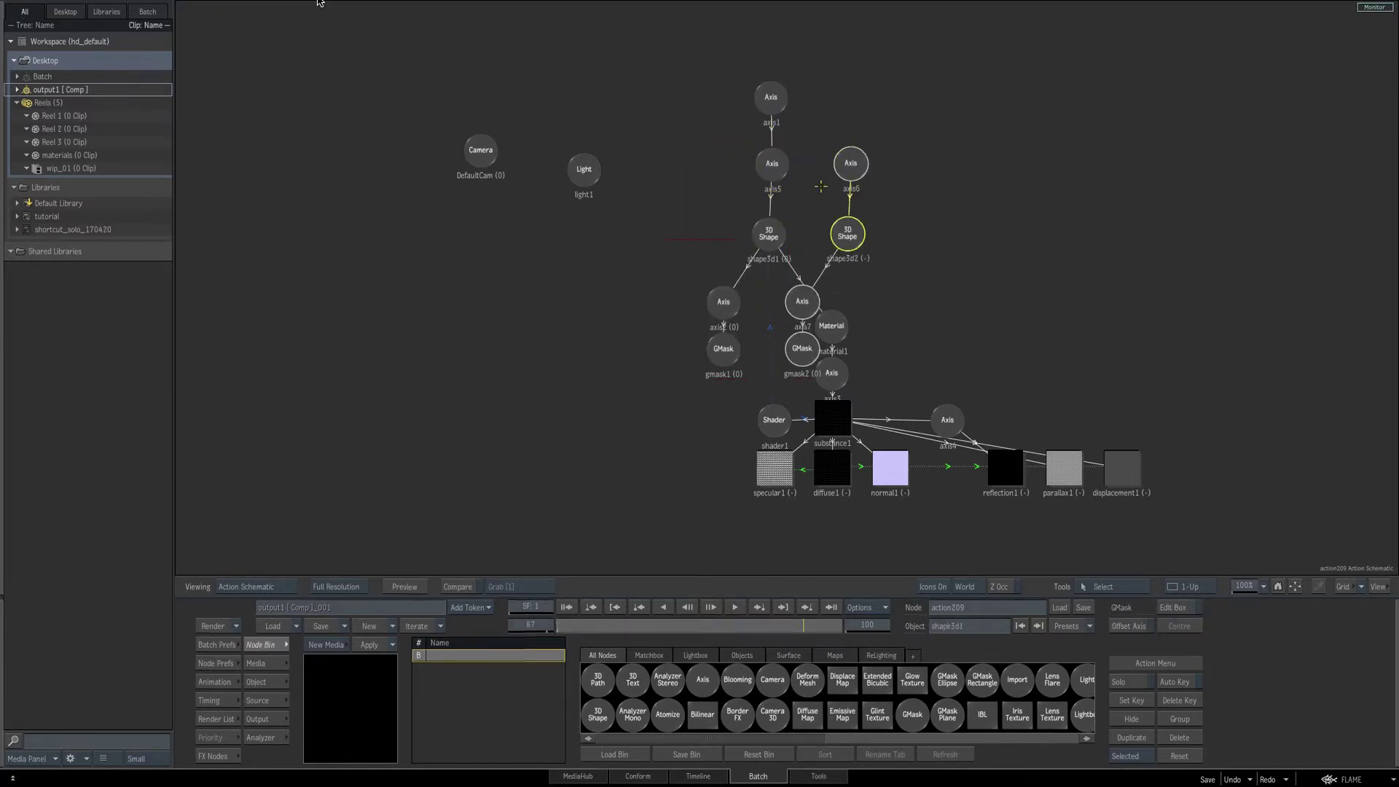
pyautogui.moveTo(854, 167); pyautogui.dragTo(973, 151)
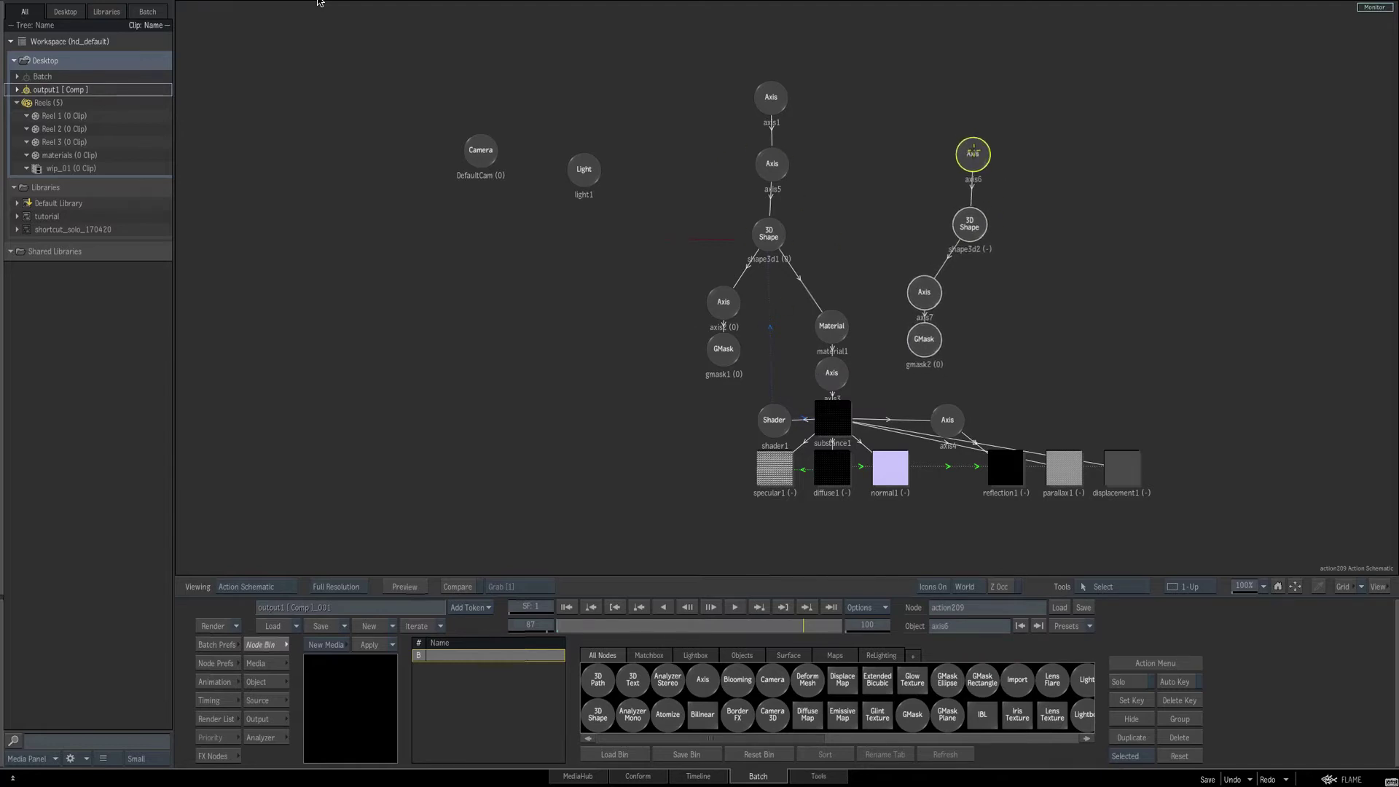
pyautogui.click(973, 152)
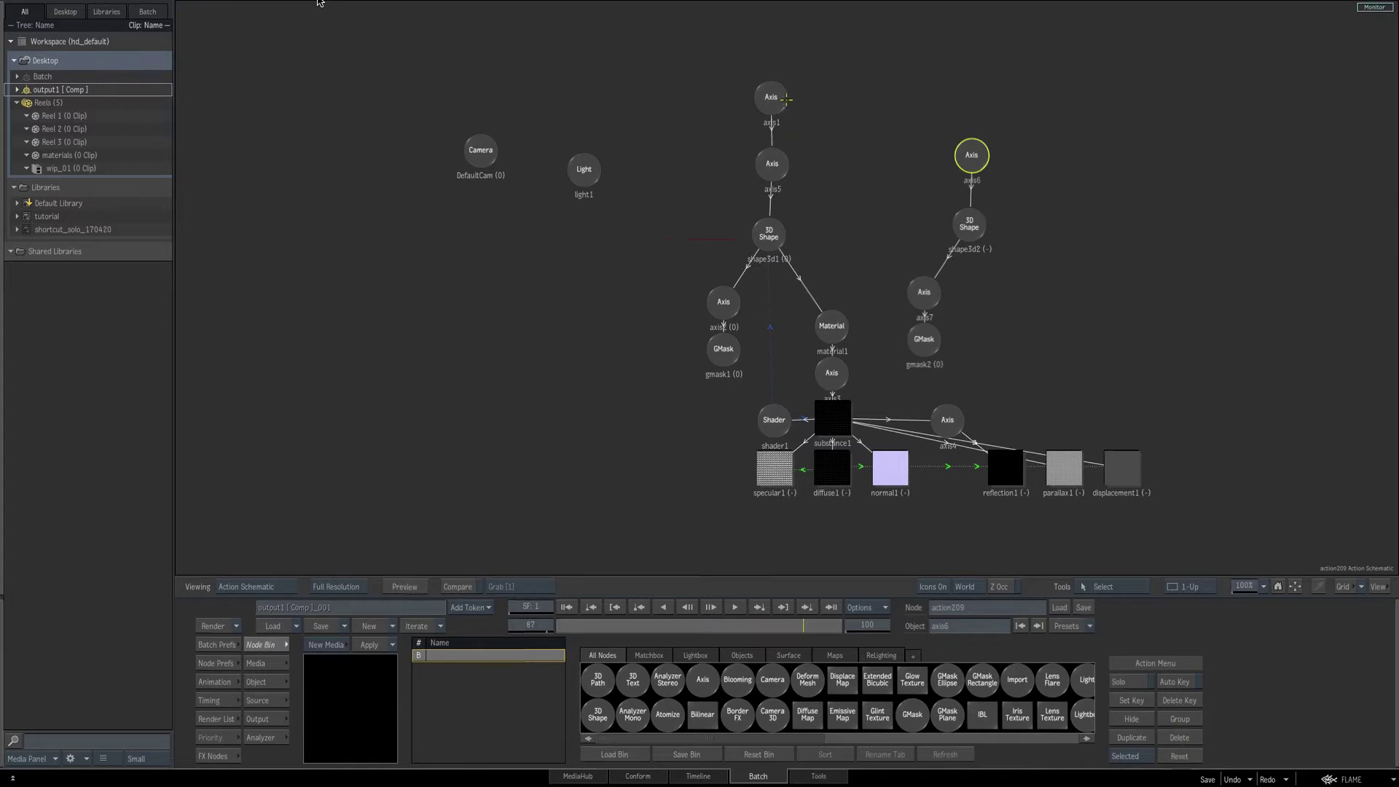
pyautogui.moveTo(788, 102); pyautogui.dragTo(972, 155)
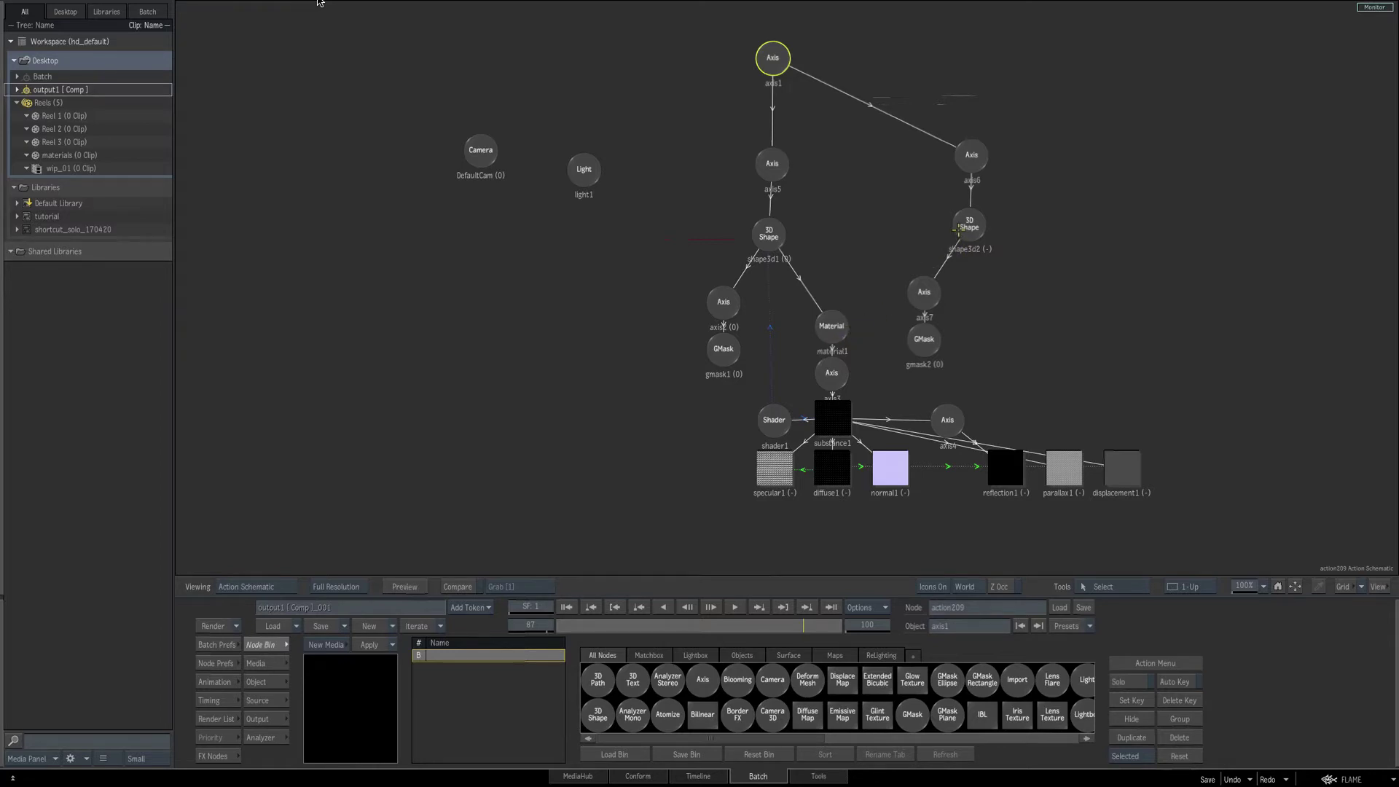
# Connect the duplicated 3D shape to material1 and light-link shader1 to it.
pyautogui.moveTo(948, 225); pyautogui.dragTo(832, 328)
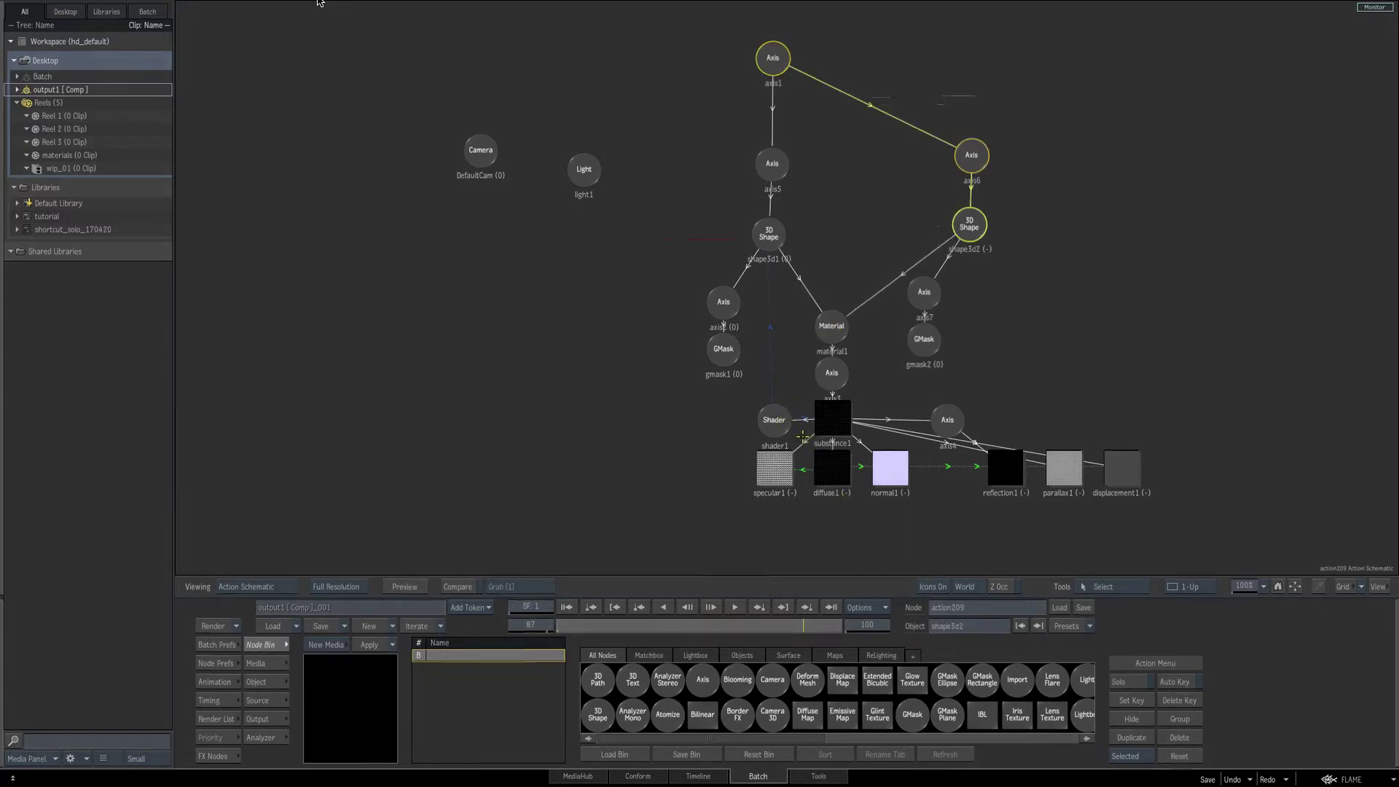
pyautogui.hotkey('shift', 'l')
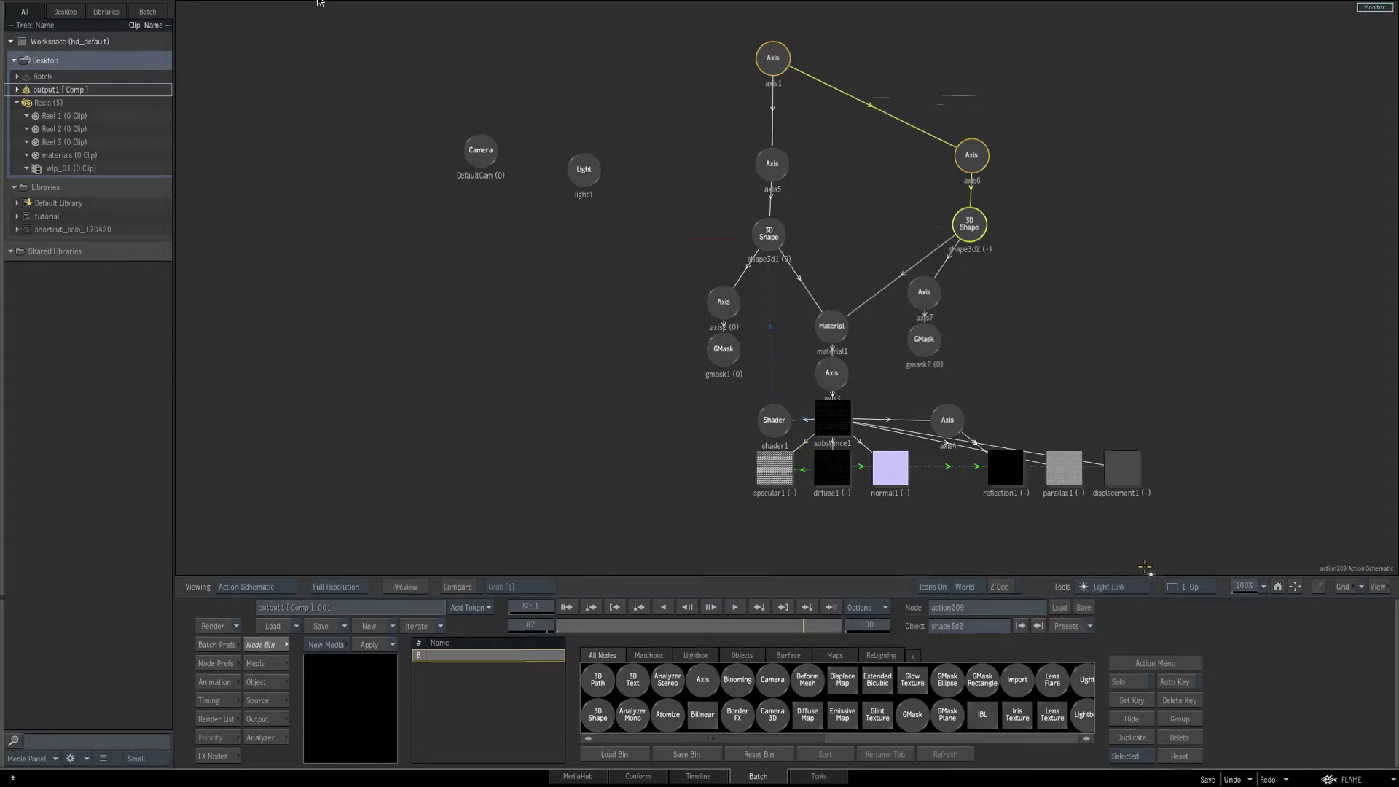
pyautogui.moveTo(777, 416); pyautogui.dragTo(975, 232)
# Set the Z position of the duplicated shape's axis6 to 25 to stack it on the first disc.
pyautogui.moveTo(971, 155); pyautogui.dragTo(969, 157)
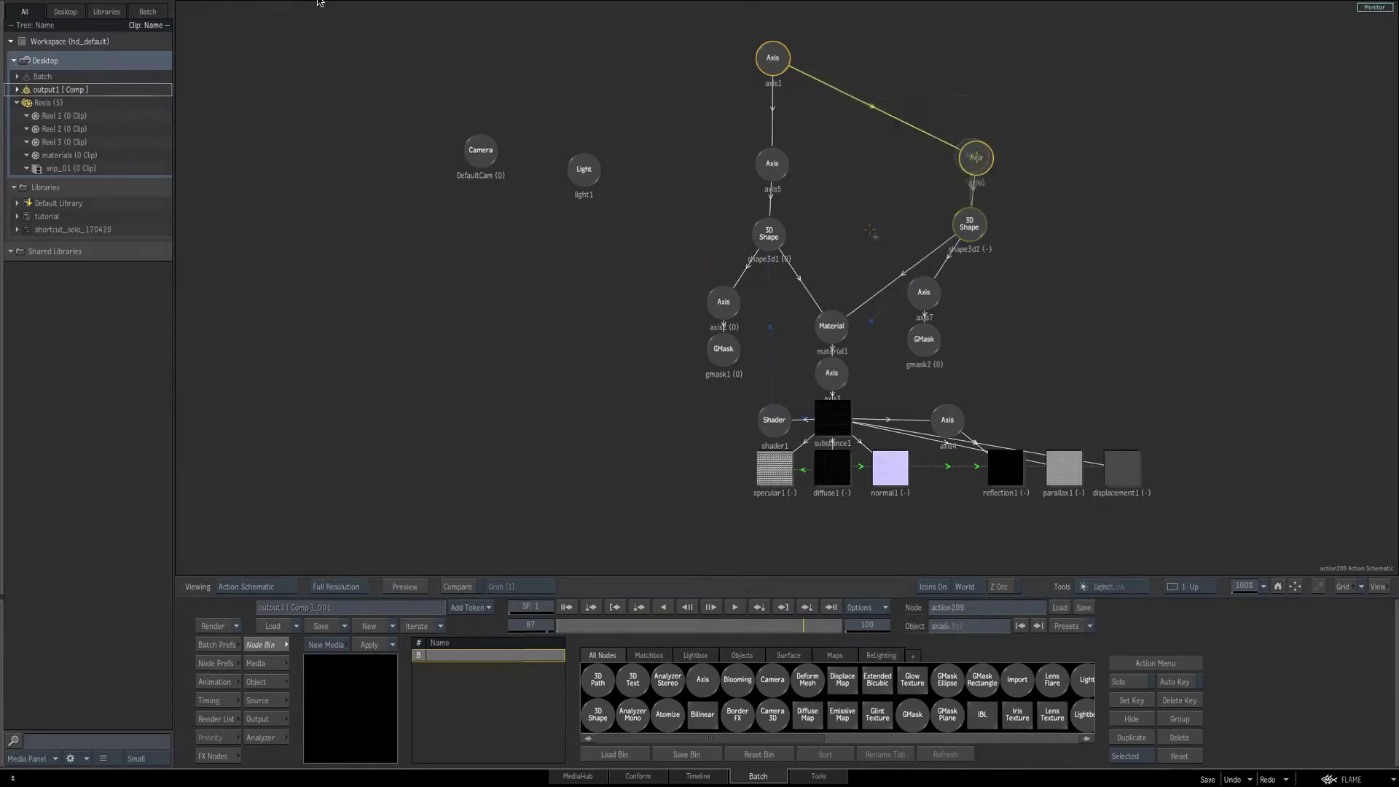
pyautogui.click(267, 684)
pyautogui.press('F4')
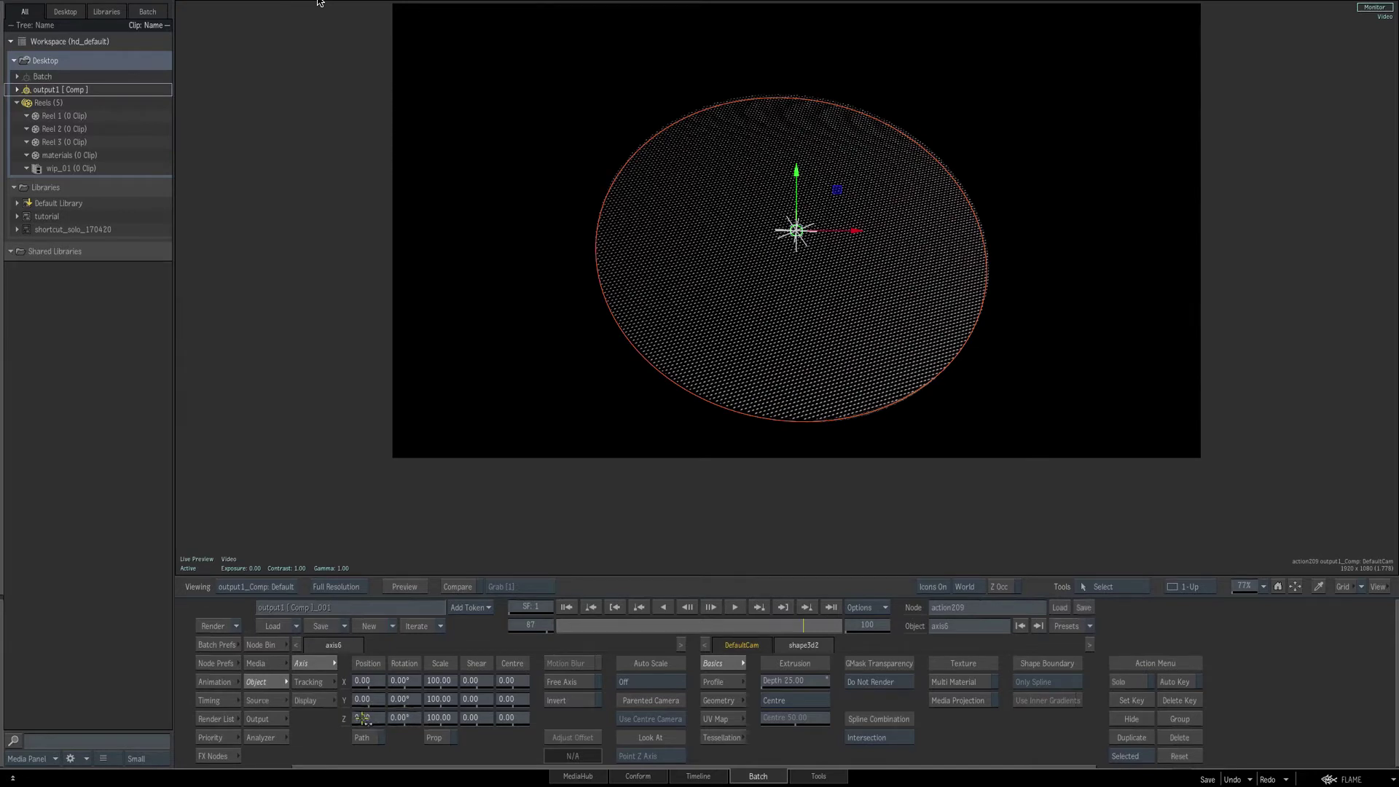
pyautogui.moveTo(363, 717); pyautogui.dragTo(432, 695)
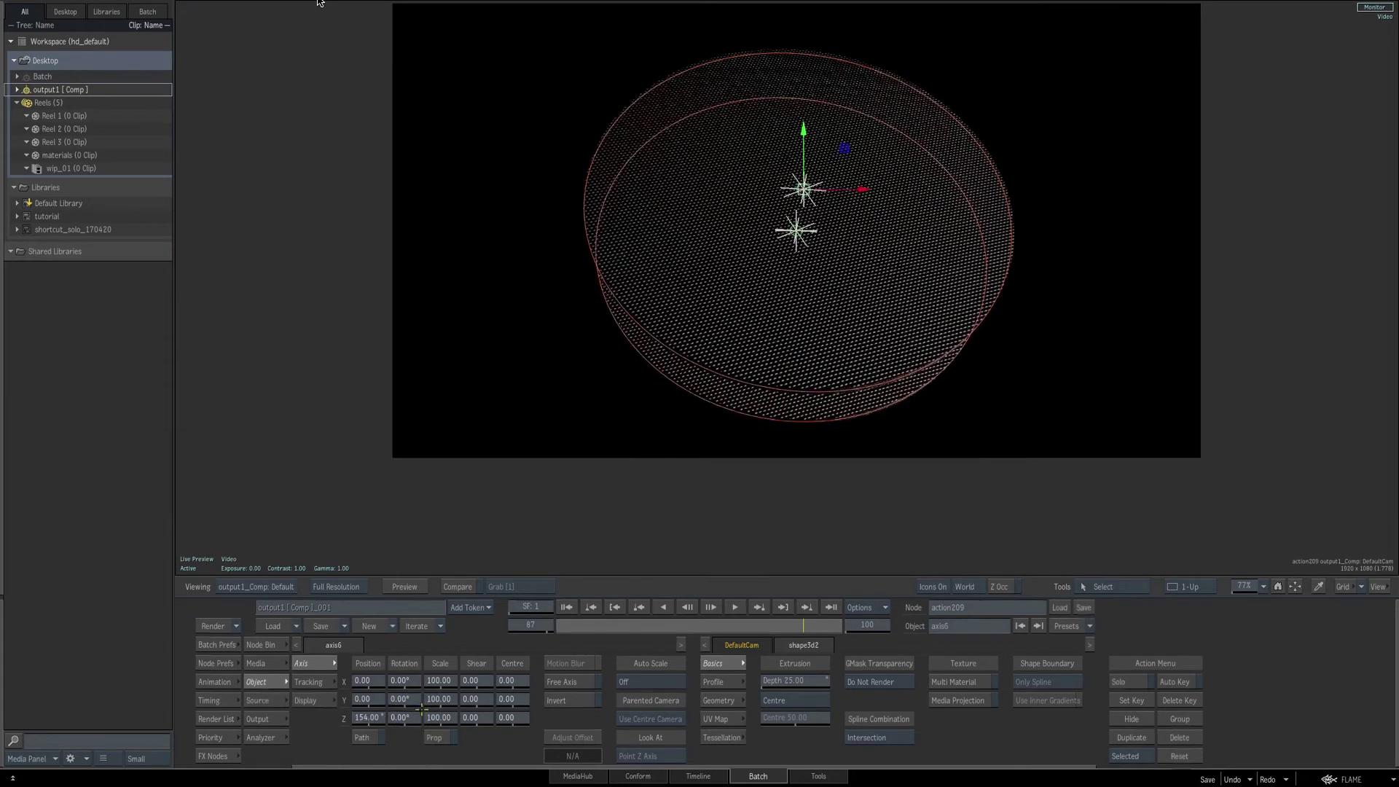
pyautogui.click(368, 718)
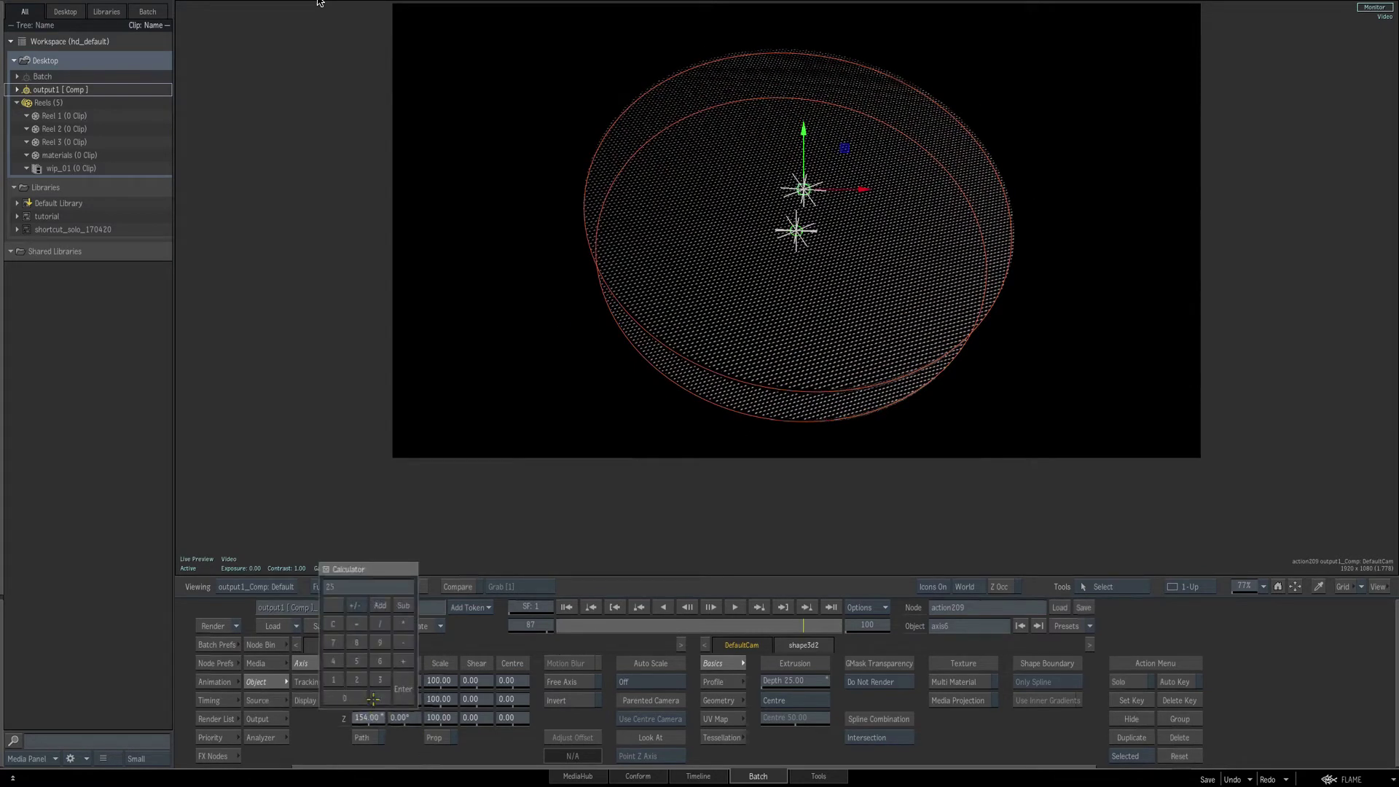
pyautogui.write('25')
pyautogui.press('Return')
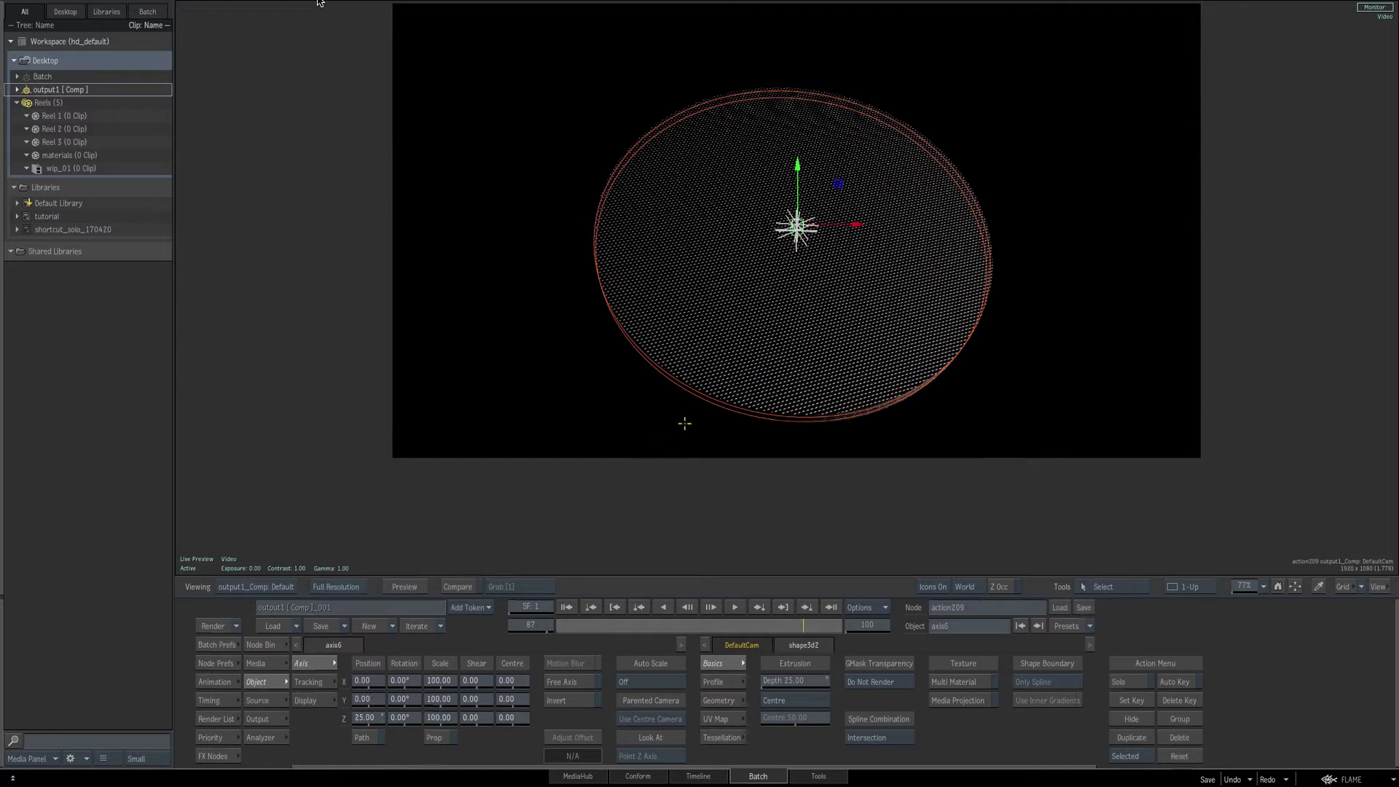
# Tilt both discs together by rotating axis1 to about -32° in X.
pyautogui.moveTo(1392, 786)
pyautogui.click(775, 71)
pyautogui.press('F1')
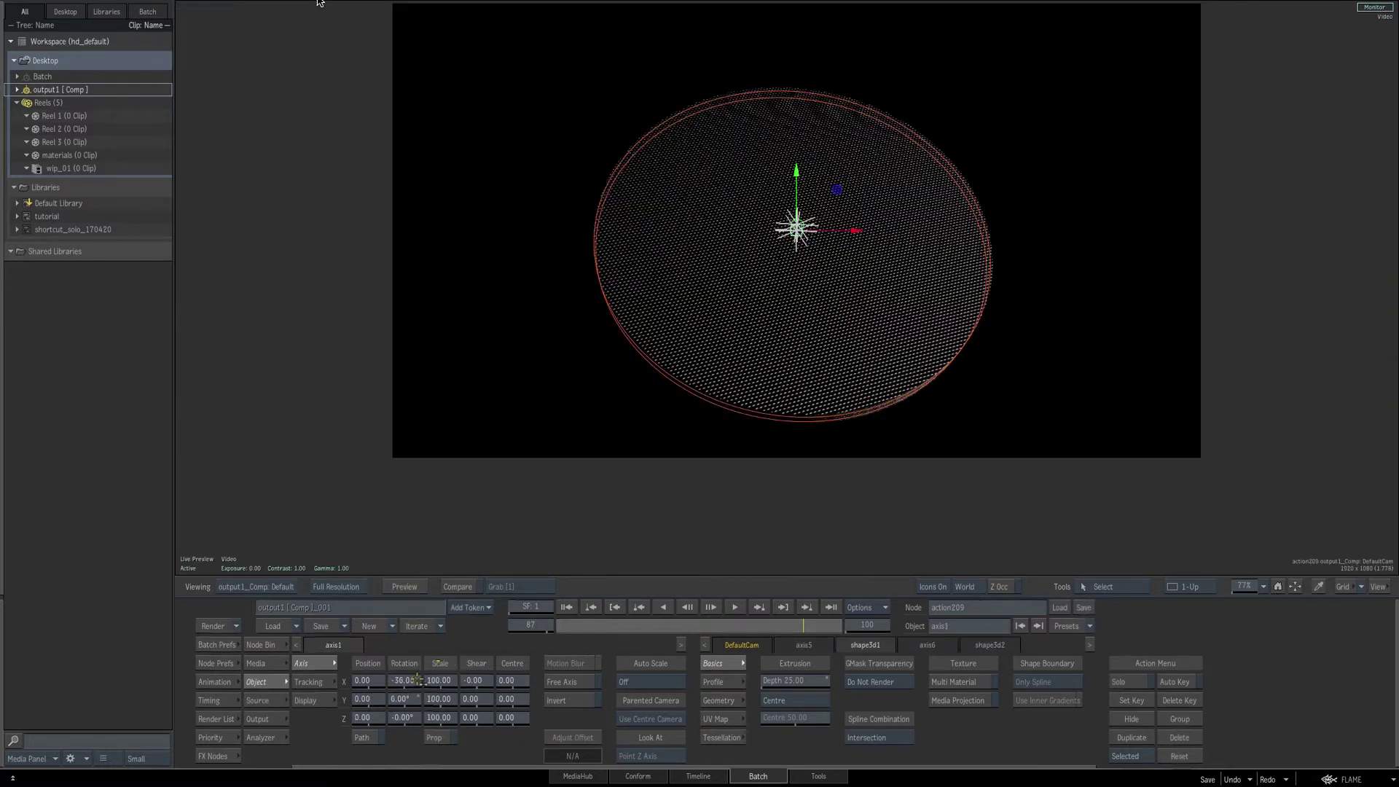
pyautogui.moveTo(396, 680); pyautogui.dragTo(387, 678)
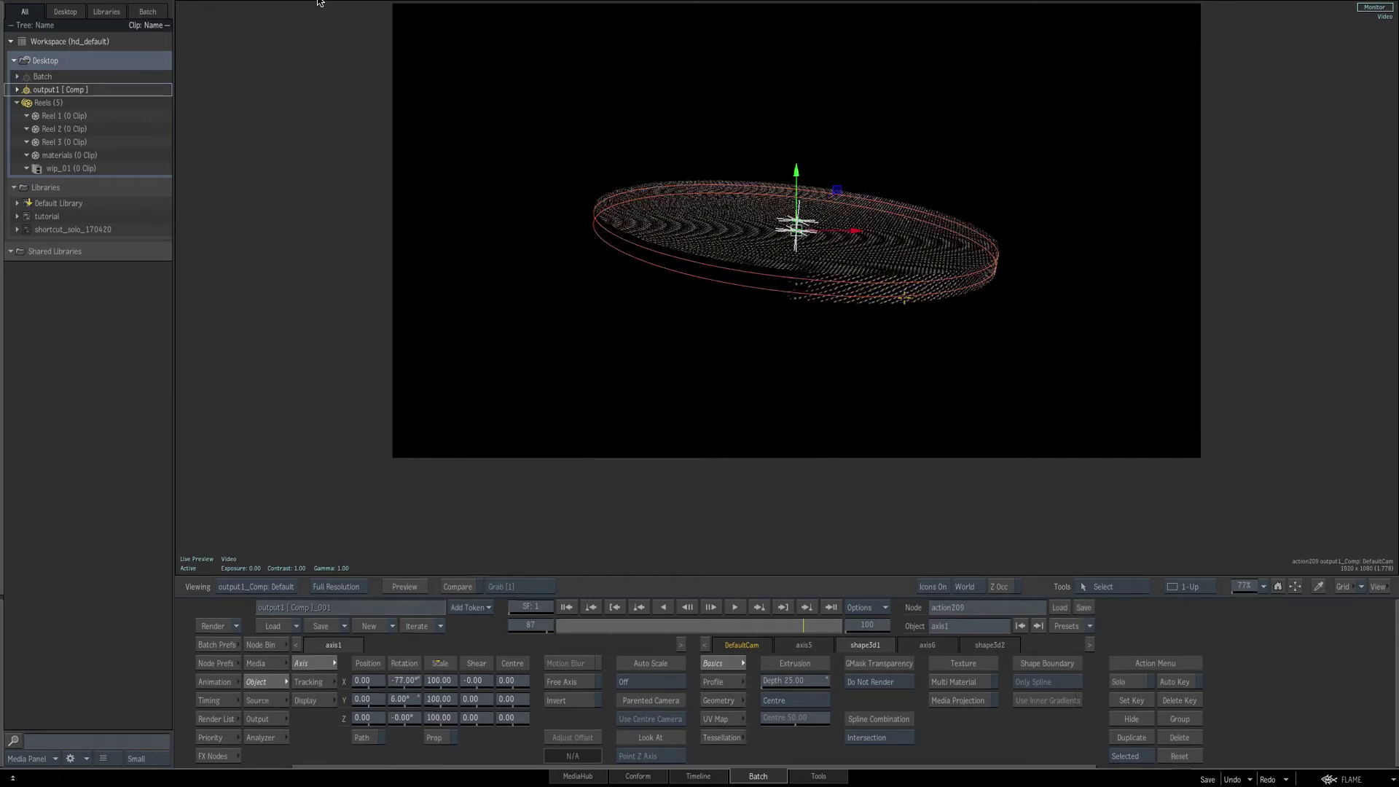
pyautogui.moveTo(401, 680); pyautogui.dragTo(414, 680)
# View the finished watch render clip in the batch as reference, then reopen the Action node's schematic.
pyautogui.press('F4')
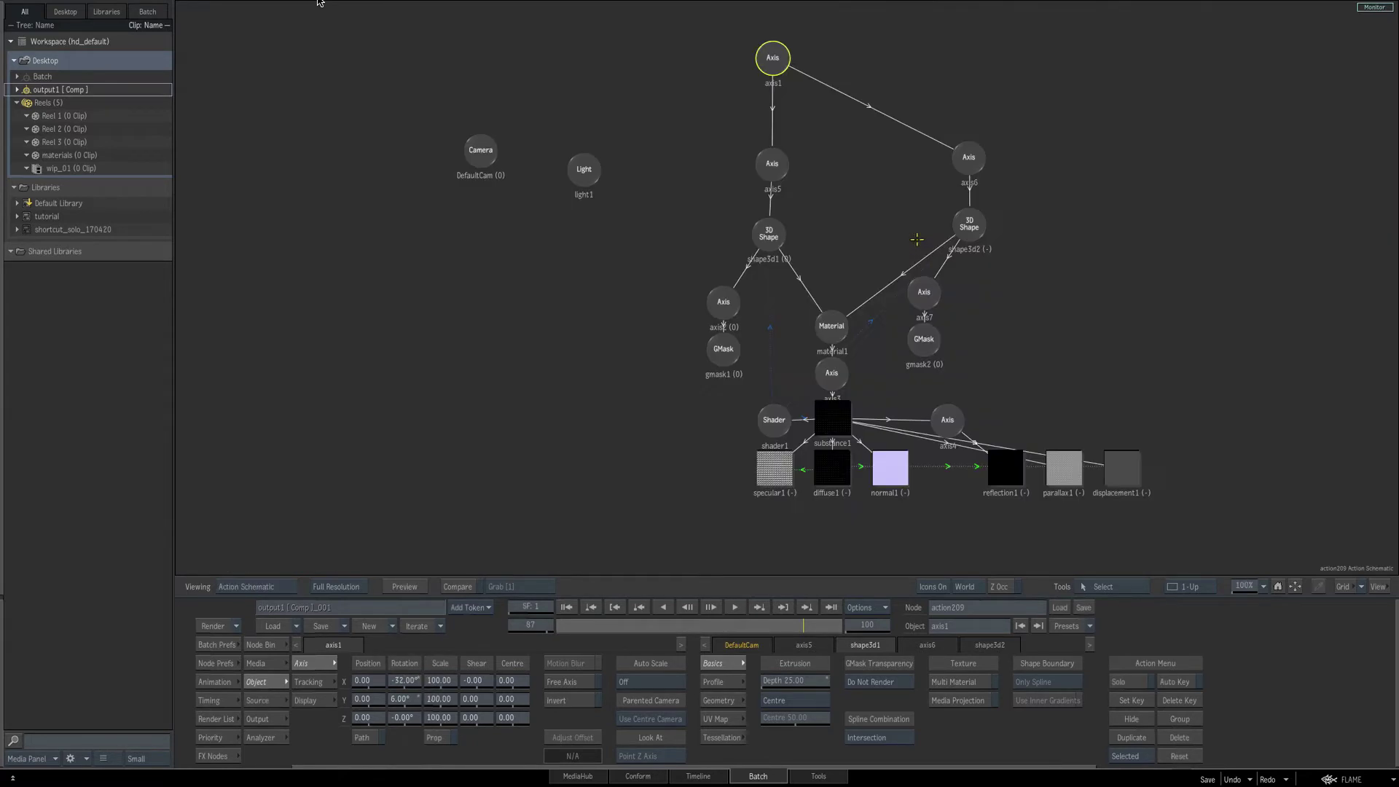
pyautogui.press('F4')
pyautogui.press('Escape')
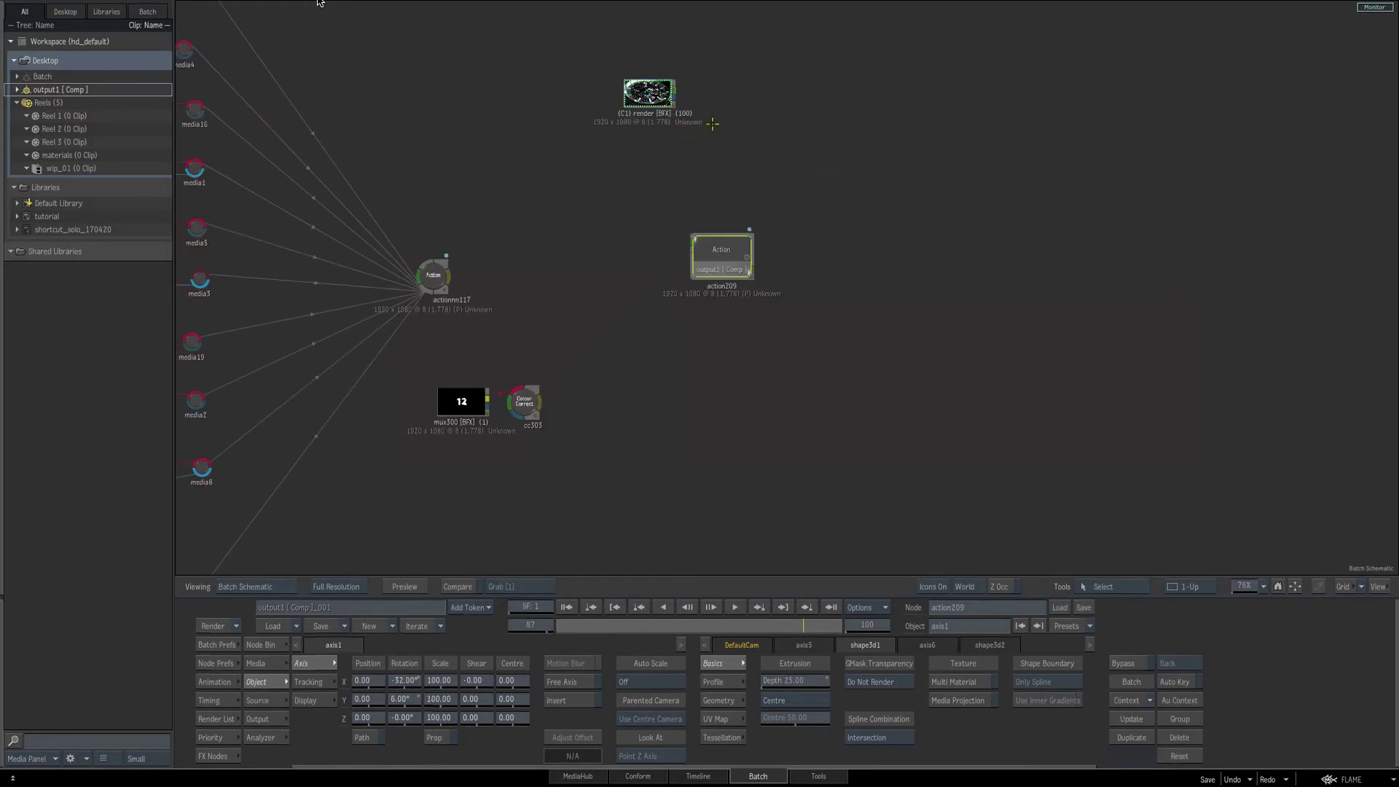
pyautogui.click(654, 100)
pyautogui.press('F4')
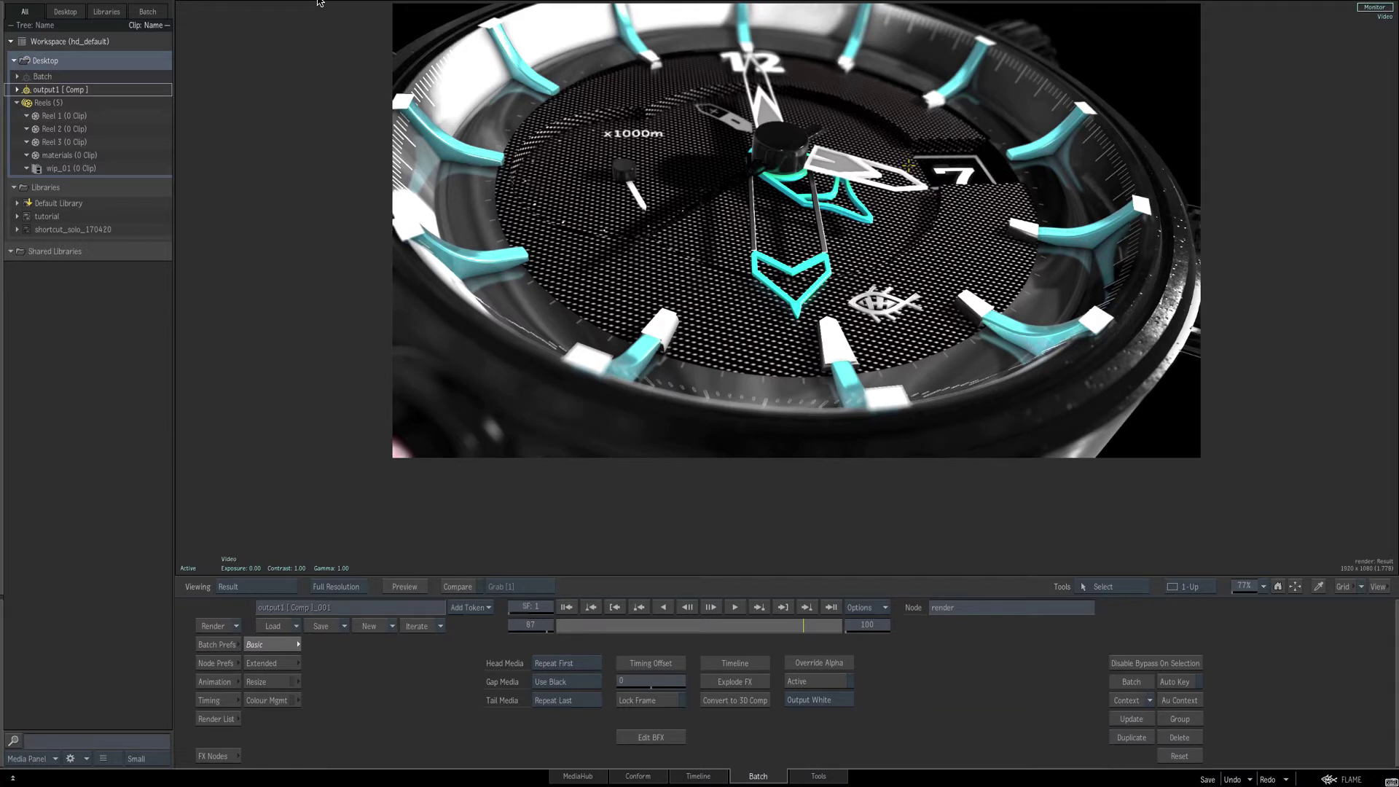
pyautogui.press('Escape')
pyautogui.doubleClick(717, 258)
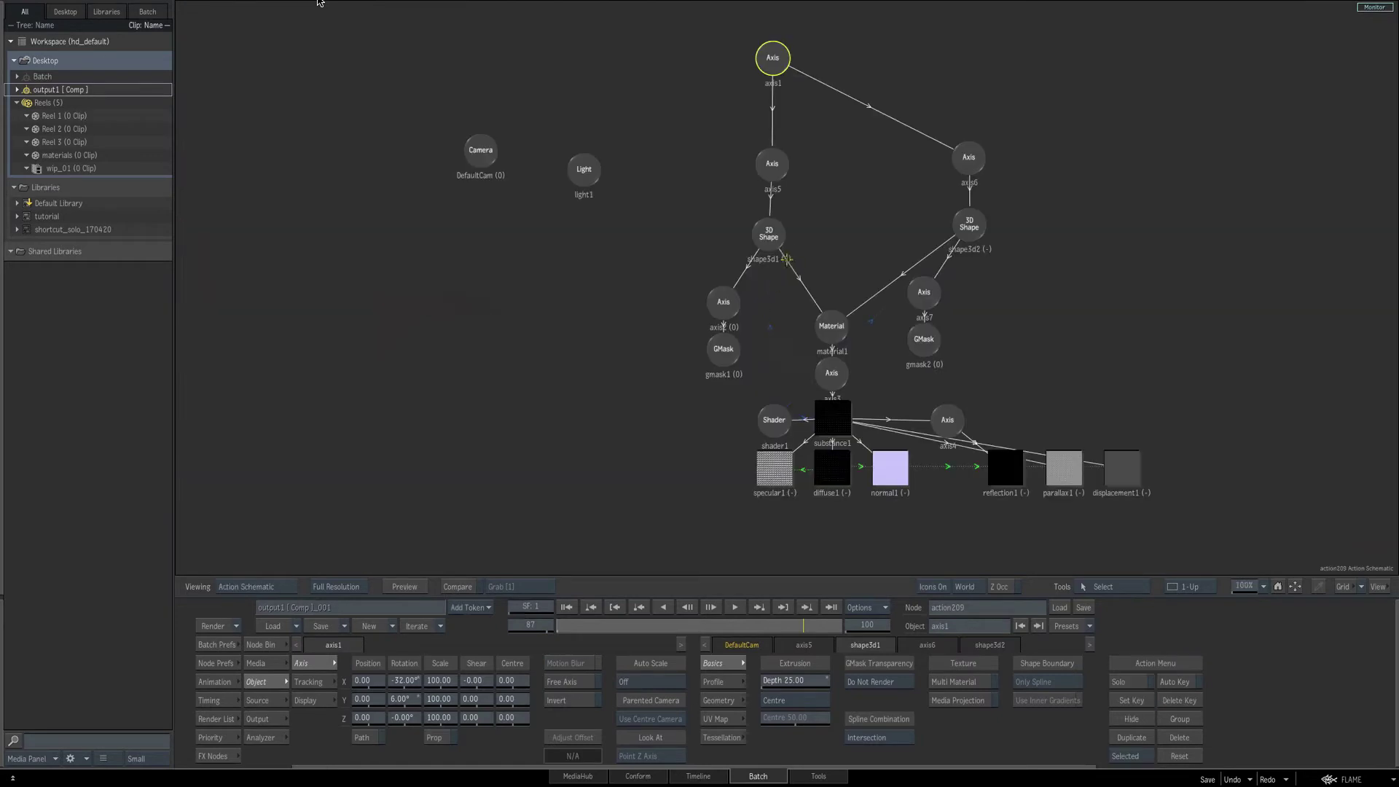
# Add a GMask Ellipse under the second 3D shape and draw a centred circle about half the dial's diameter.
pyautogui.click(787, 240)
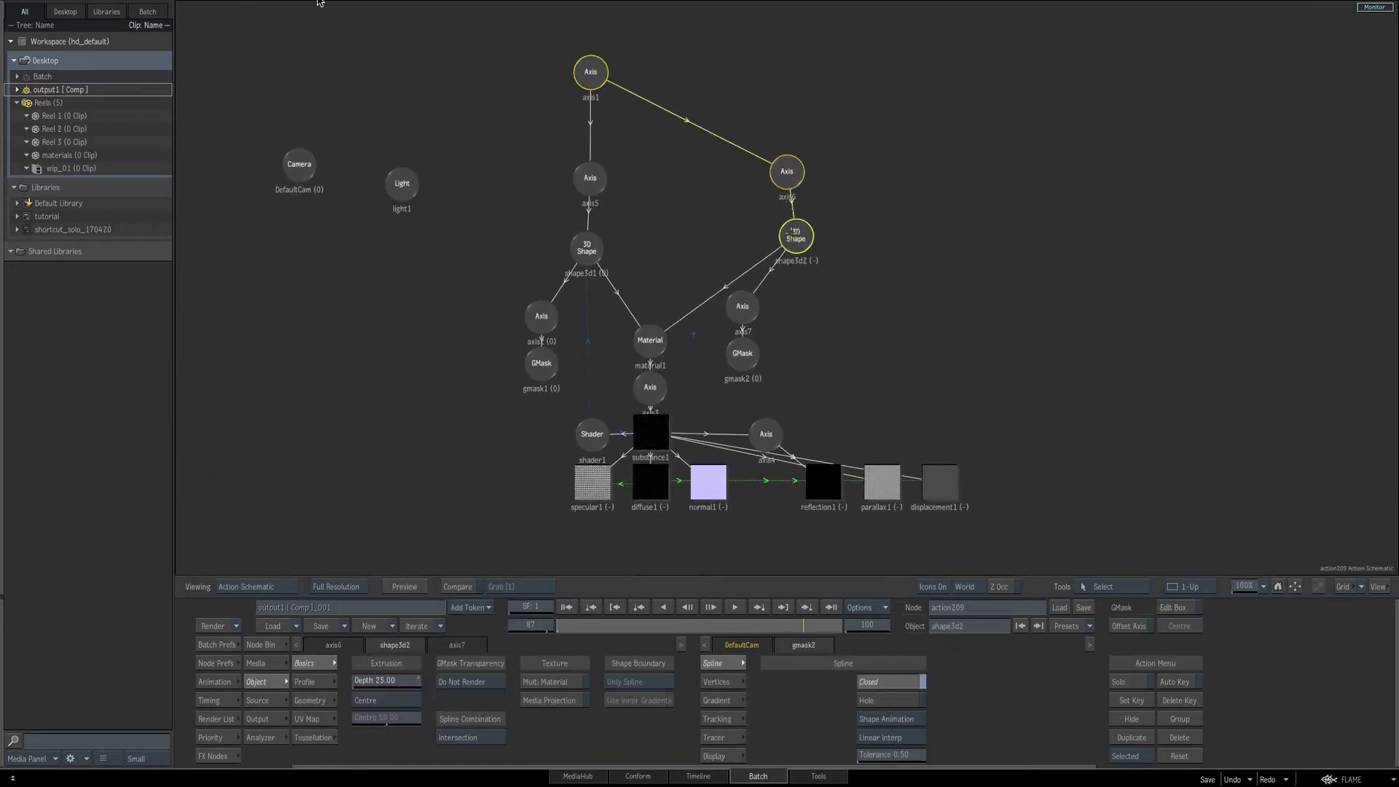
pyautogui.moveTo(784, 240); pyautogui.dragTo(788, 242)
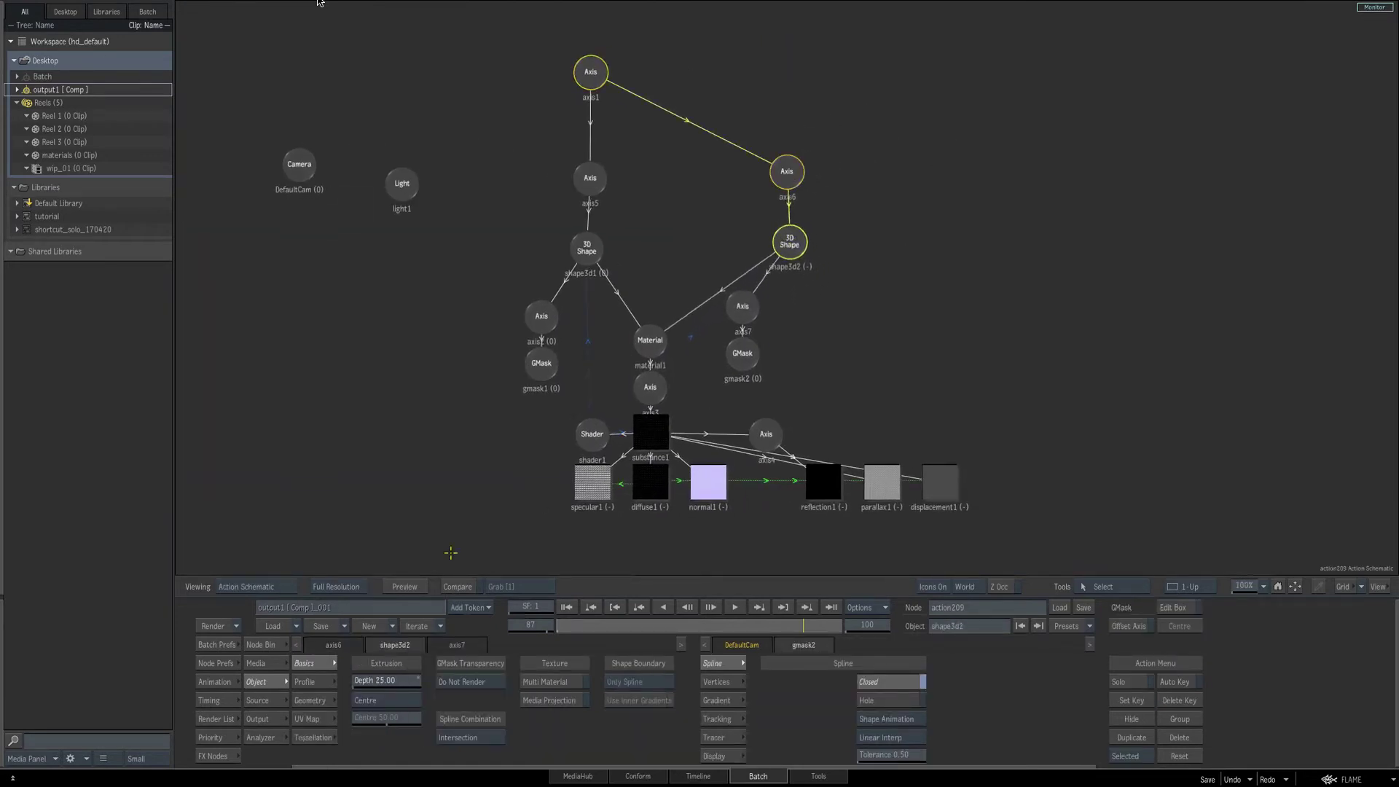
pyautogui.click(260, 644)
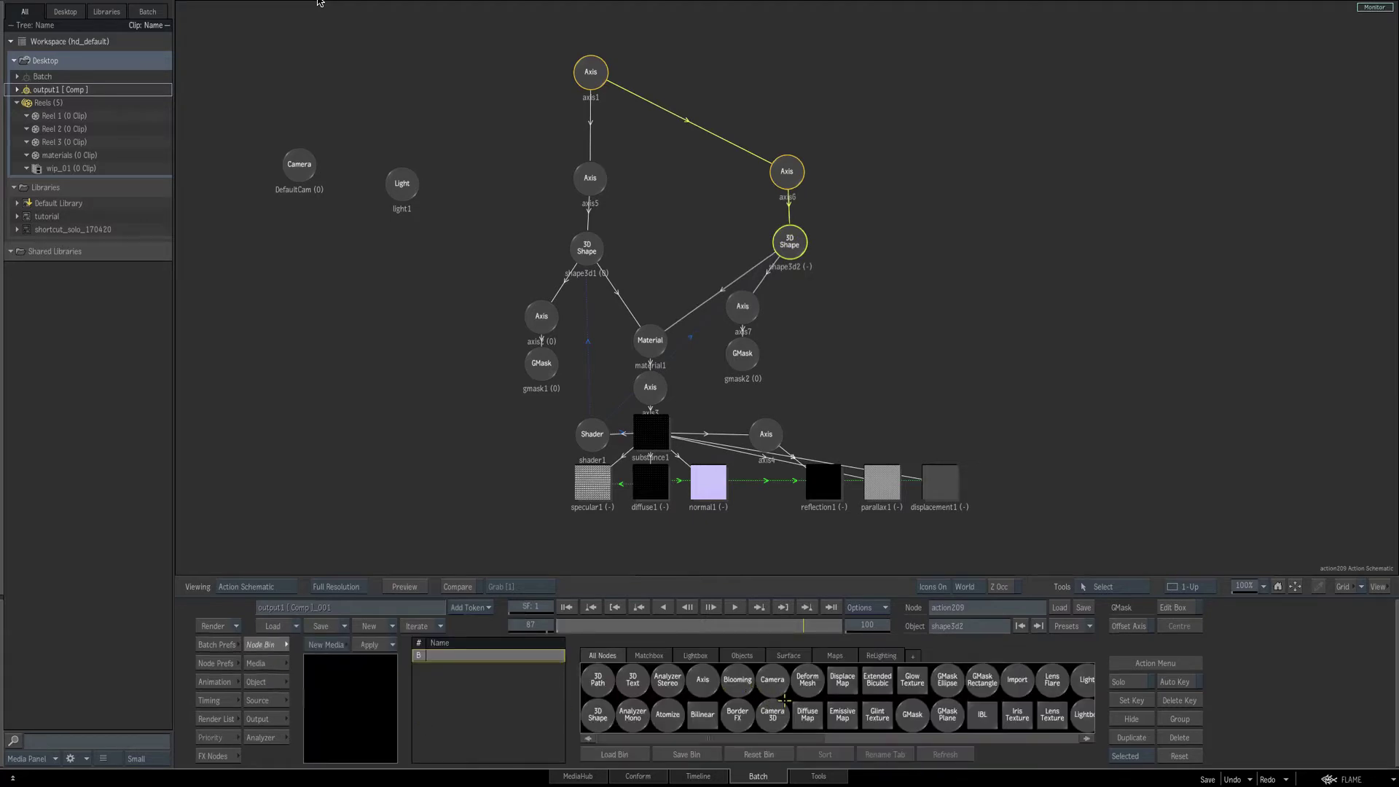
pyautogui.press('g')
pyautogui.moveTo(908, 685); pyautogui.dragTo(827, 311)
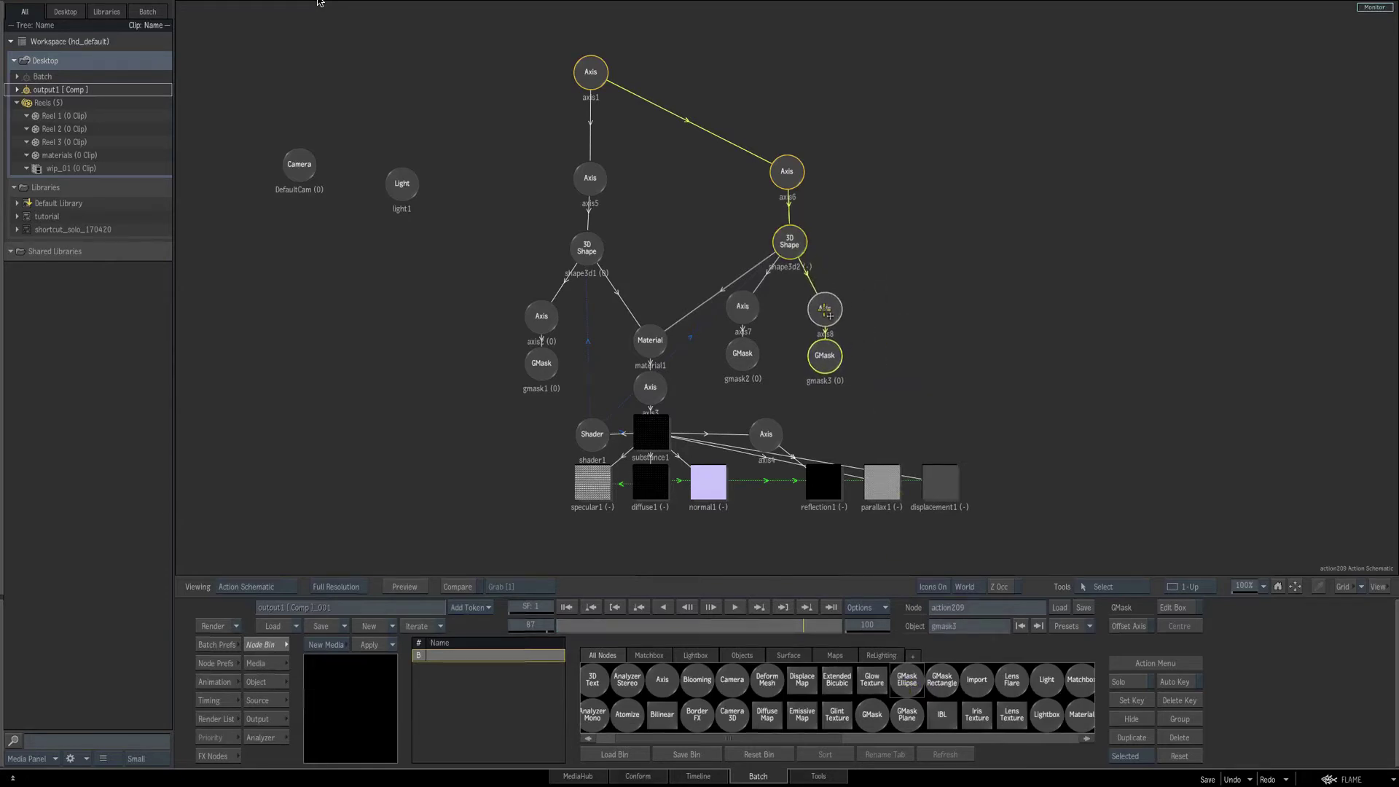
pyautogui.press('F4')
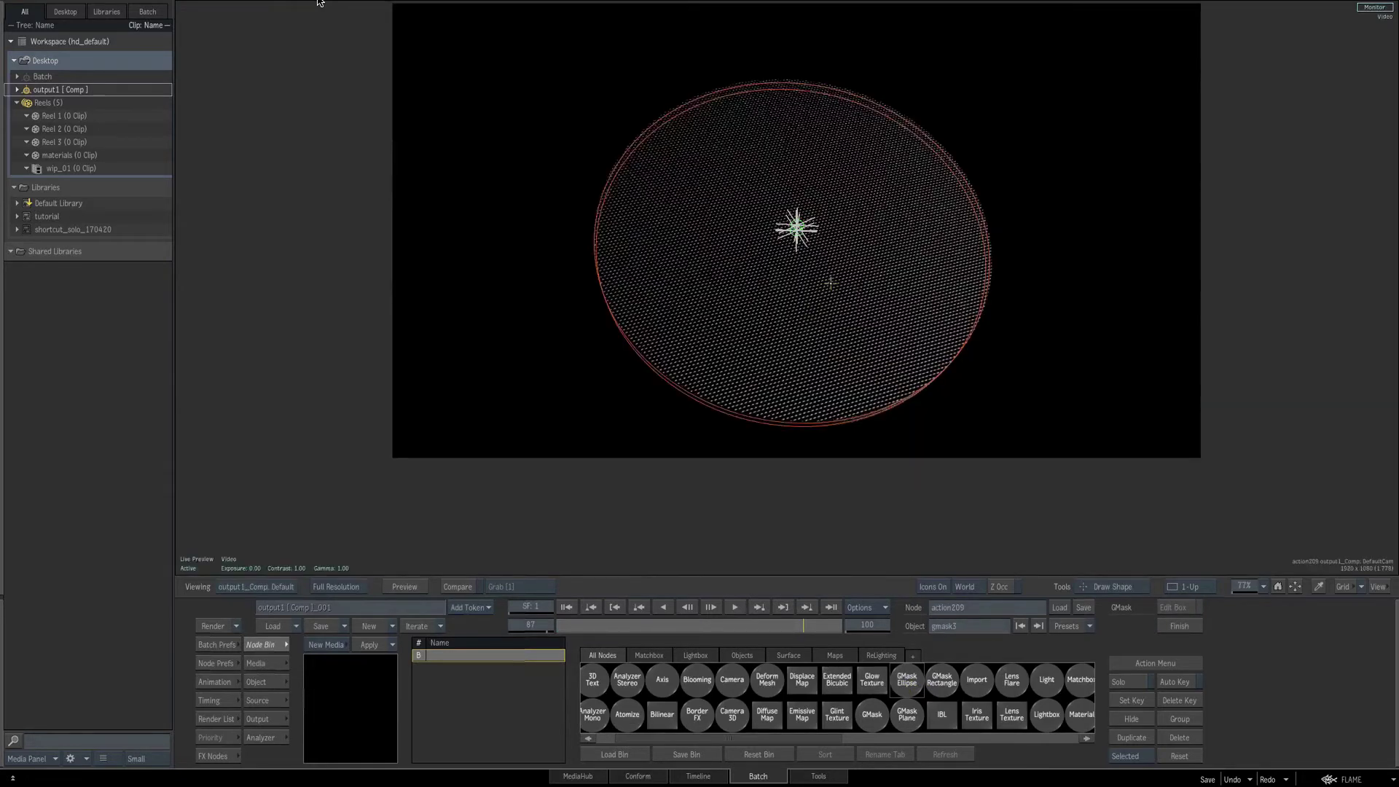
pyautogui.moveTo(796, 227)
pyautogui.mouseDown()
pyautogui.moveTo(853, 227)
pyautogui.moveTo(898, 180)
pyautogui.moveTo(881, 191)
pyautogui.mouseUp()
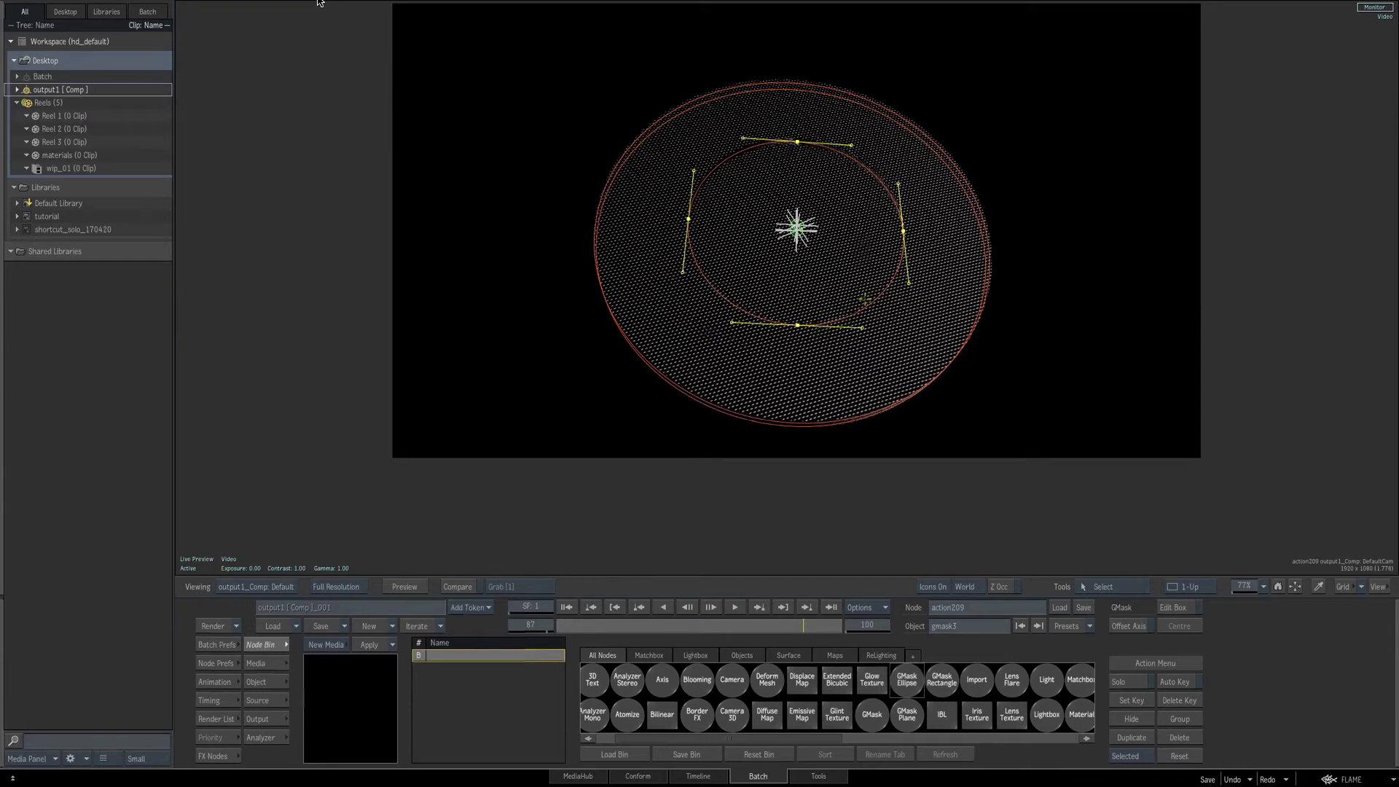
# Add another GMask Ellipse under the second 3D shape and draw a centred circle about a third of the dial's diameter.
pyautogui.press('F4')
pyautogui.click(796, 243)
pyautogui.moveTo(796, 239); pyautogui.dragTo(785, 238)
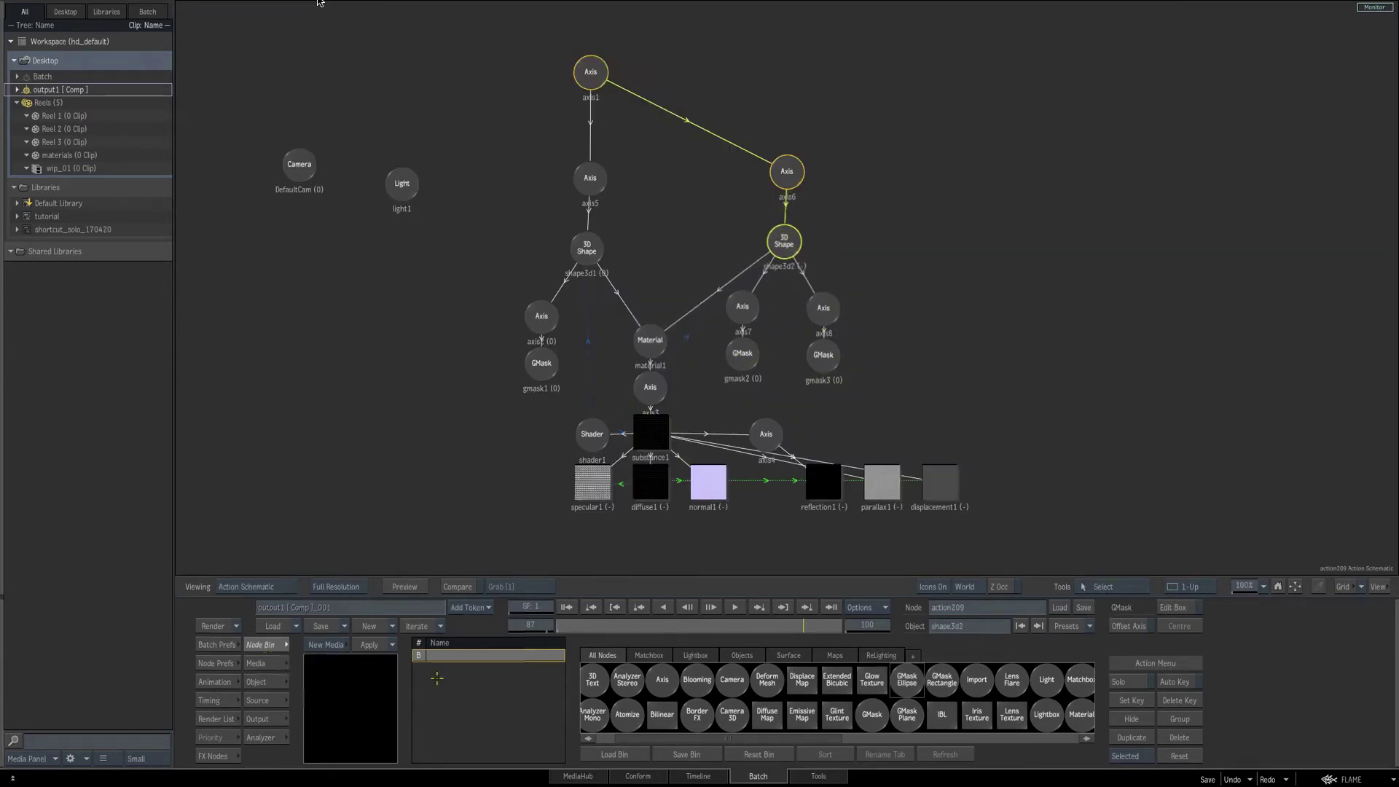
pyautogui.write('g')
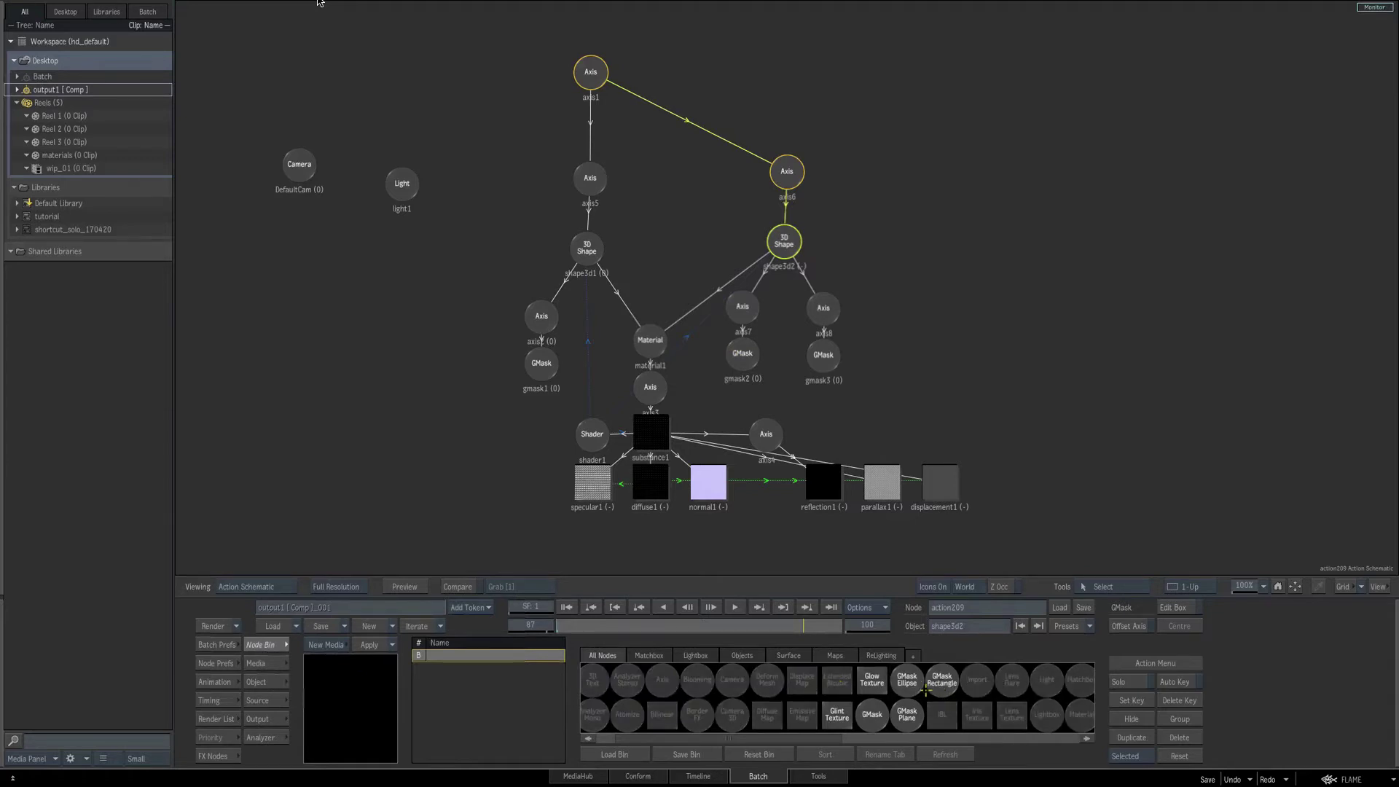
pyautogui.moveTo(910, 682); pyautogui.dragTo(890, 307)
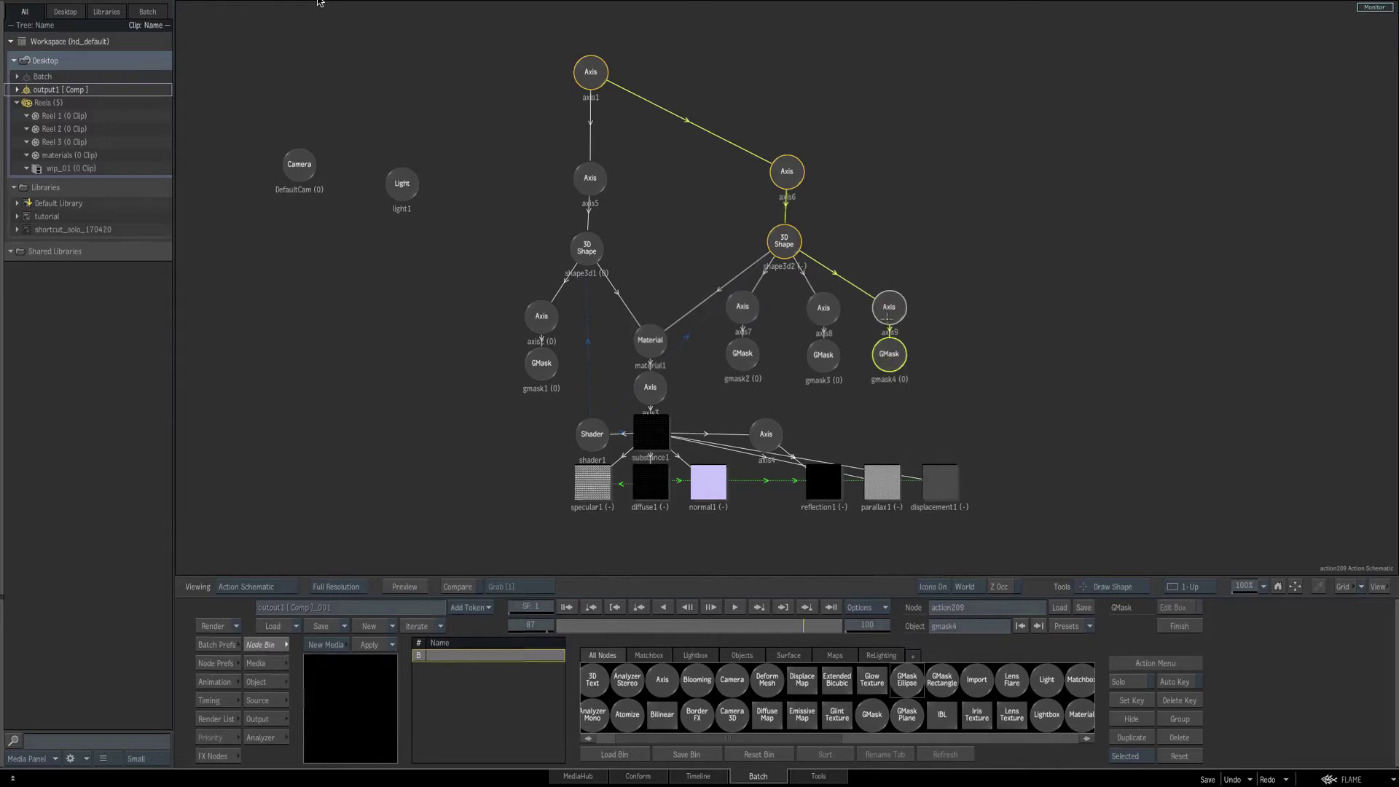
pyautogui.press('F4')
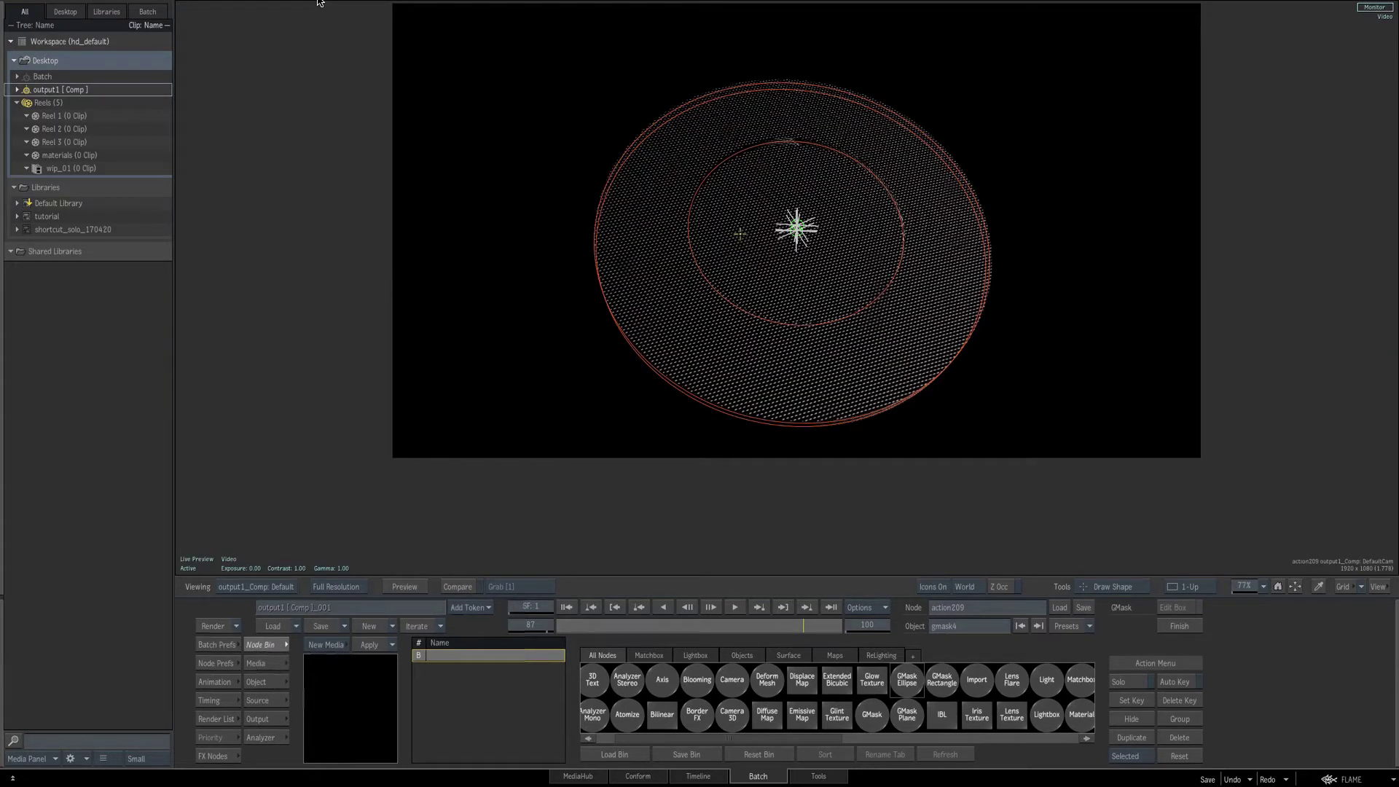
pyautogui.moveTo(796, 229); pyautogui.dragTo(729, 234)
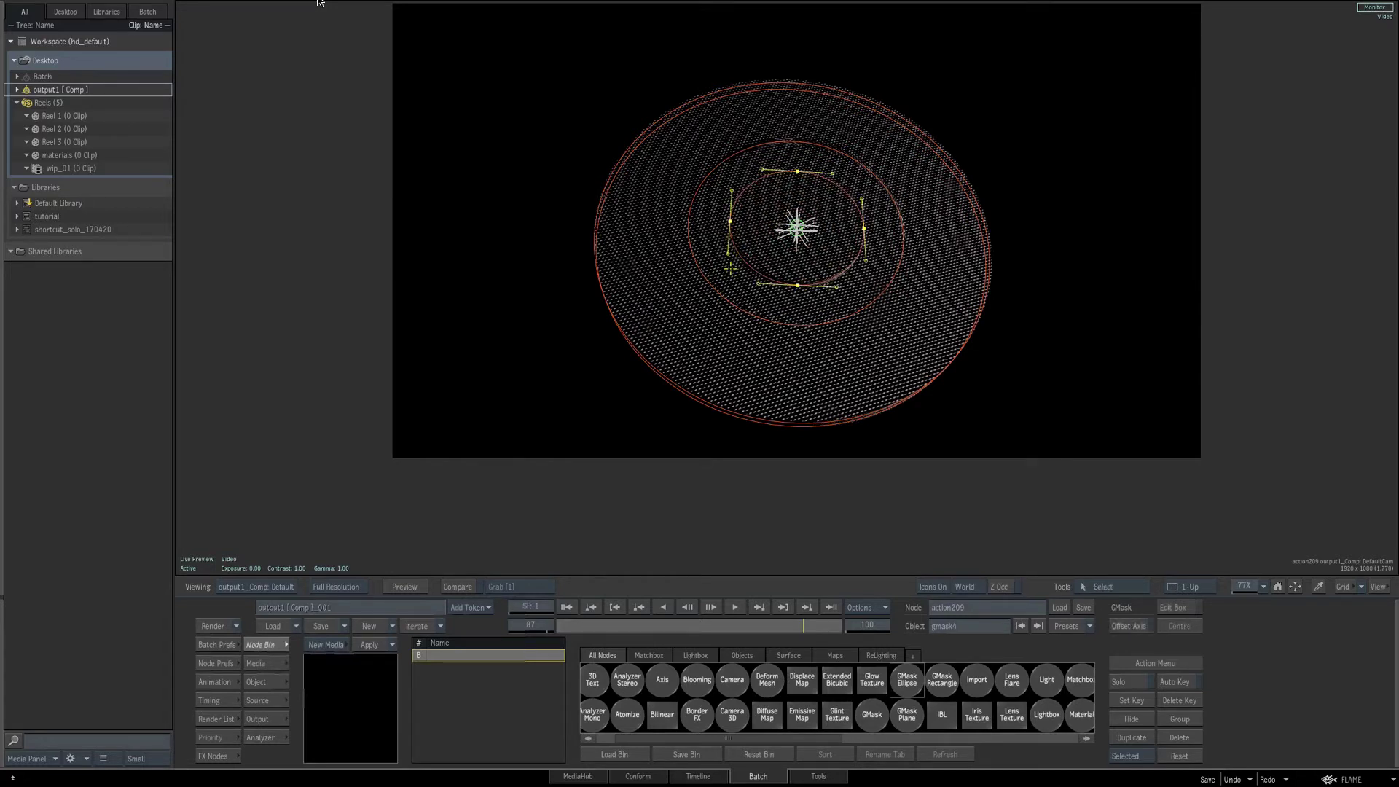
# Offset the smaller circle through its axis9 to X position -221 and scale it proportionally to 106.
pyautogui.click(262, 683)
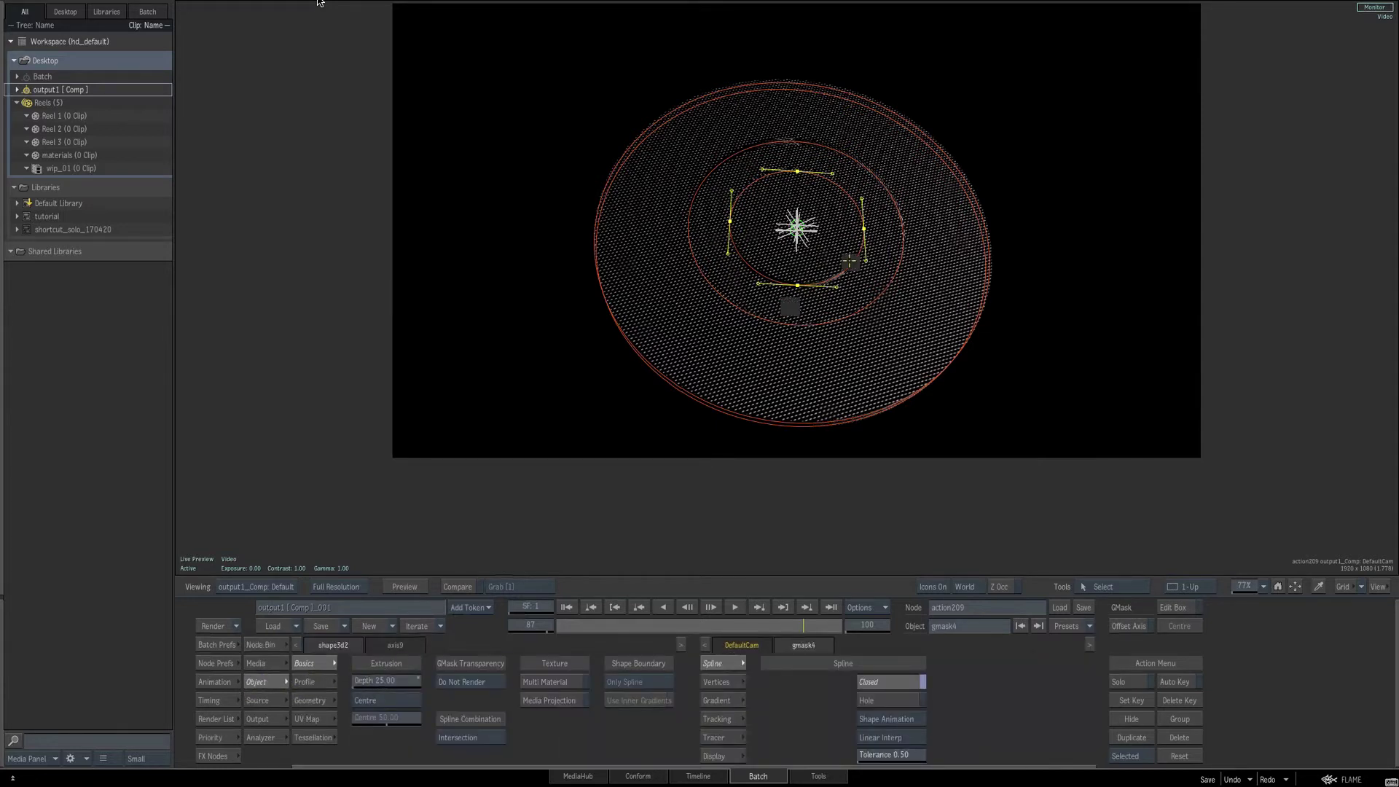
pyautogui.press('F4')
pyautogui.click(889, 301)
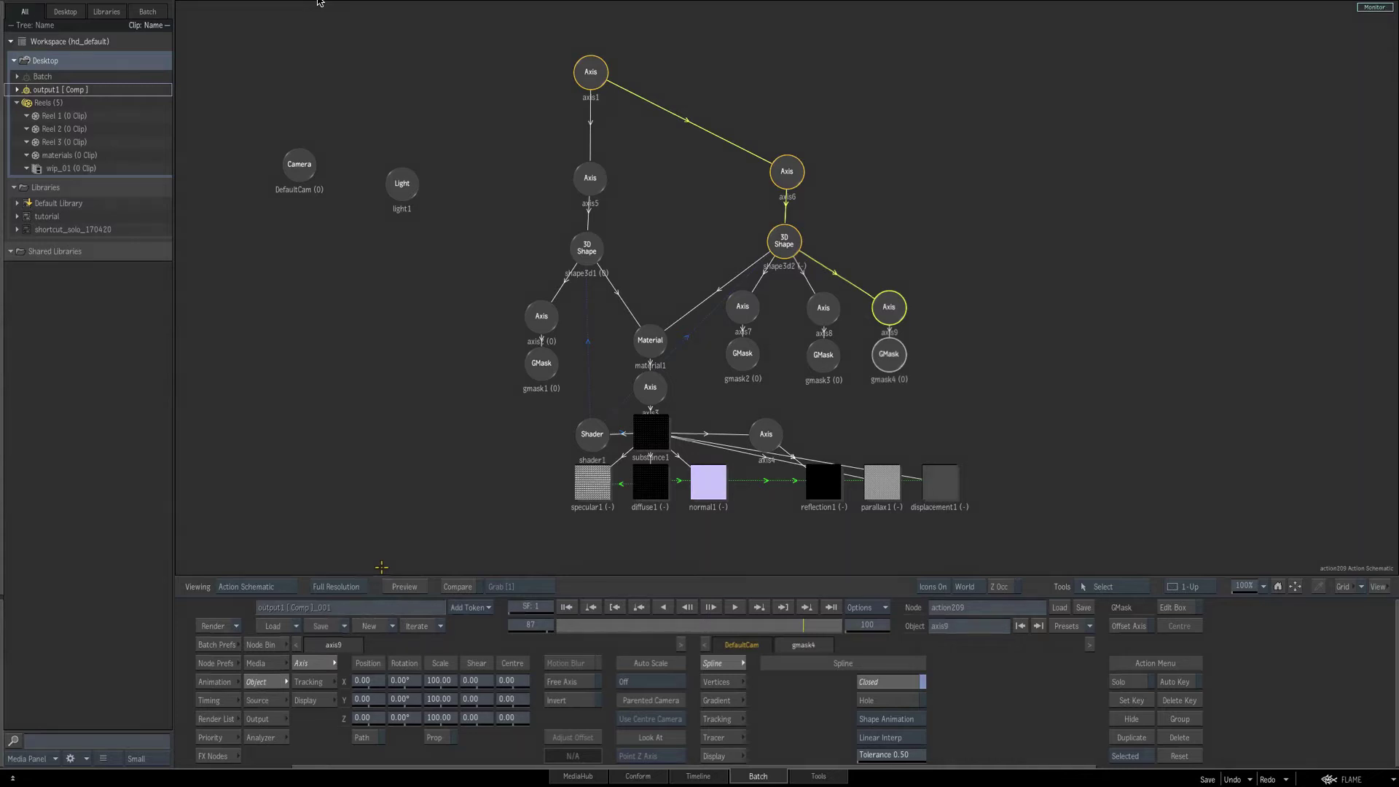
pyautogui.press('F1')
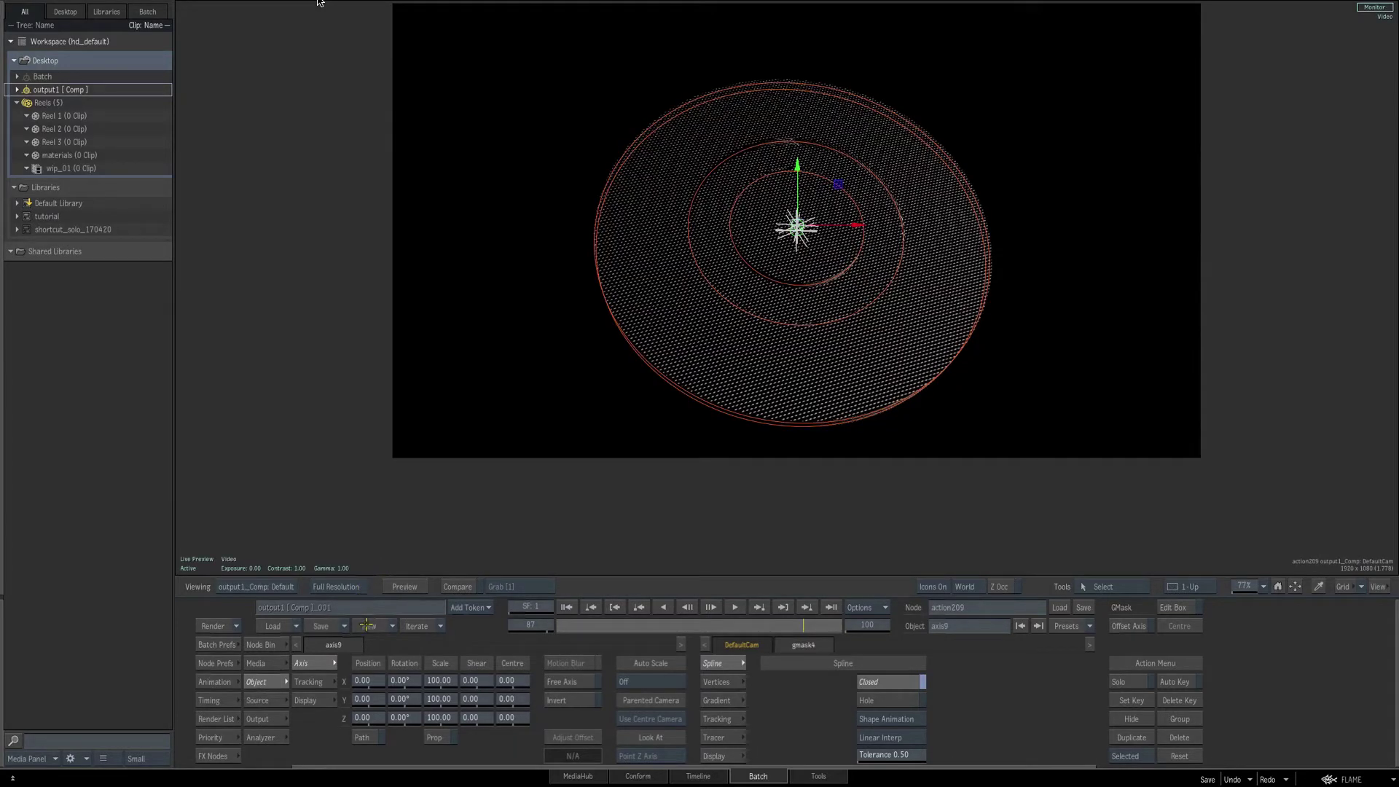
pyautogui.moveTo(364, 681)
pyautogui.mouseDown()
pyautogui.moveTo(280, 679)
pyautogui.moveTo(384, 680)
pyautogui.mouseUp()
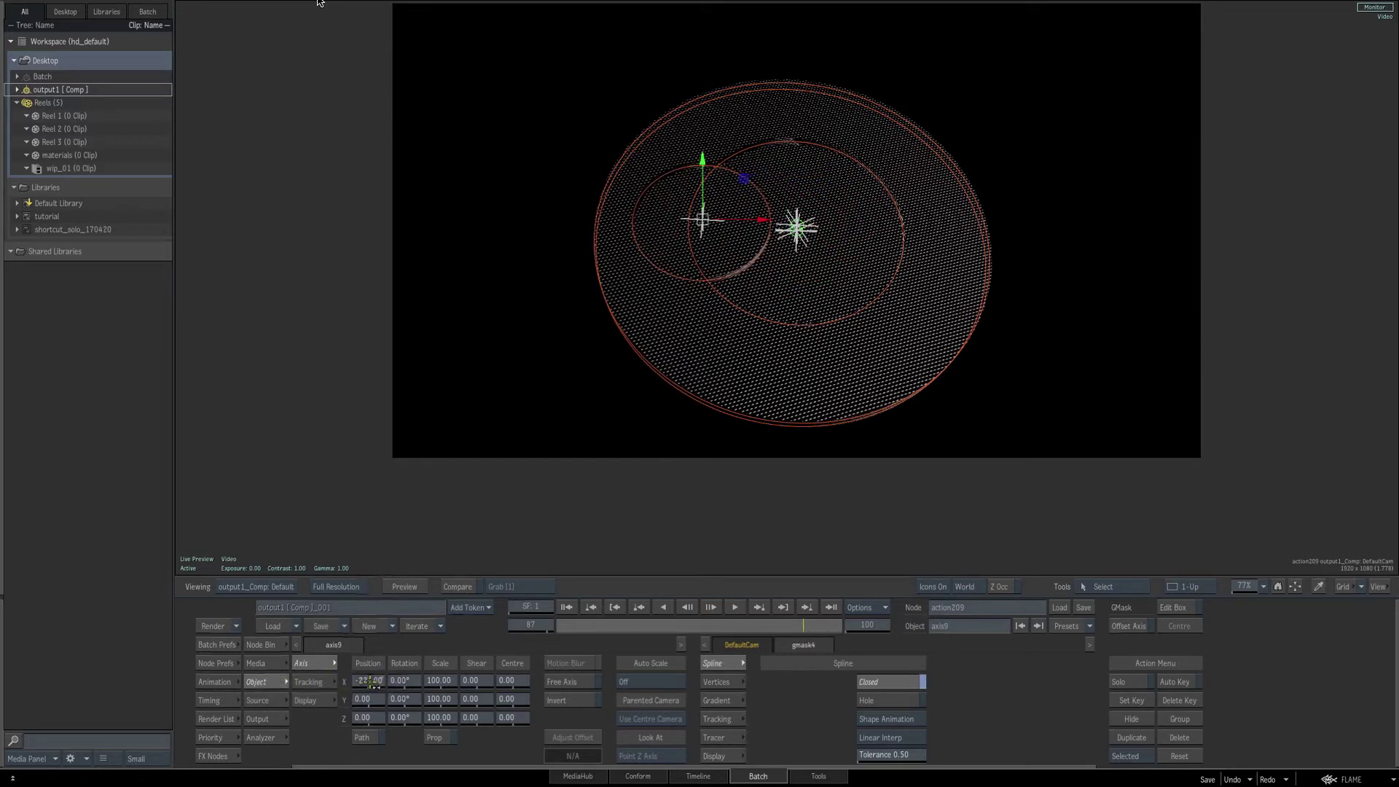
pyautogui.click(436, 737)
pyautogui.moveTo(437, 681); pyautogui.dragTo(426, 689)
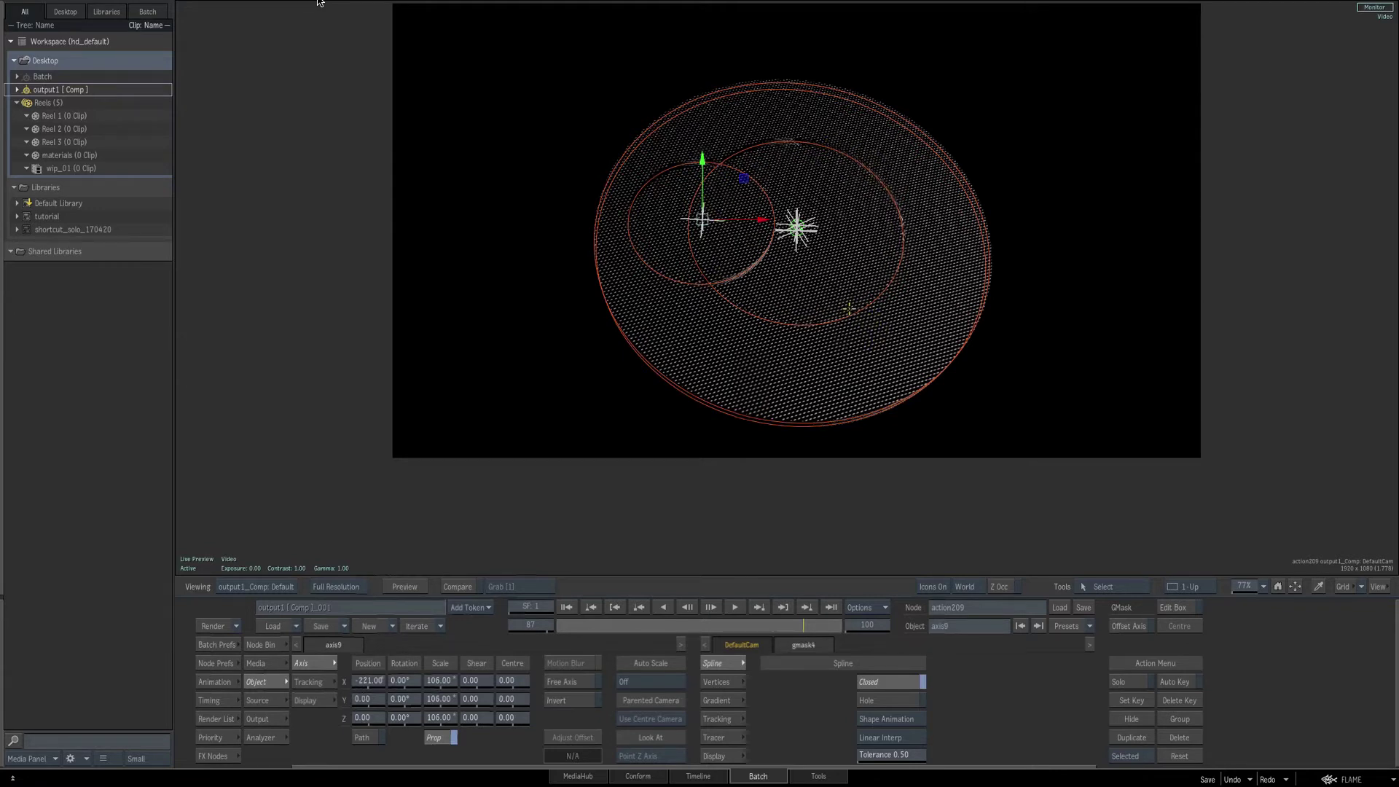
# Define the two inner circles gmask3 and gmask4 as holes in the second 3D shape.
pyautogui.press('F4')
pyautogui.click(833, 357)
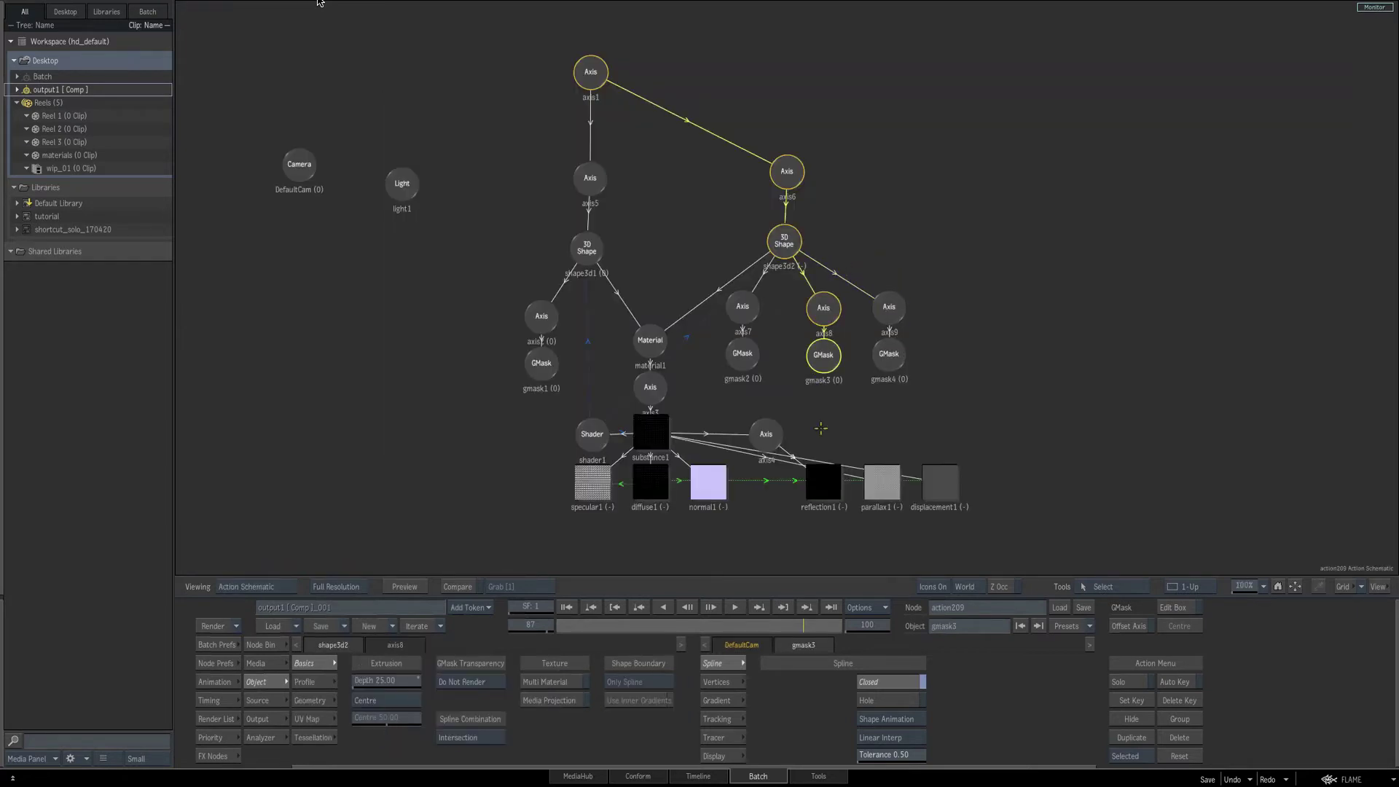
pyautogui.click(885, 703)
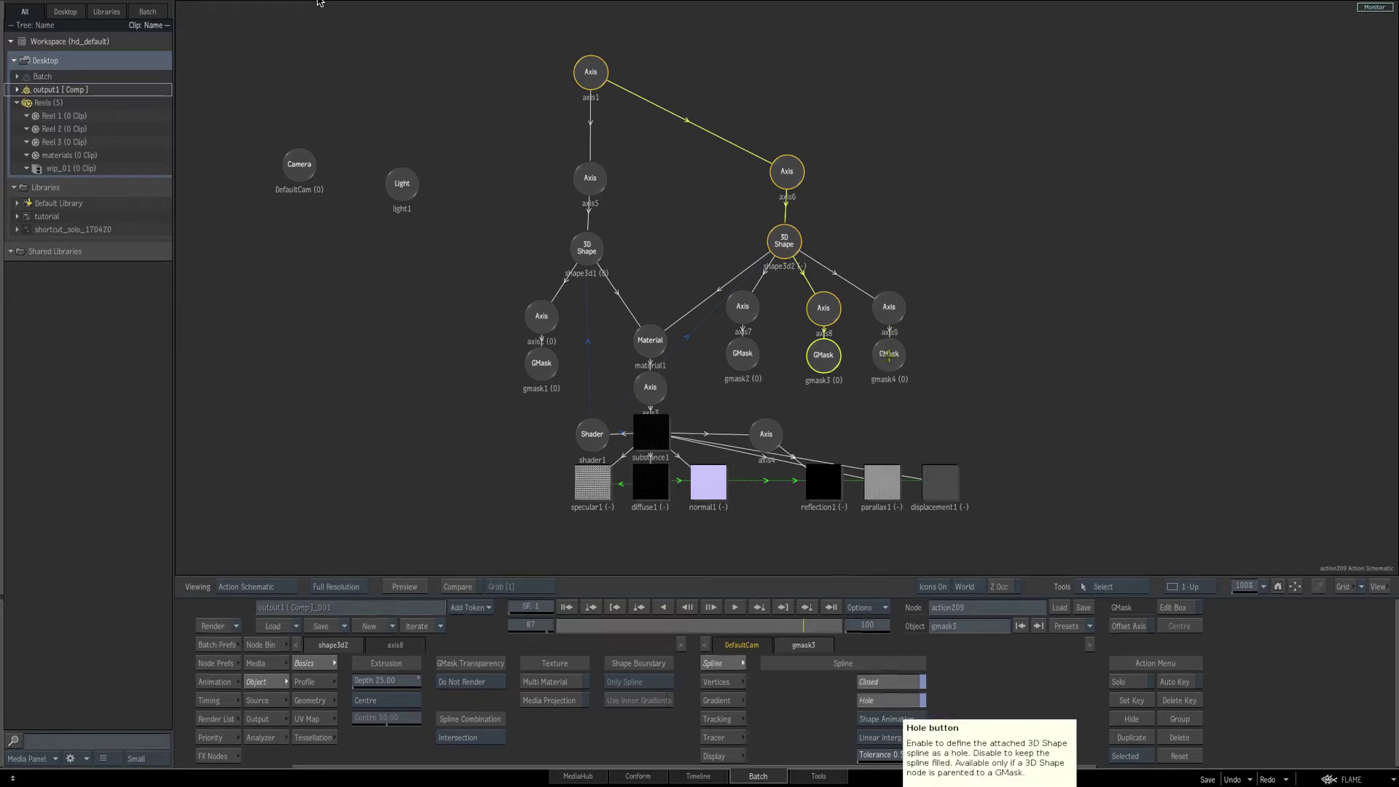
pyautogui.click(889, 355)
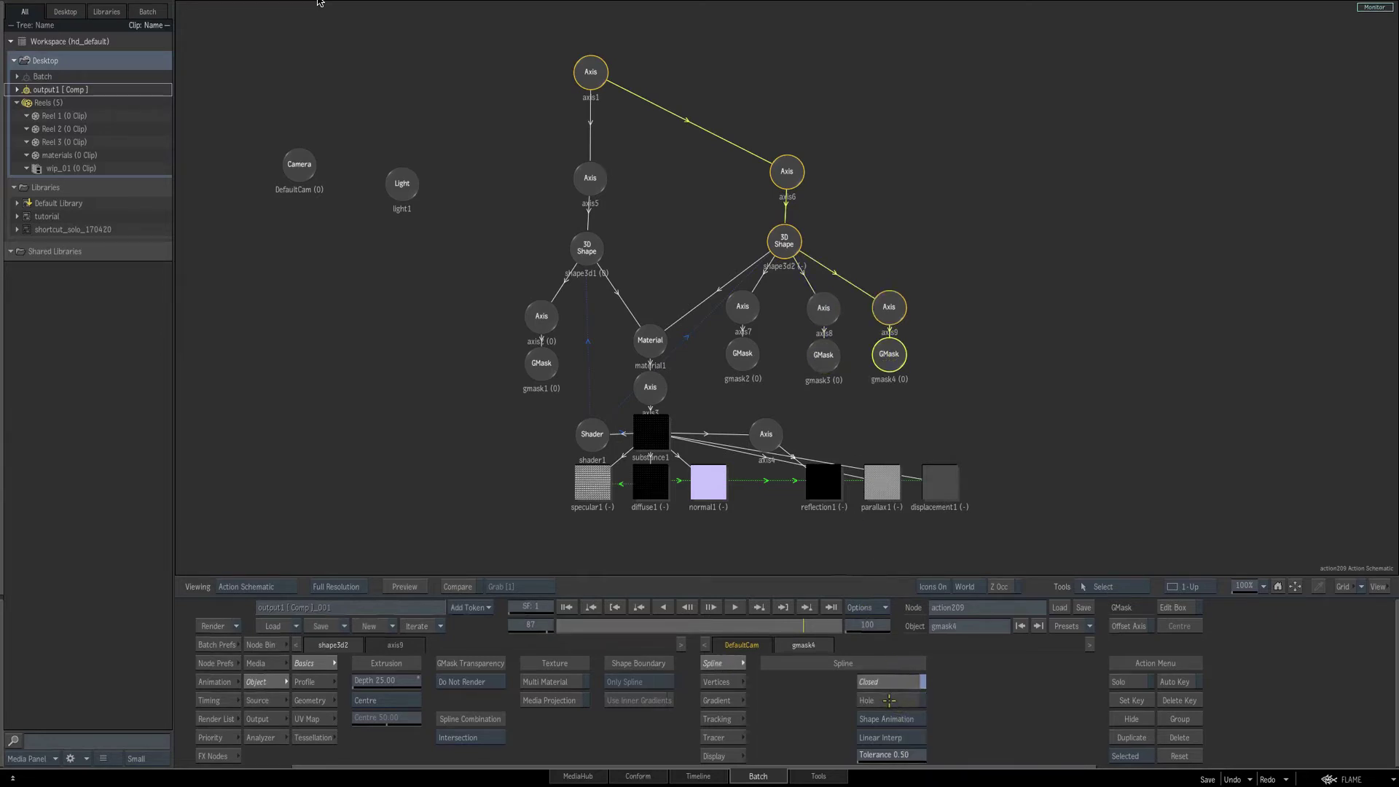
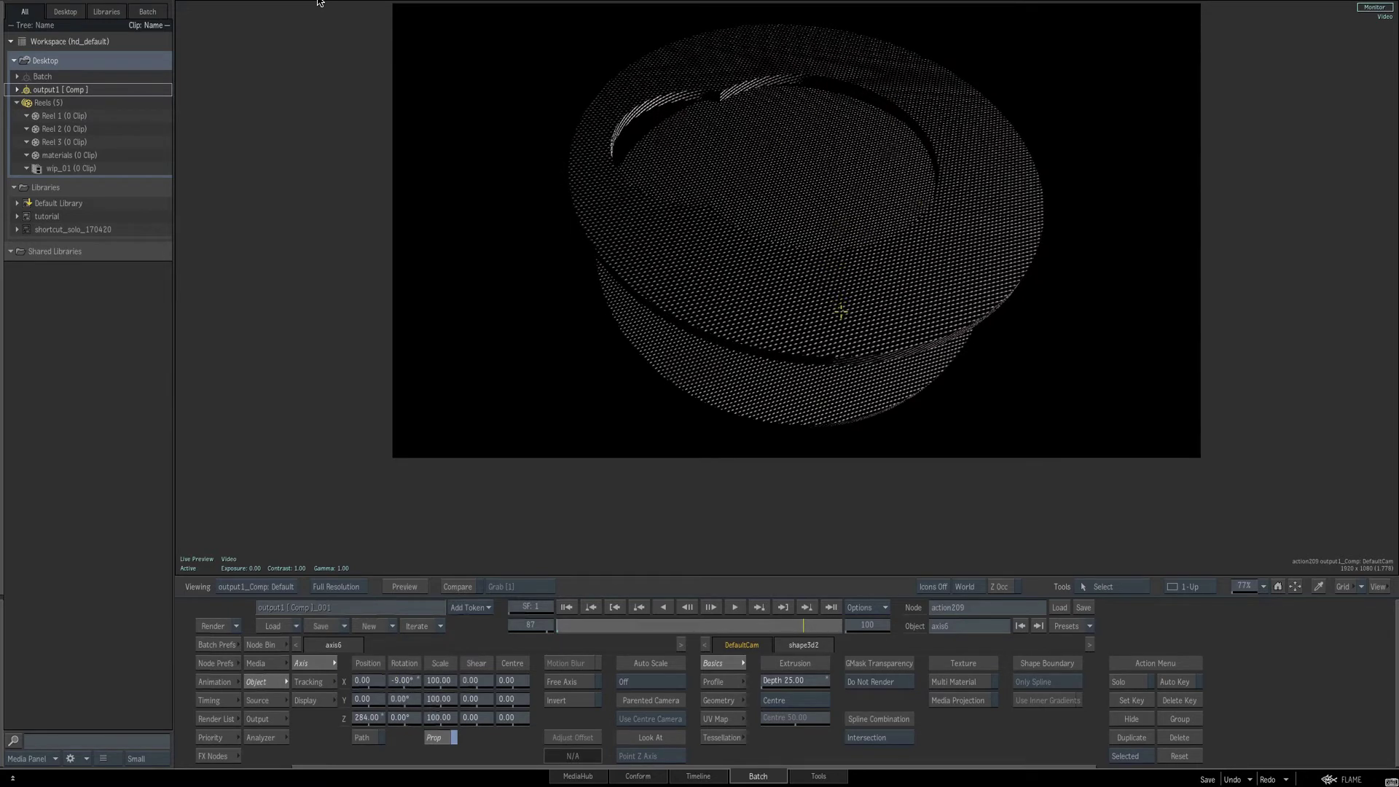
# Undo the last X rotation and Z position changes on the second shape's axis6.
pyautogui.hotkey('ctrl', 'z')
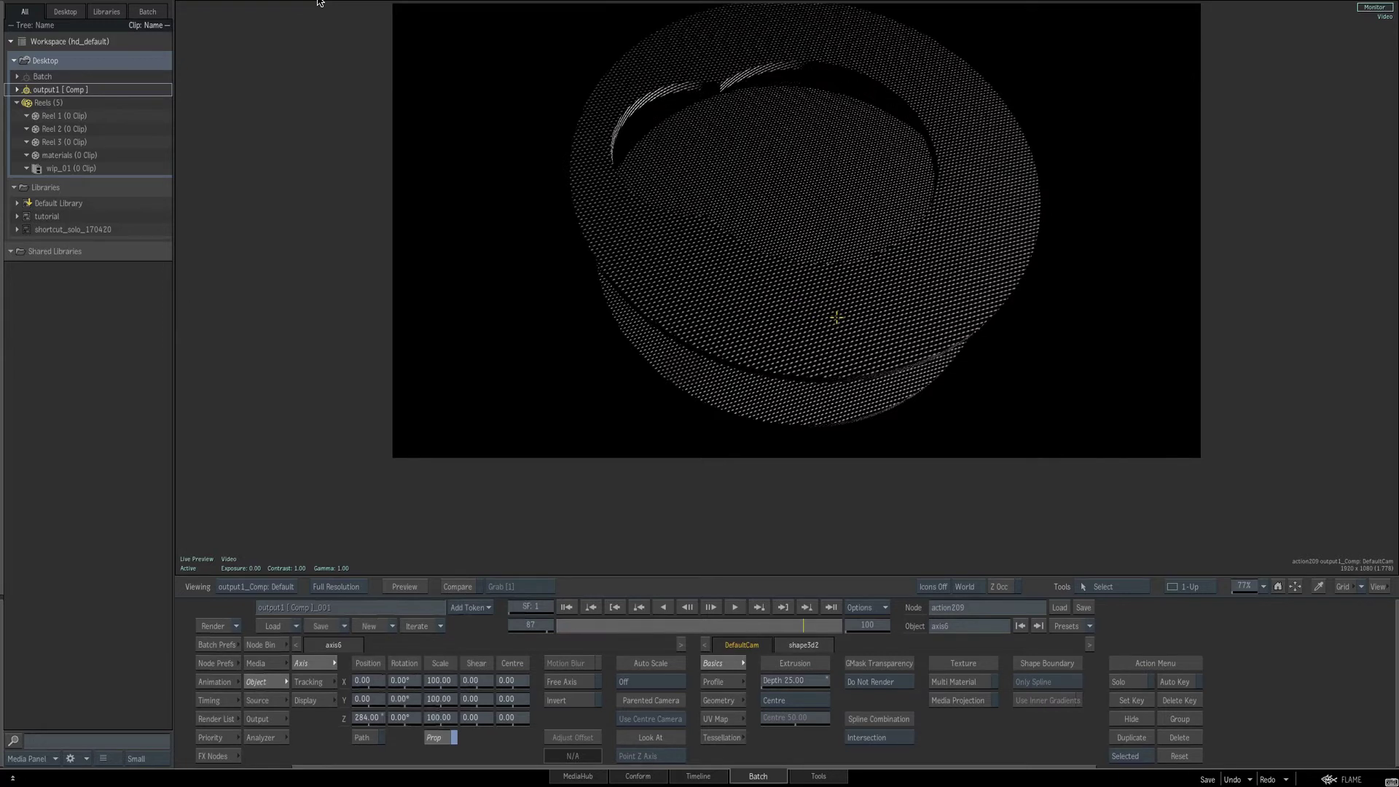
pyautogui.hotkey('ctrl', 'z')
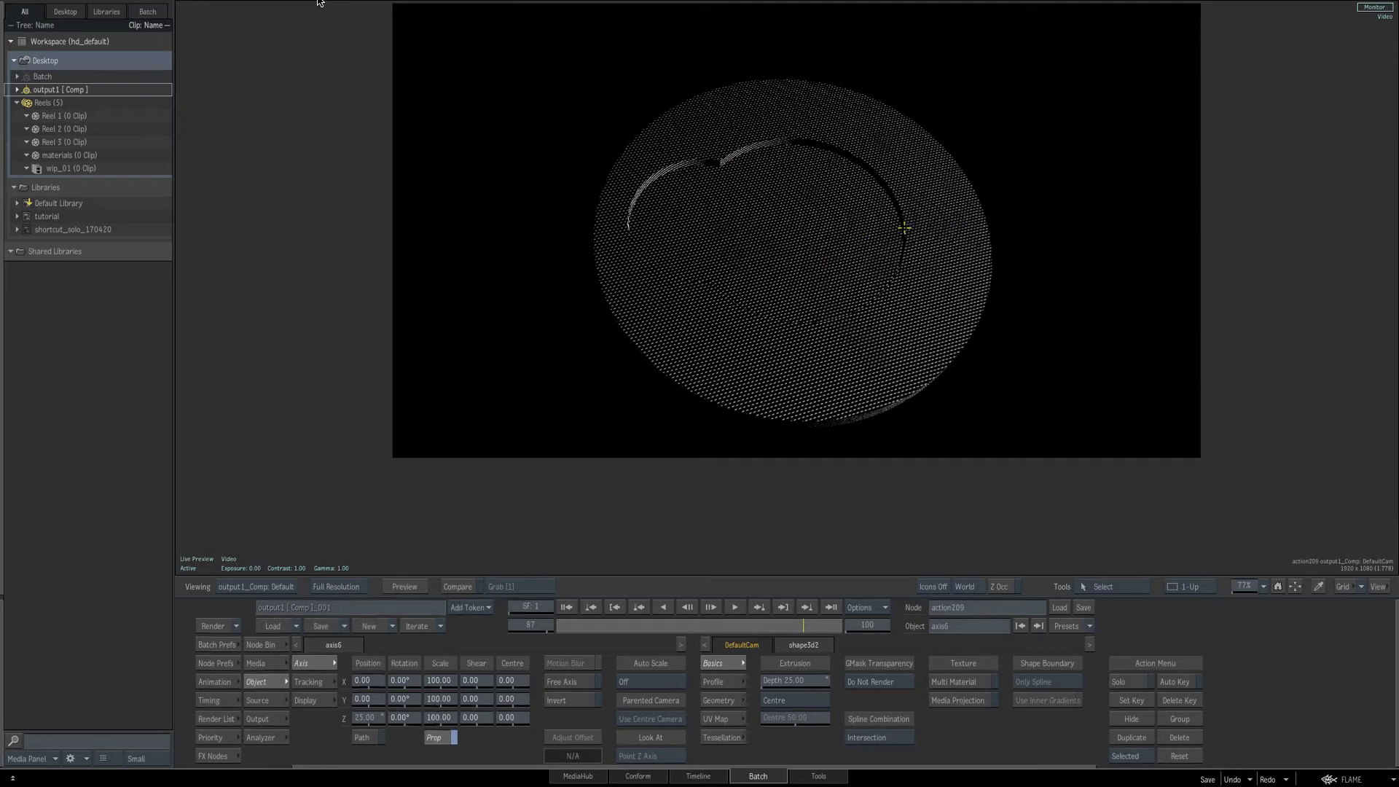
# Add a GMask Rectangle under the second 3D shape and draw a centred horizontal strip extending past both sides of the dial.
pyautogui.press('i')
pyautogui.press('F4')
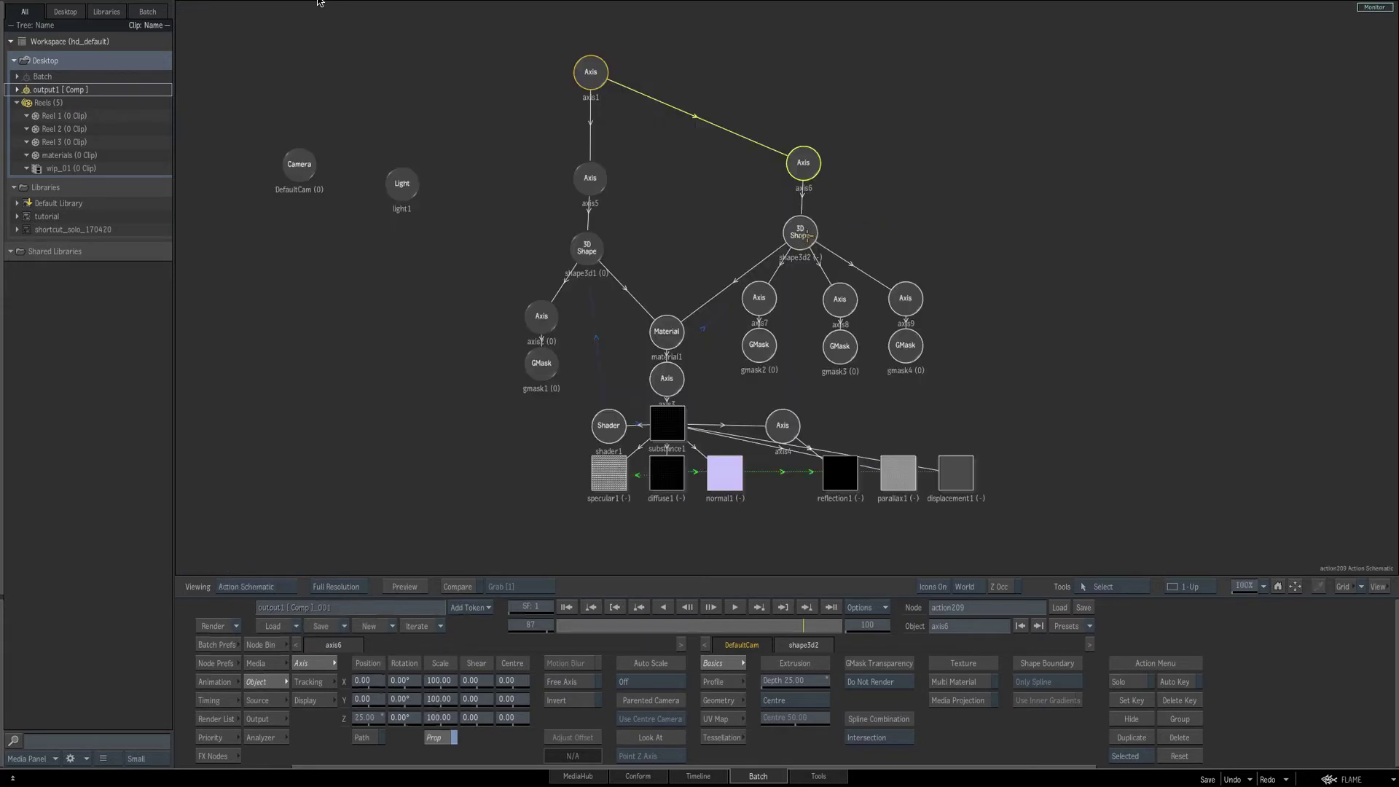
pyautogui.click(814, 234)
pyautogui.moveTo(814, 234); pyautogui.dragTo(808, 230)
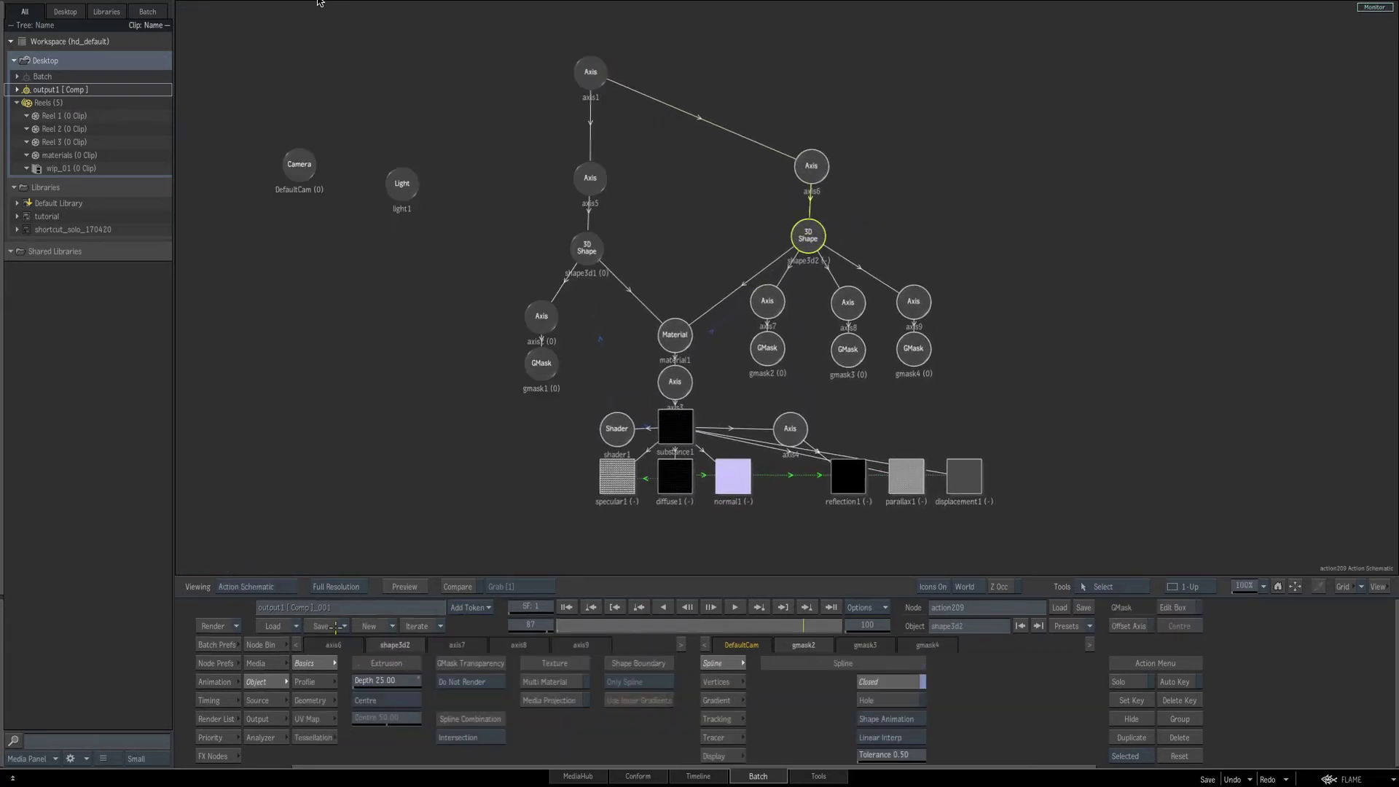
pyautogui.click(269, 645)
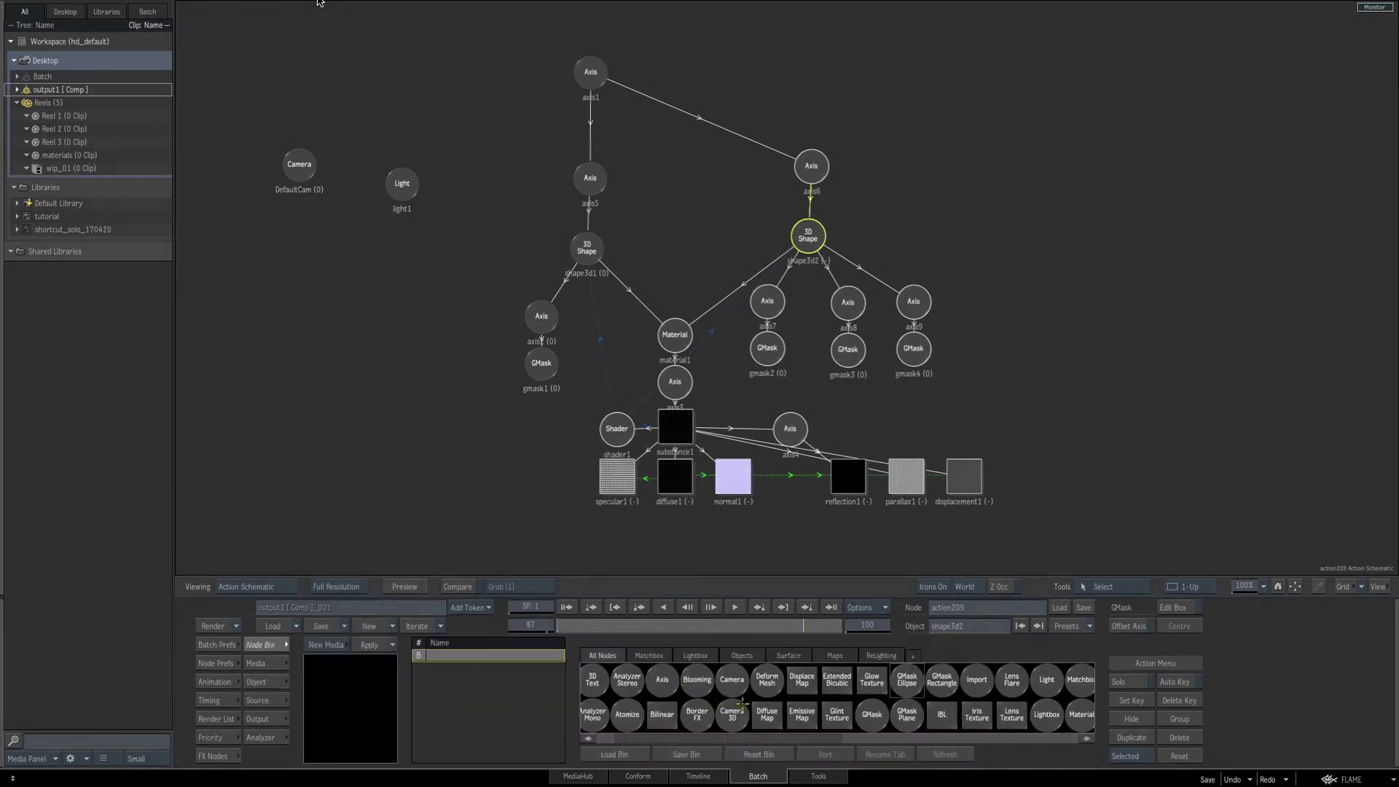
pyautogui.press('g')
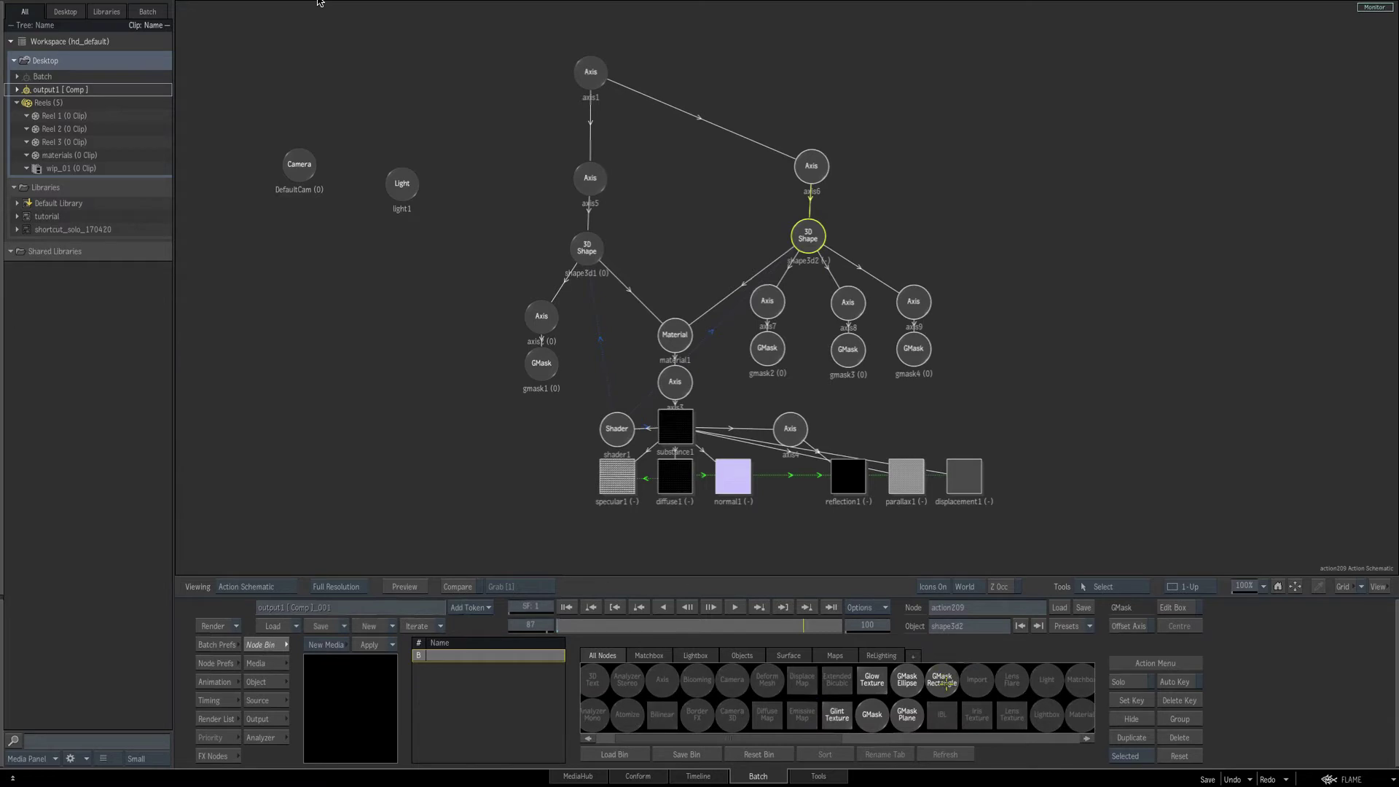
pyautogui.moveTo(942, 683); pyautogui.dragTo(994, 304)
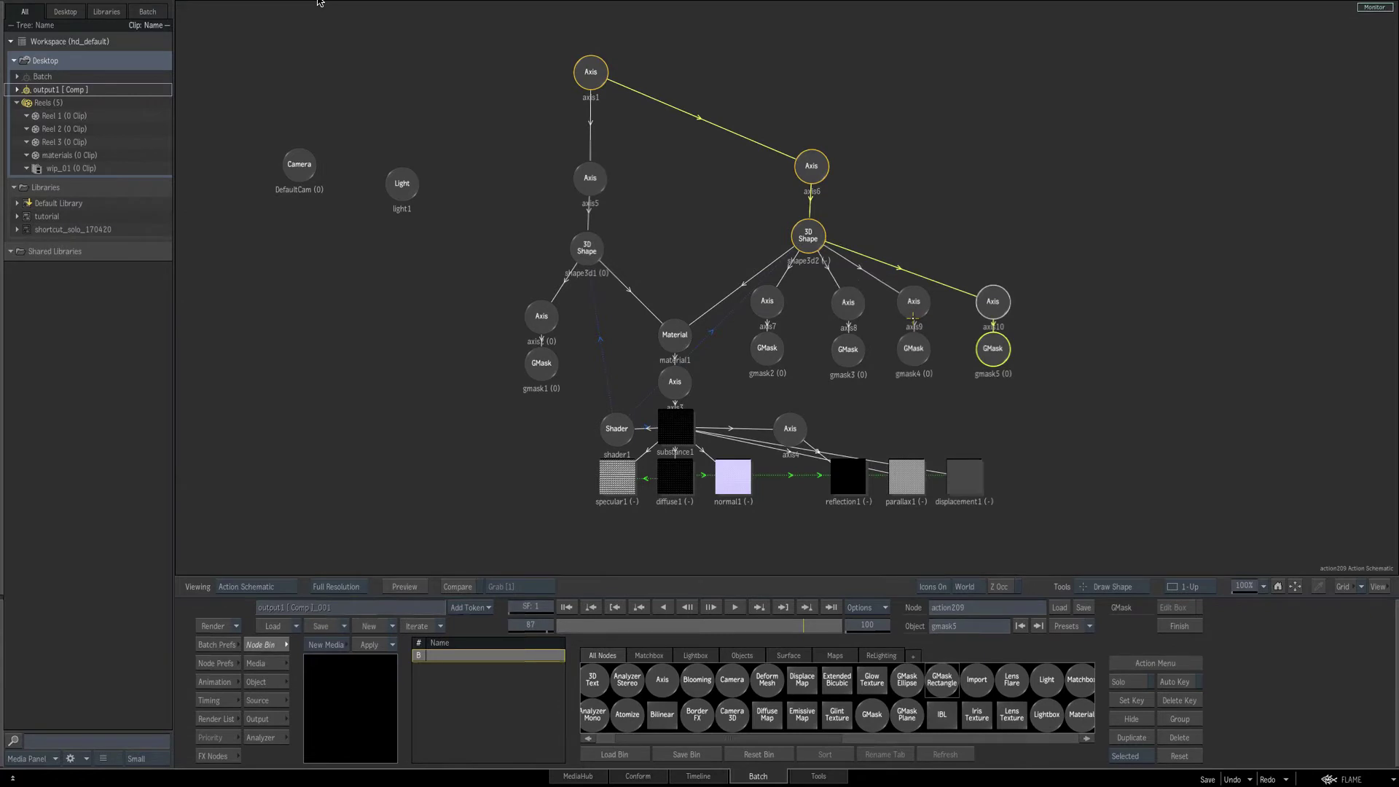
pyautogui.press('F1')
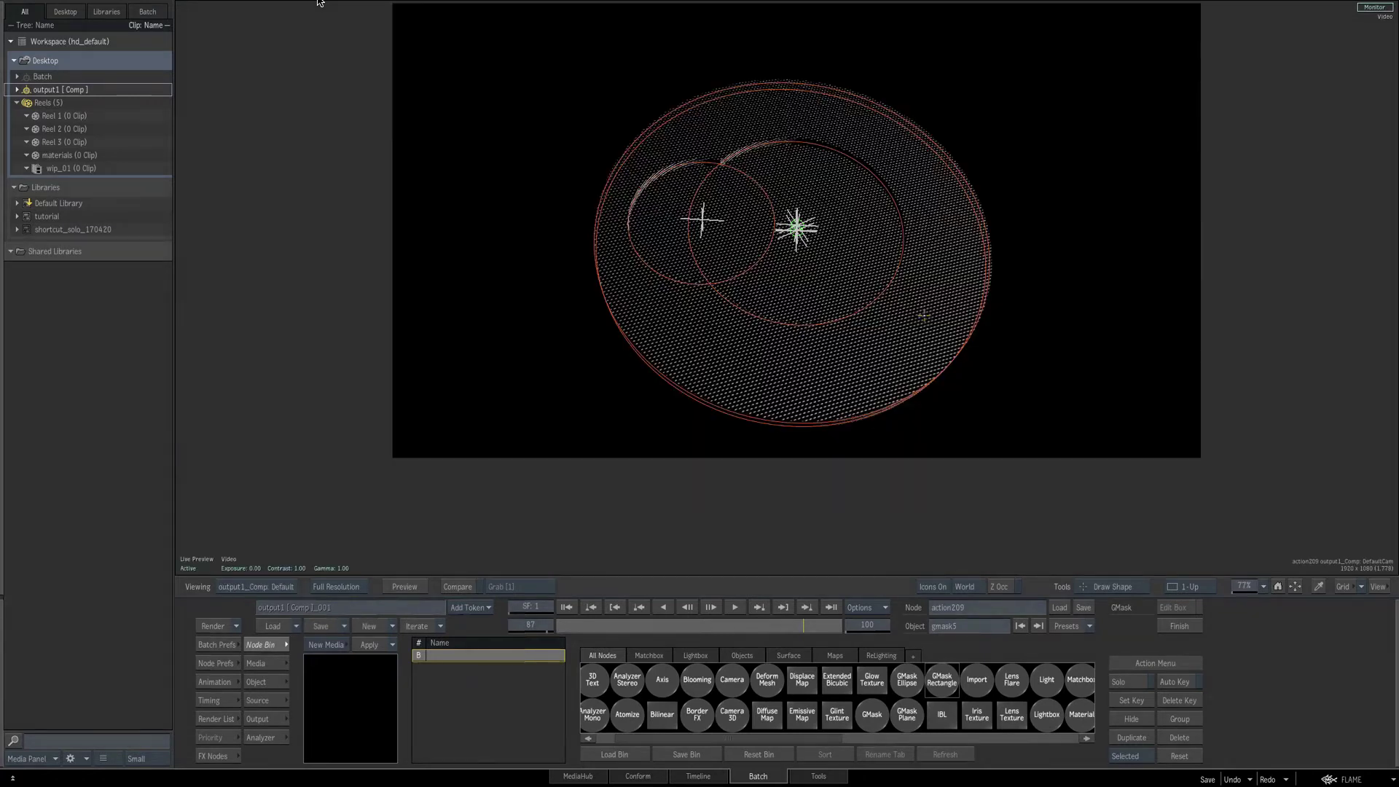
pyautogui.moveTo(941, 237)
pyautogui.mouseDown()
pyautogui.moveTo(612, 256)
pyautogui.moveTo(553, 231)
pyautogui.moveTo(538, 245)
pyautogui.mouseUp()
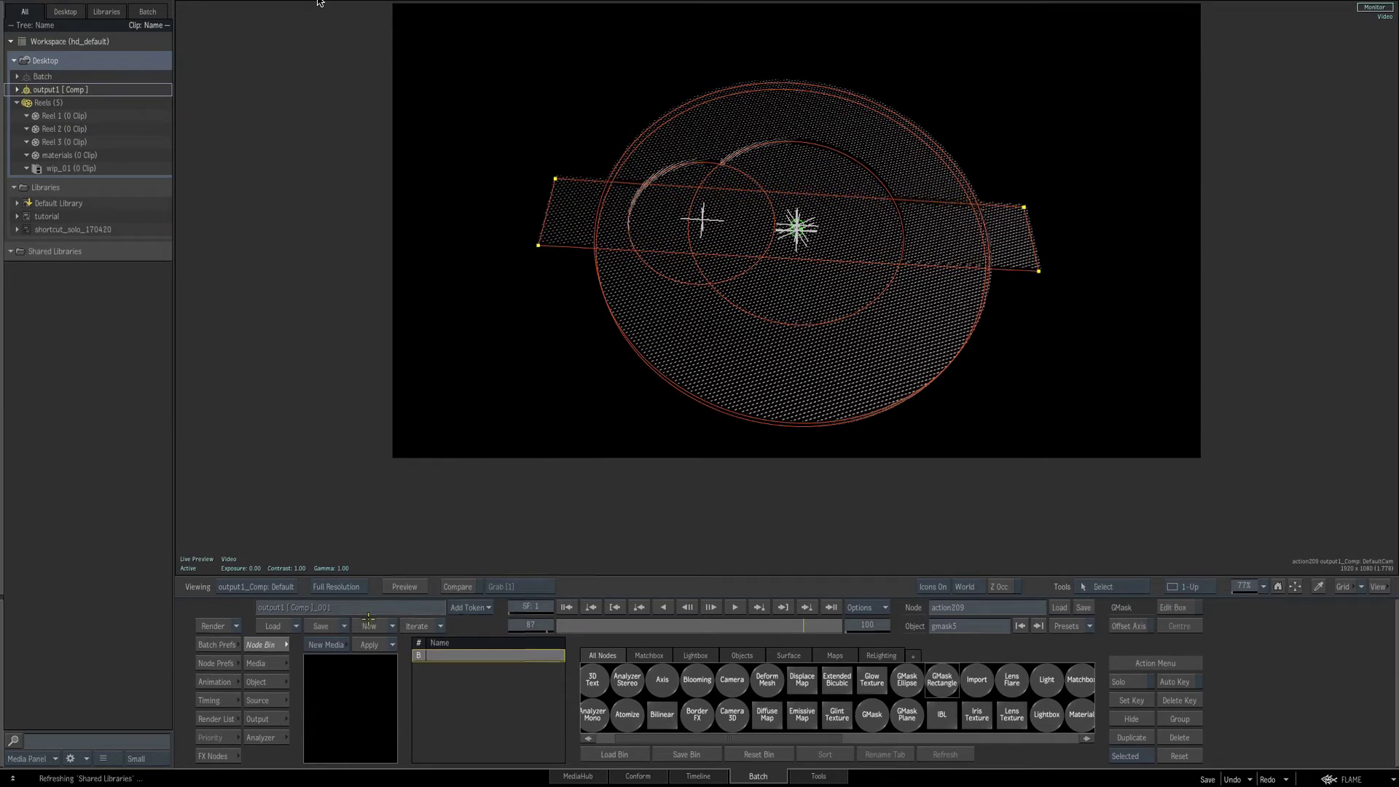
# Define the strip as a hole and translate its two left vertices by 710 in X to shorten it to the dial's right side.
pyautogui.click(256, 682)
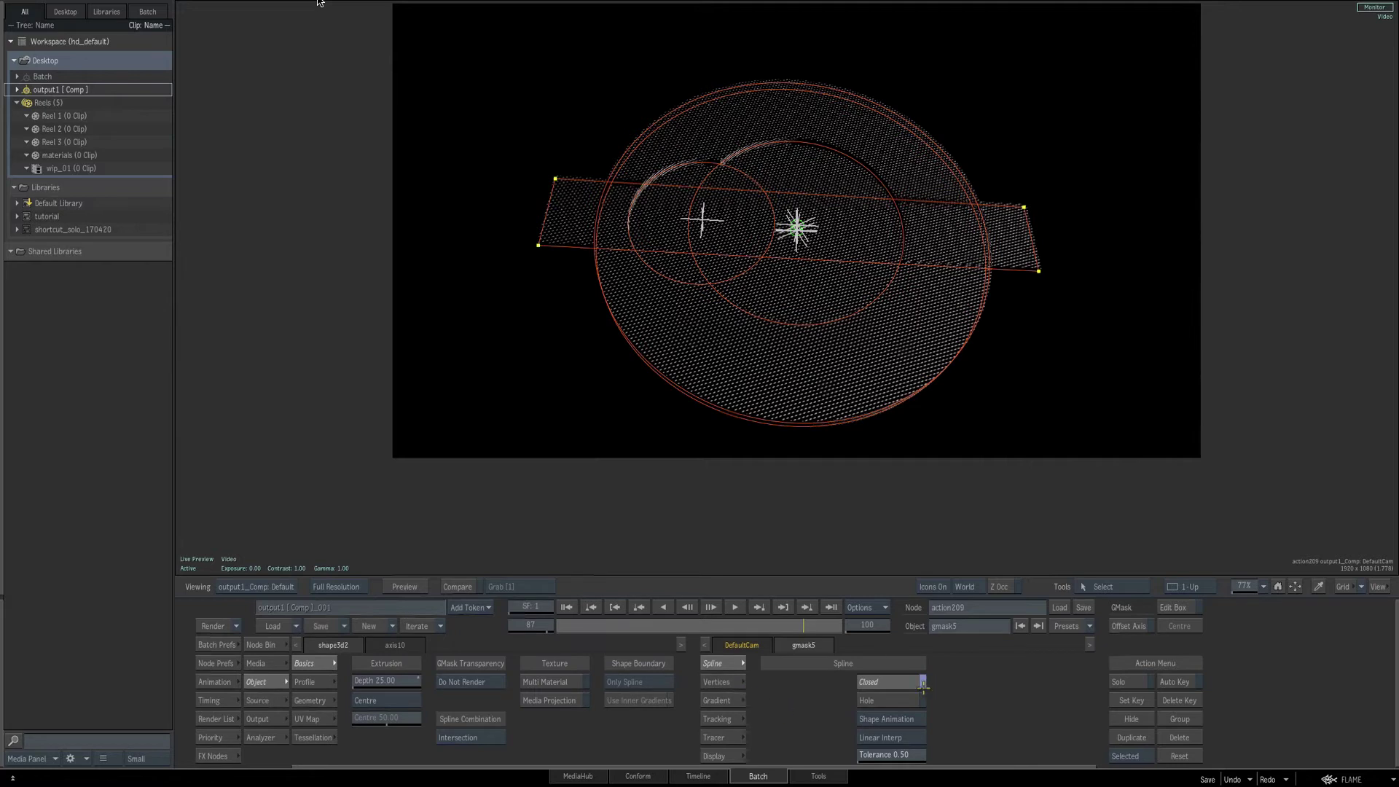
pyautogui.click(901, 701)
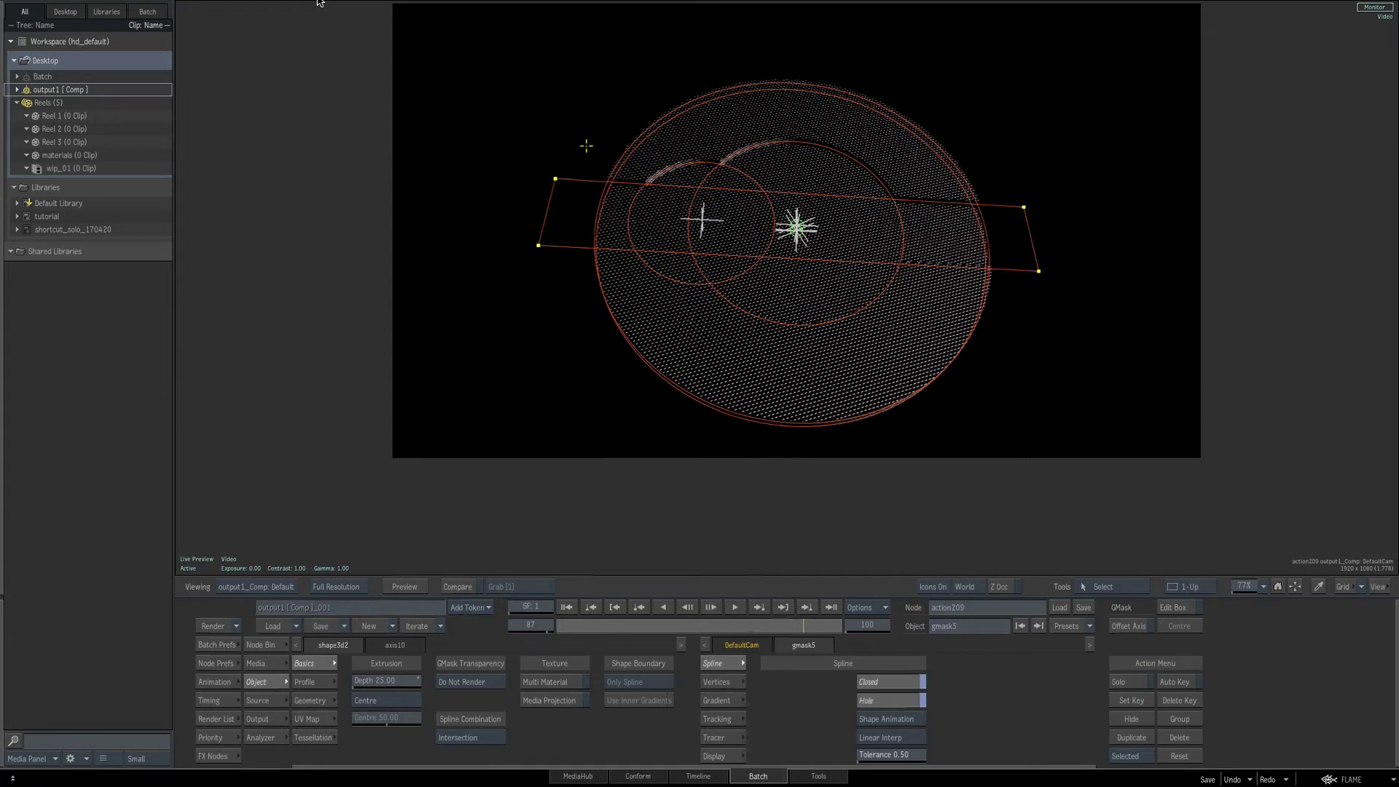
pyautogui.moveTo(602, 104); pyautogui.dragTo(487, 316)
pyautogui.click(716, 681)
pyautogui.moveTo(808, 680); pyautogui.dragTo(1004, 464)
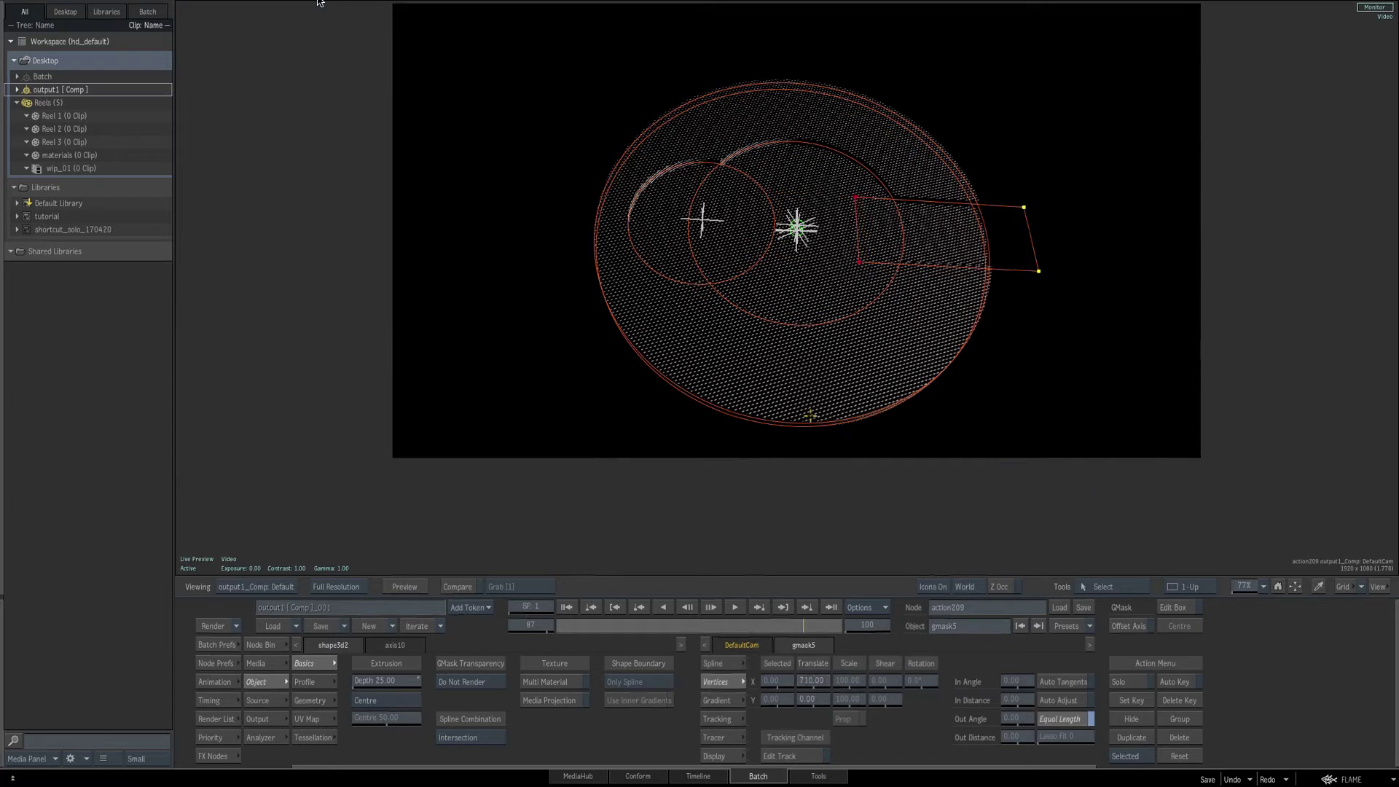
pyautogui.press('i')
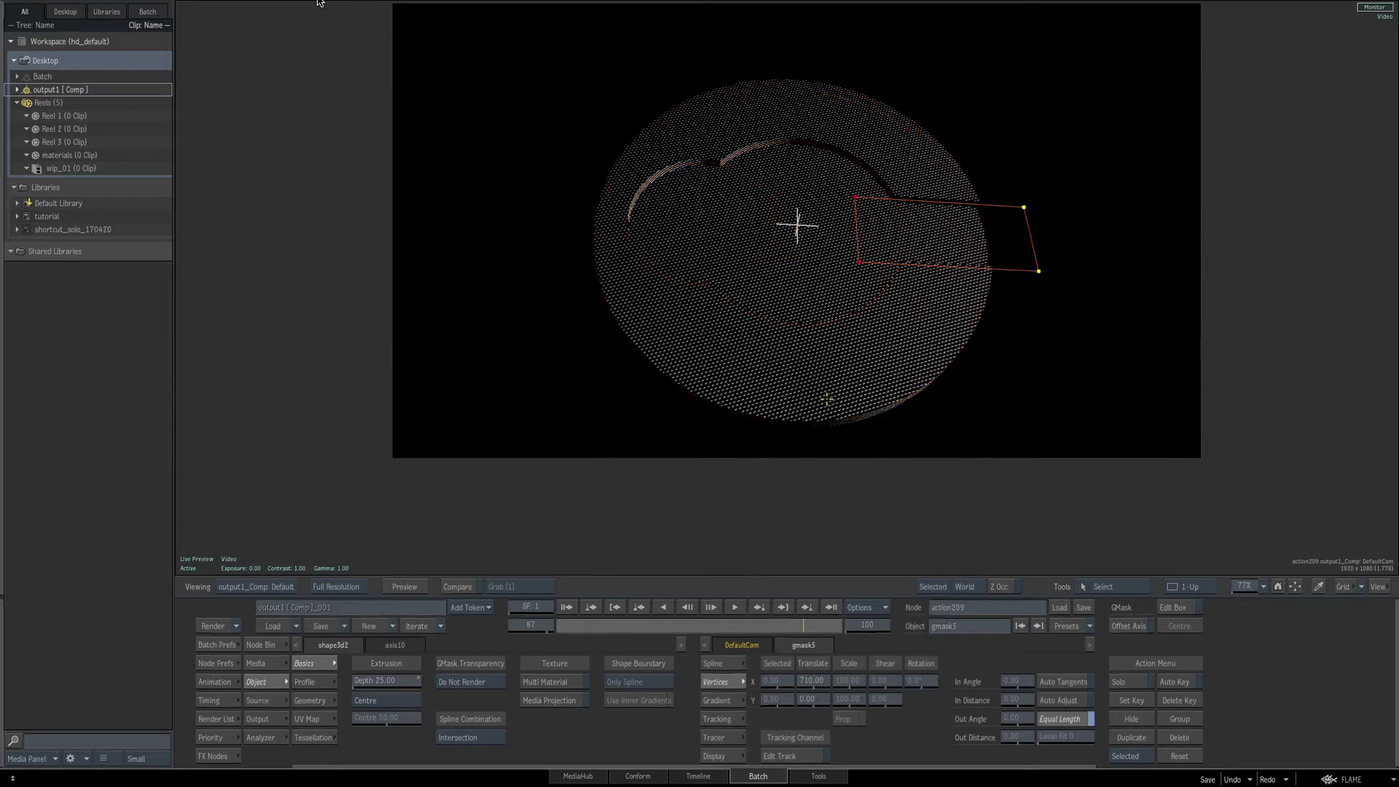
pyautogui.press('i')
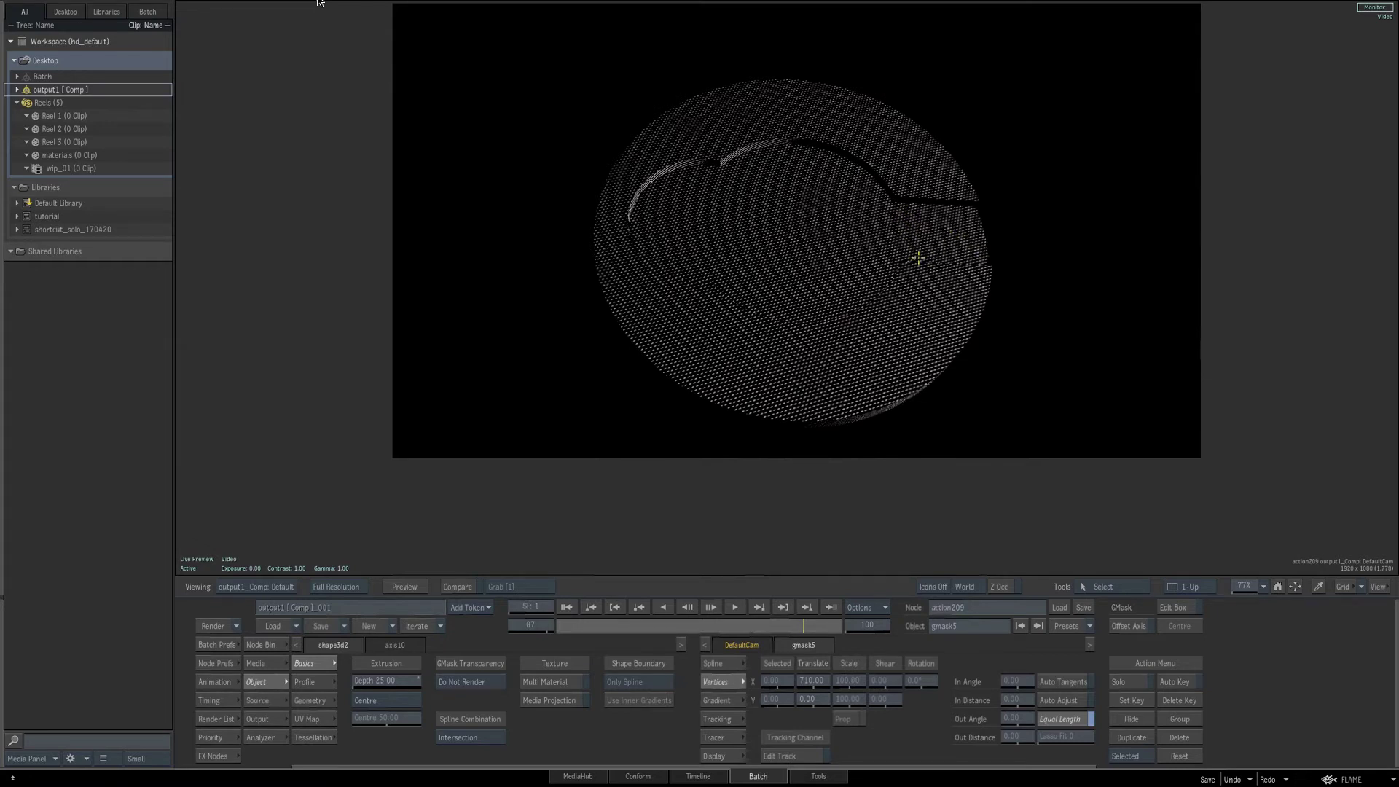
# Add a GMask Rectangle under the first 3D shape and draw a centred rectangle about a fifth of the dial's width.
pyautogui.press('F4')
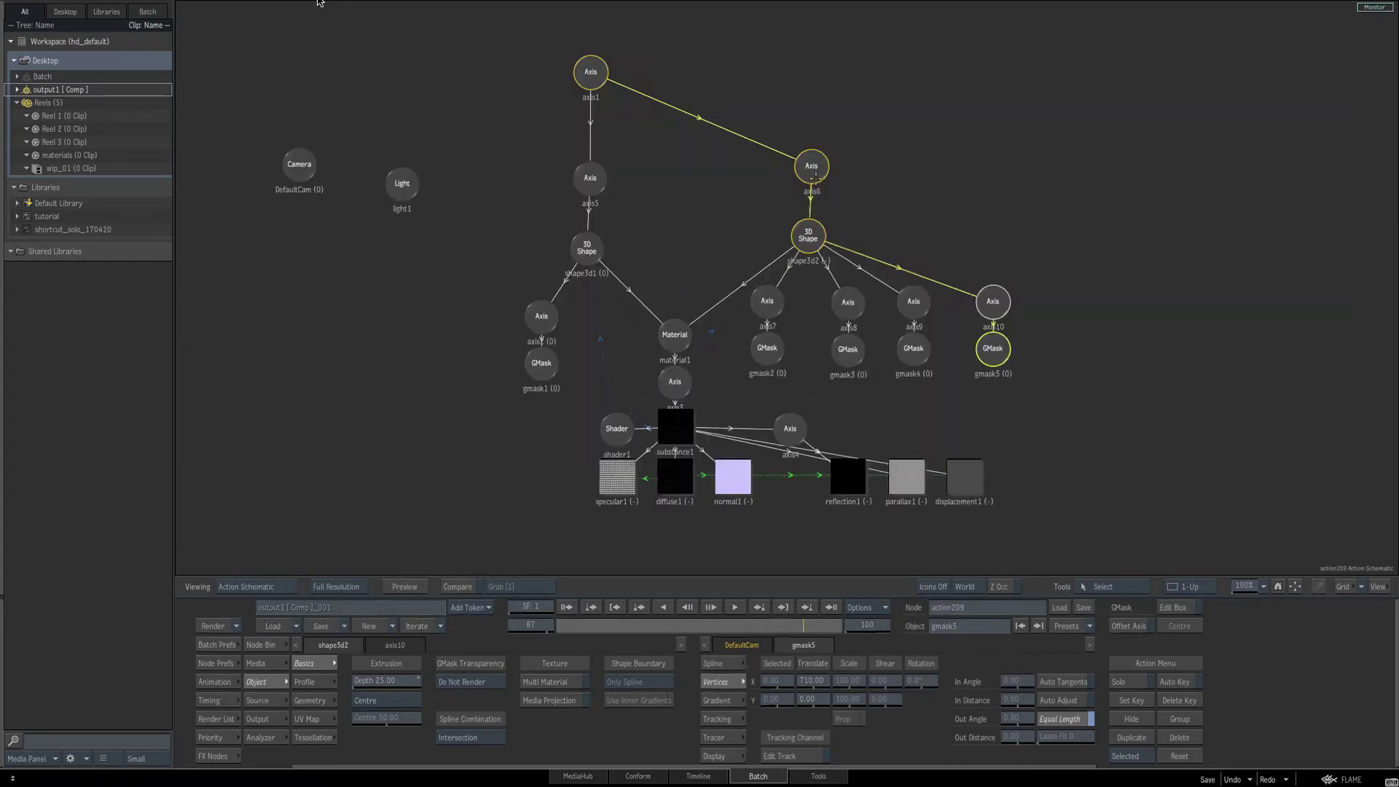
pyautogui.moveTo(820, 175); pyautogui.dragTo(907, 183)
pyautogui.click(597, 252)
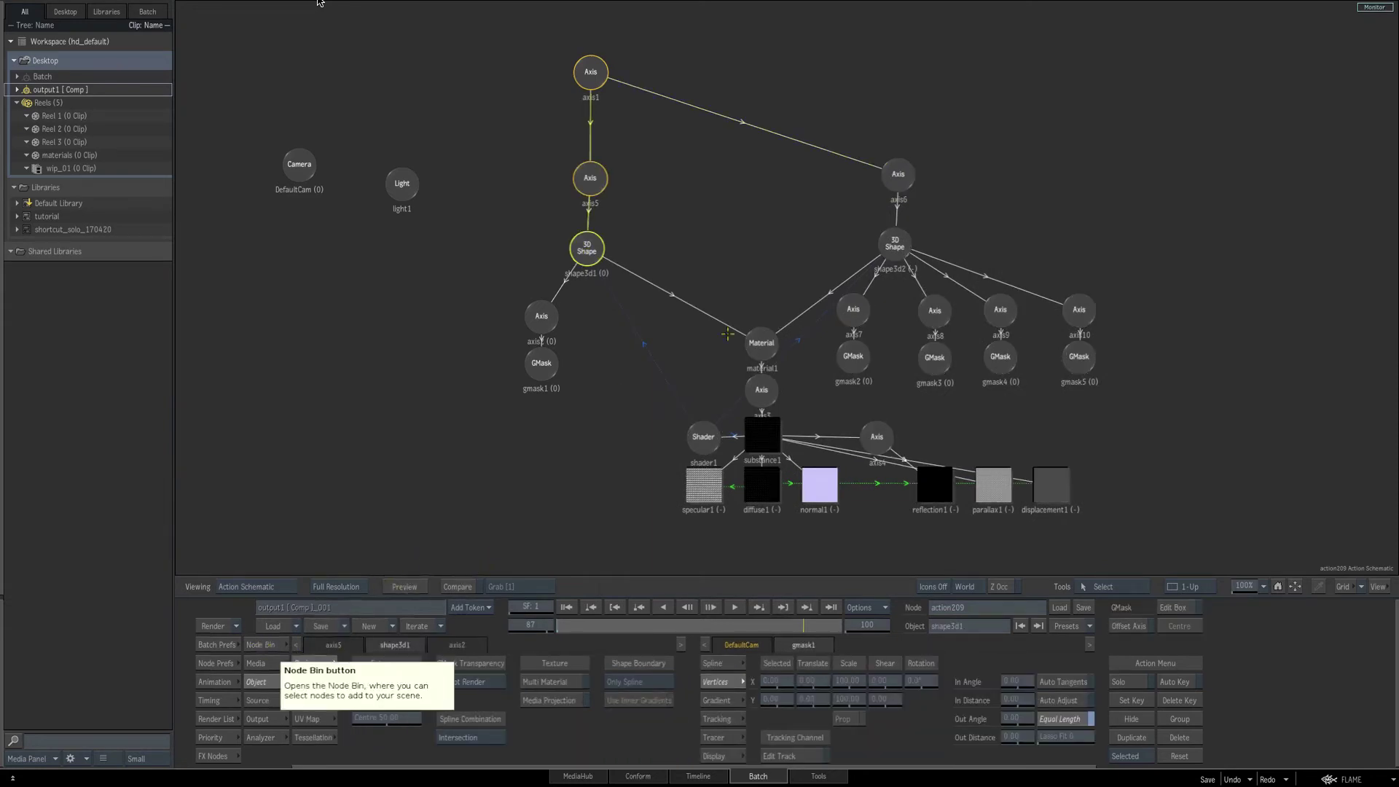
pyautogui.click(267, 645)
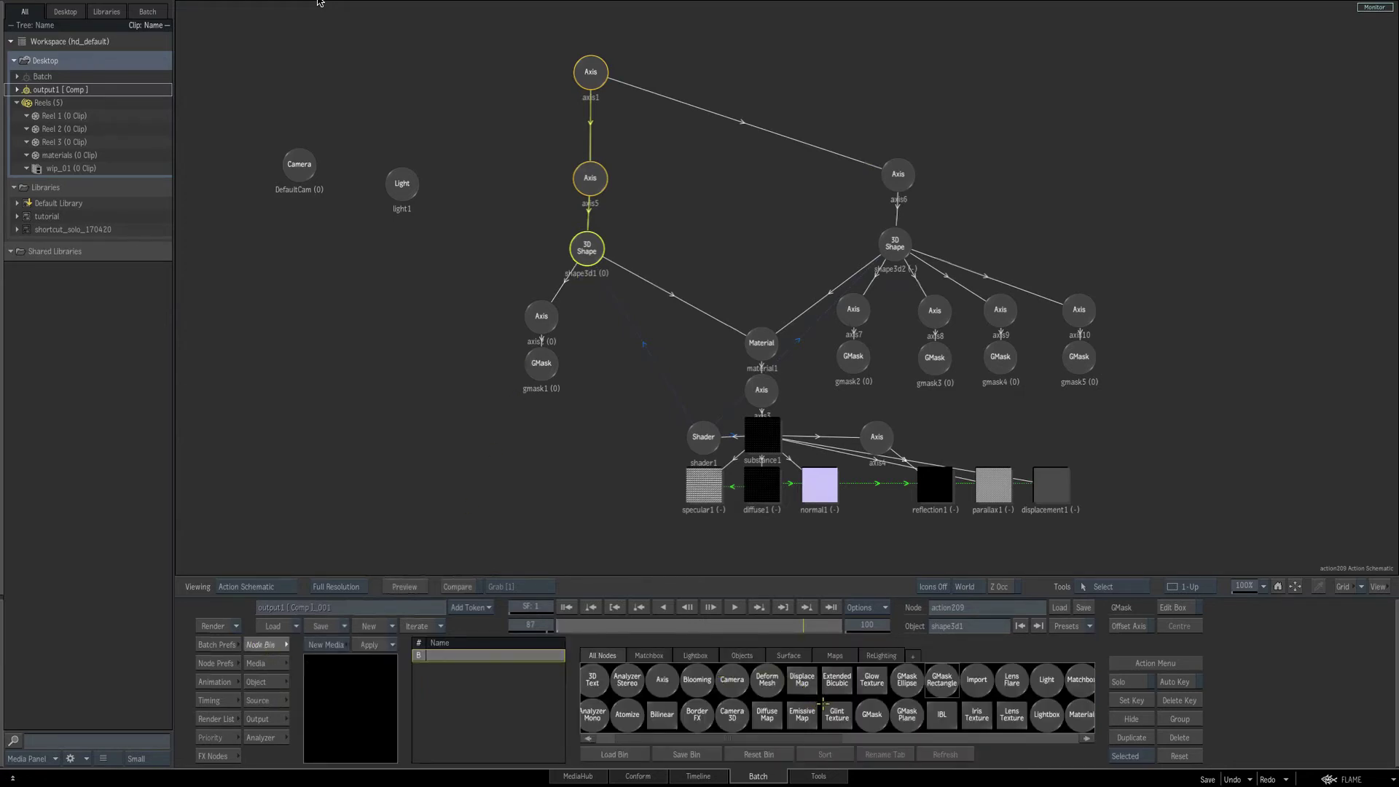
pyautogui.press('g')
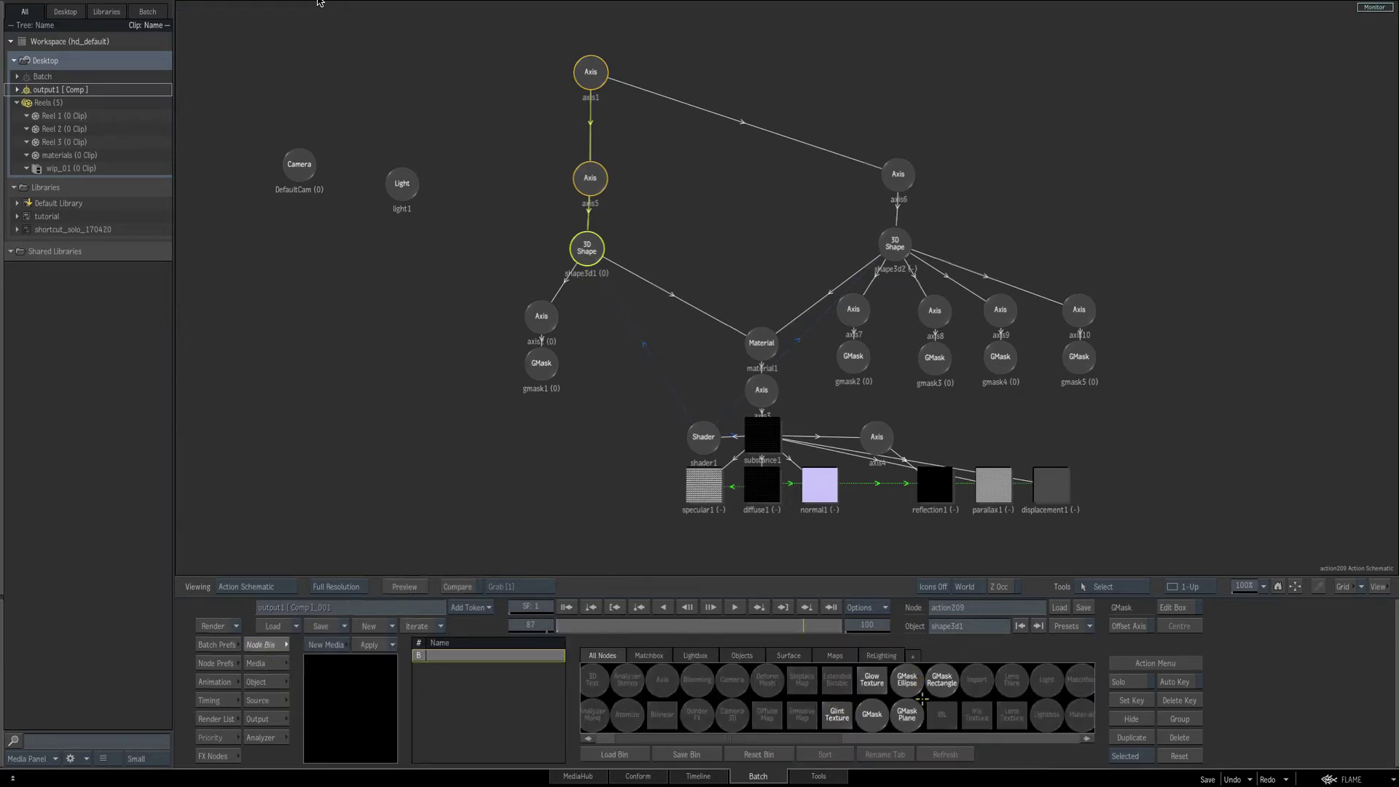
pyautogui.click(936, 694)
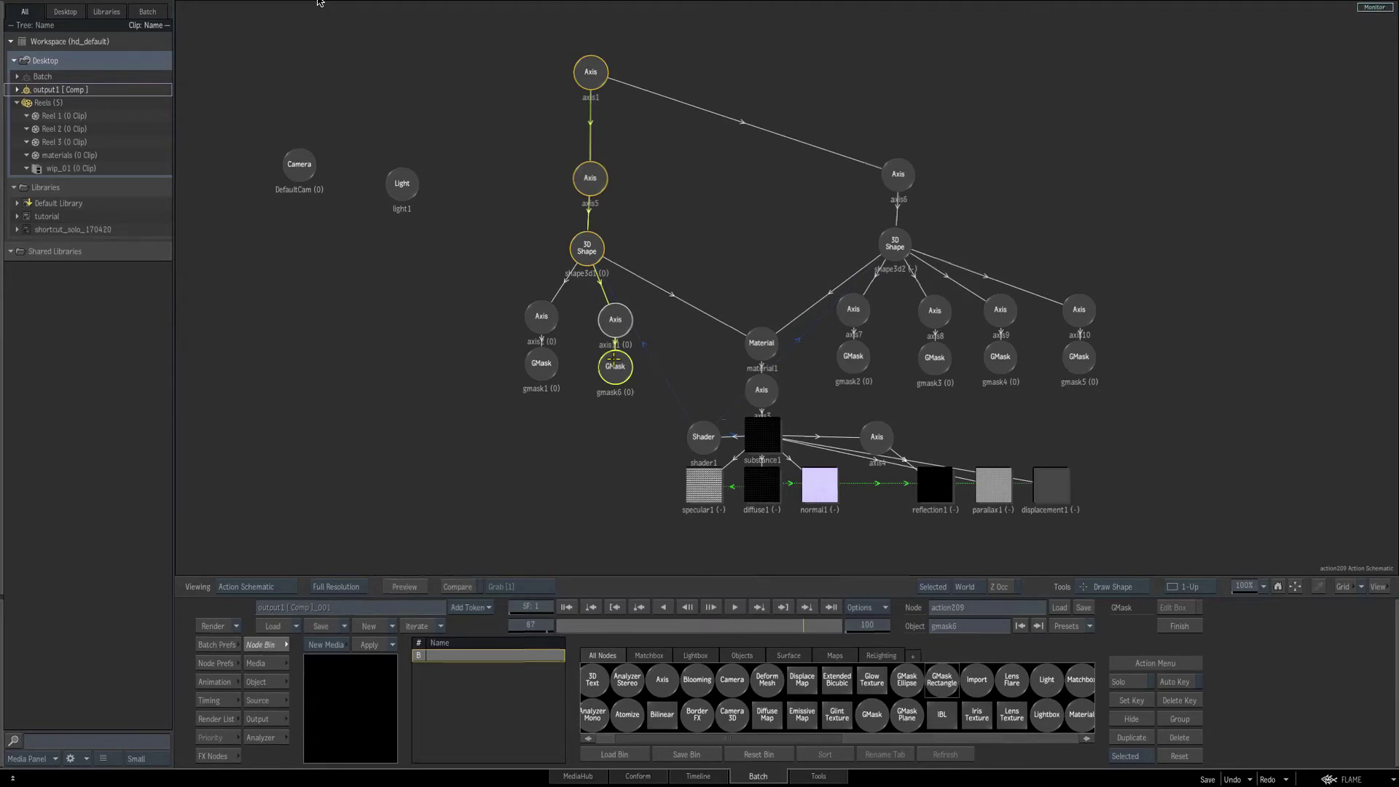
pyautogui.press('F4')
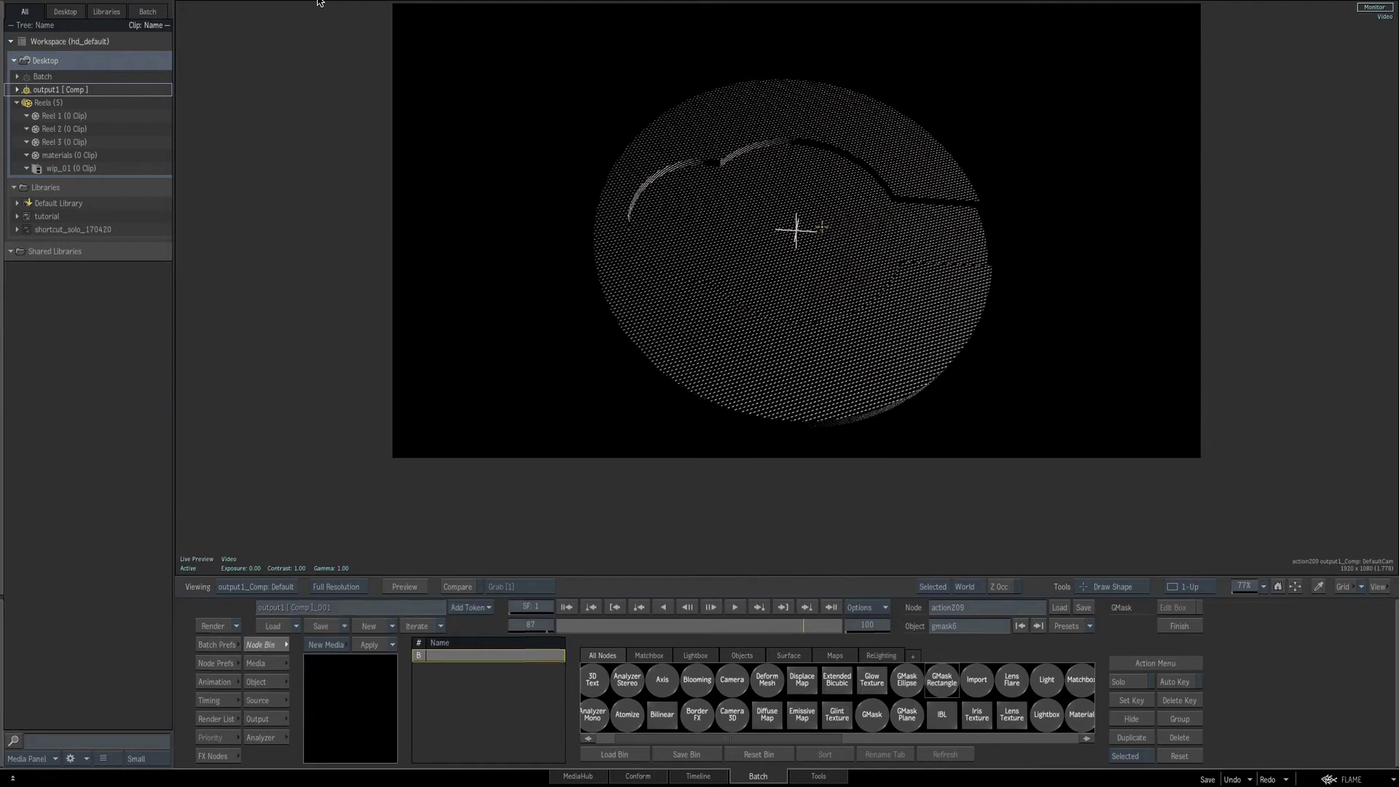
pyautogui.moveTo(825, 217)
pyautogui.mouseDown()
pyautogui.moveTo(843, 199)
pyautogui.moveTo(835, 208)
pyautogui.mouseUp()
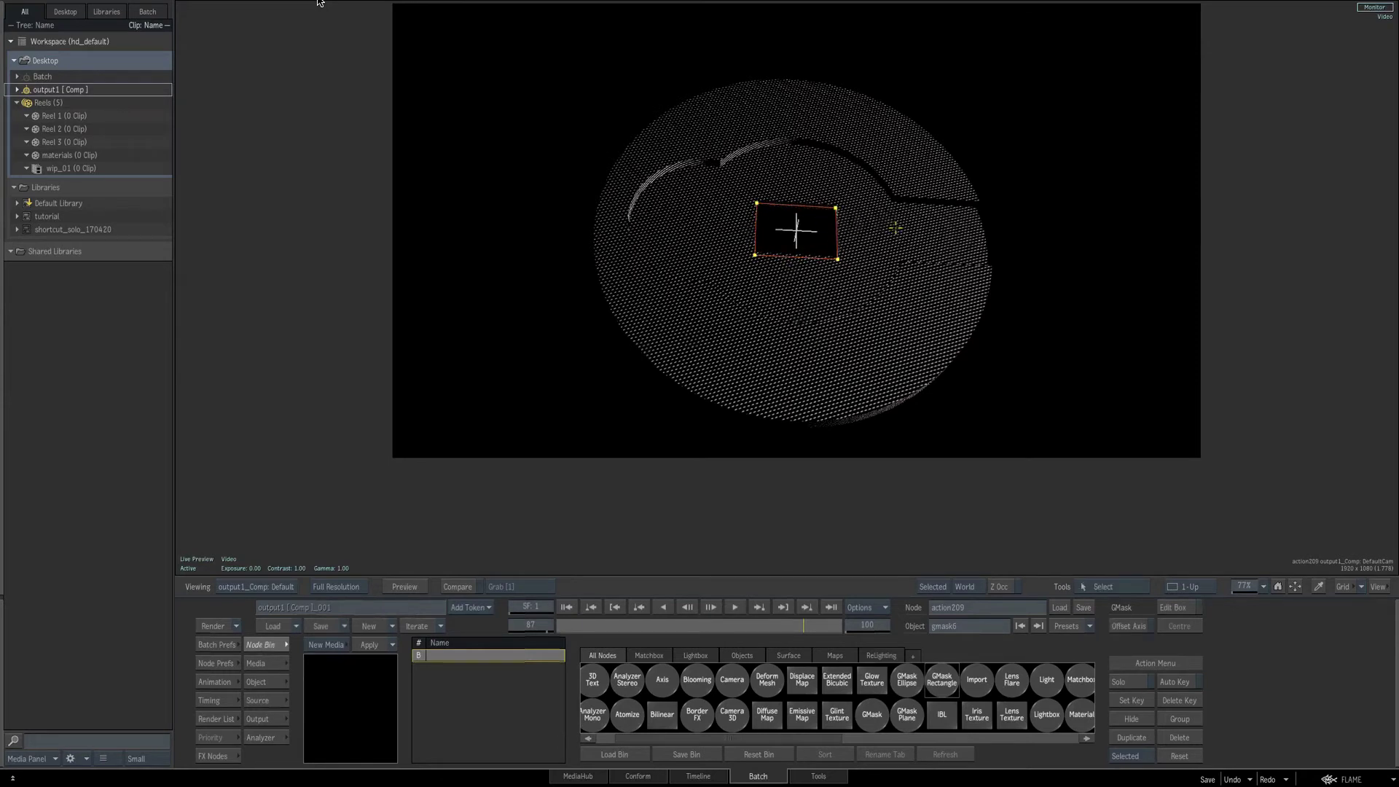
# Move the new rectangle mask's axis11 to 348 in X so the cutout sits at the dial's right side.
pyautogui.click(872, 204)
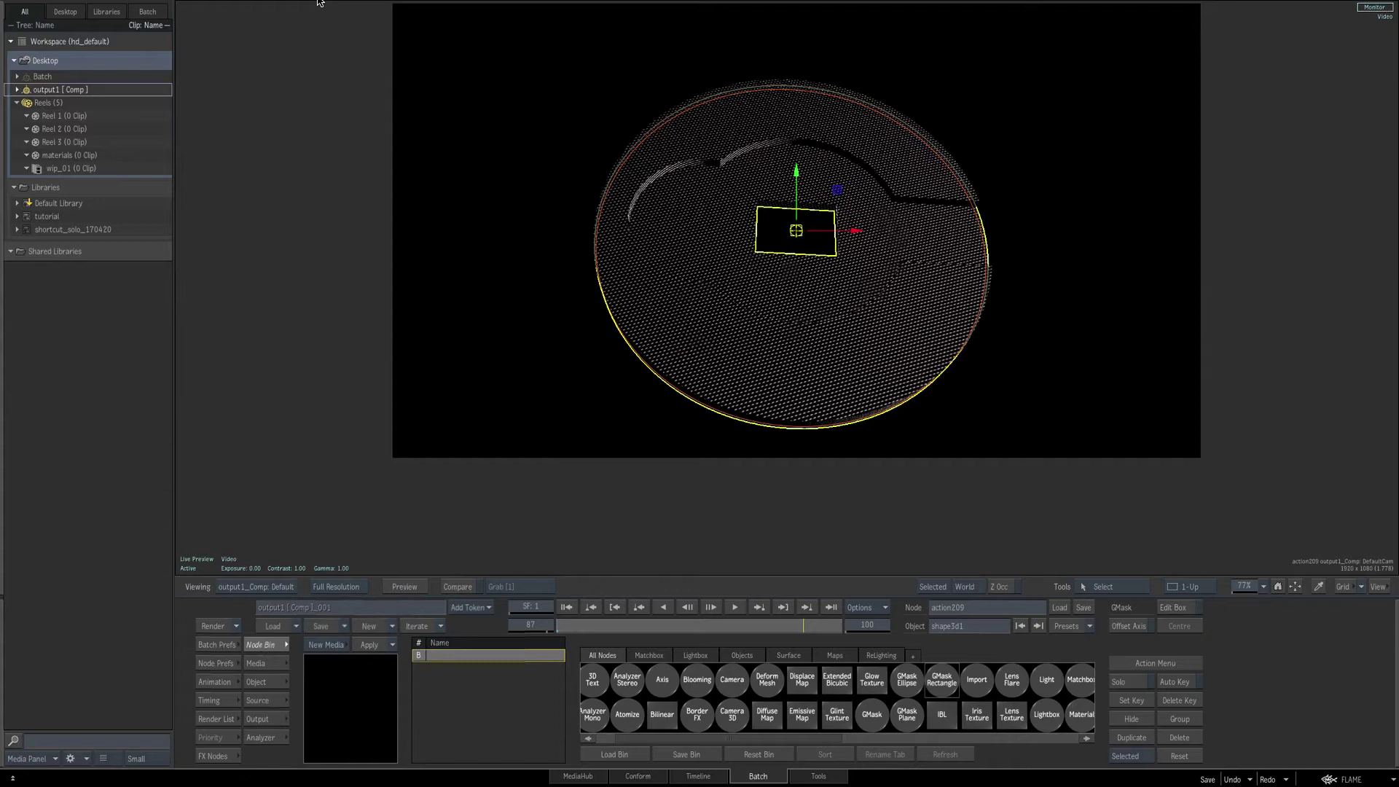
pyautogui.press('Escape')
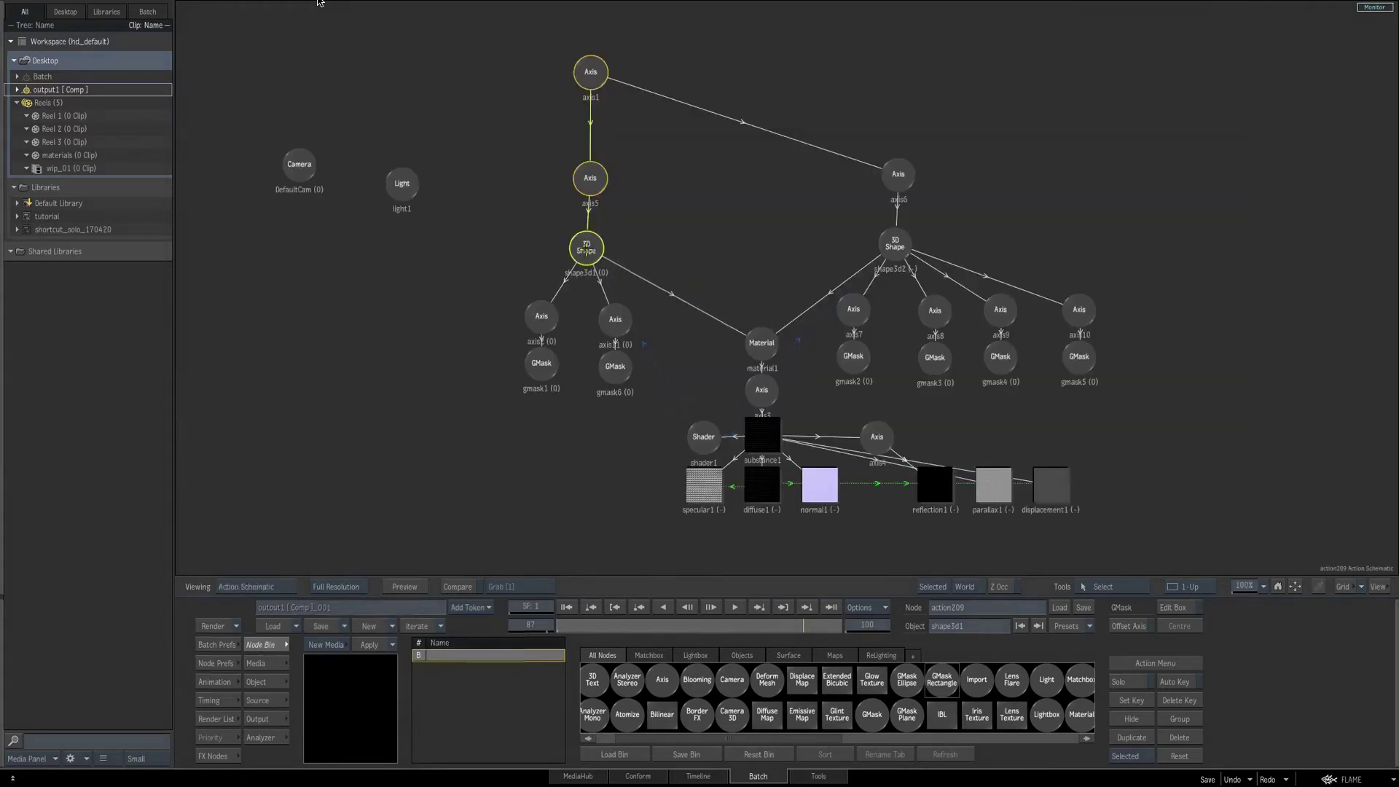
pyautogui.click(609, 325)
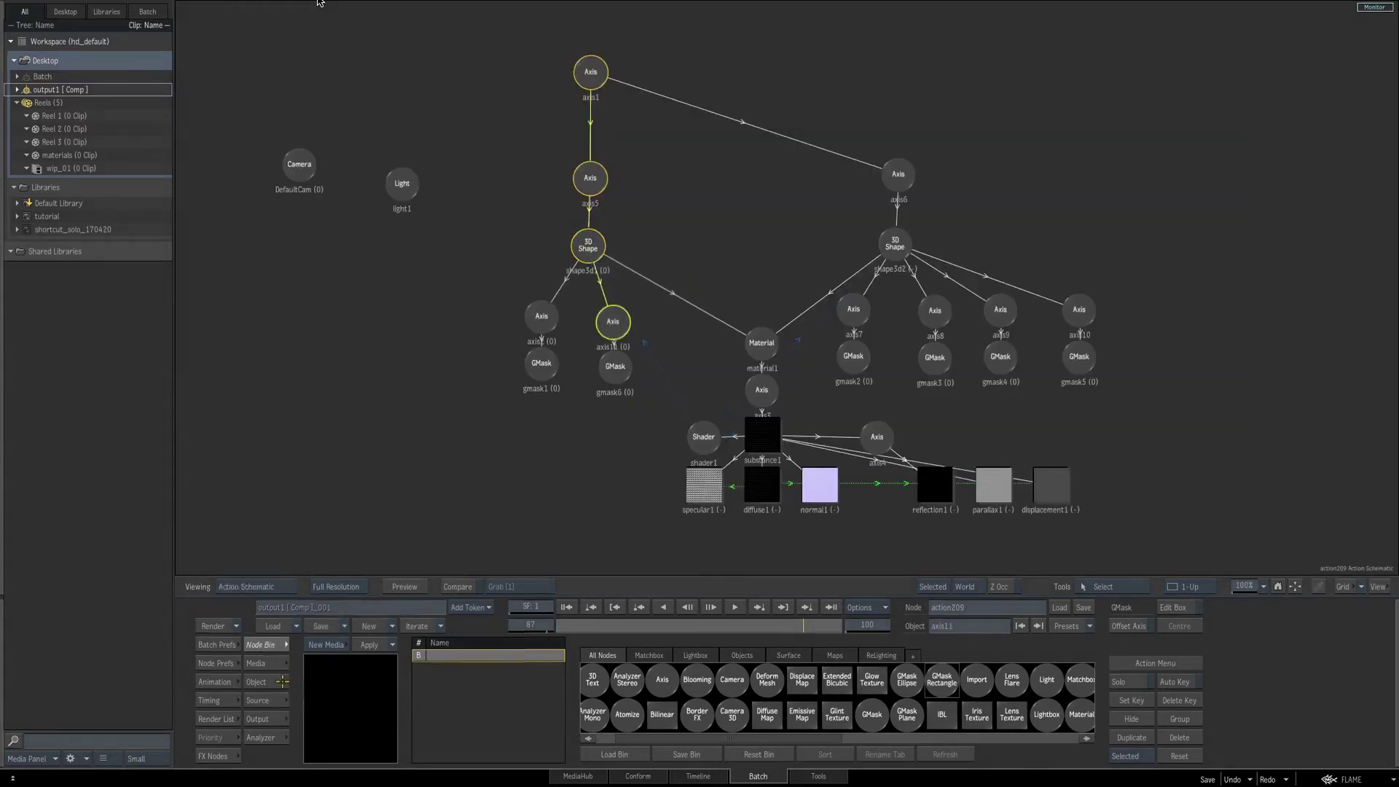
pyautogui.press('F1')
pyautogui.click(259, 682)
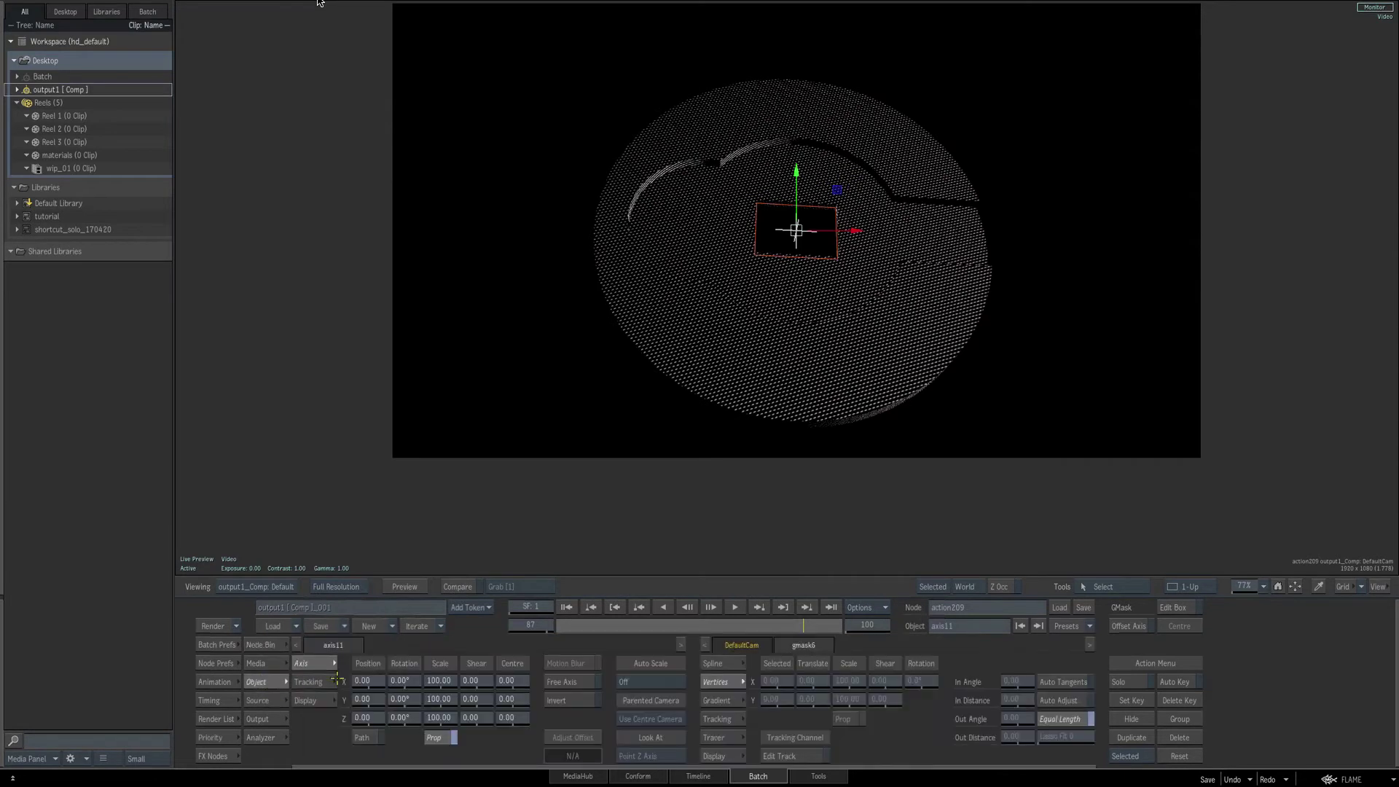
pyautogui.moveTo(368, 682); pyautogui.dragTo(521, 623)
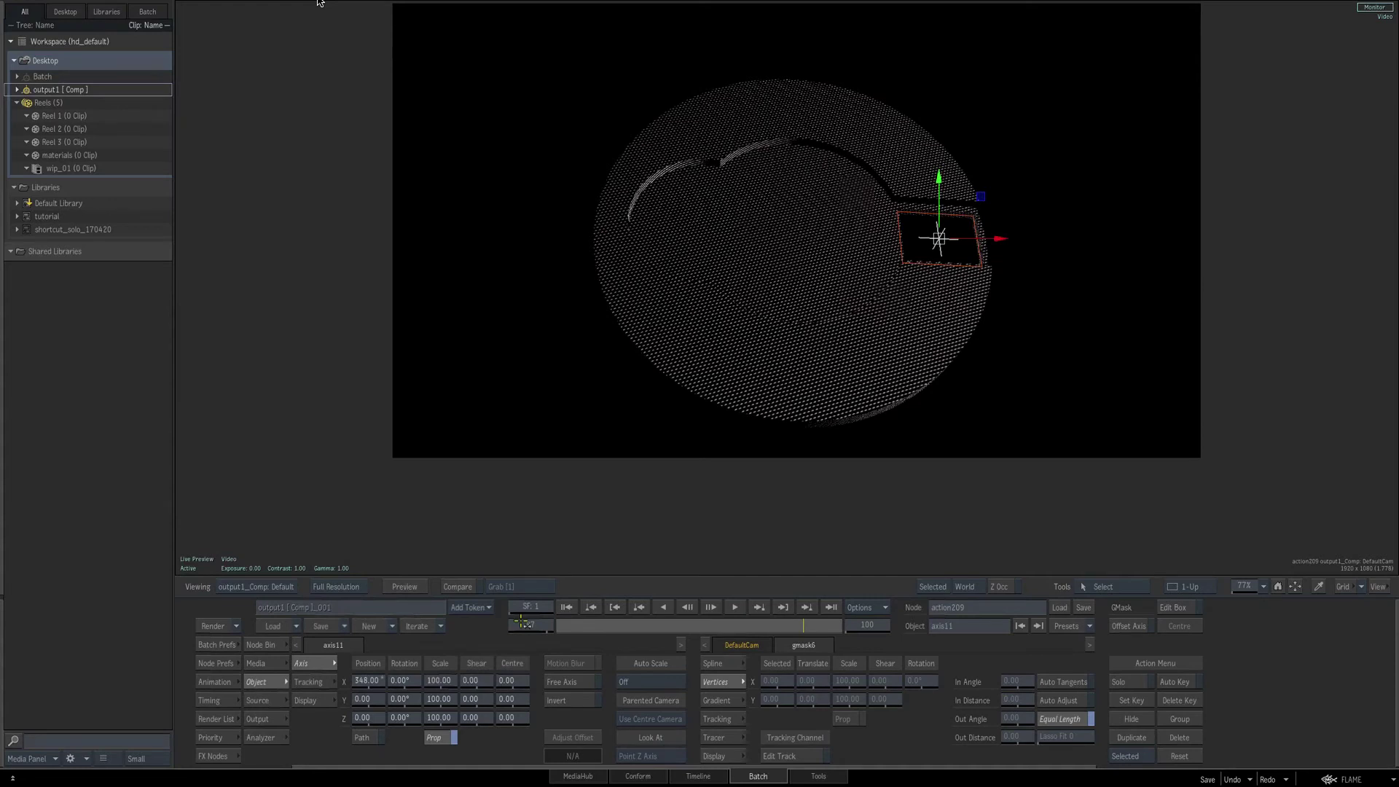
# Reset the X and Y rotation of the top-level axis1 to 0 so the dial faces the camera.
pyautogui.press('F4')
pyautogui.click(589, 68)
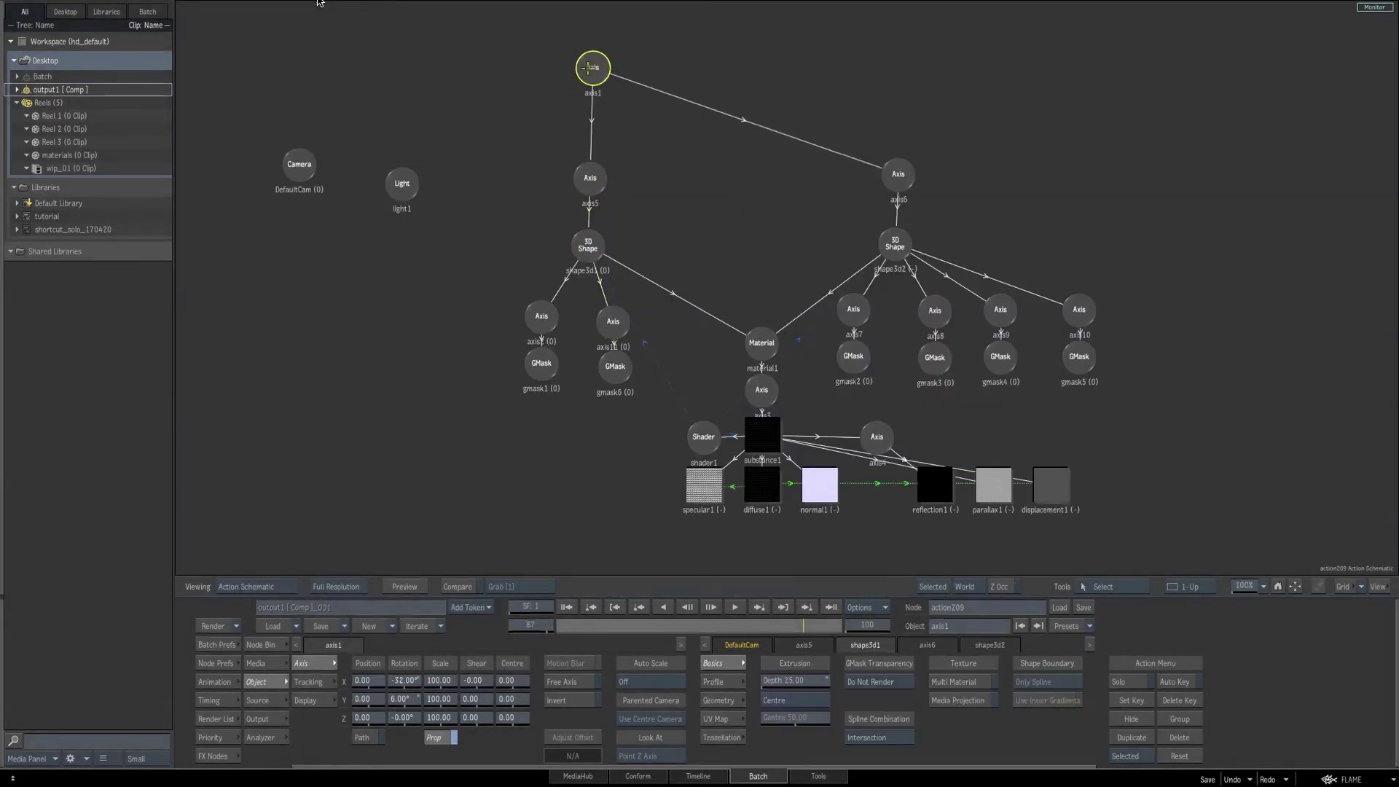
pyautogui.press('F4')
pyautogui.keyDown('ctrl'); pyautogui.click(403, 682); pyautogui.keyUp('ctrl')
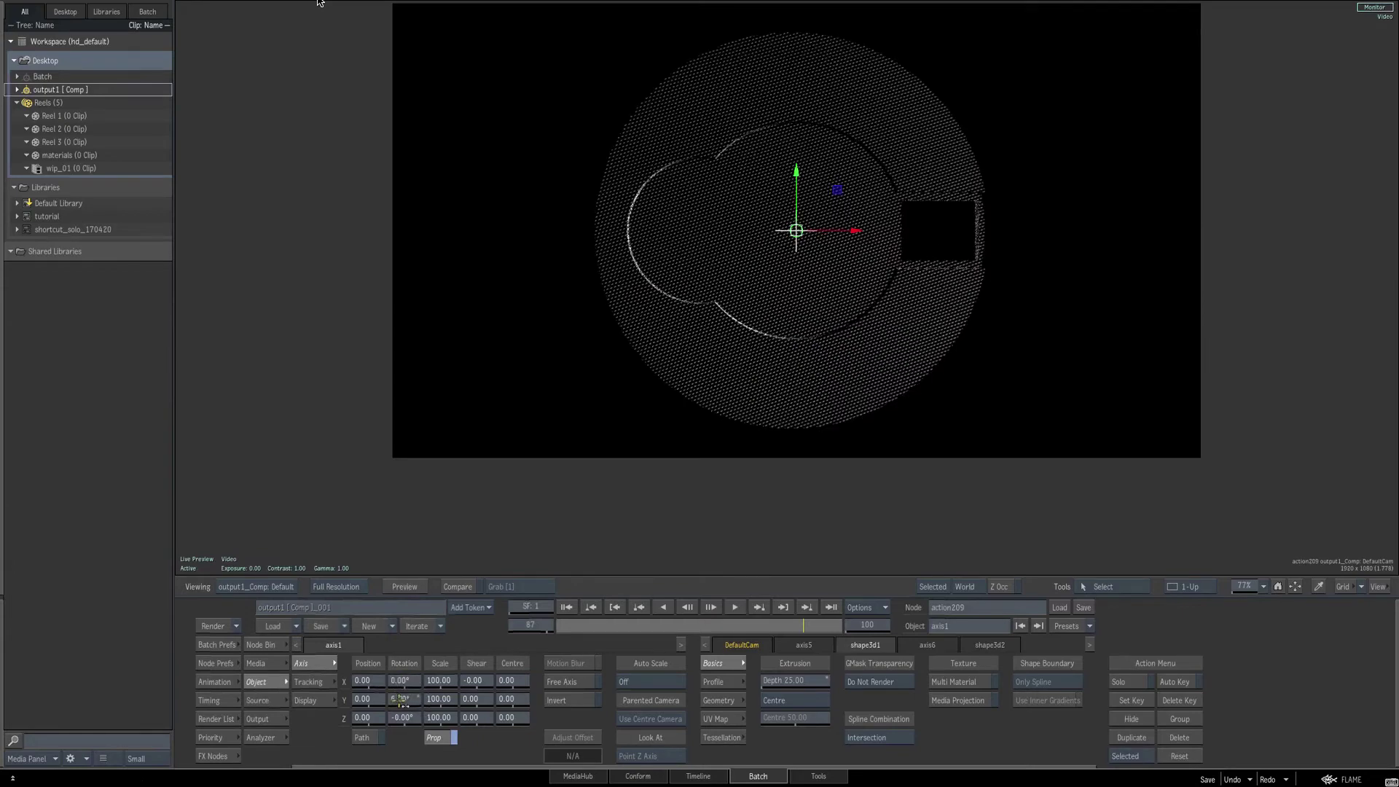
pyautogui.keyDown('ctrl'); pyautogui.click(399, 699); pyautogui.keyUp('ctrl')
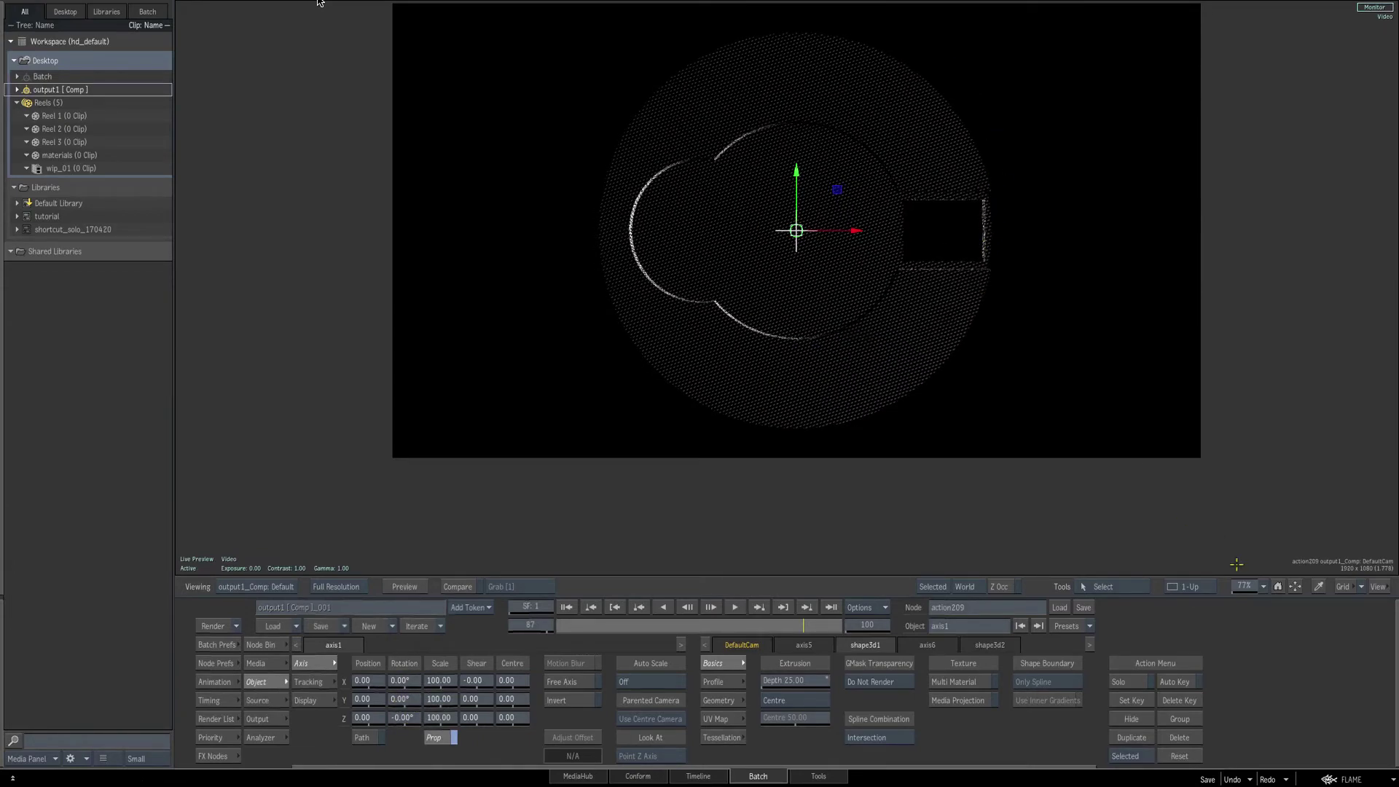
# Fine-tune the X position of the rectangle cutout's axis11 under the first 3D shape.
pyautogui.moveTo(1244, 587); pyautogui.dragTo(1284, 575)
pyautogui.press('Escape')
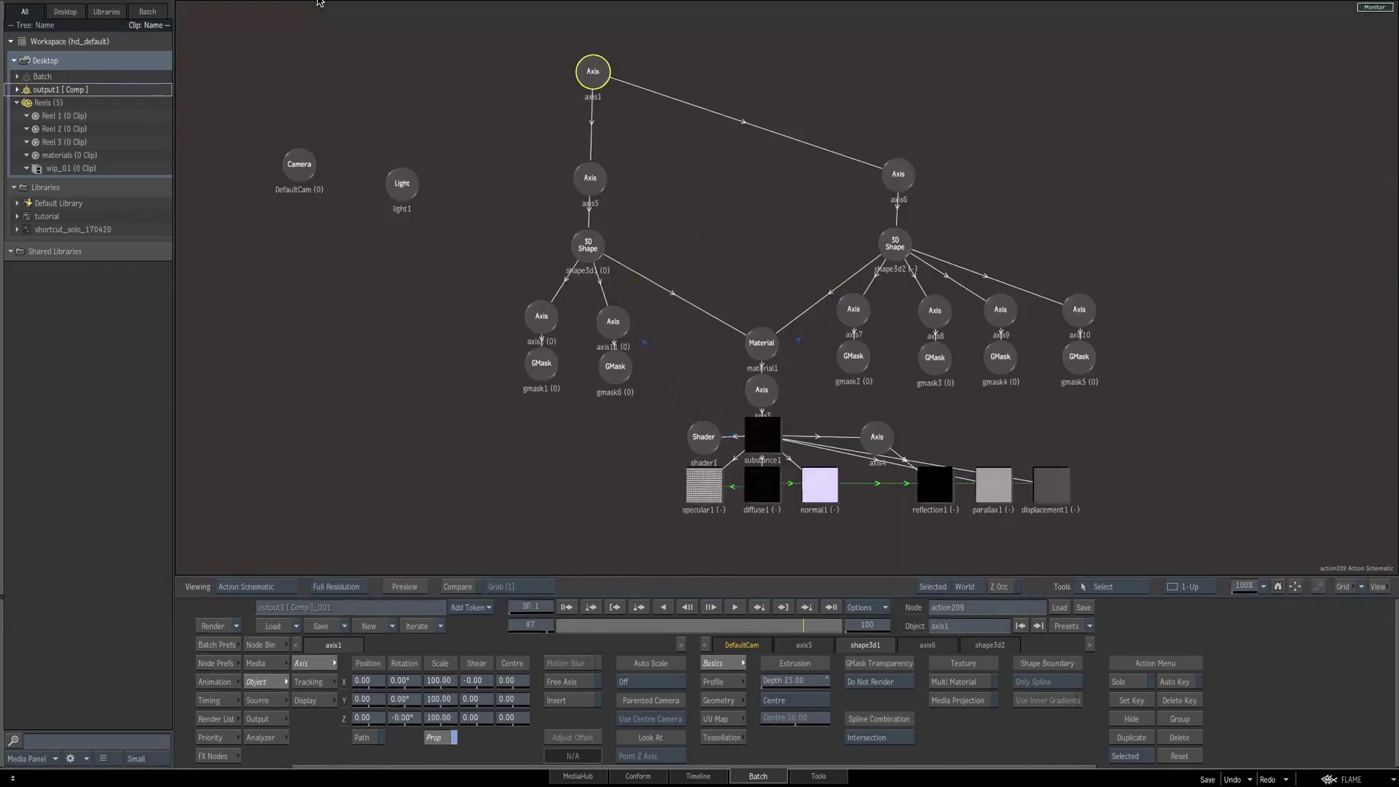
pyautogui.click(611, 324)
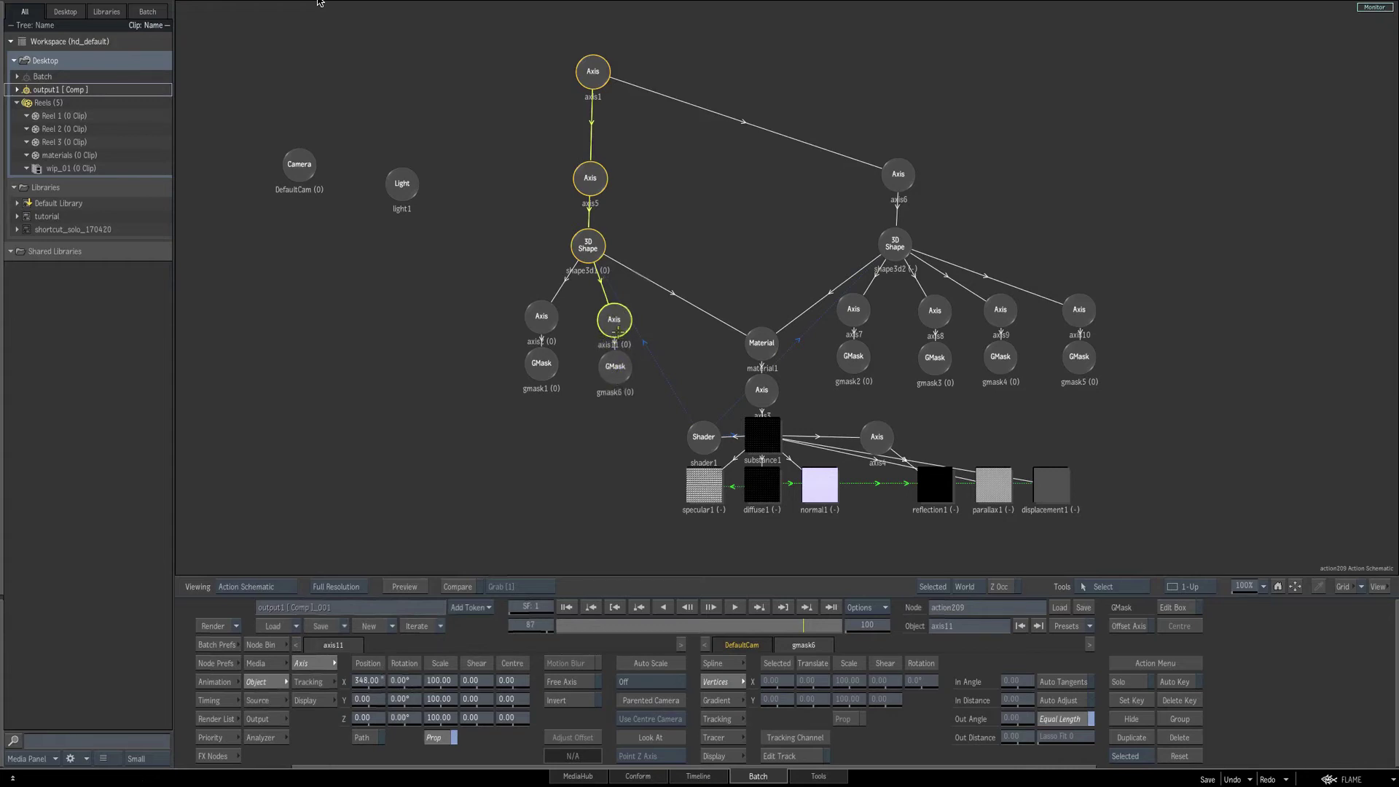
pyautogui.press('F4')
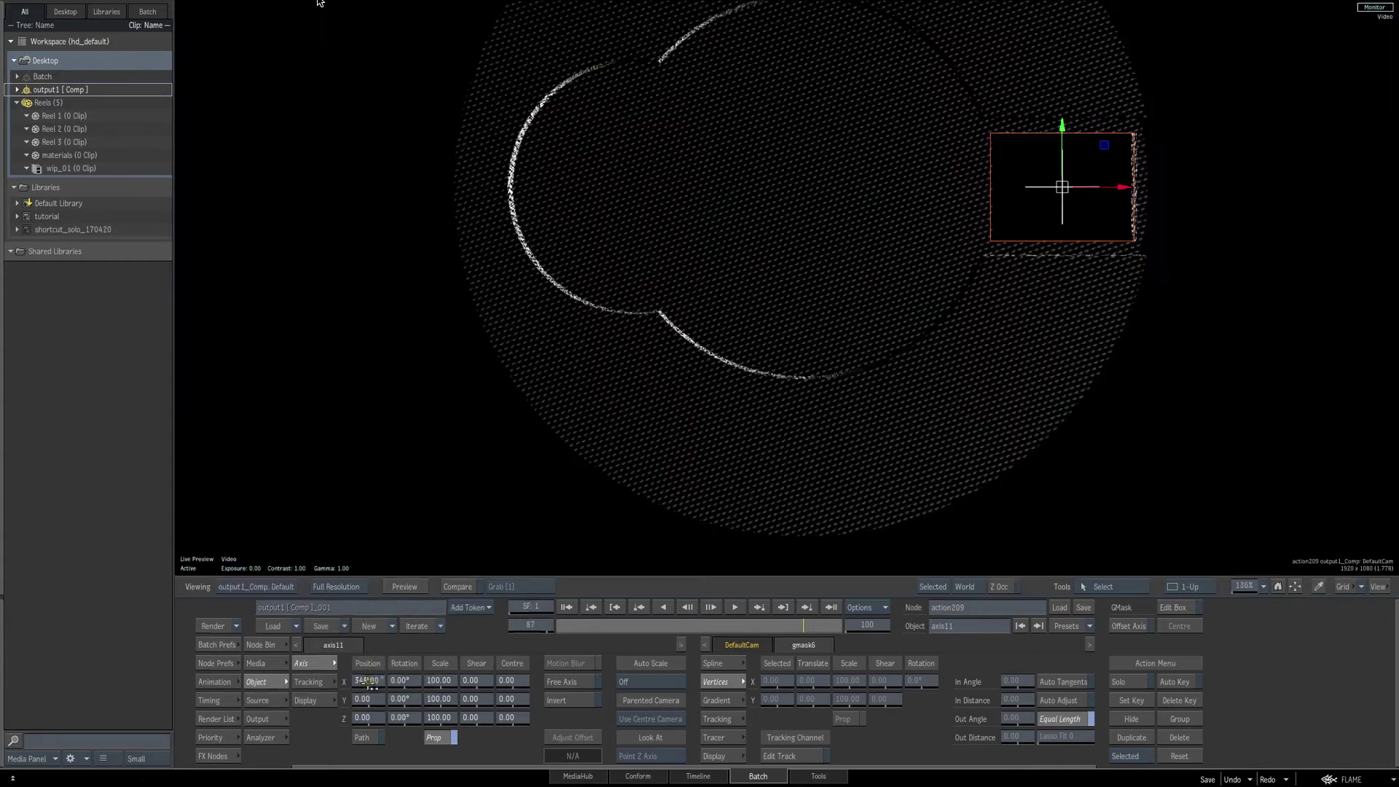
pyautogui.moveTo(368, 682); pyautogui.dragTo(366, 681)
# Narrow the rectangle cutout by translating its two left vertices slightly inward and its two right vertices by -3 in X.
pyautogui.moveTo(1191, 288); pyautogui.dragTo(1061, 303)
pyautogui.moveTo(1243, 586); pyautogui.dragTo(1255, 586)
pyautogui.moveTo(1234, 342); pyautogui.dragTo(1106, 417)
pyautogui.click(790, 140)
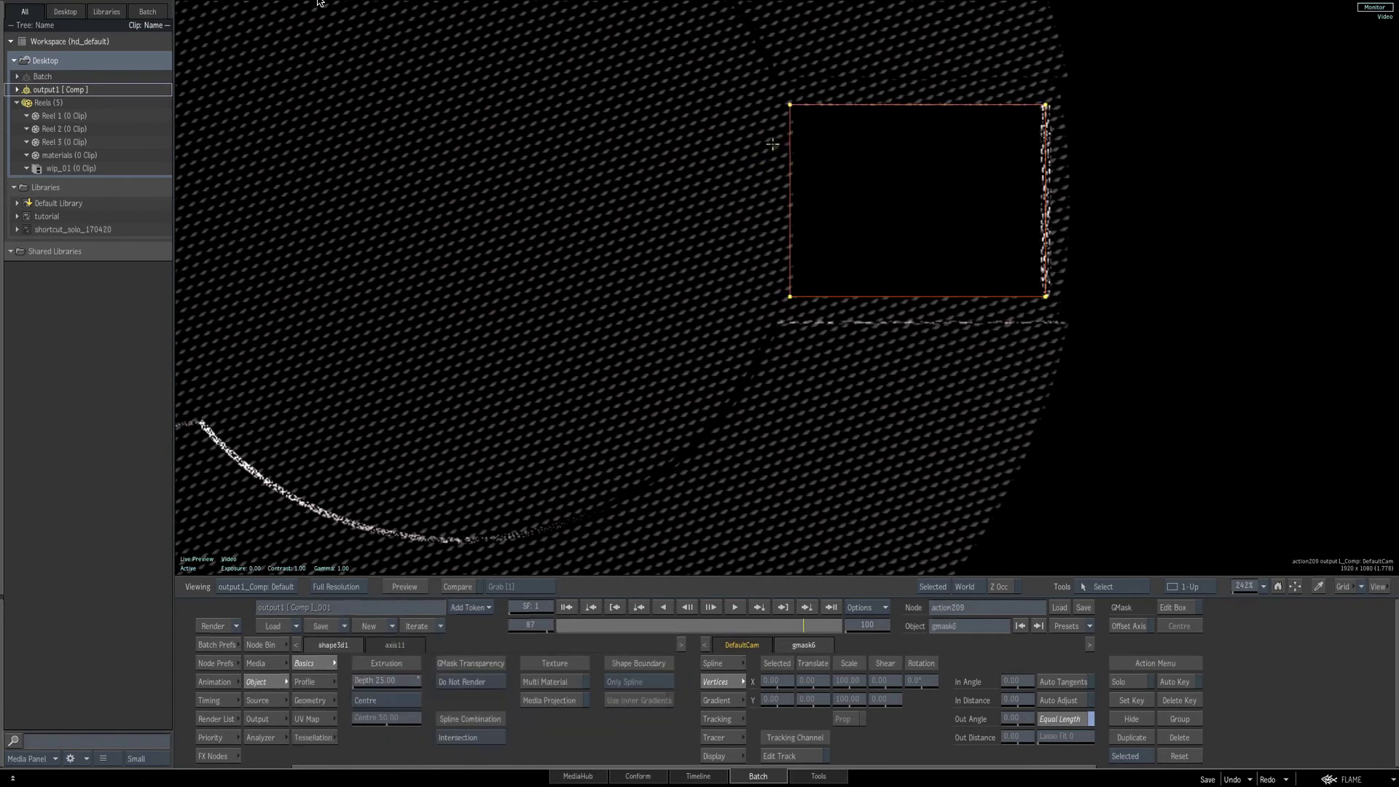
pyautogui.moveTo(844, 51); pyautogui.dragTo(688, 453)
pyautogui.moveTo(806, 681); pyautogui.dragTo(810, 681)
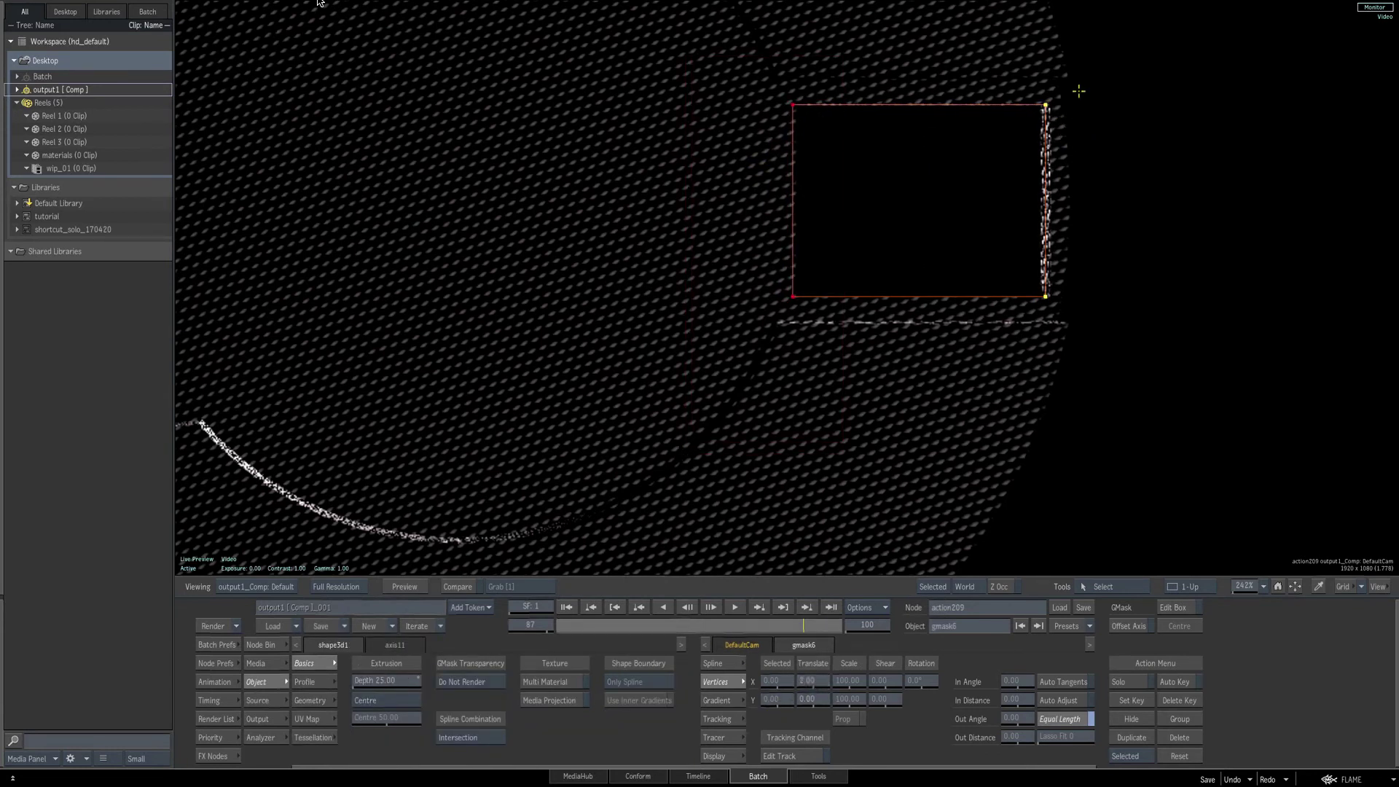
pyautogui.moveTo(1079, 91); pyautogui.dragTo(890, 432)
pyautogui.moveTo(820, 682); pyautogui.dragTo(818, 682)
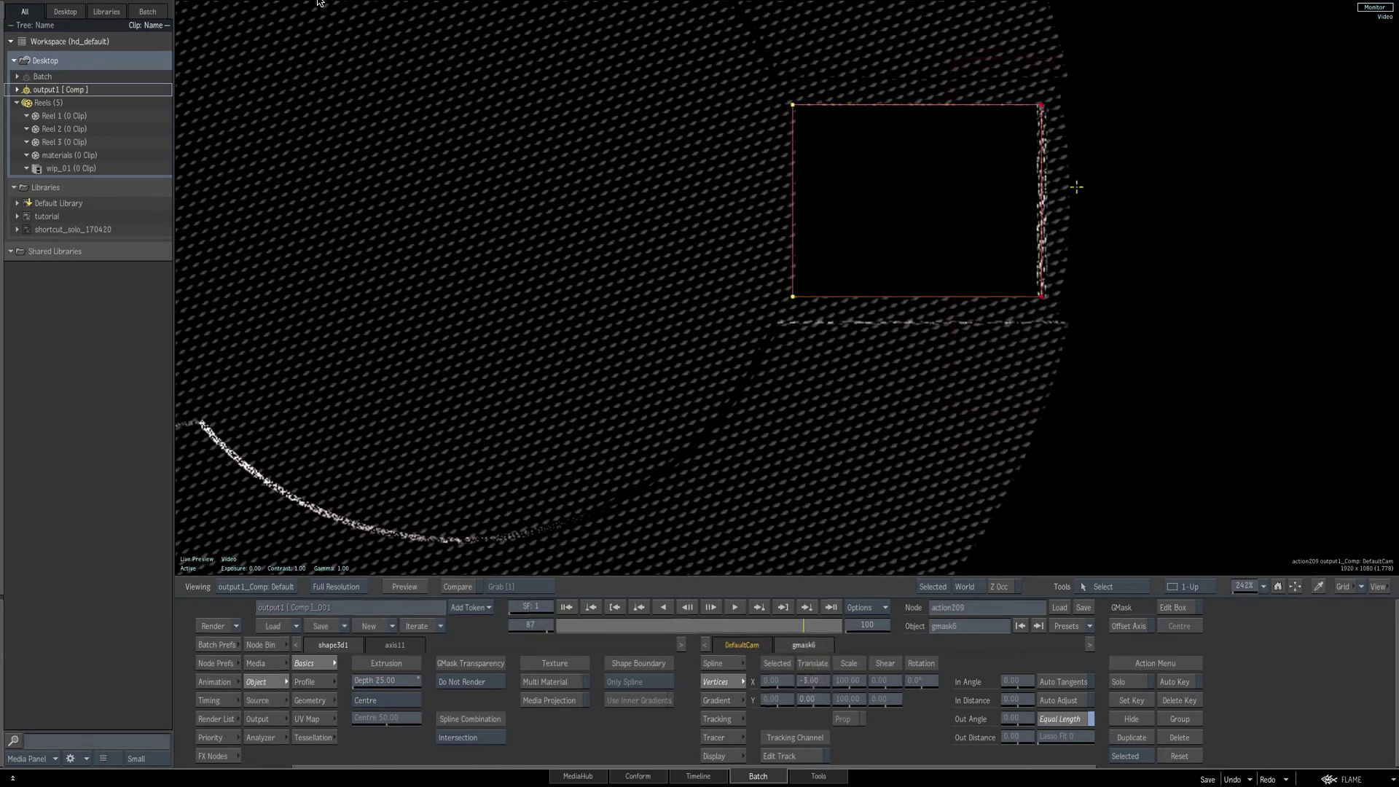
# Set the X rotation of the top-level axis1 to -30° to tilt the dial.
pyautogui.moveTo(1244, 586); pyautogui.dragTo(1188, 587)
pyautogui.press('Escape')
pyautogui.click(593, 70)
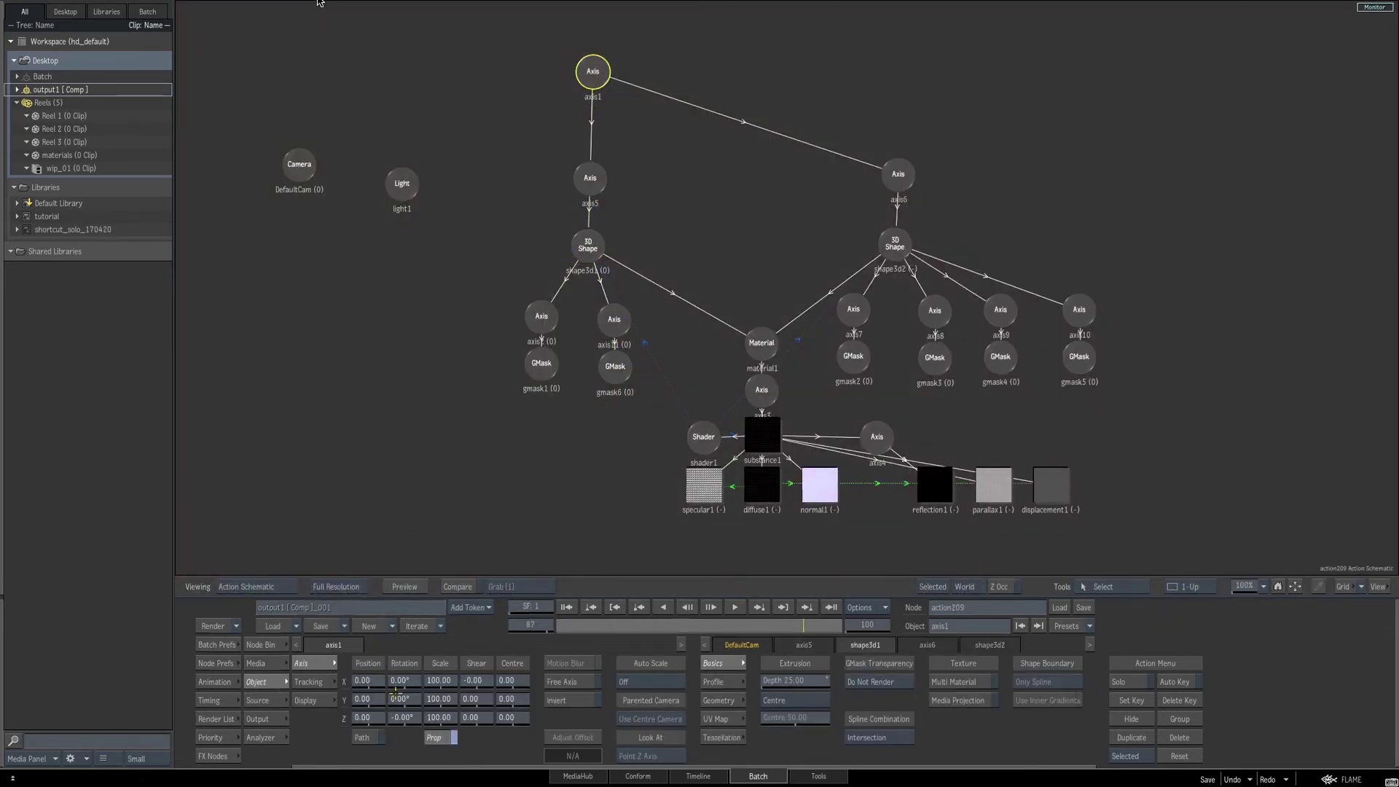
pyautogui.press('Escape')
pyautogui.moveTo(403, 680); pyautogui.dragTo(387, 681)
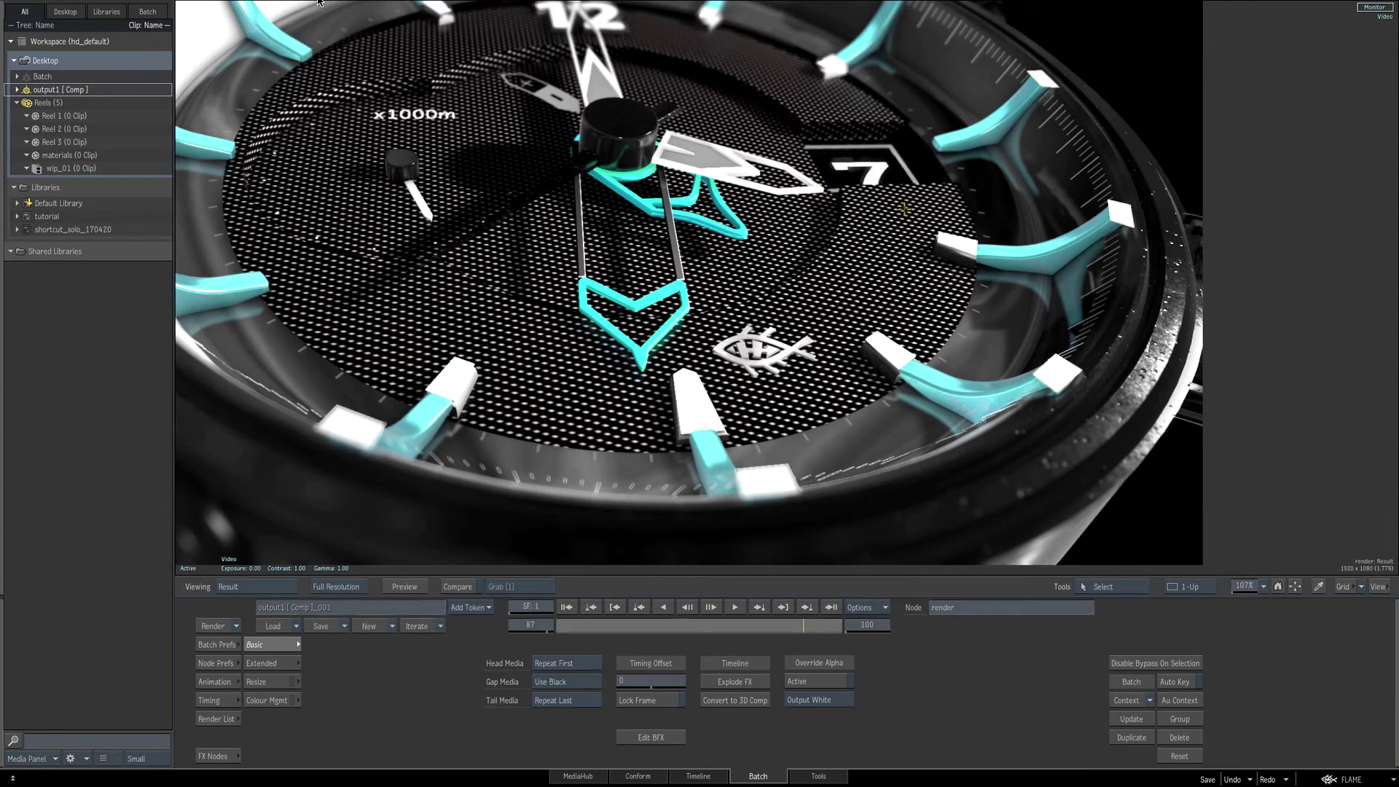
# Add a third 3D Shape under axis1 and delete its default axis and GMask.
pyautogui.press('F4')
pyautogui.press('Escape')
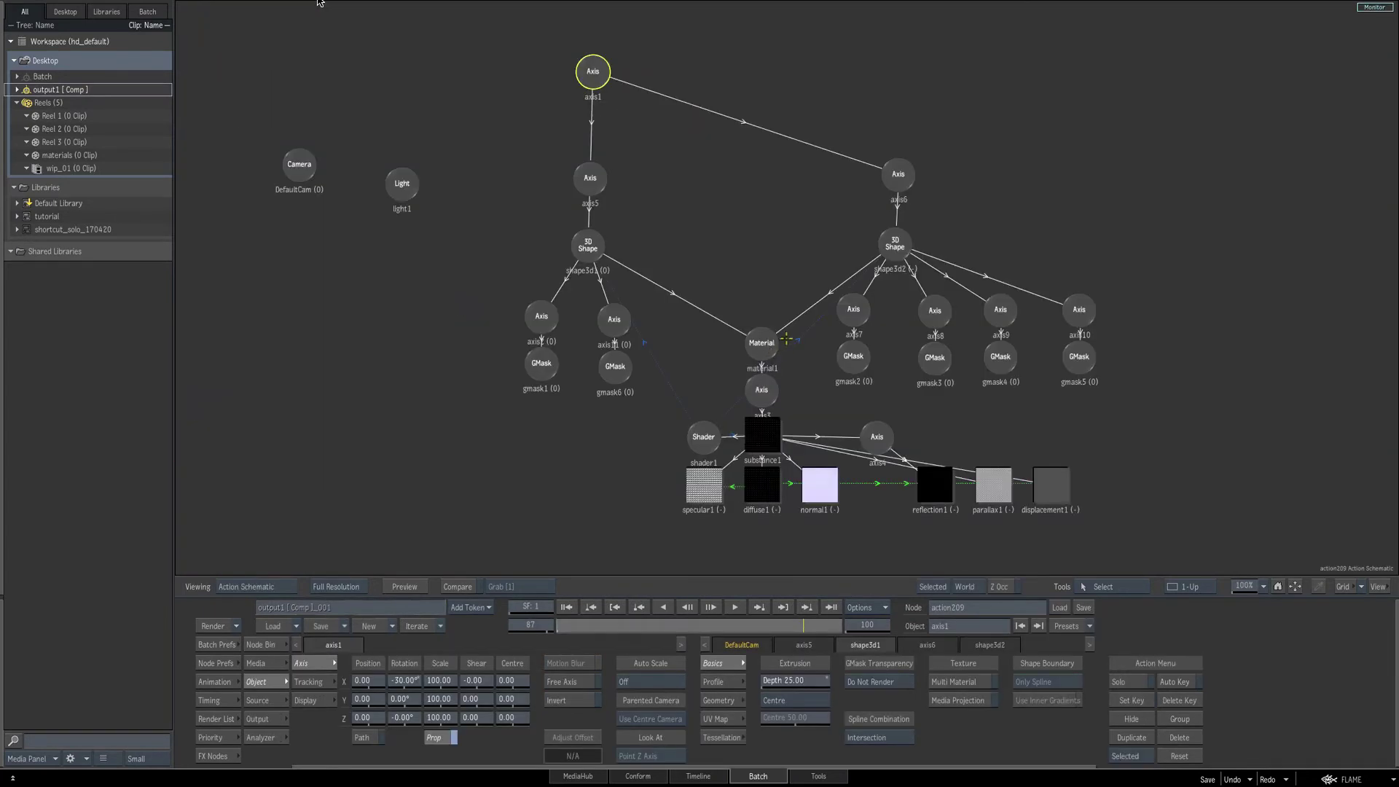
pyautogui.click(262, 645)
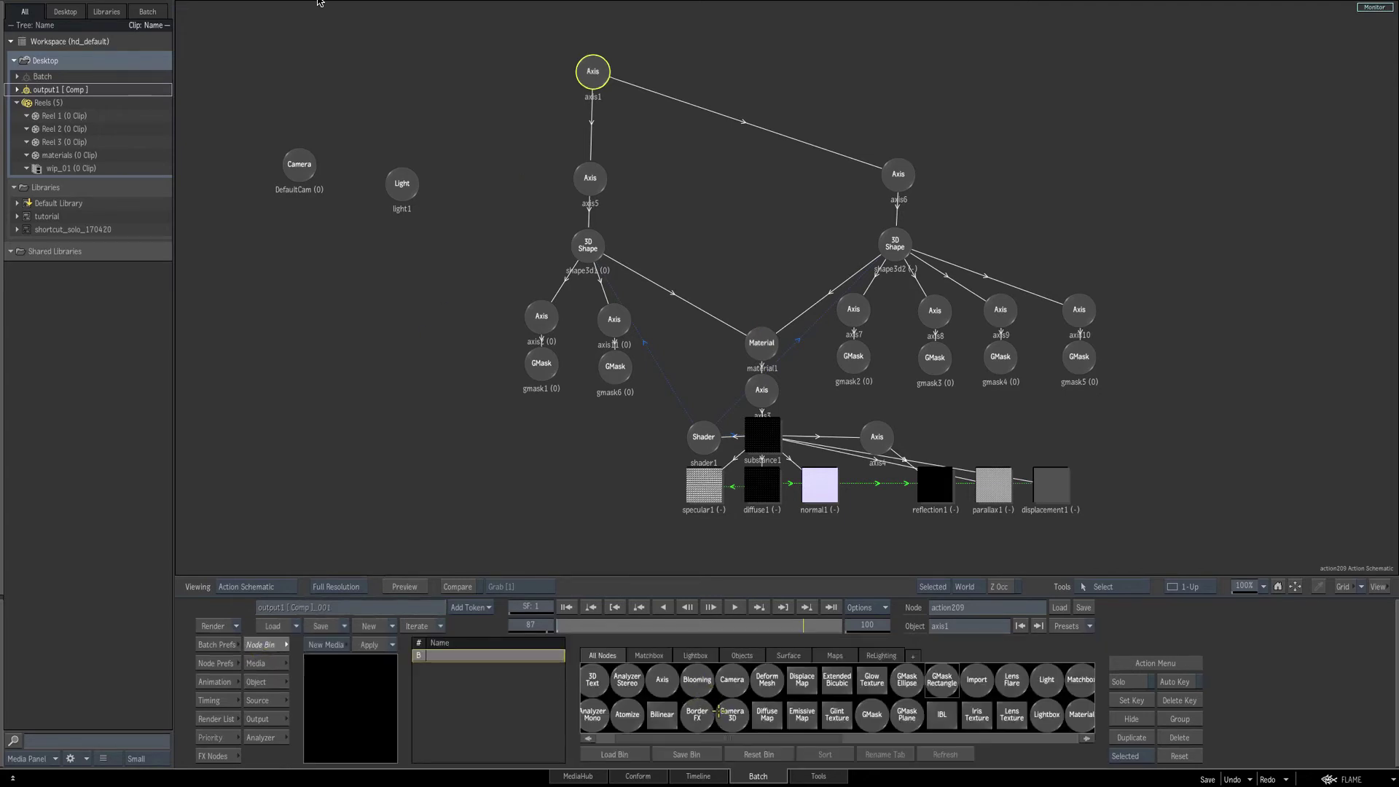
pyautogui.press('3')
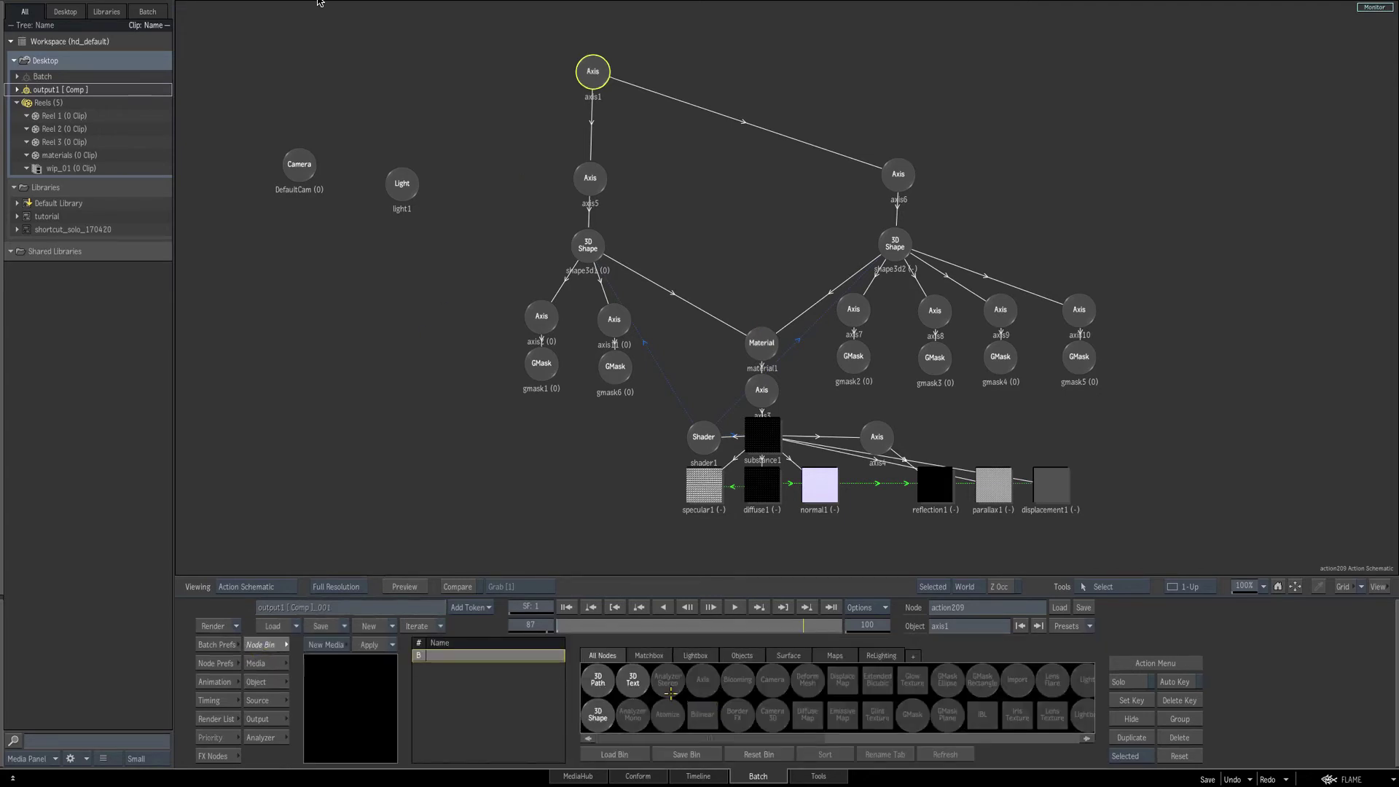
pyautogui.click(598, 718)
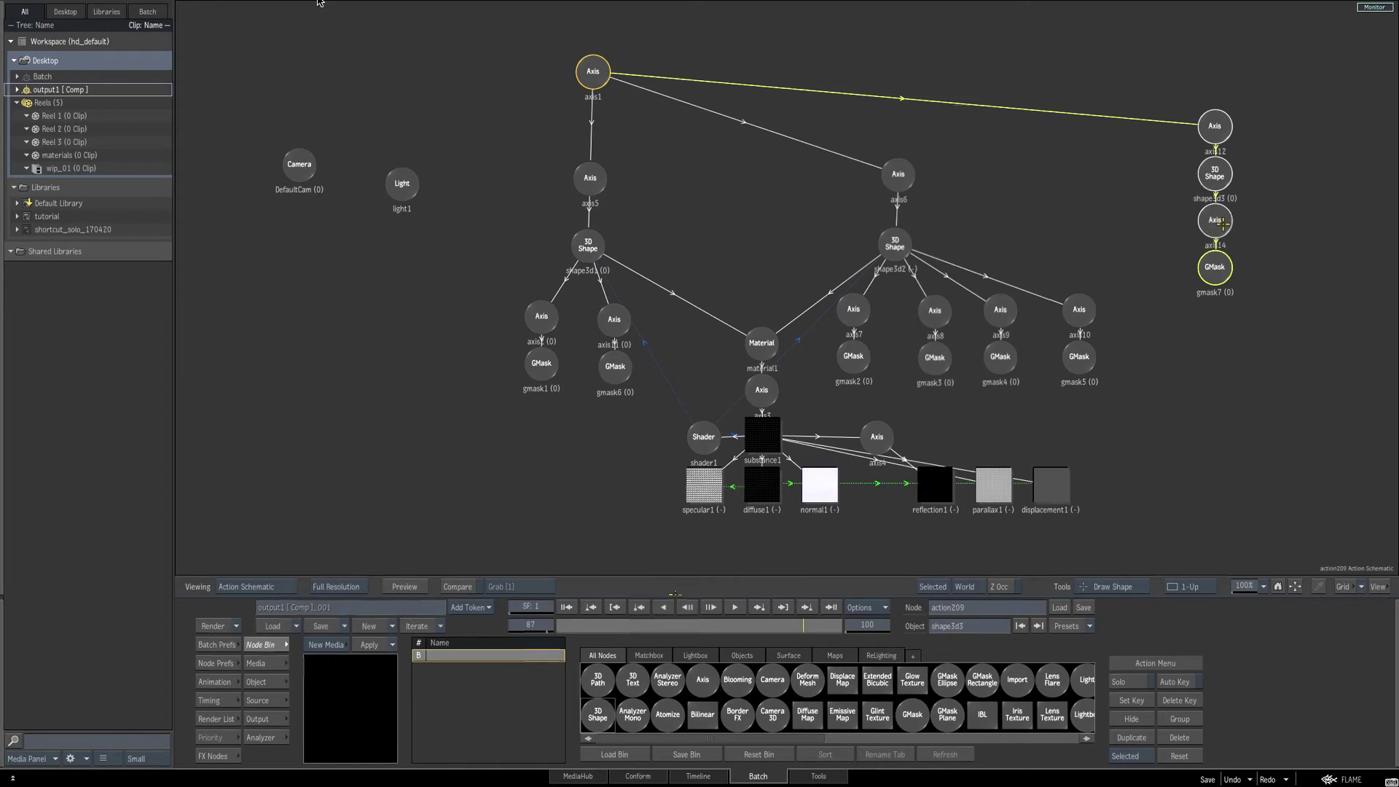
pyautogui.moveTo(1223, 225); pyautogui.dragTo(1218, 275)
pyautogui.press('Delete')
pyautogui.moveTo(1229, 173); pyautogui.dragTo(1227, 175)
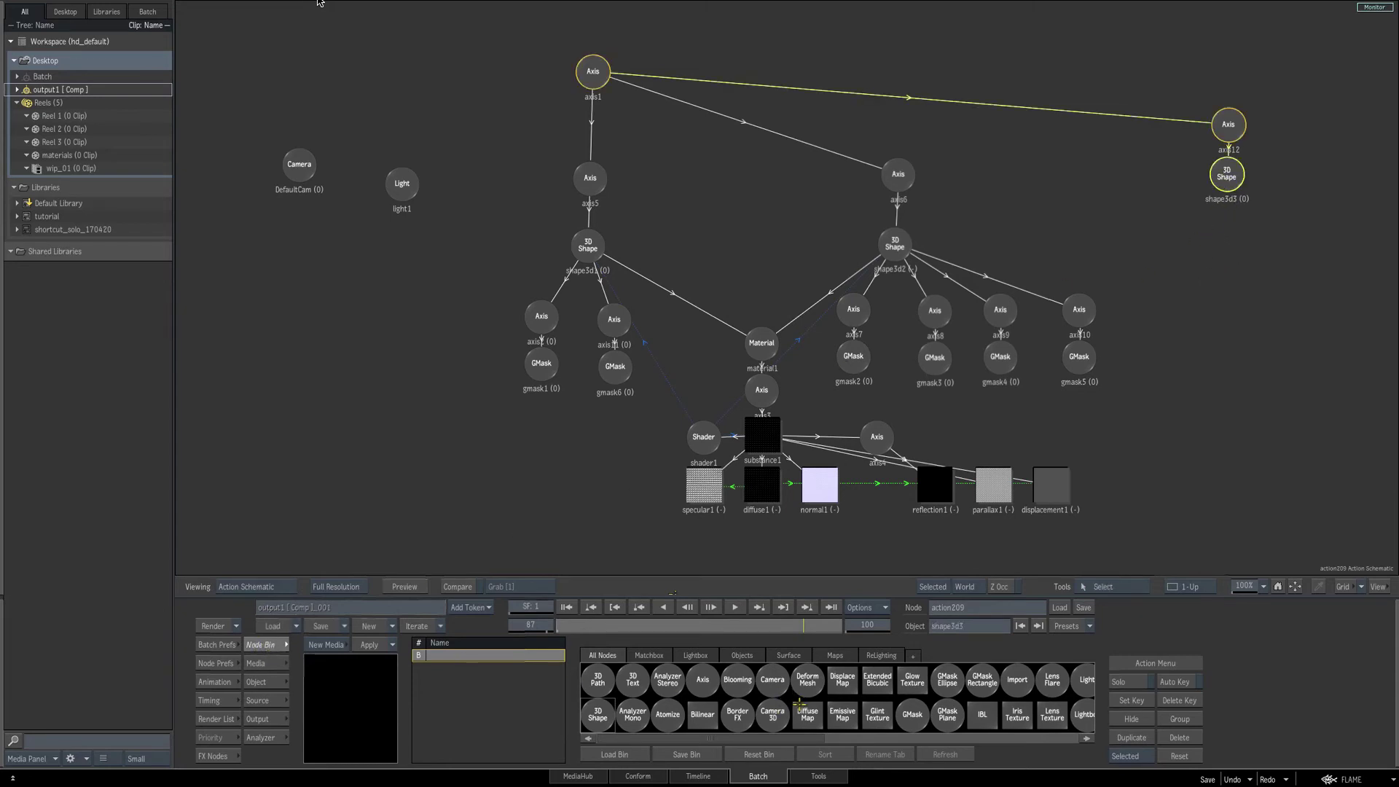
# Add a GMask Rectangle under the third 3D shape and draw a centred rectangle about a fifth of the dial's width.
pyautogui.press('g')
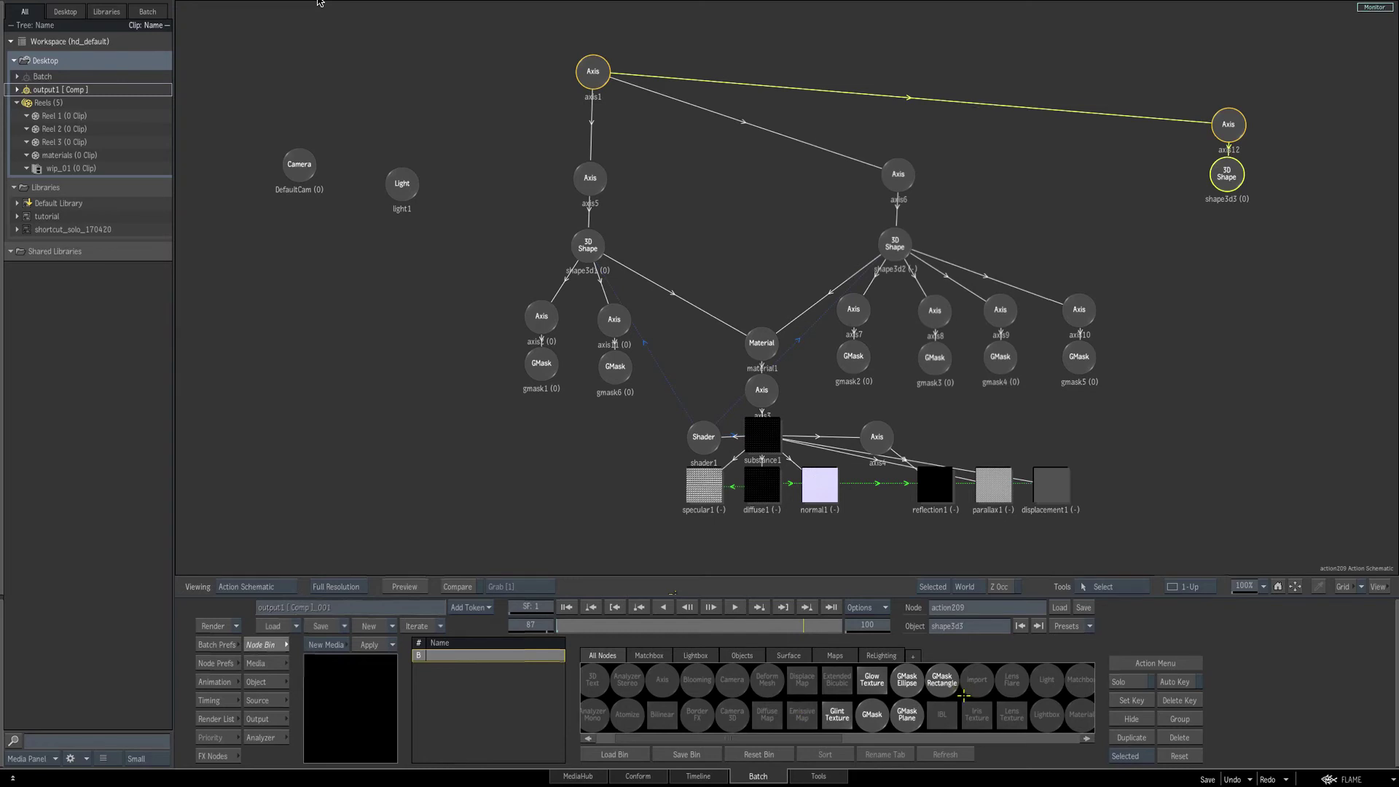
pyautogui.click(945, 682)
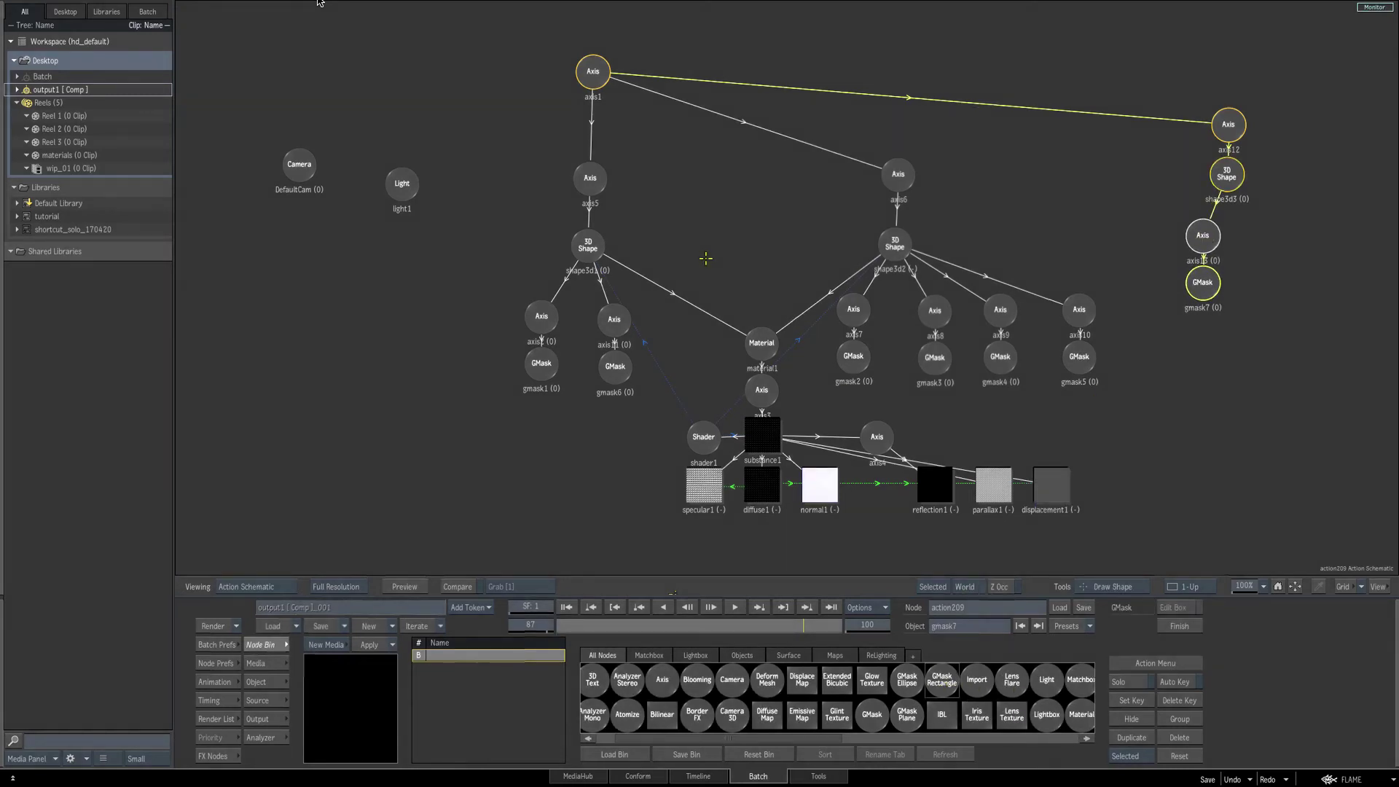
pyautogui.press('F4')
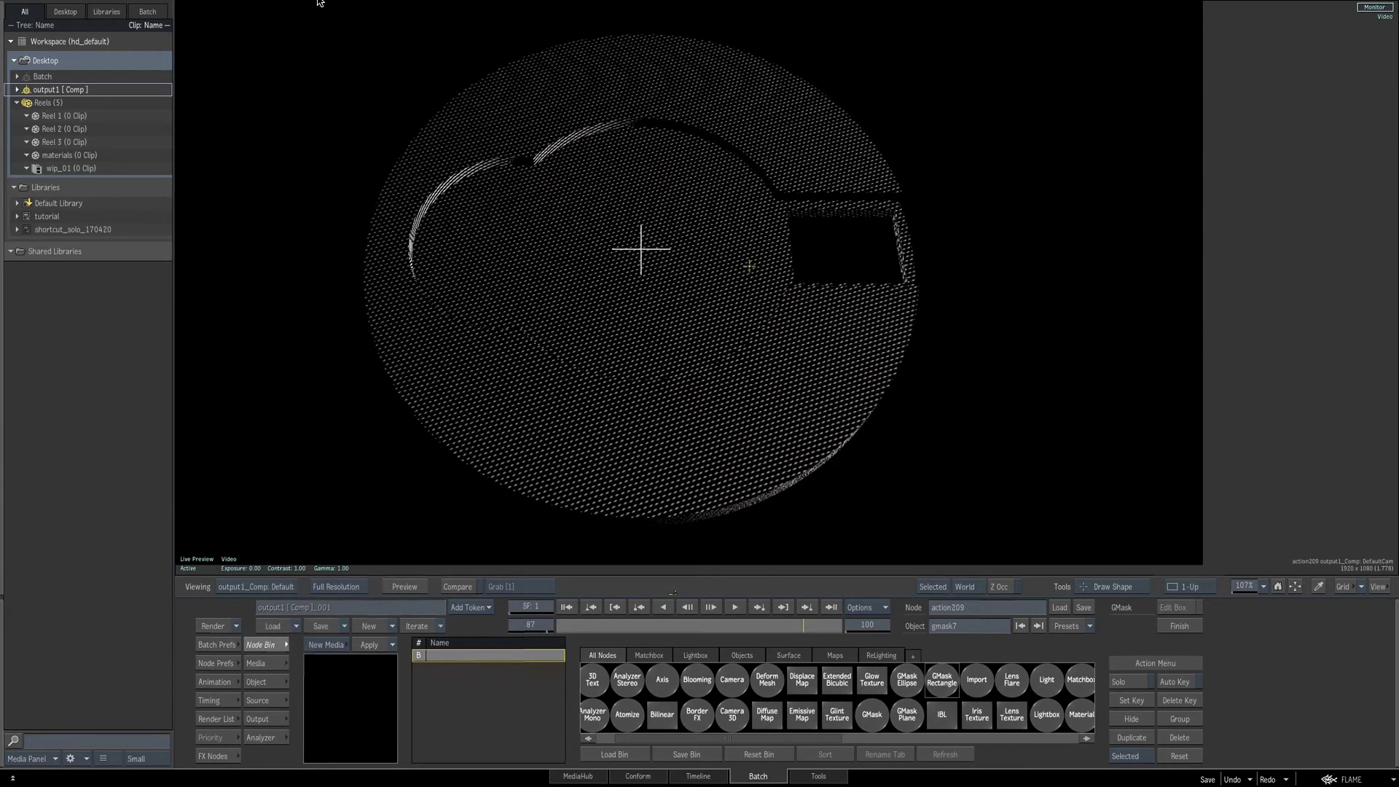
pyautogui.moveTo(679, 245); pyautogui.dragTo(696, 284)
pyautogui.press('Escape')
# Duplicate the rectangle mask together with its axis and parent the copy to the third 3D shape.
pyautogui.moveTo(1237, 256); pyautogui.dragTo(989, 252)
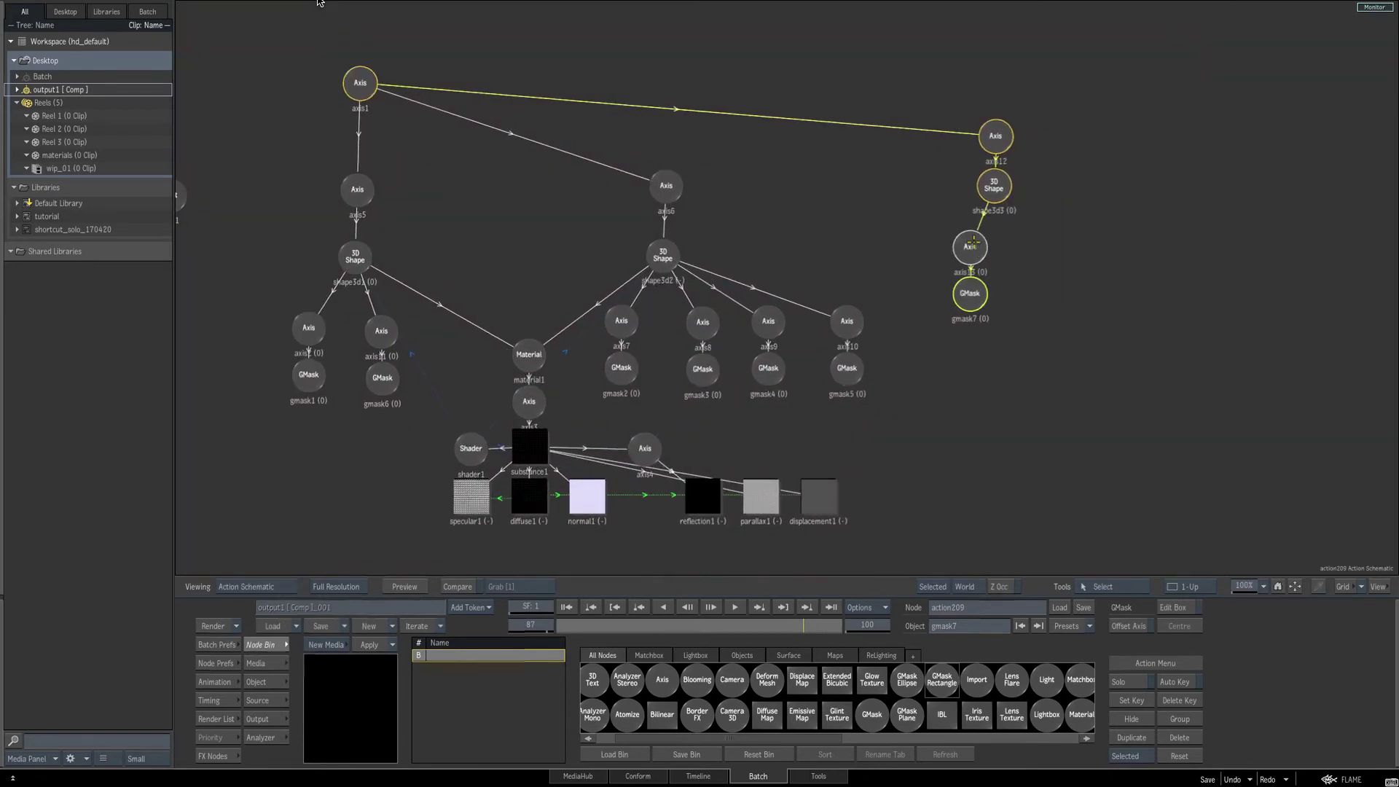
pyautogui.click(984, 250)
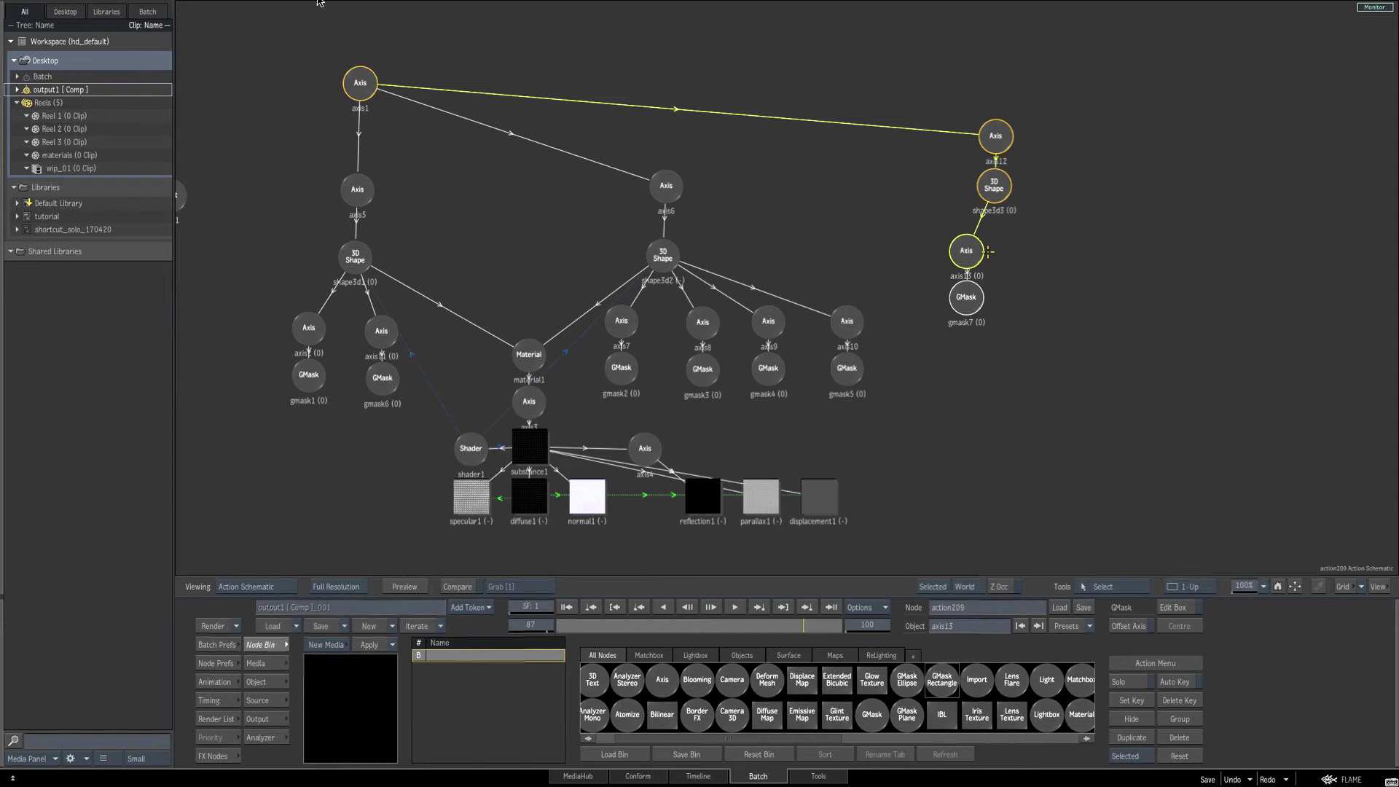
pyautogui.hotkey('ctrl', 'd')
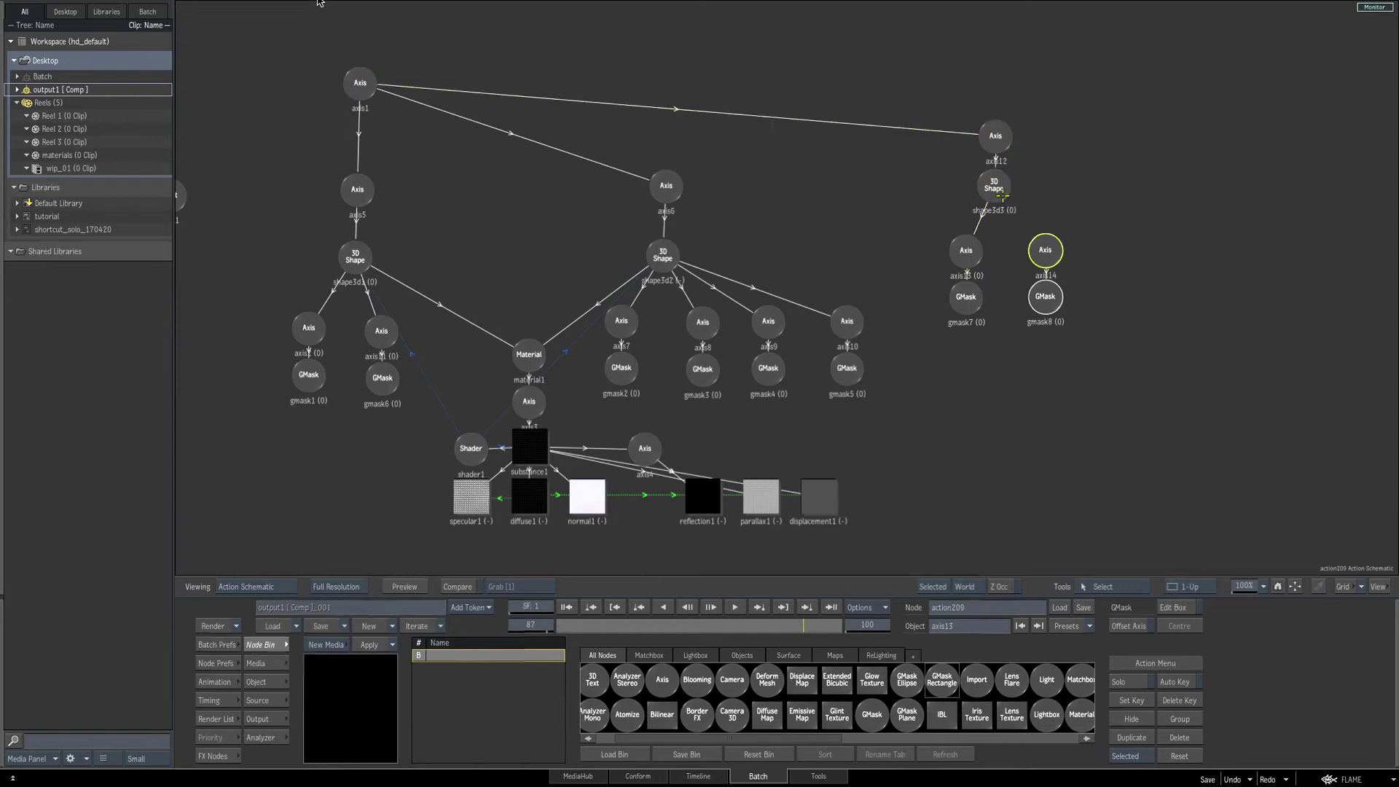
pyautogui.moveTo(1003, 195); pyautogui.dragTo(1044, 252)
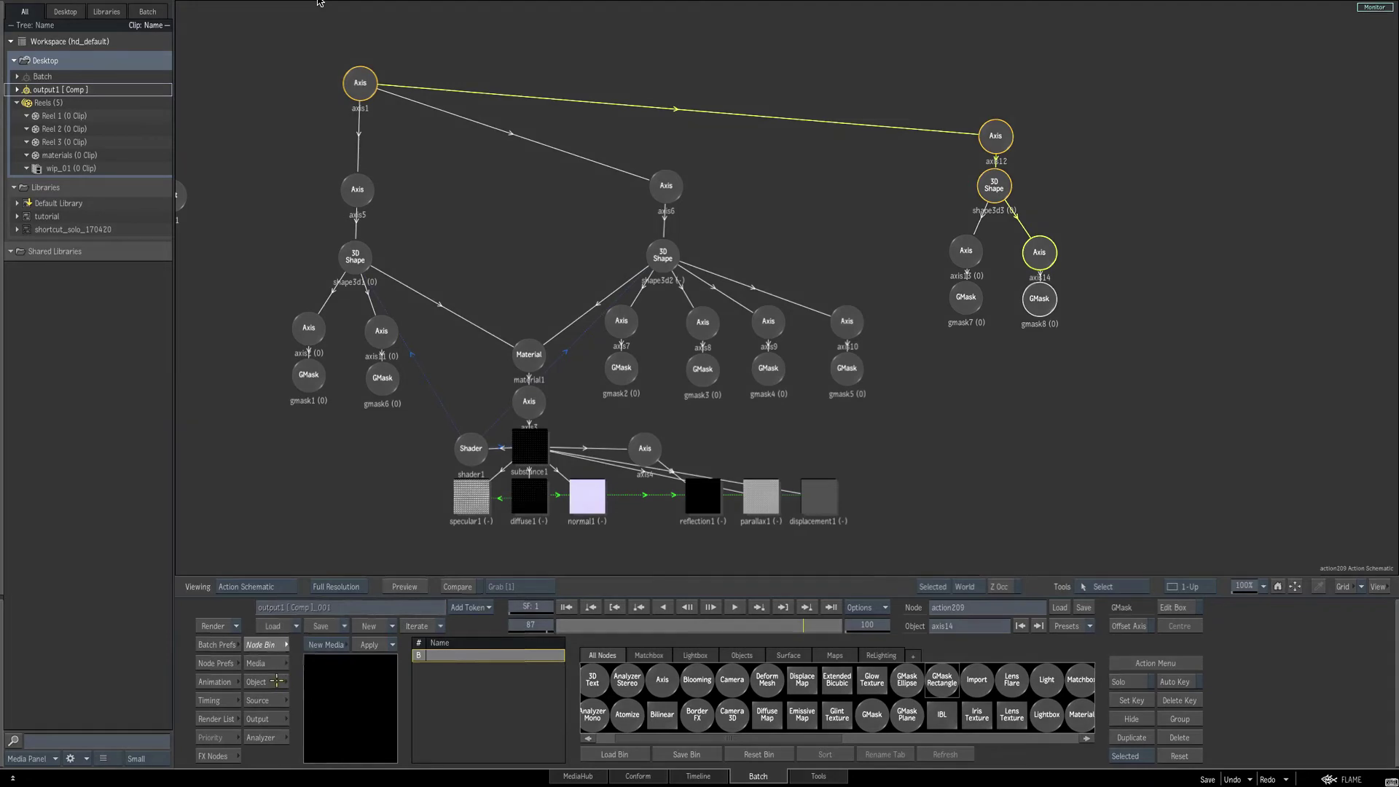
# Scale the duplicated rectangle mask's axis14 proportionally to 91 and show the icons of all objects.
pyautogui.press('F4')
pyautogui.click(271, 686)
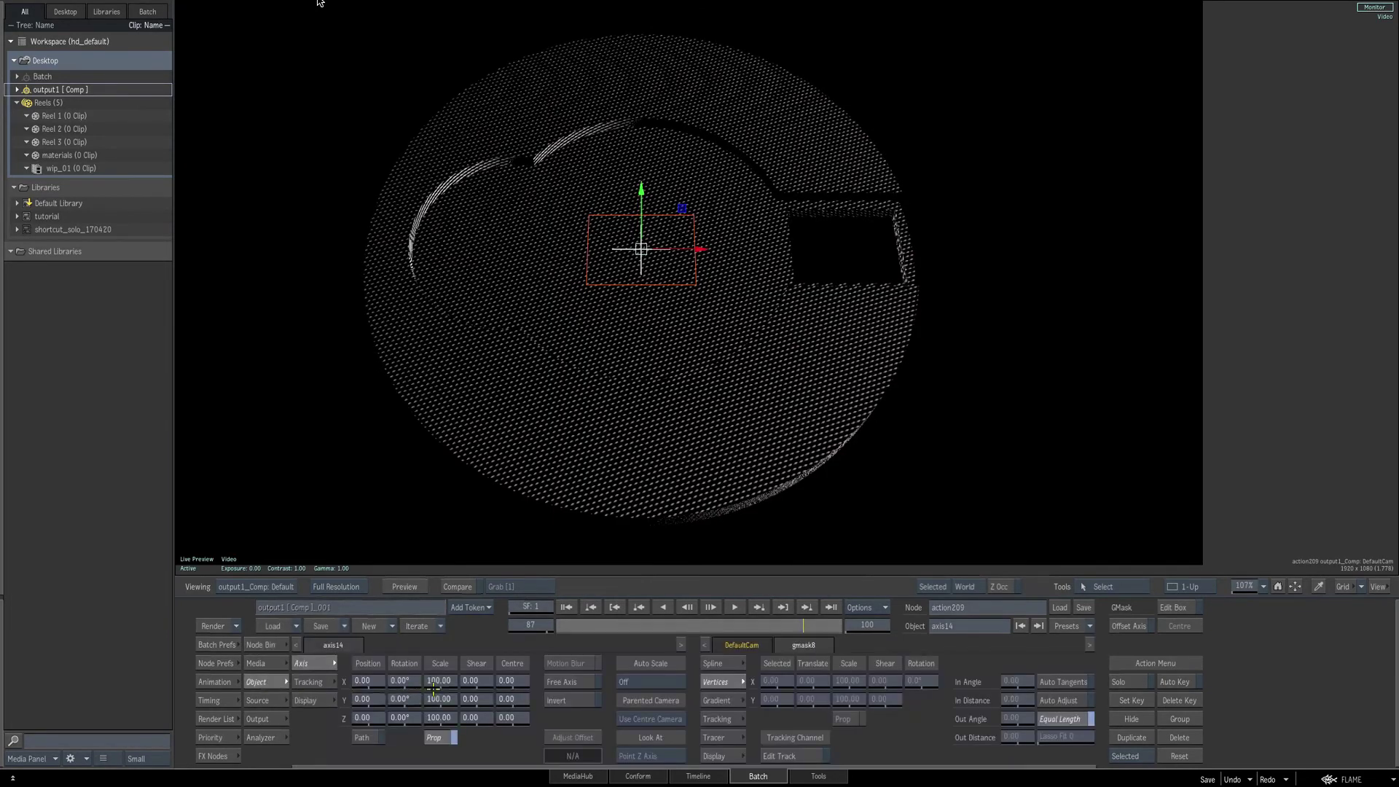
pyautogui.moveTo(433, 689); pyautogui.dragTo(457, 636)
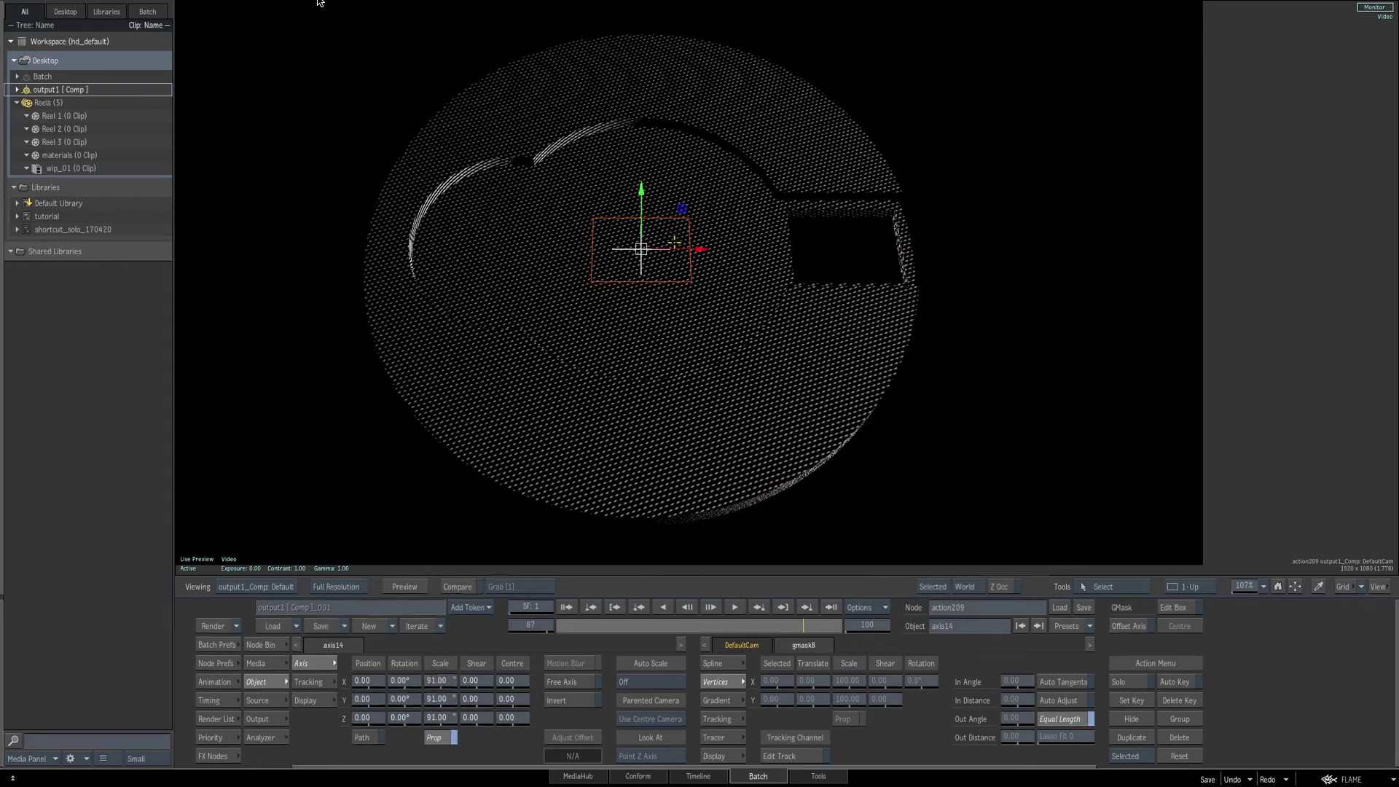
pyautogui.hotkey('ctrl', 'i')
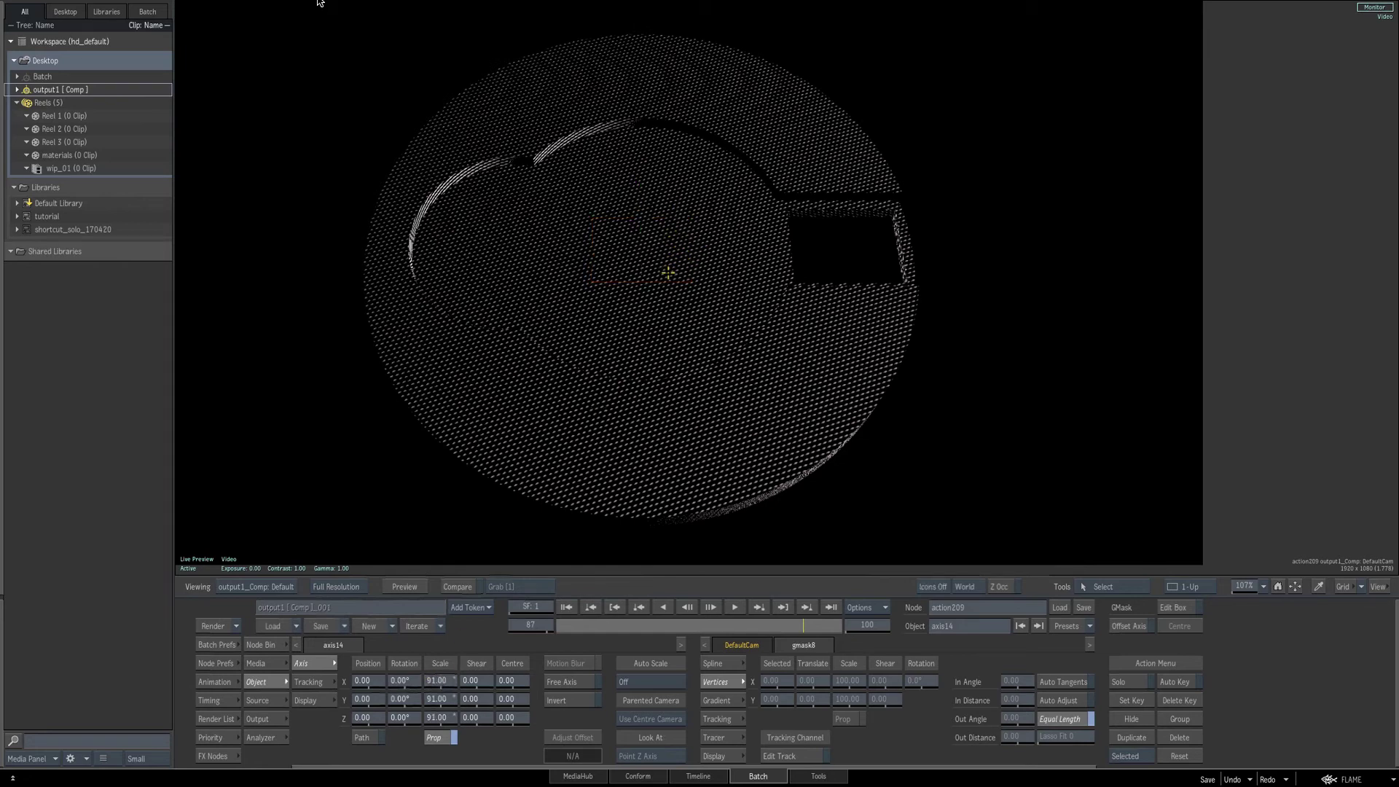
pyautogui.press('i')
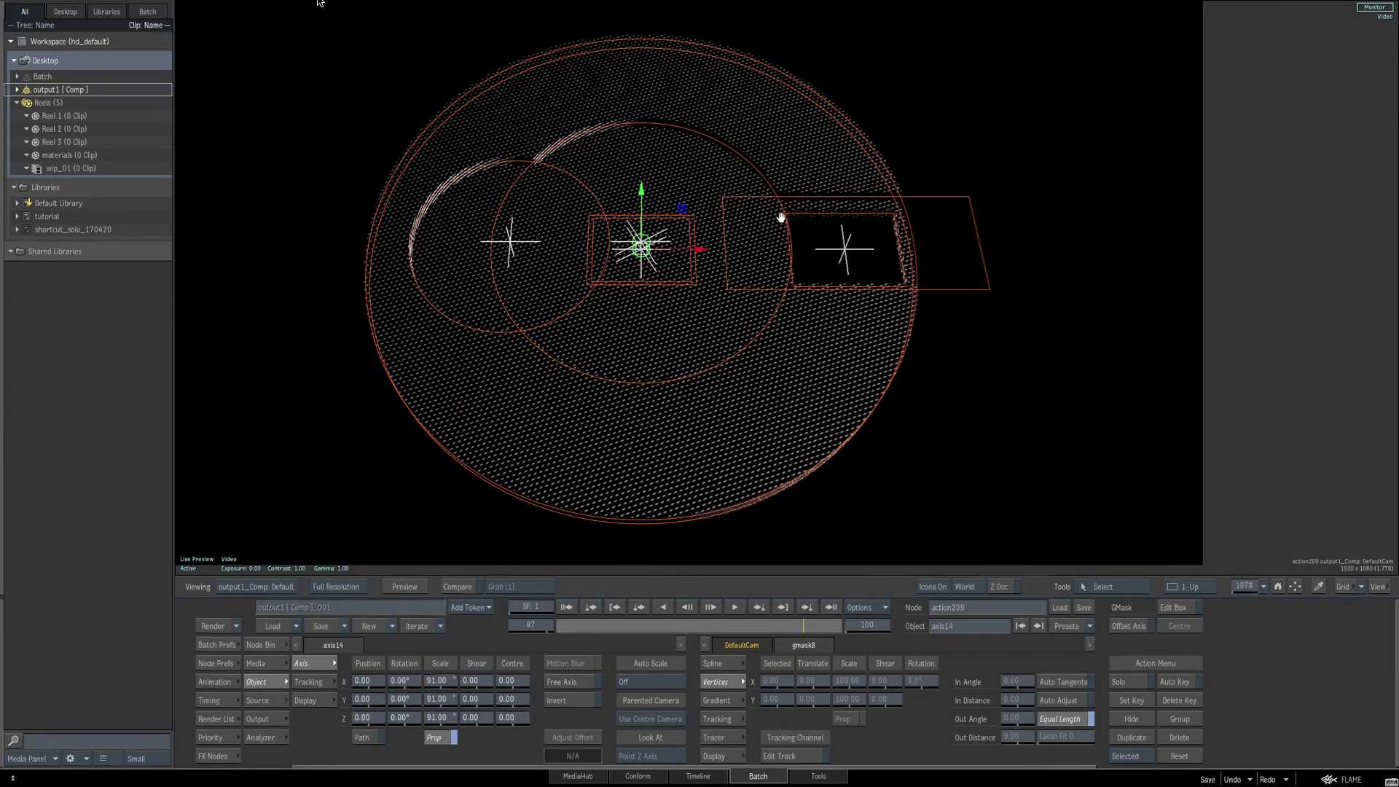
pyautogui.moveTo(781, 219); pyautogui.dragTo(846, 226)
pyautogui.moveTo(1245, 589); pyautogui.dragTo(1333, 589)
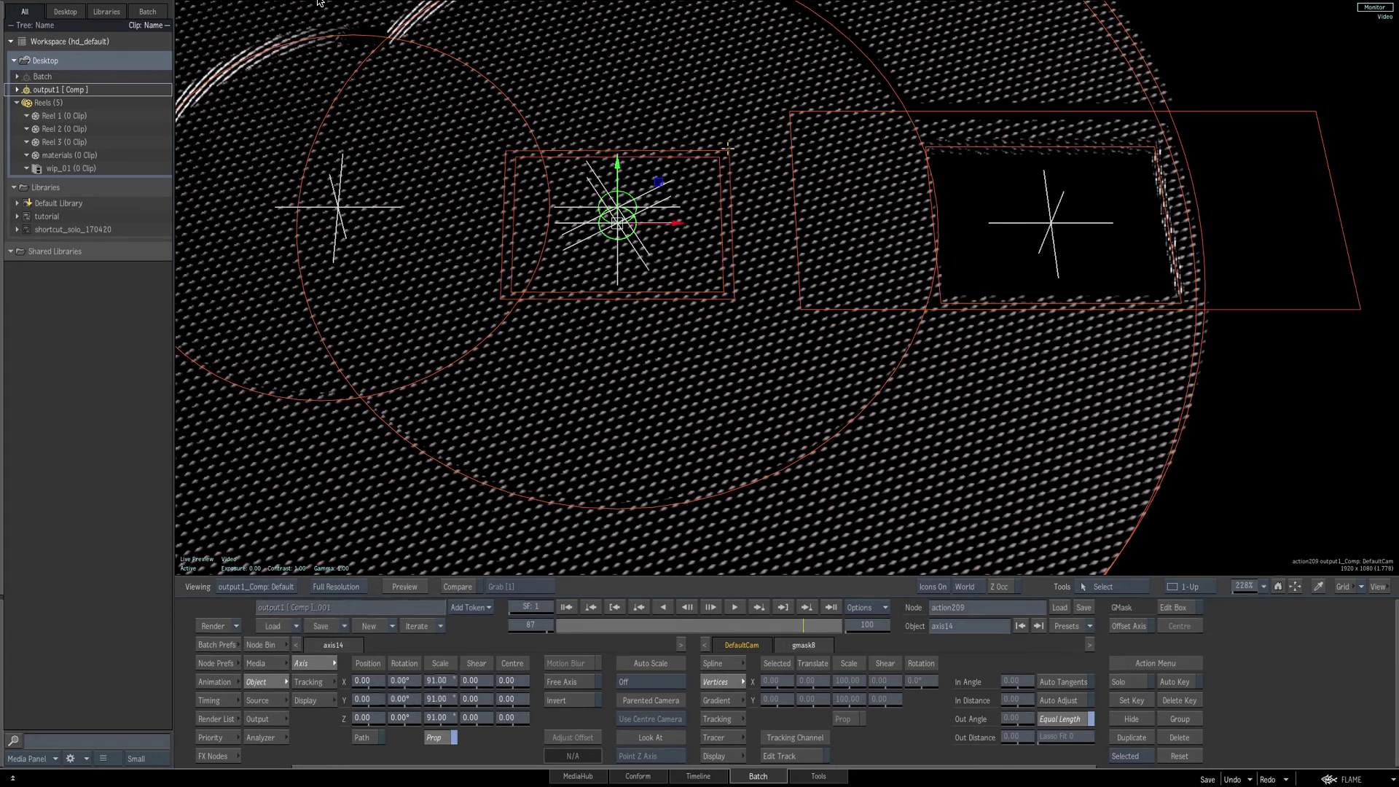
# Move the third 3D shape's axis12 to X position 345, onto the date-window cutout, and hide the icons.
pyautogui.press('F4')
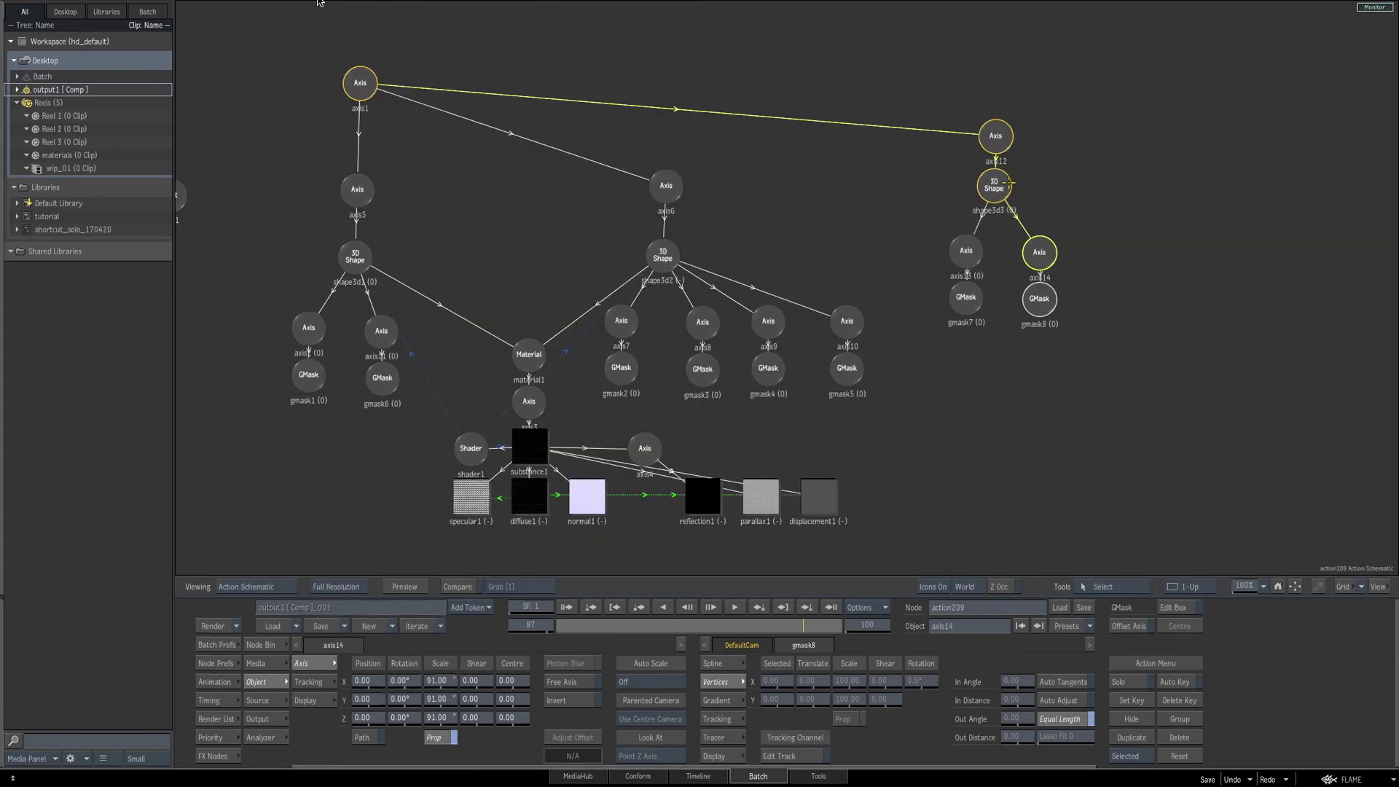
pyautogui.click(1009, 182)
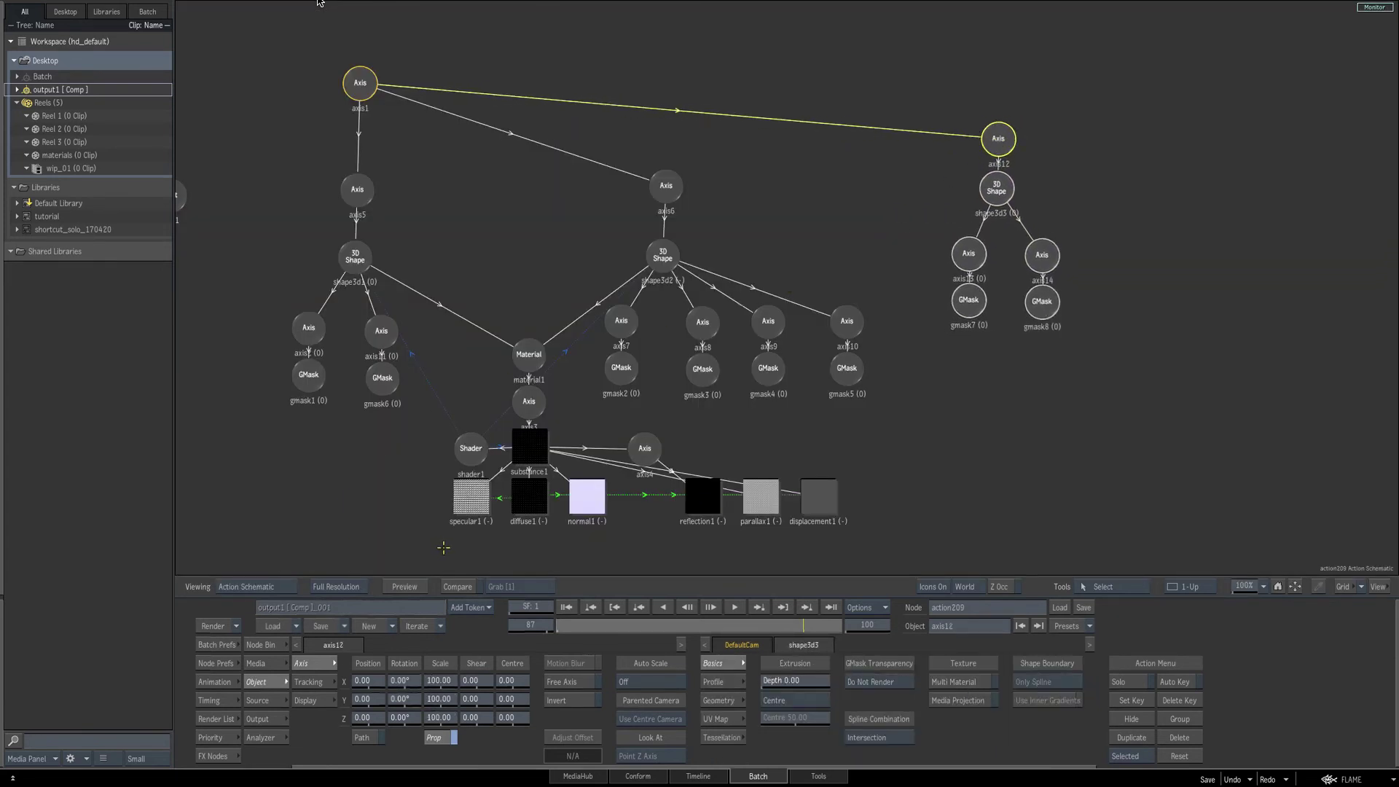
pyautogui.press('F1')
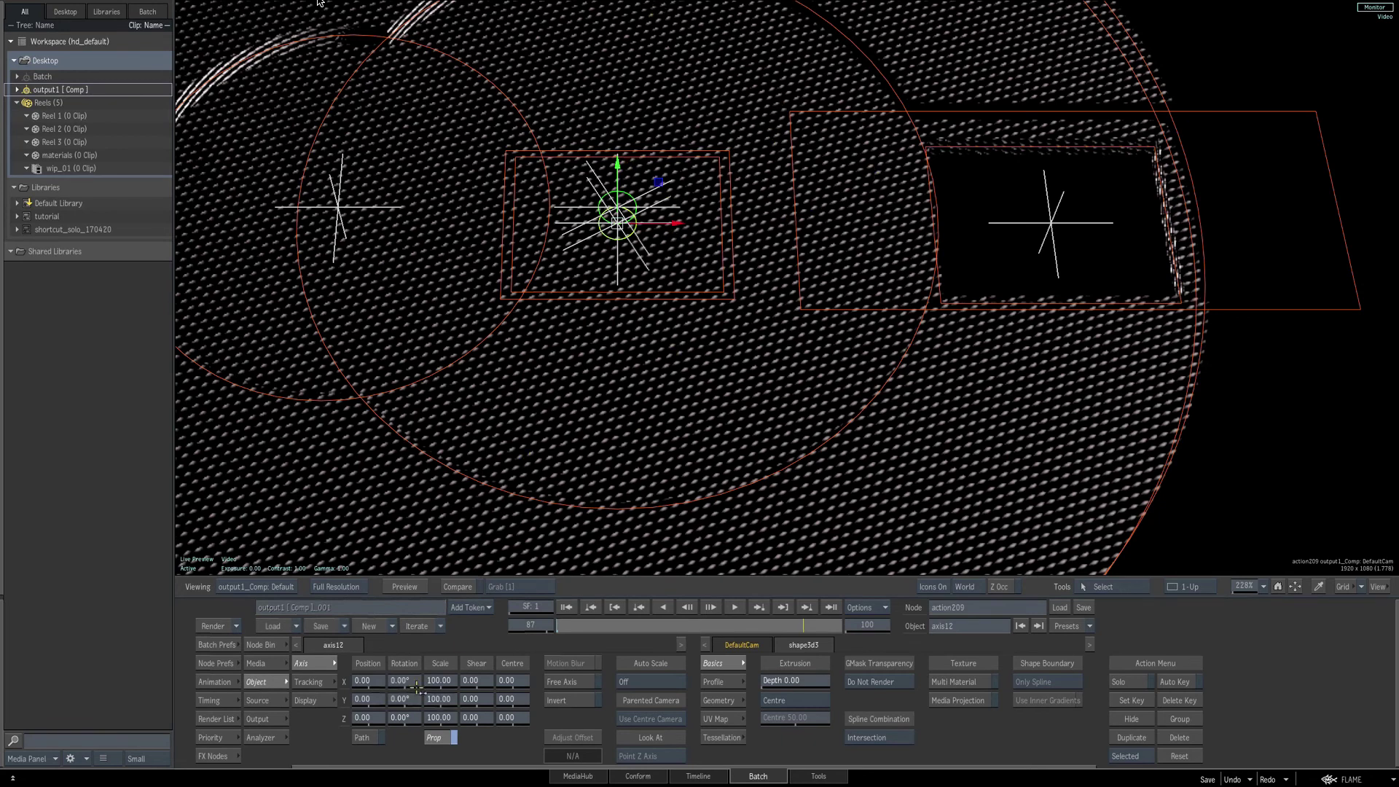
pyautogui.moveTo(364, 683); pyautogui.dragTo(488, 643)
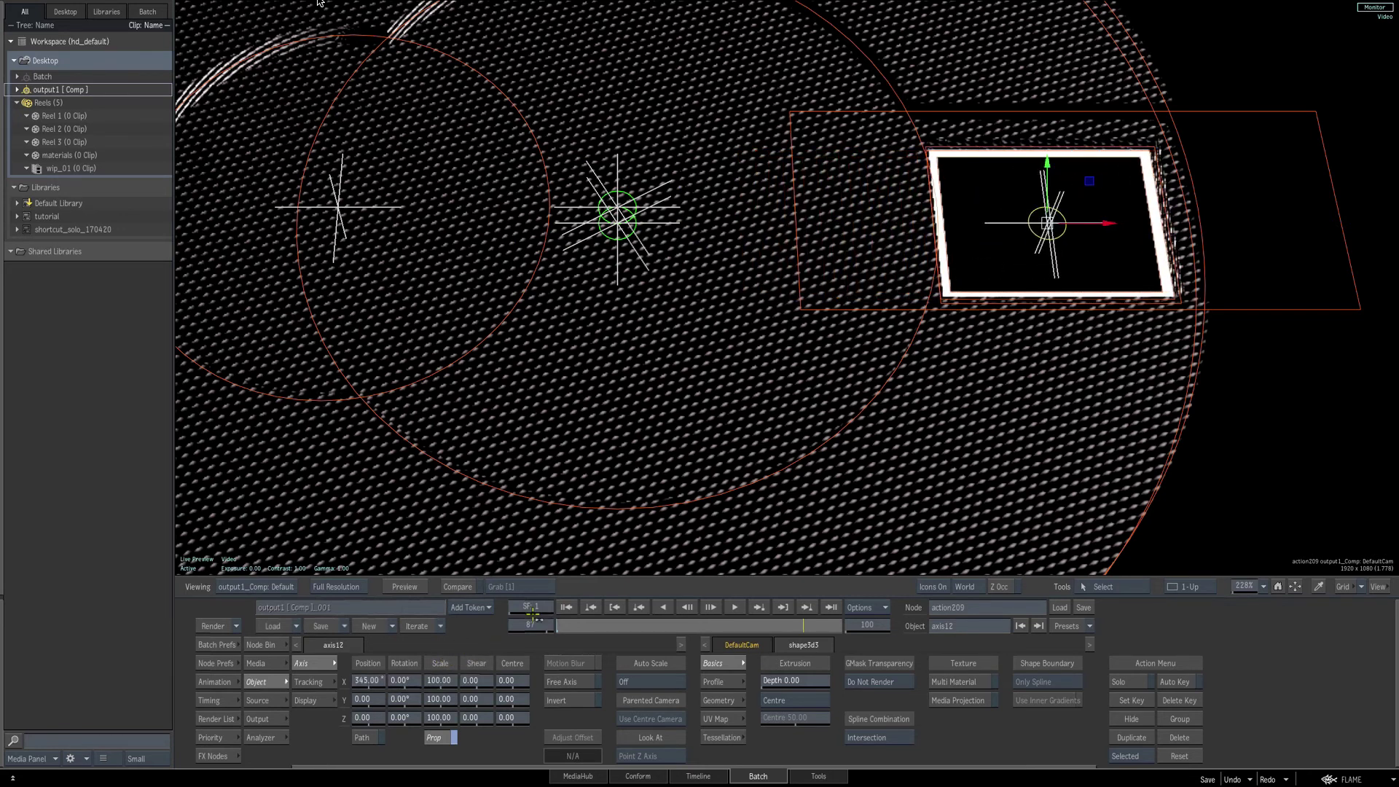
pyautogui.scroll(-5, 907, 400)
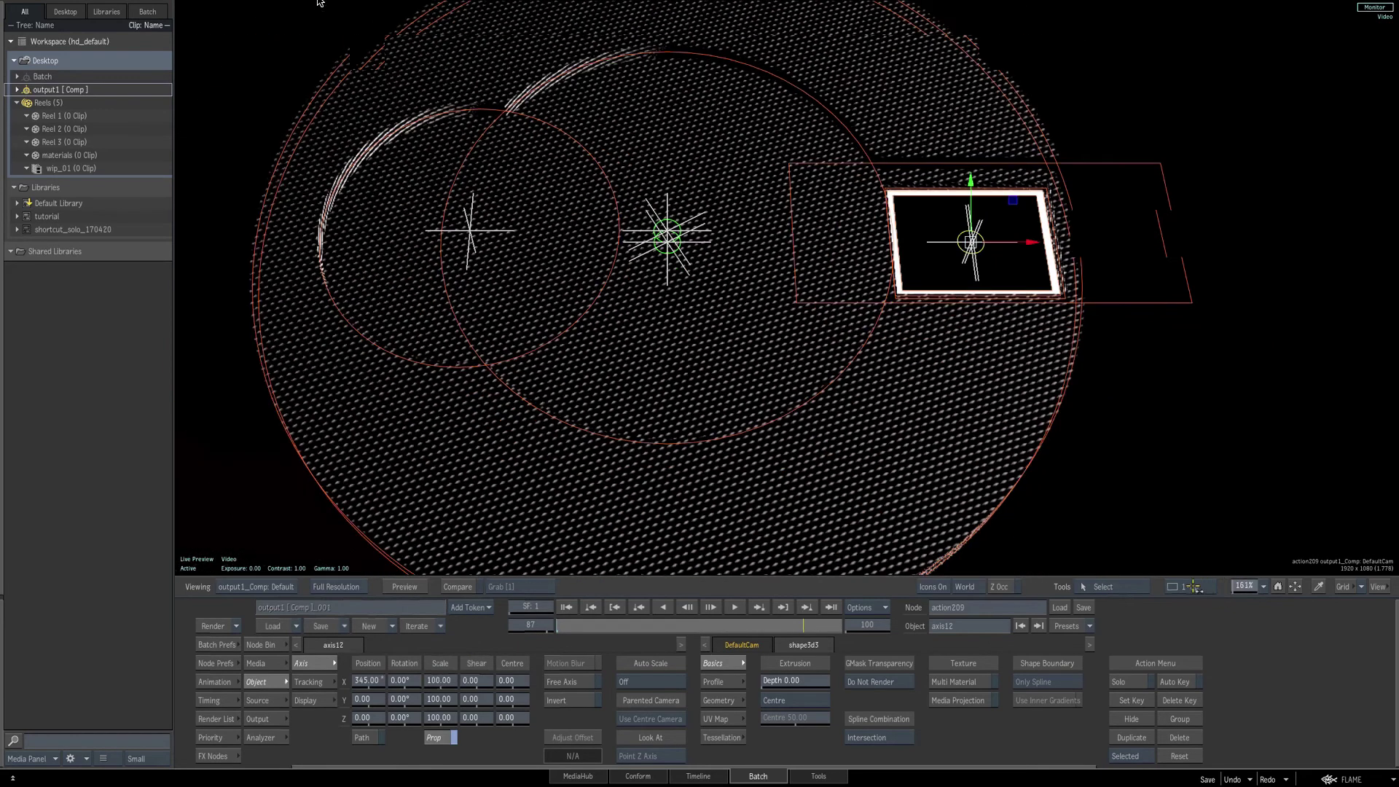
pyautogui.press('i')
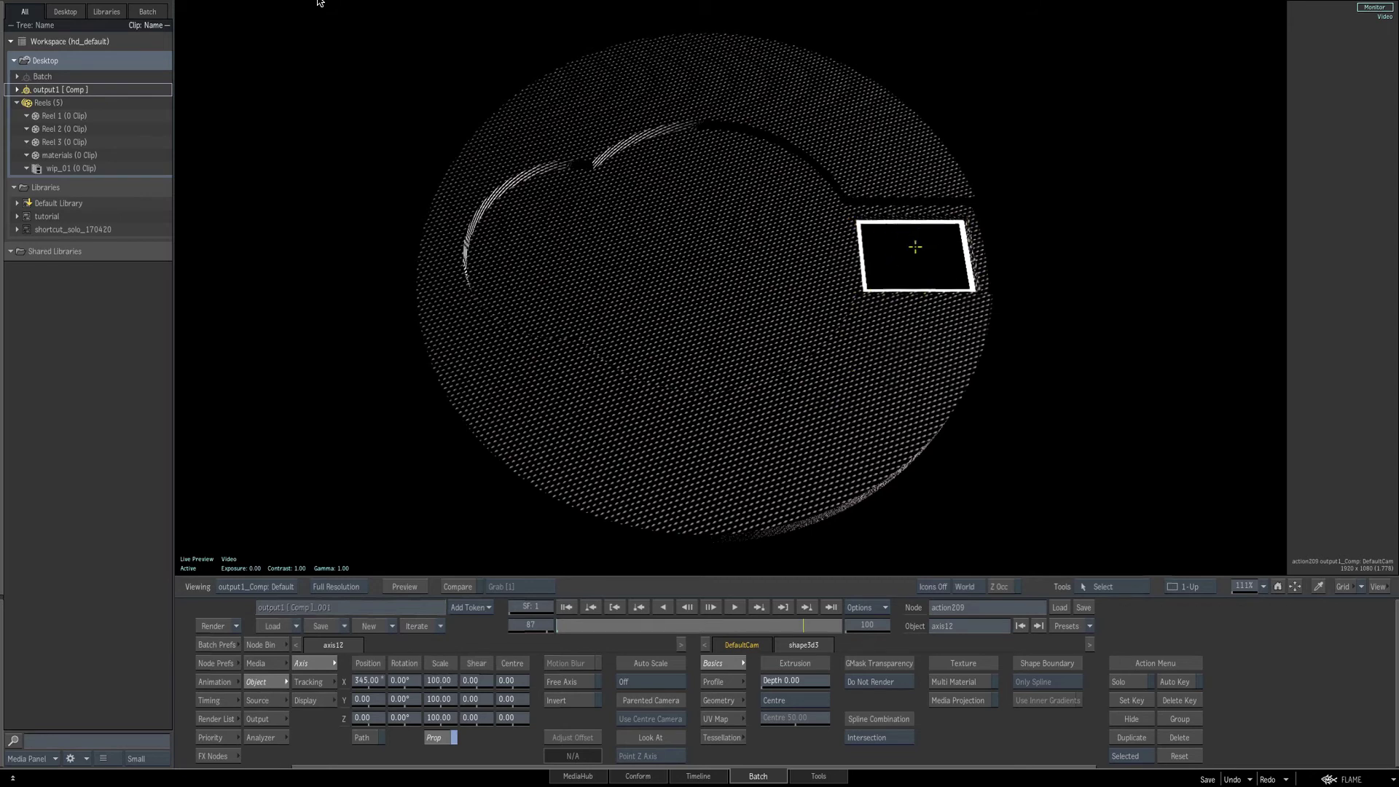
# Add a 3D Text node with its own axis to the schematic and parent that axis to axis1.
pyautogui.press('F4')
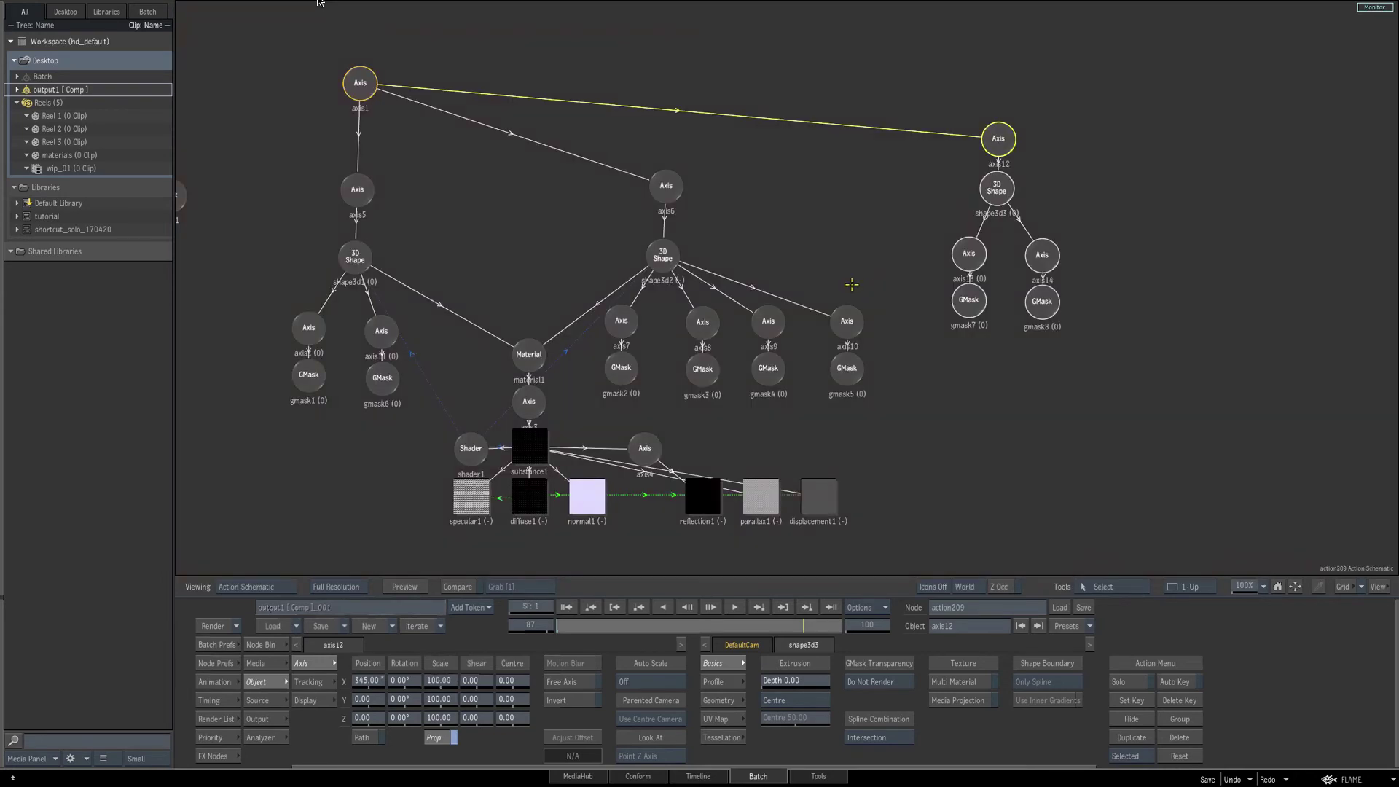
pyautogui.click(264, 645)
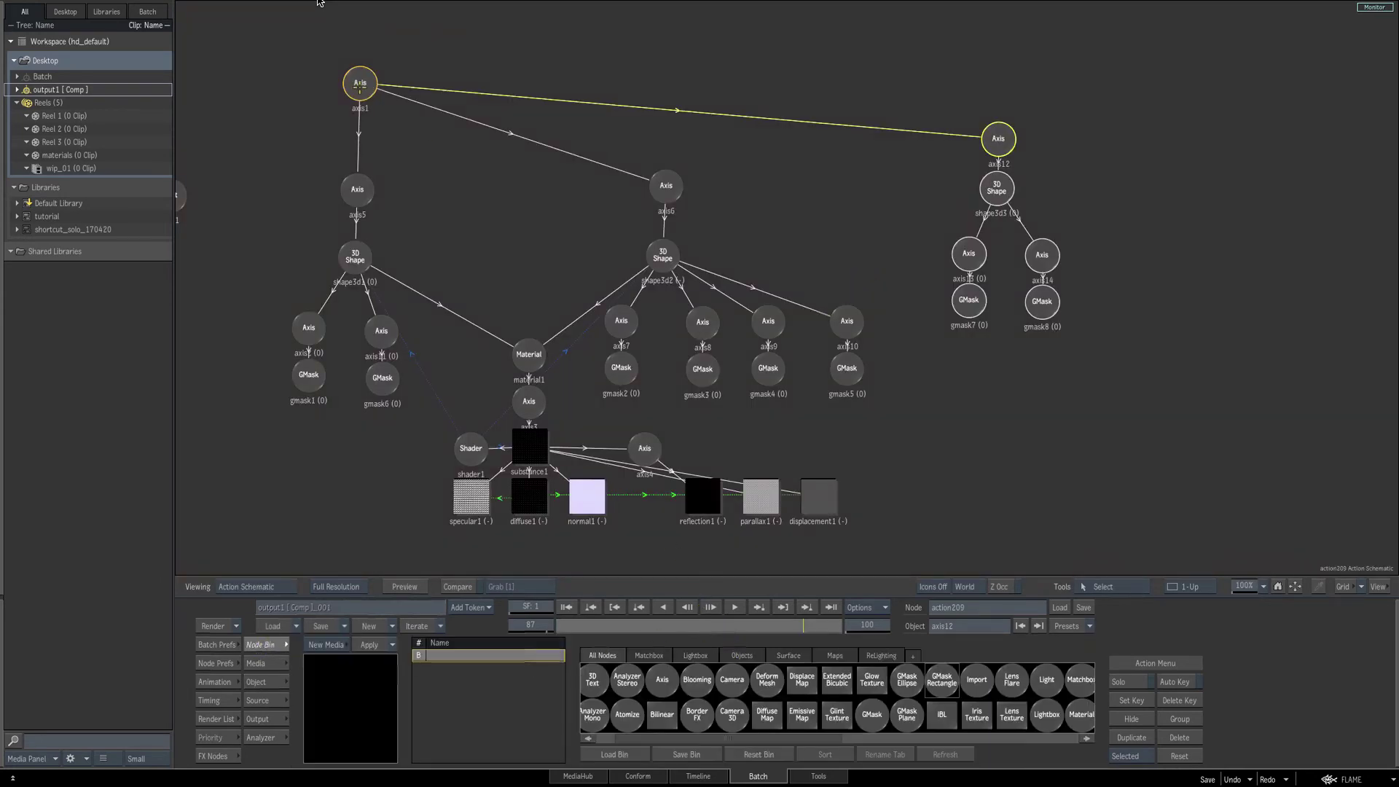
pyautogui.moveTo(360, 85); pyautogui.dragTo(358, 70)
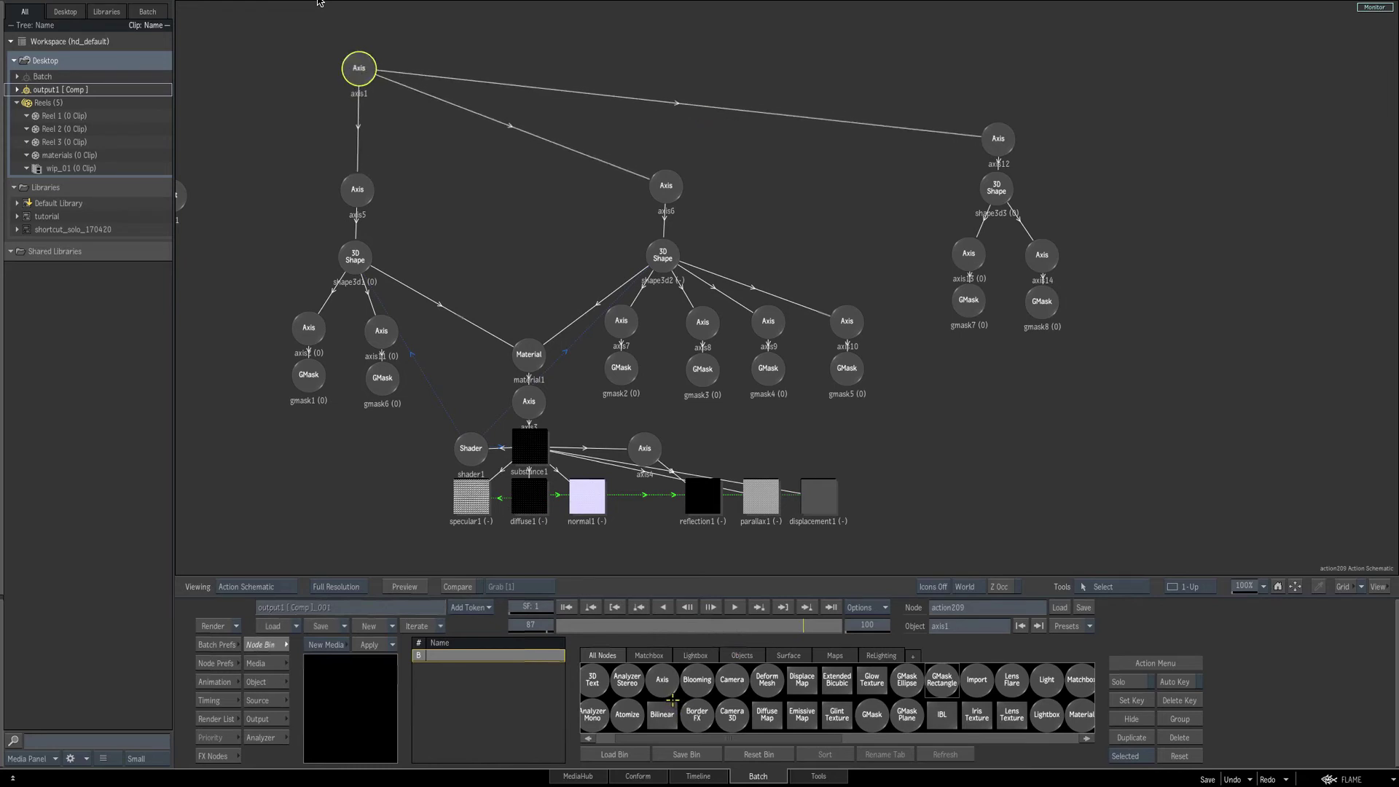
pyautogui.press('3')
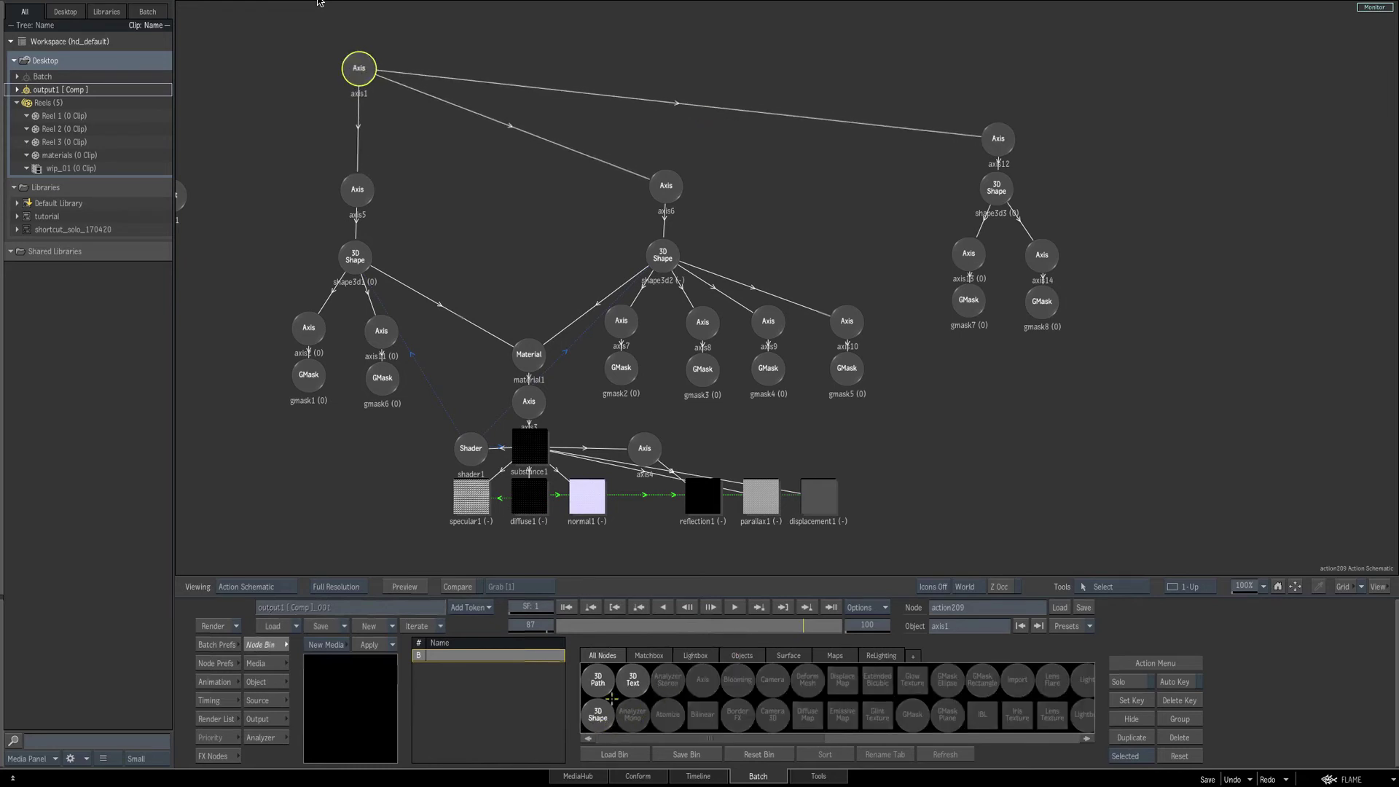
pyautogui.moveTo(633, 681); pyautogui.dragTo(1154, 185)
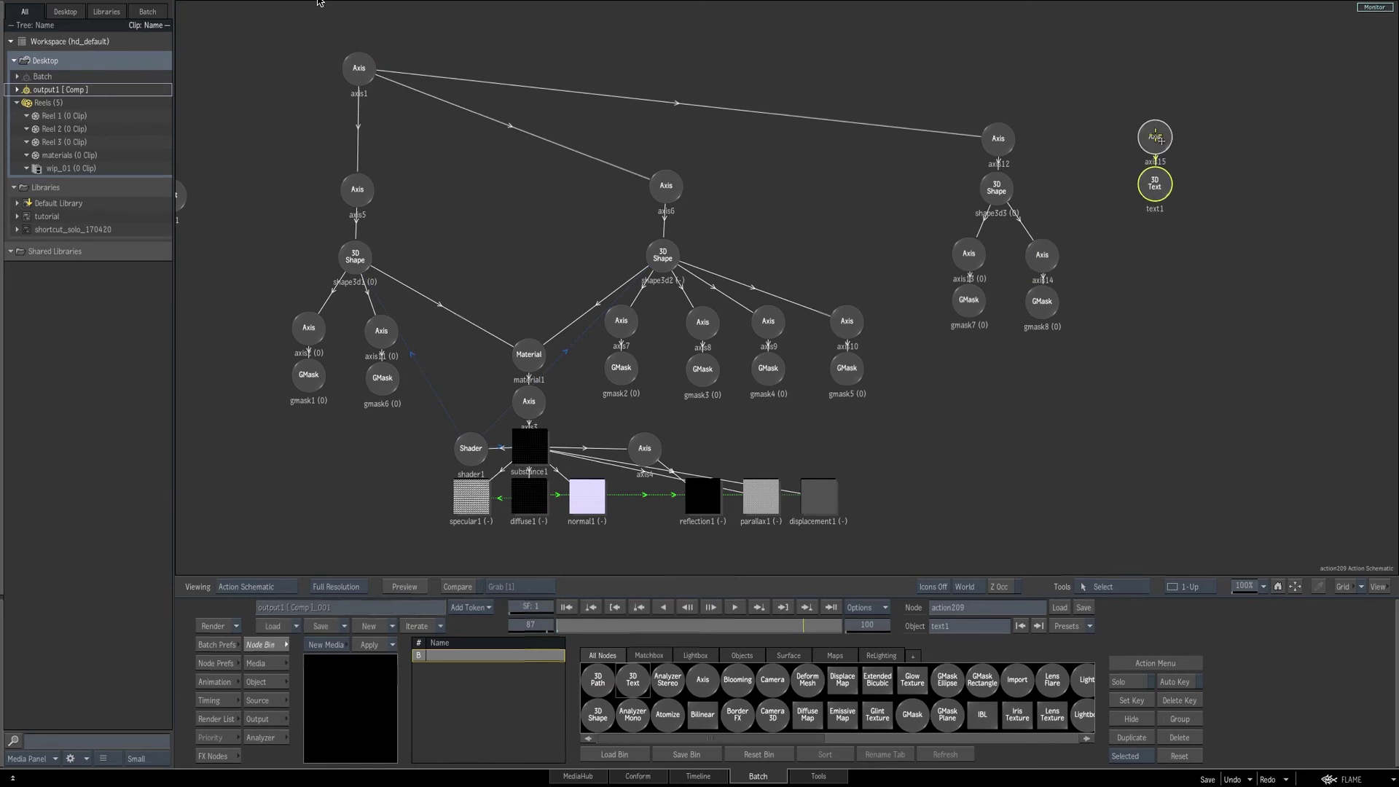
pyautogui.moveTo(374, 63); pyautogui.dragTo(1150, 136)
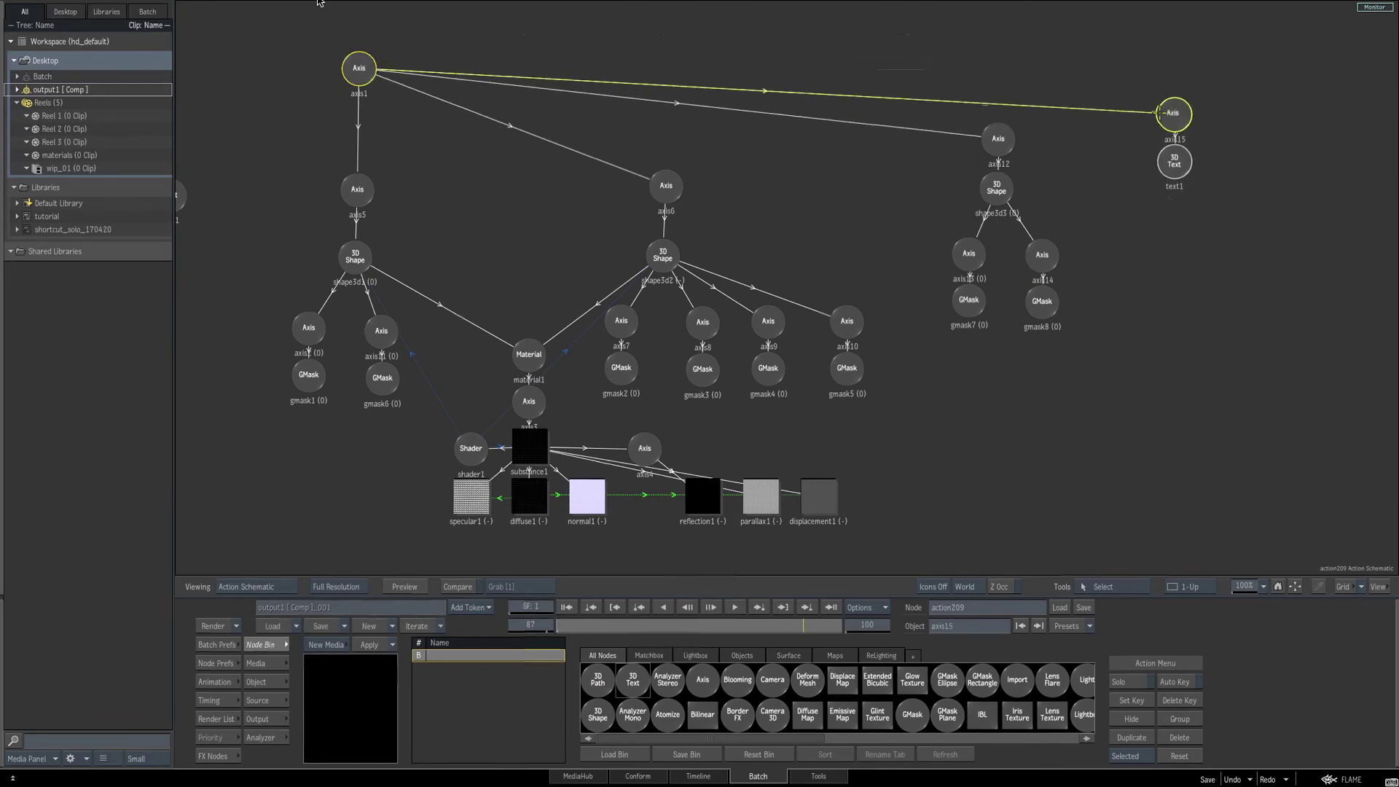
# Show the object icons and move the 3D text's axis15 to X position 343, inside the date-window frame.
pyautogui.press('F4')
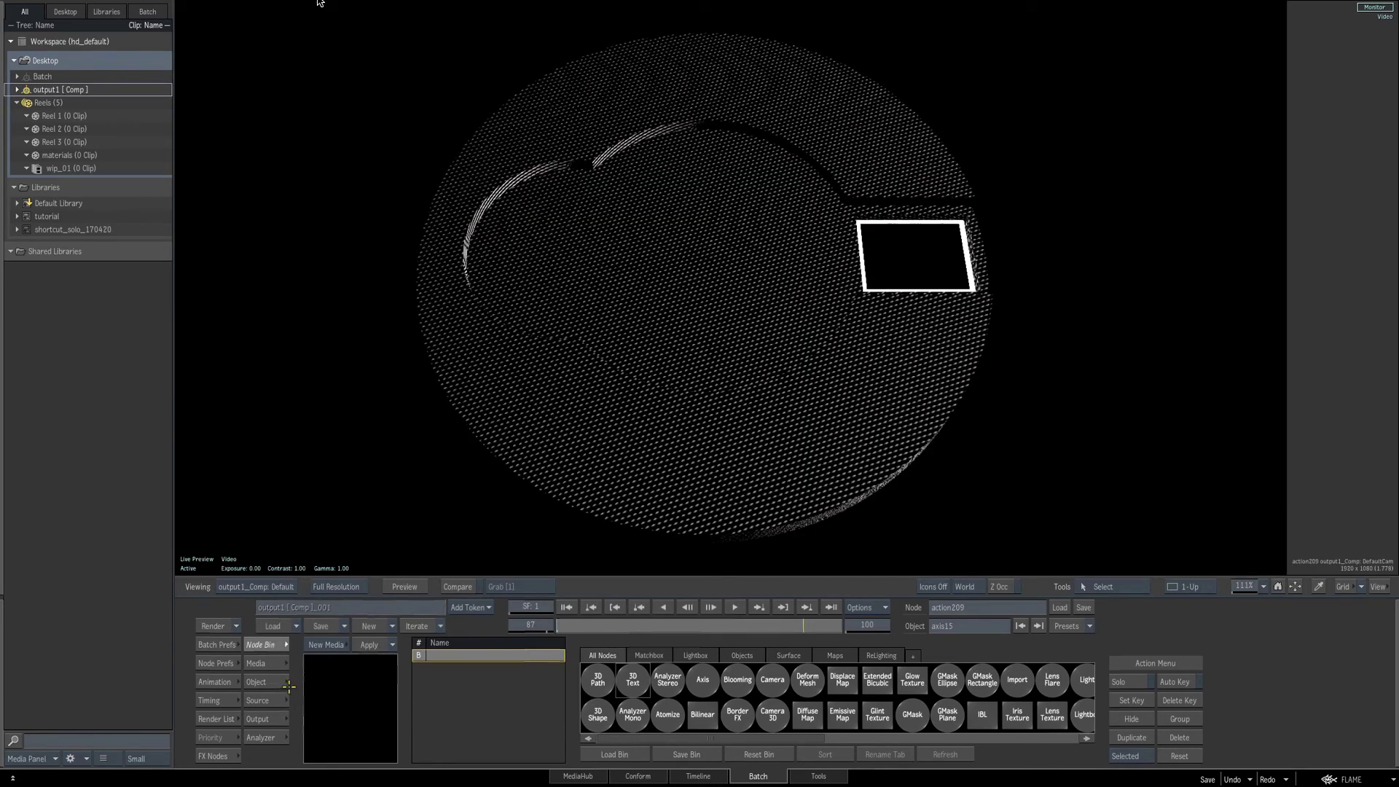
pyautogui.hotkey('ctrl', 'i')
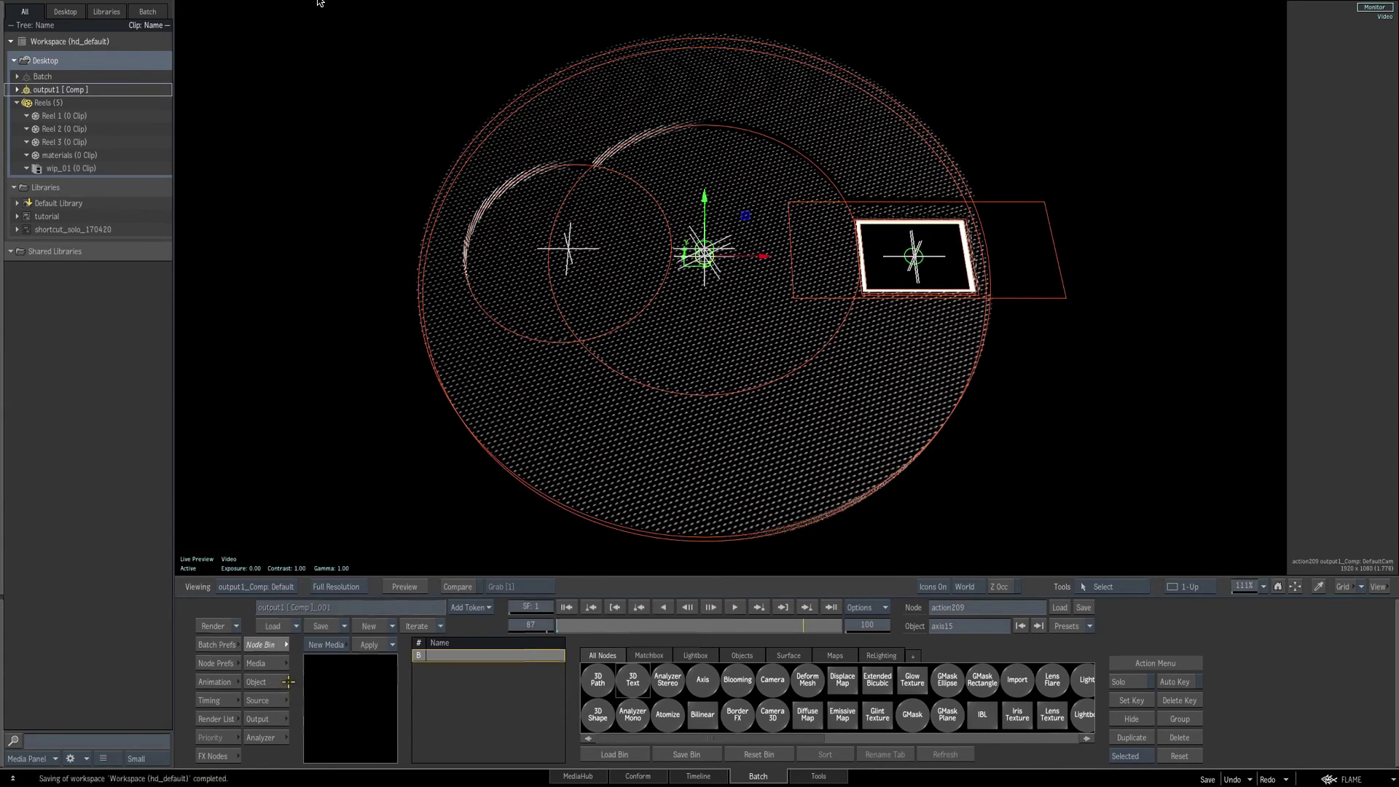
pyautogui.click(266, 683)
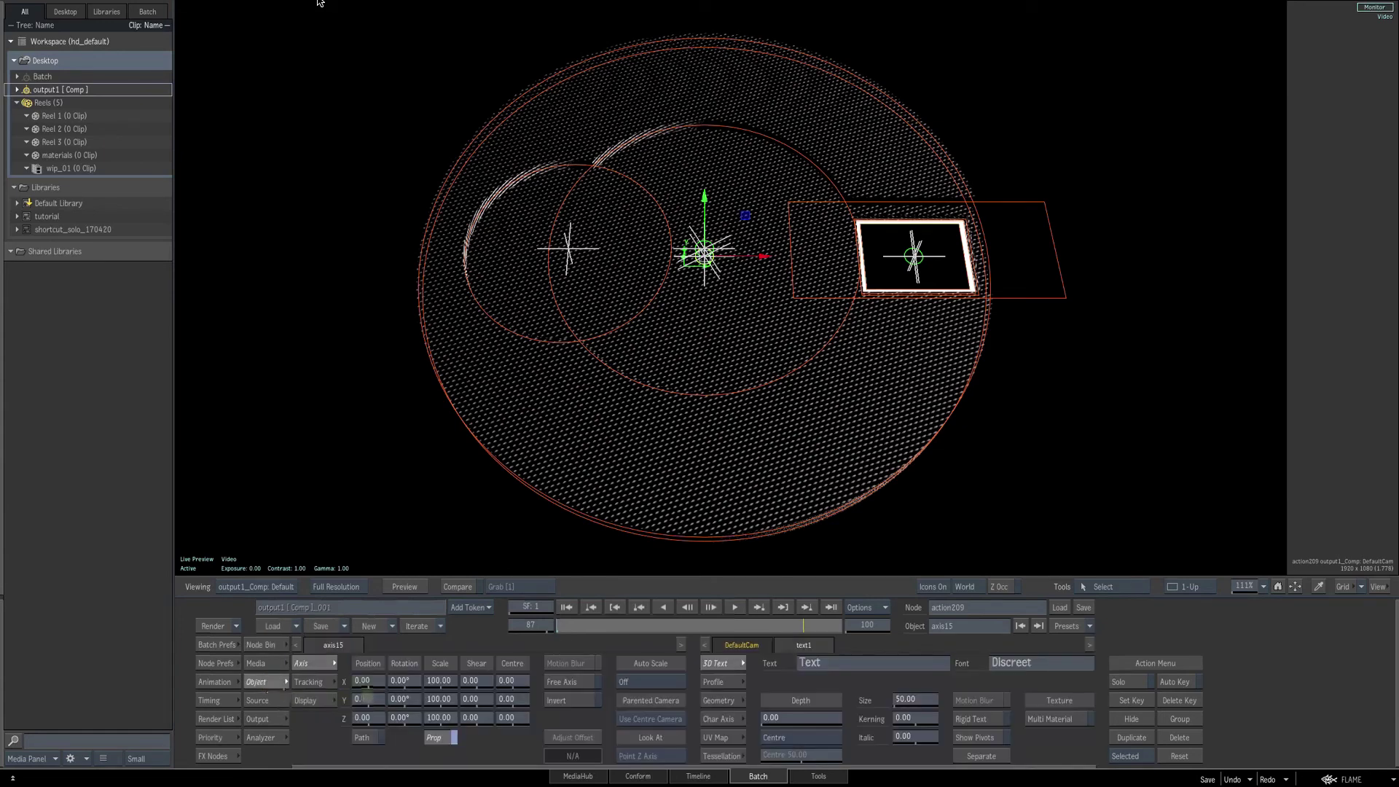
pyautogui.moveTo(364, 681); pyautogui.dragTo(507, 600)
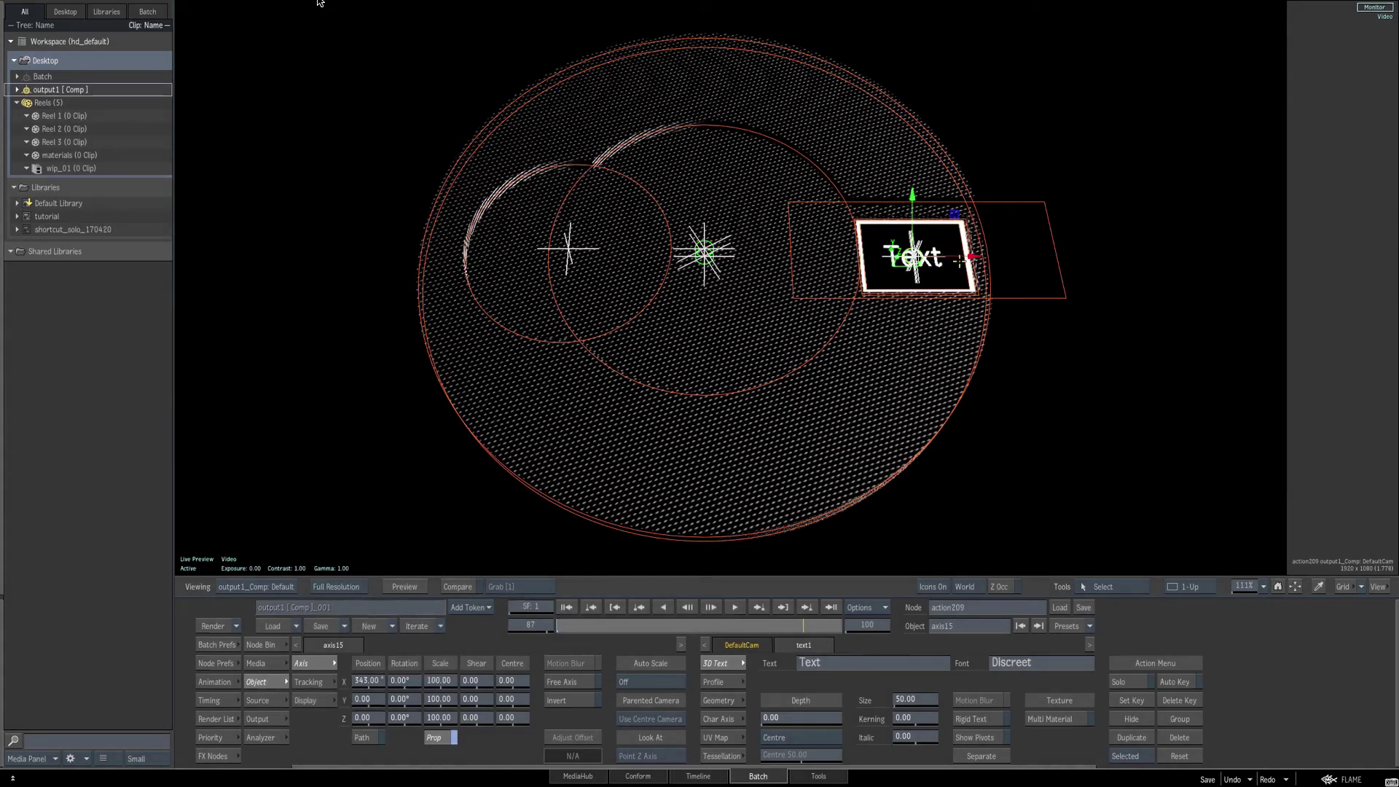
# Replace the 3D text's default wording with 7.
pyautogui.press('F8')
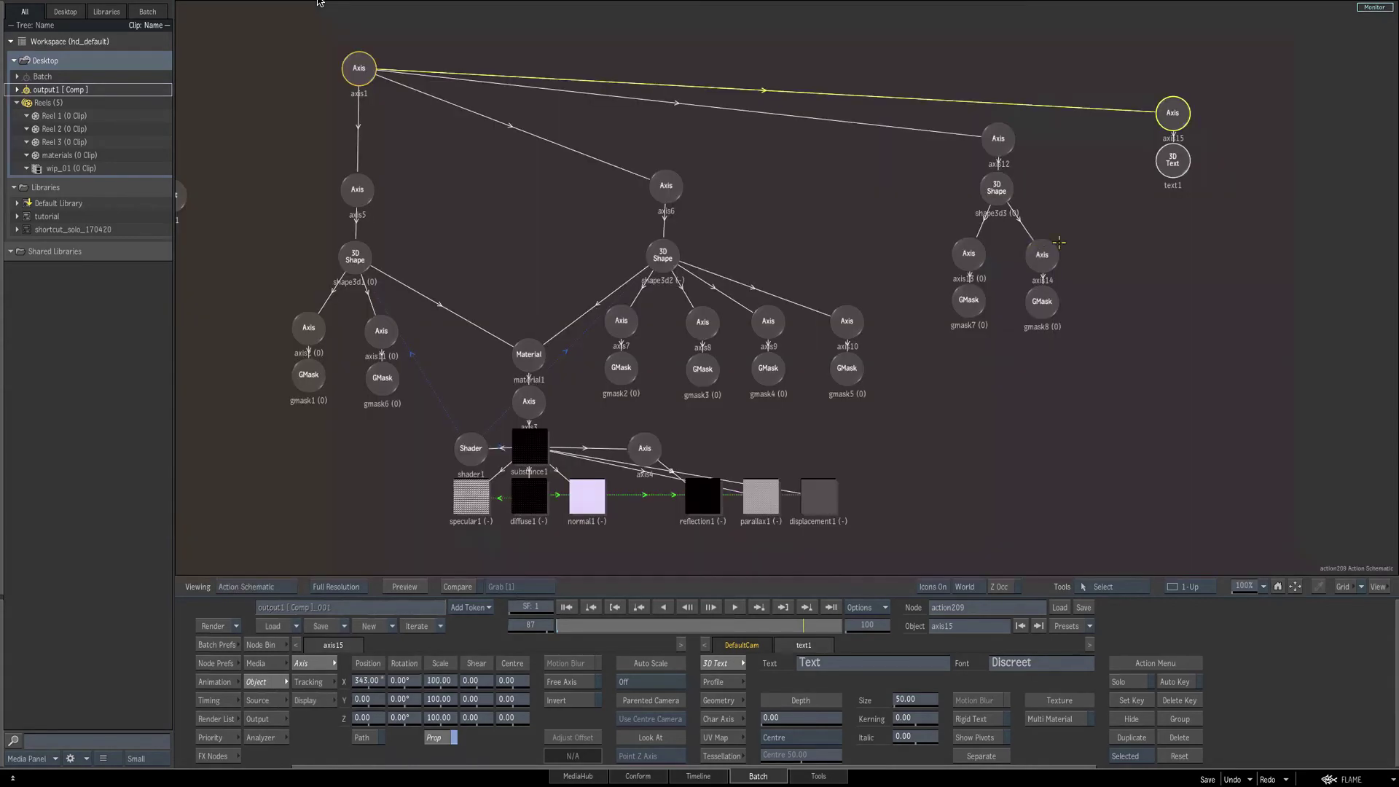
pyautogui.click(1172, 161)
pyautogui.press('F4')
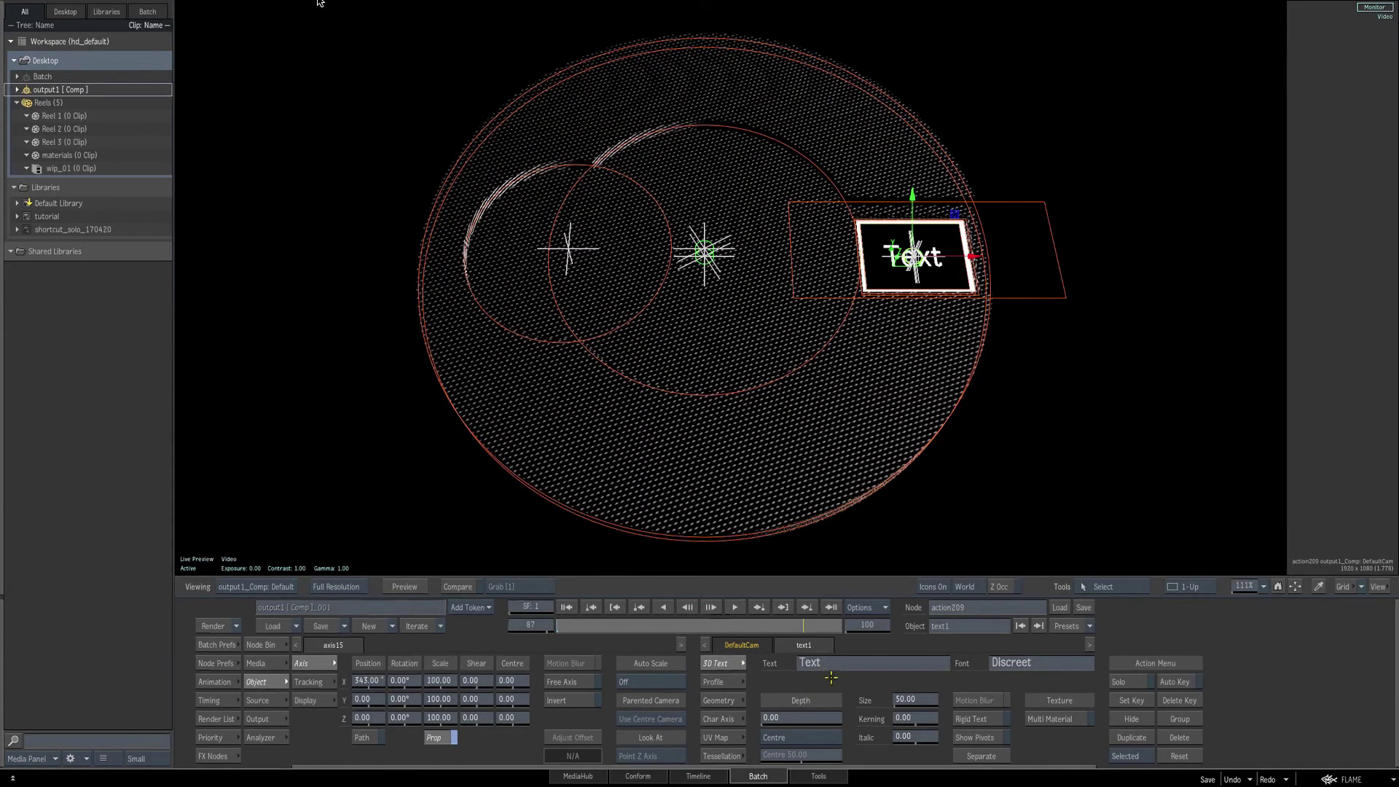
pyautogui.click(822, 663)
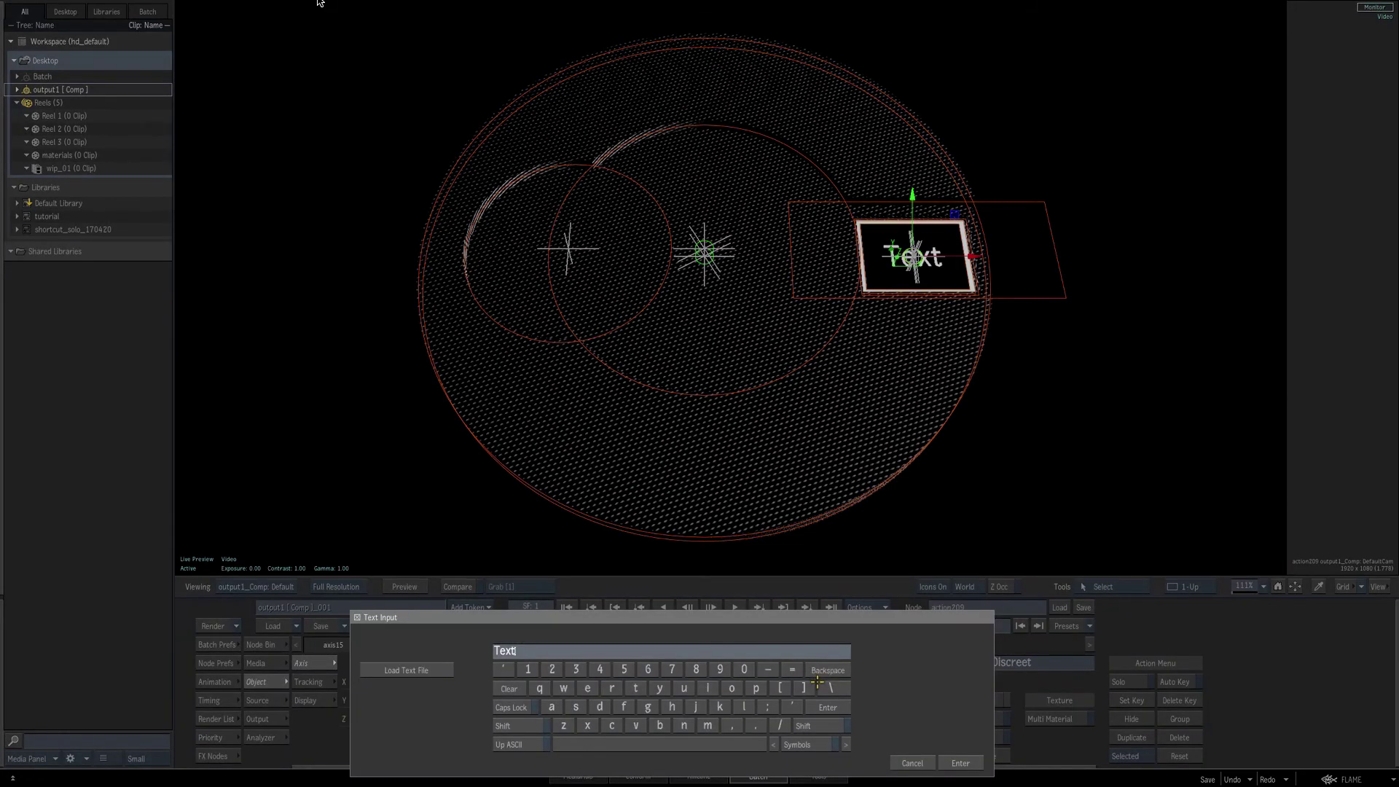
pyautogui.press('BackSpace')
pyautogui.press('BackSpace')
pyautogui.press('BackSpace')
pyautogui.press('BackSpace')
pyautogui.press('Return')
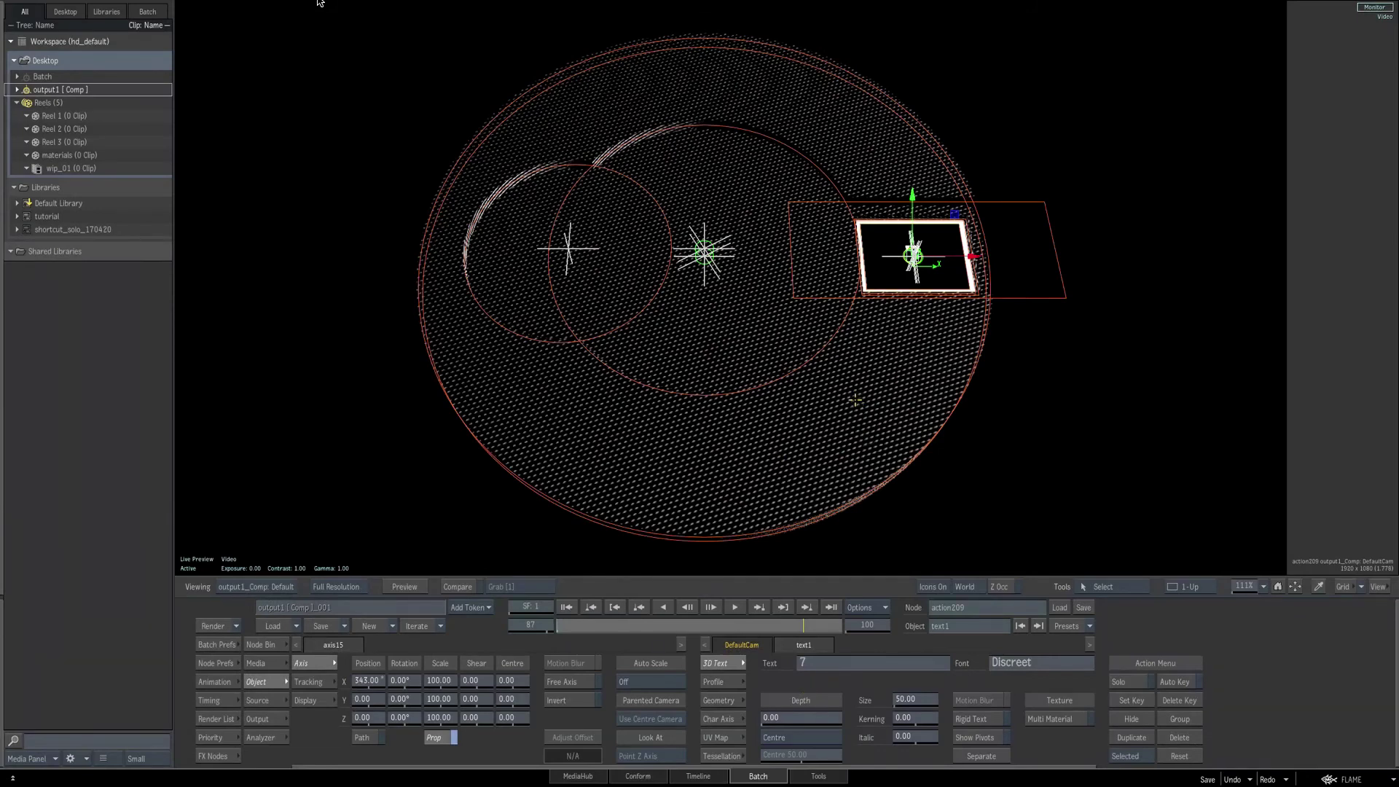
# Hide the object icons and set the 3D text's size to 134.
pyautogui.press('i')
pyautogui.press('i')
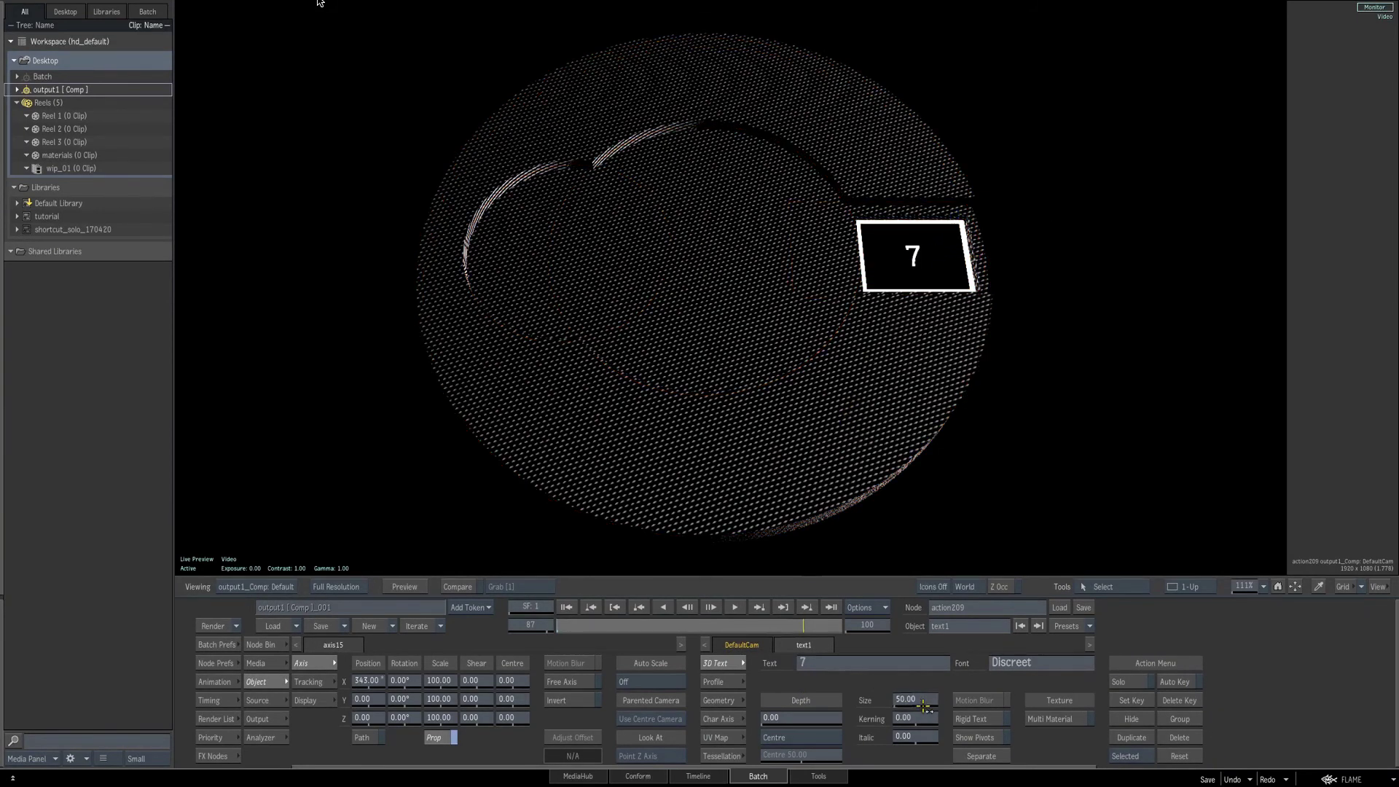
pyautogui.moveTo(906, 700); pyautogui.dragTo(956, 660)
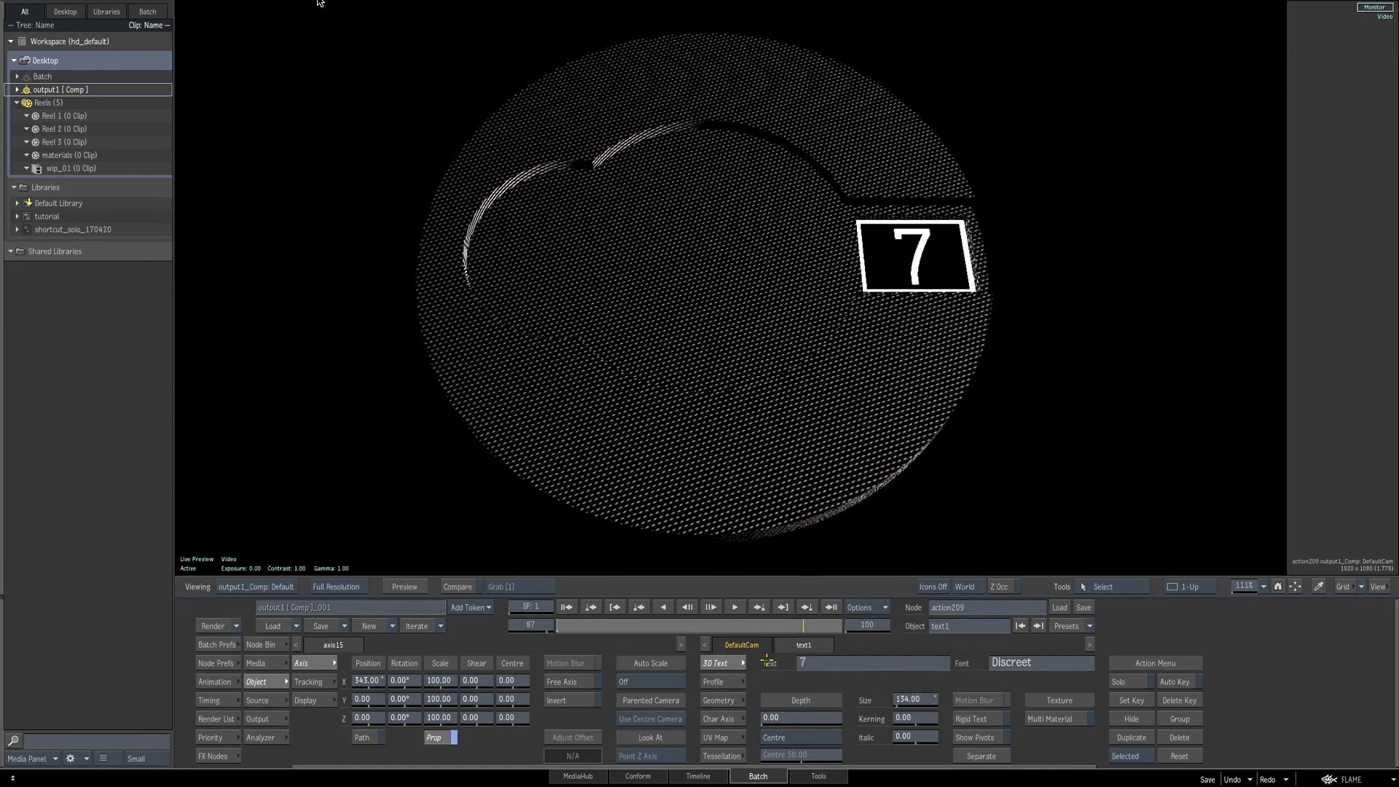
# Set the X scale of the text's axis15 to 165 with proportional scaling off to widen the numeral.
pyautogui.press('F4')
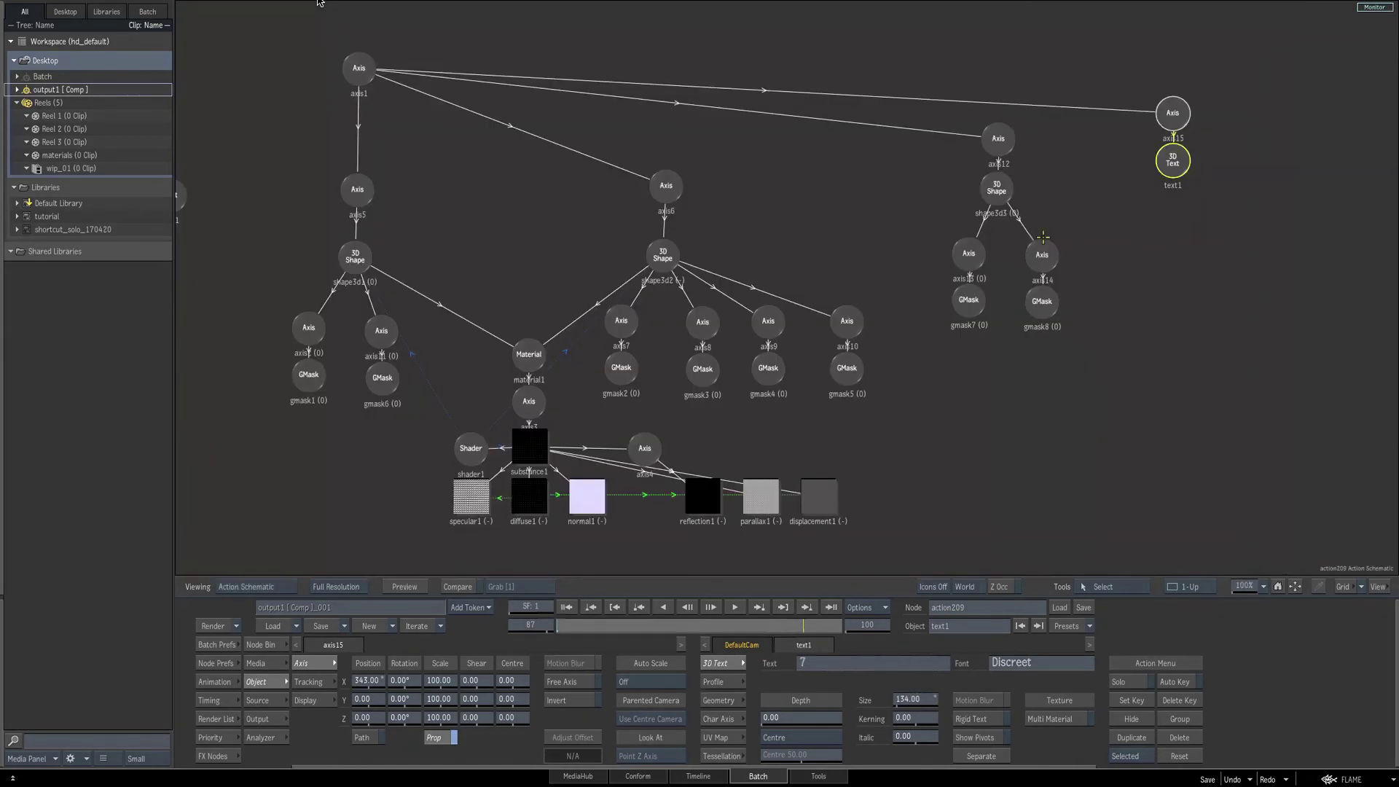
pyautogui.click(1175, 111)
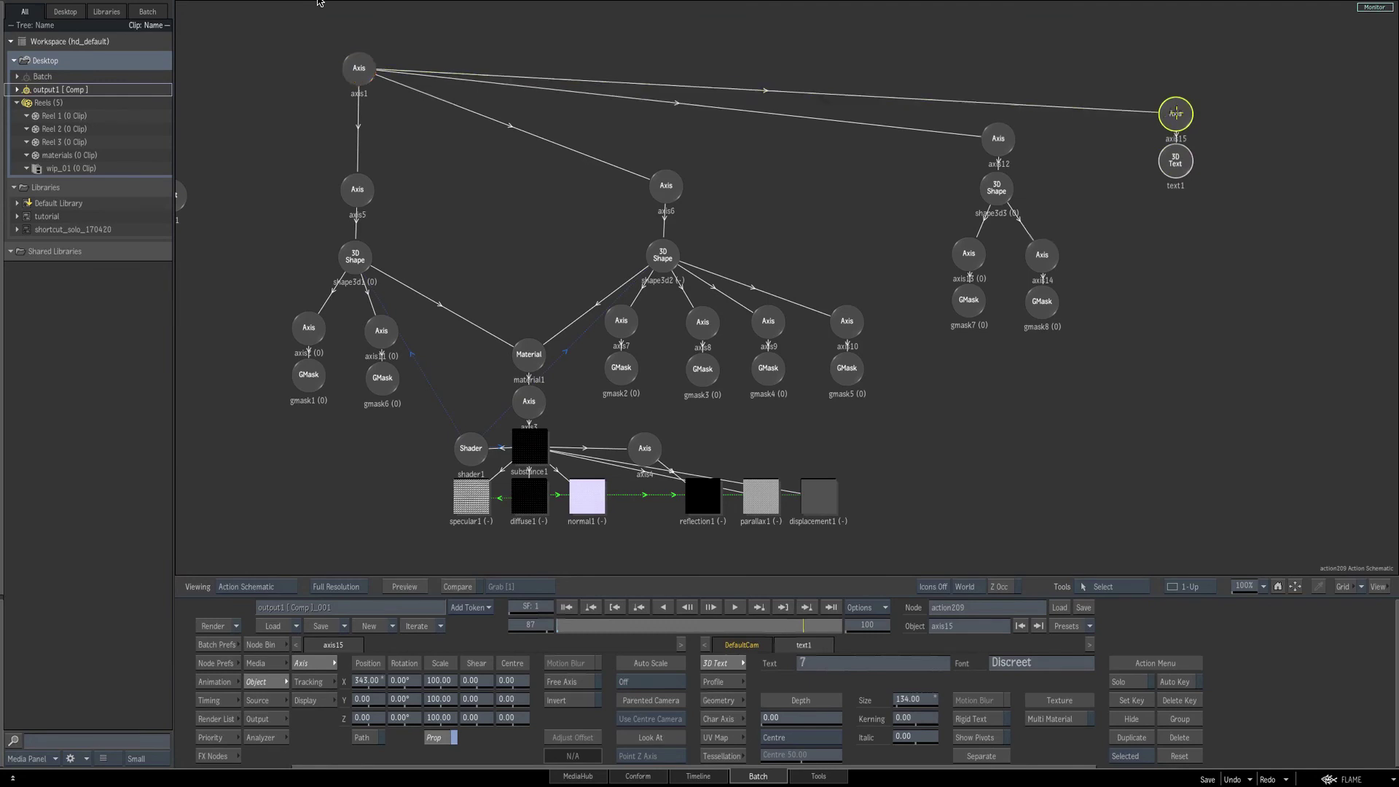
pyautogui.press('F1')
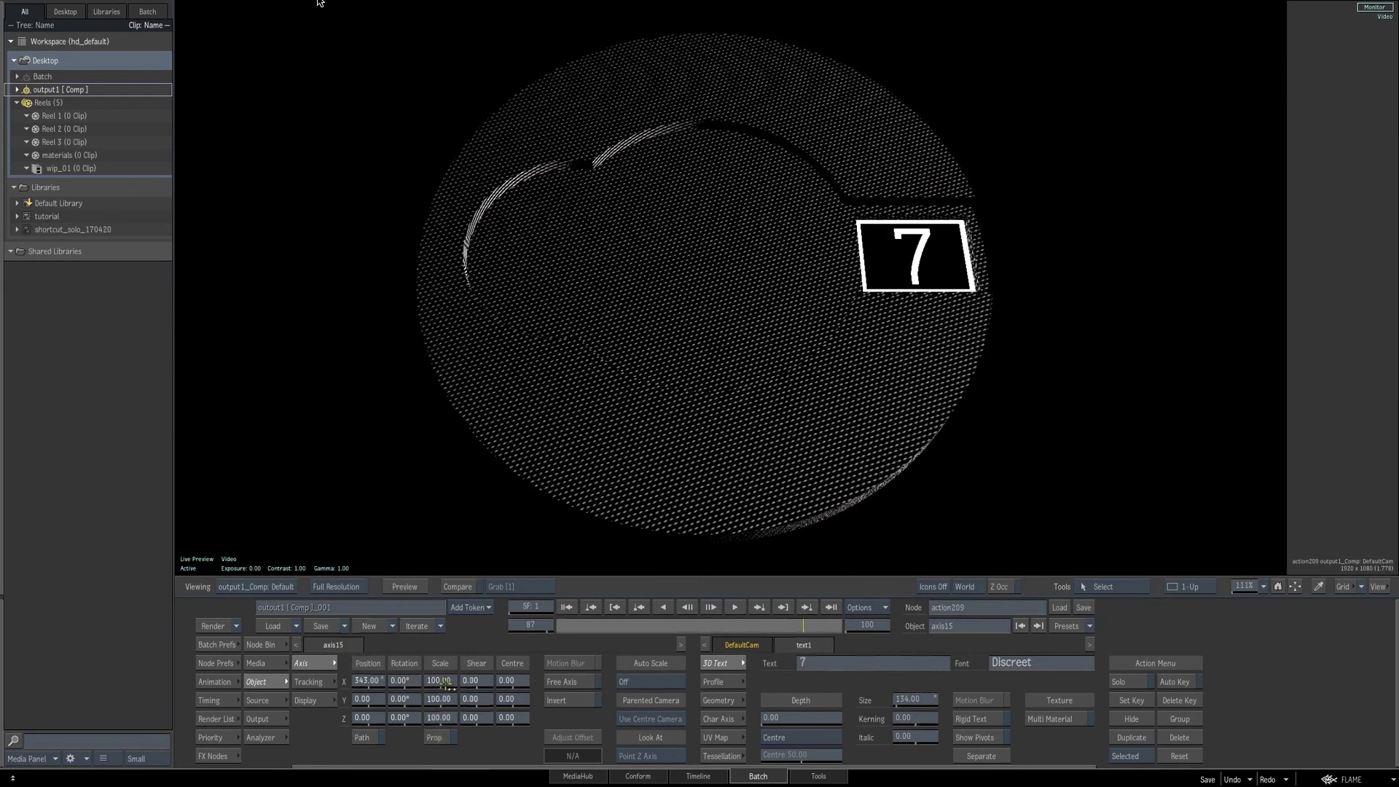
pyautogui.moveTo(440, 681); pyautogui.dragTo(462, 664)
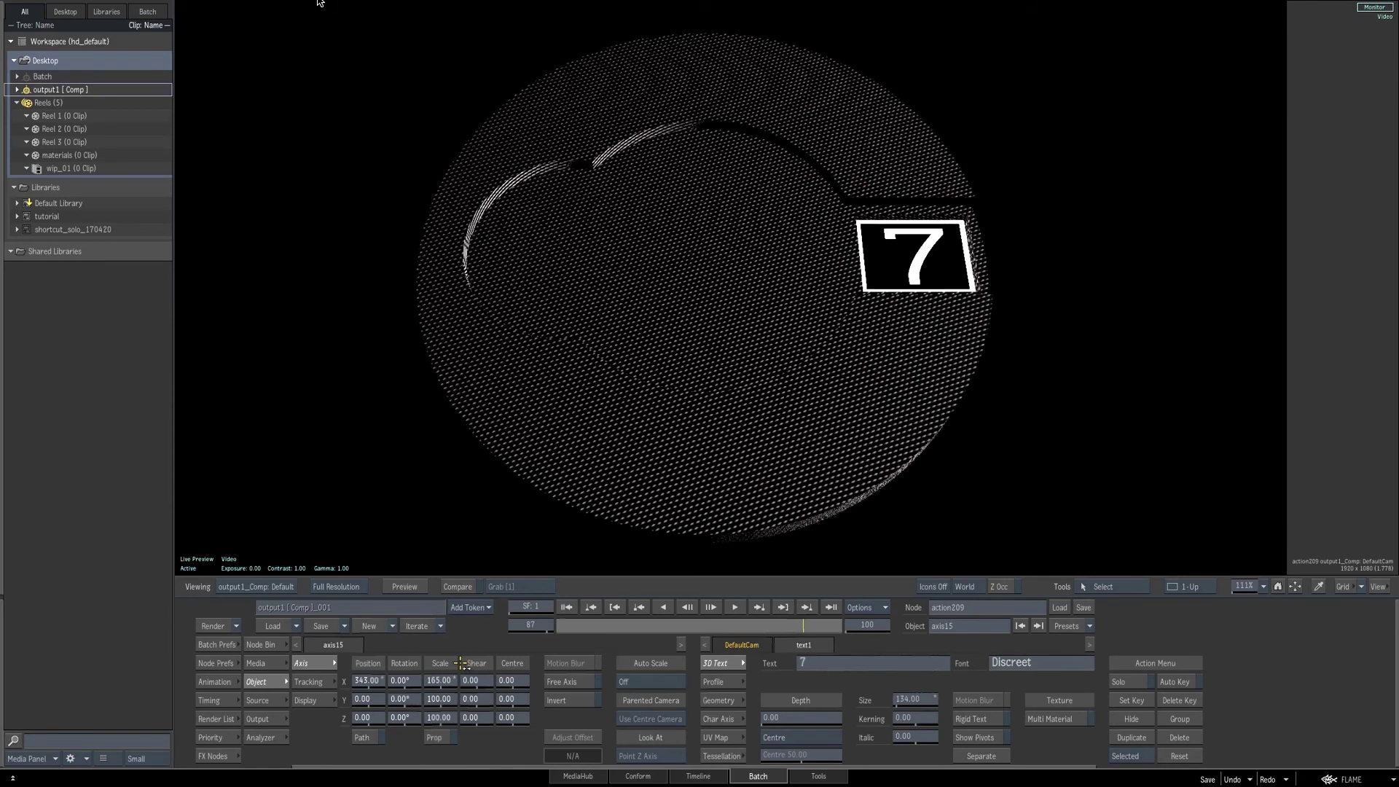
# Insert a new Axis node on the link between axis1 and the text's axis15.
pyautogui.press('F4')
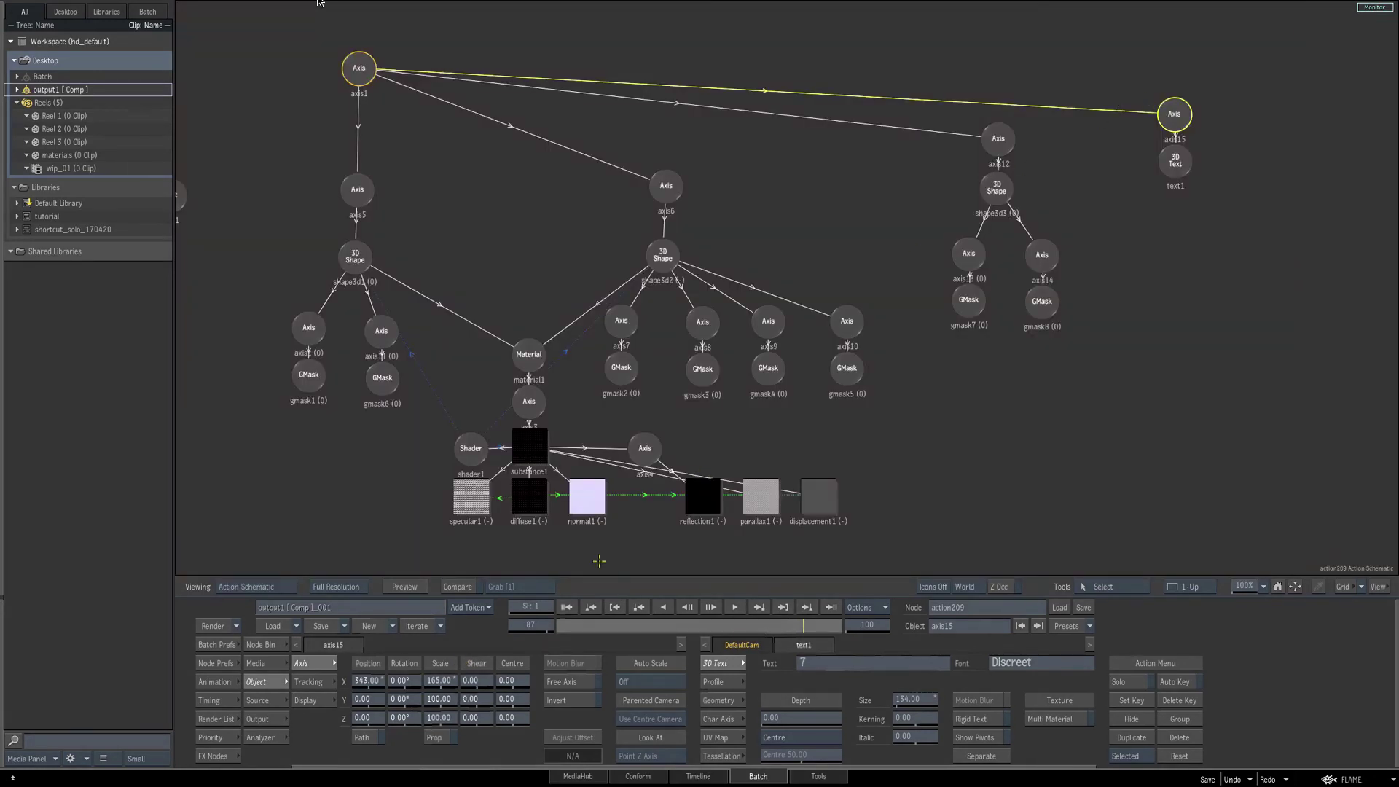
pyautogui.click(263, 644)
pyautogui.moveTo(702, 680); pyautogui.dragTo(1117, 77)
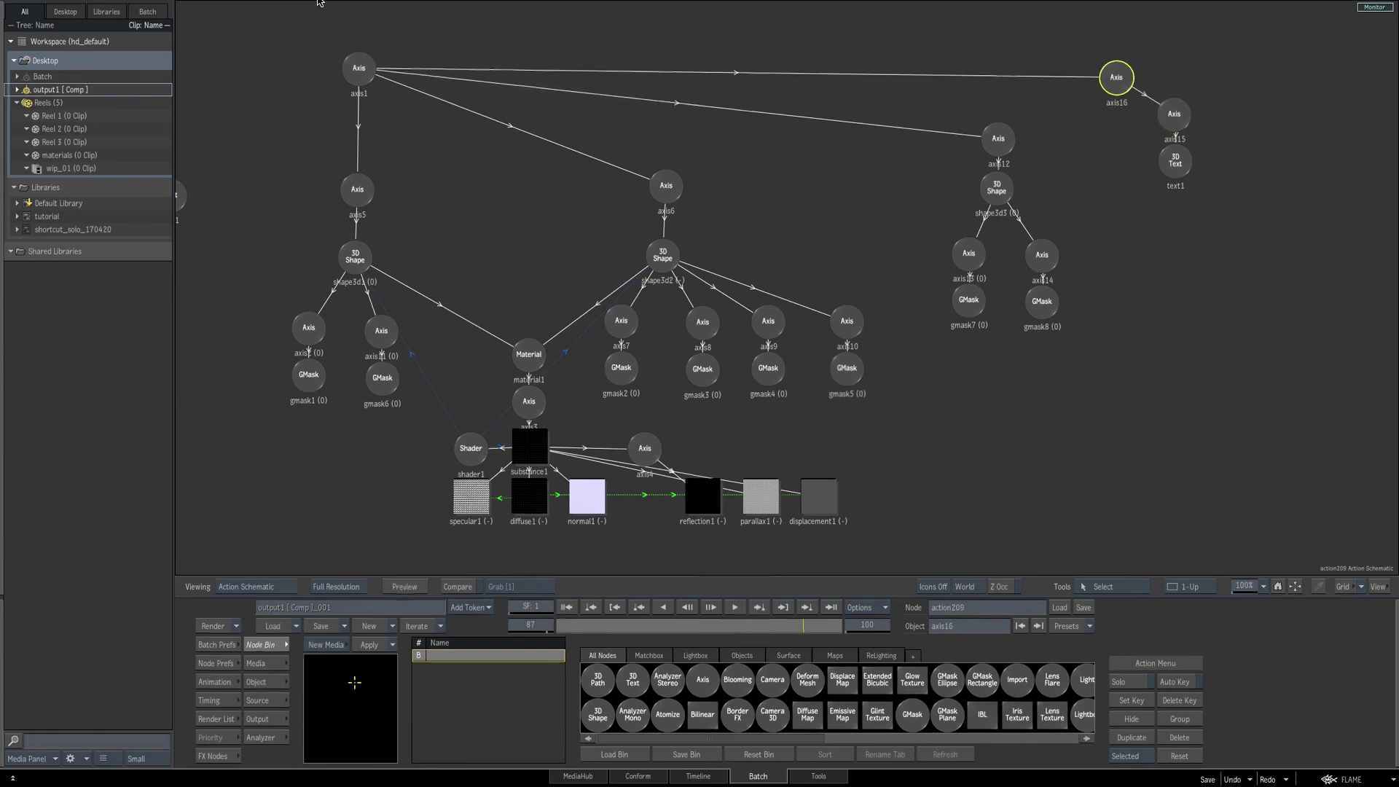
# Try rotating the new axis16 about Z, and limit the icon display to selected objects.
pyautogui.press('F4')
pyautogui.click(280, 683)
pyautogui.press('i')
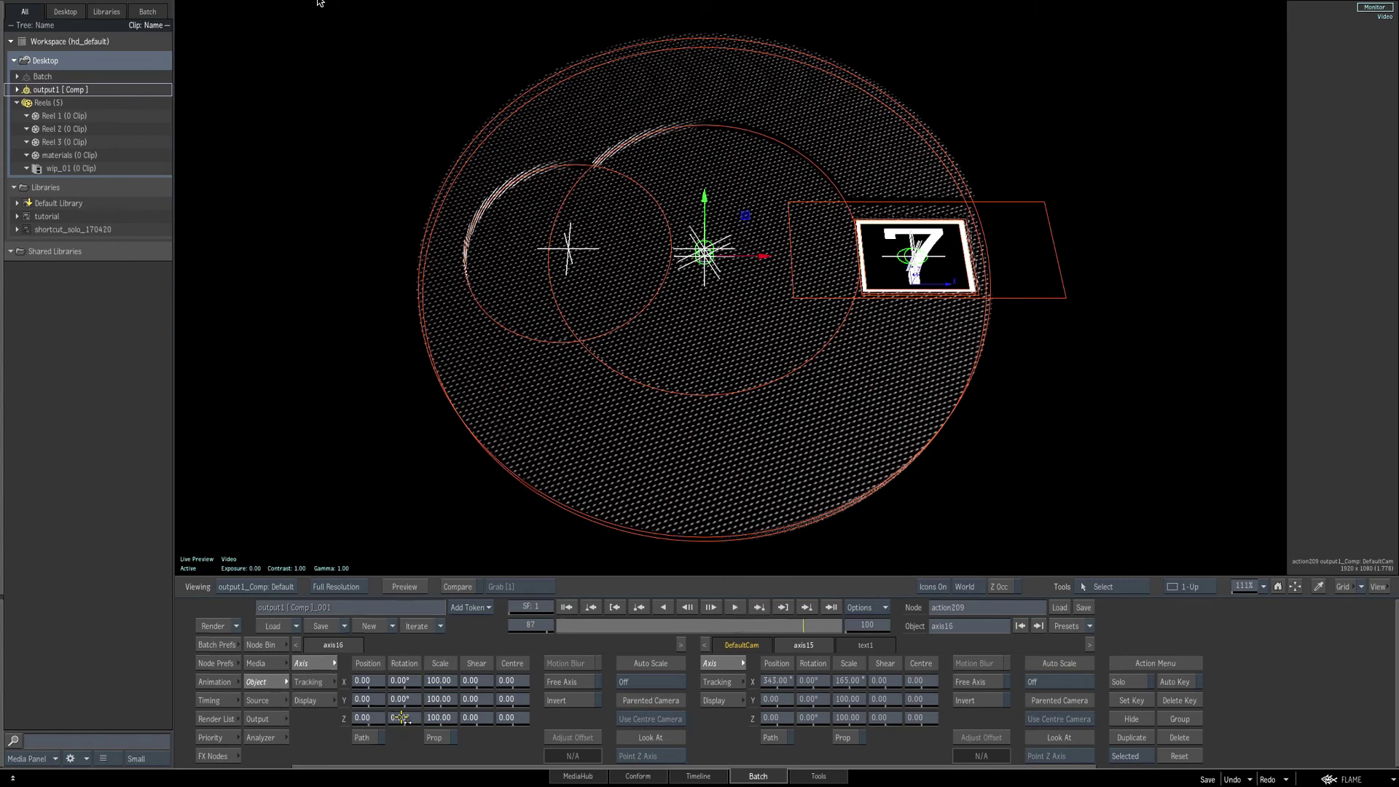
pyautogui.moveTo(402, 718); pyautogui.dragTo(404, 718)
pyautogui.moveTo(401, 717)
pyautogui.mouseDown()
pyautogui.moveTo(414, 708)
pyautogui.moveTo(404, 718)
pyautogui.mouseUp()
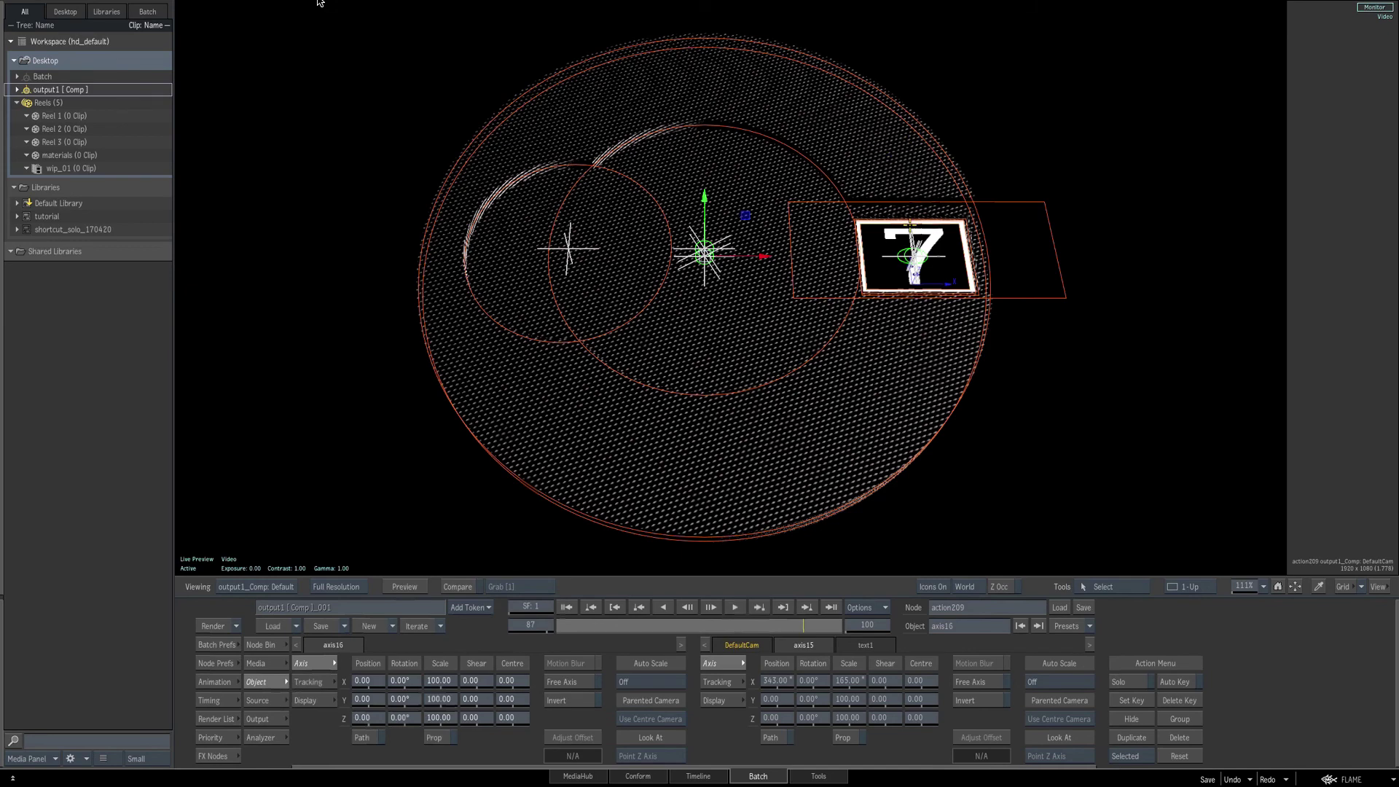
pyautogui.hotkey('shift', 'i')
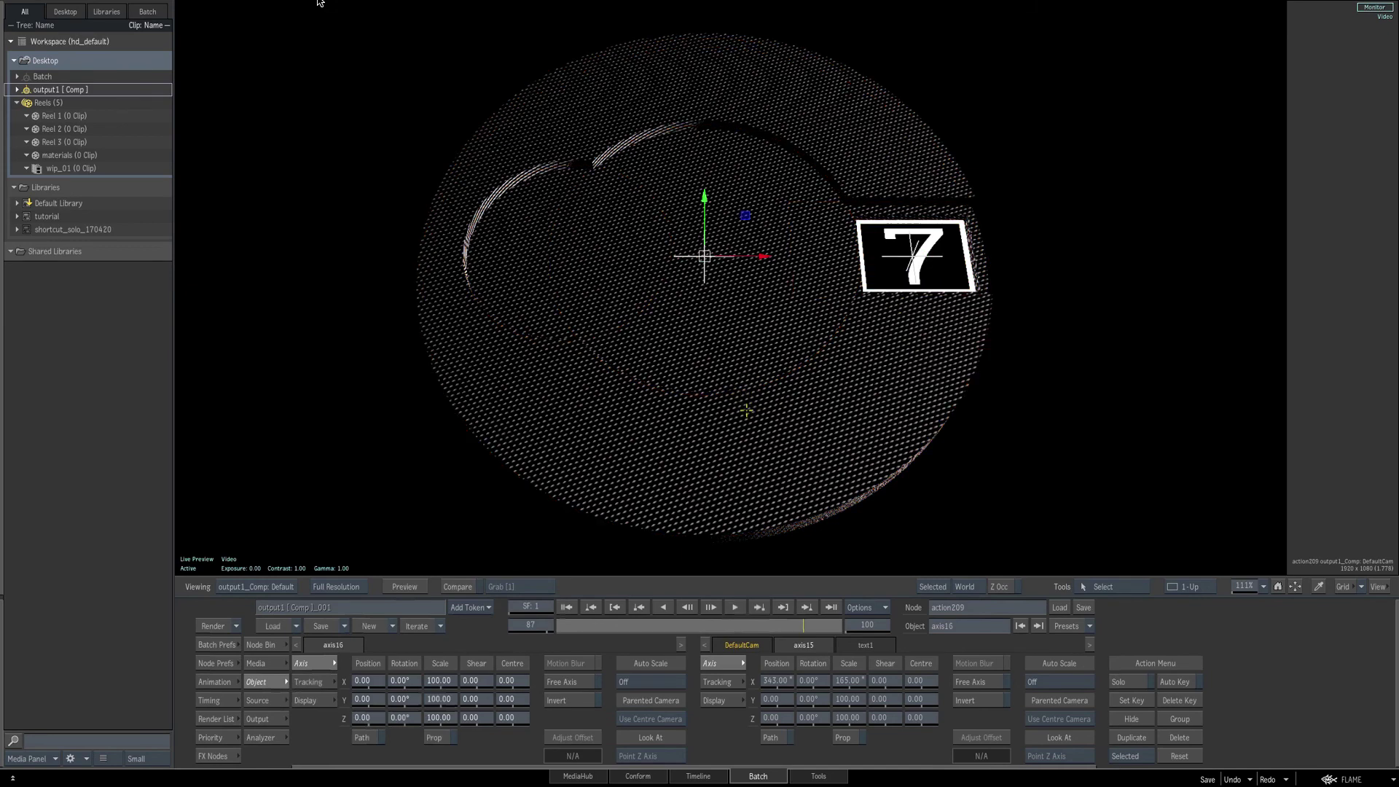
# Attach a Shadow Cast node to light1 in the Action schematic.
pyautogui.press('F4')
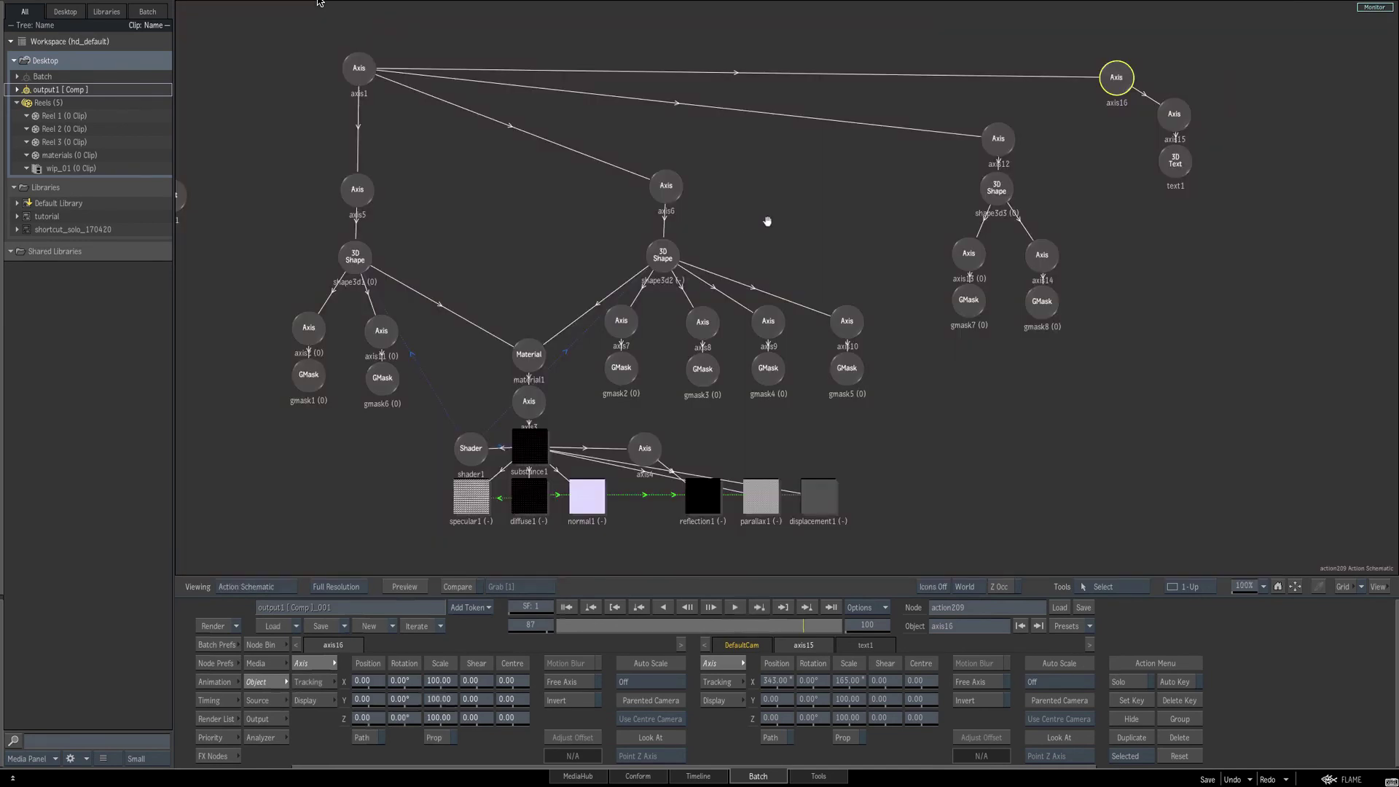
pyautogui.moveTo(768, 222); pyautogui.dragTo(1101, 207)
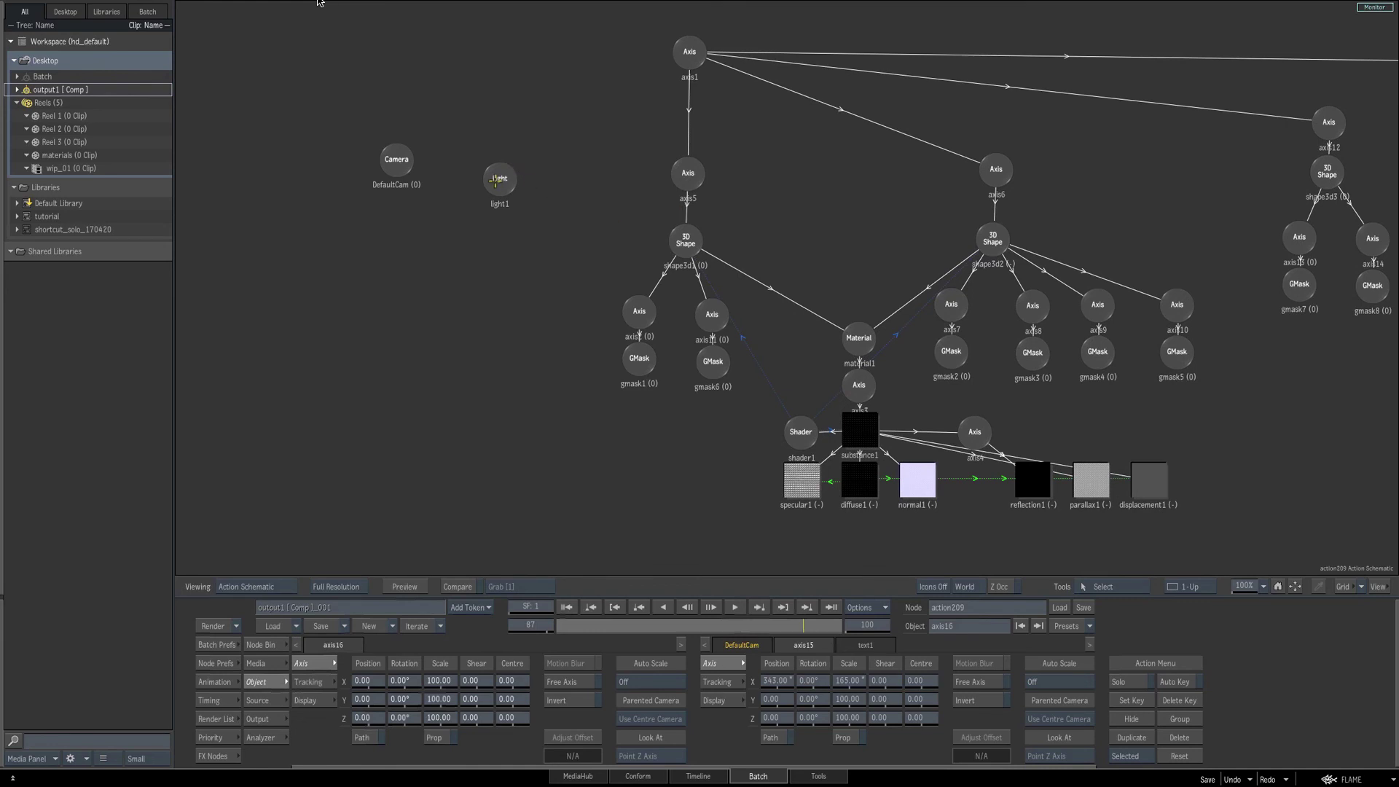
pyautogui.moveTo(497, 180); pyautogui.dragTo(505, 154)
pyautogui.click(263, 645)
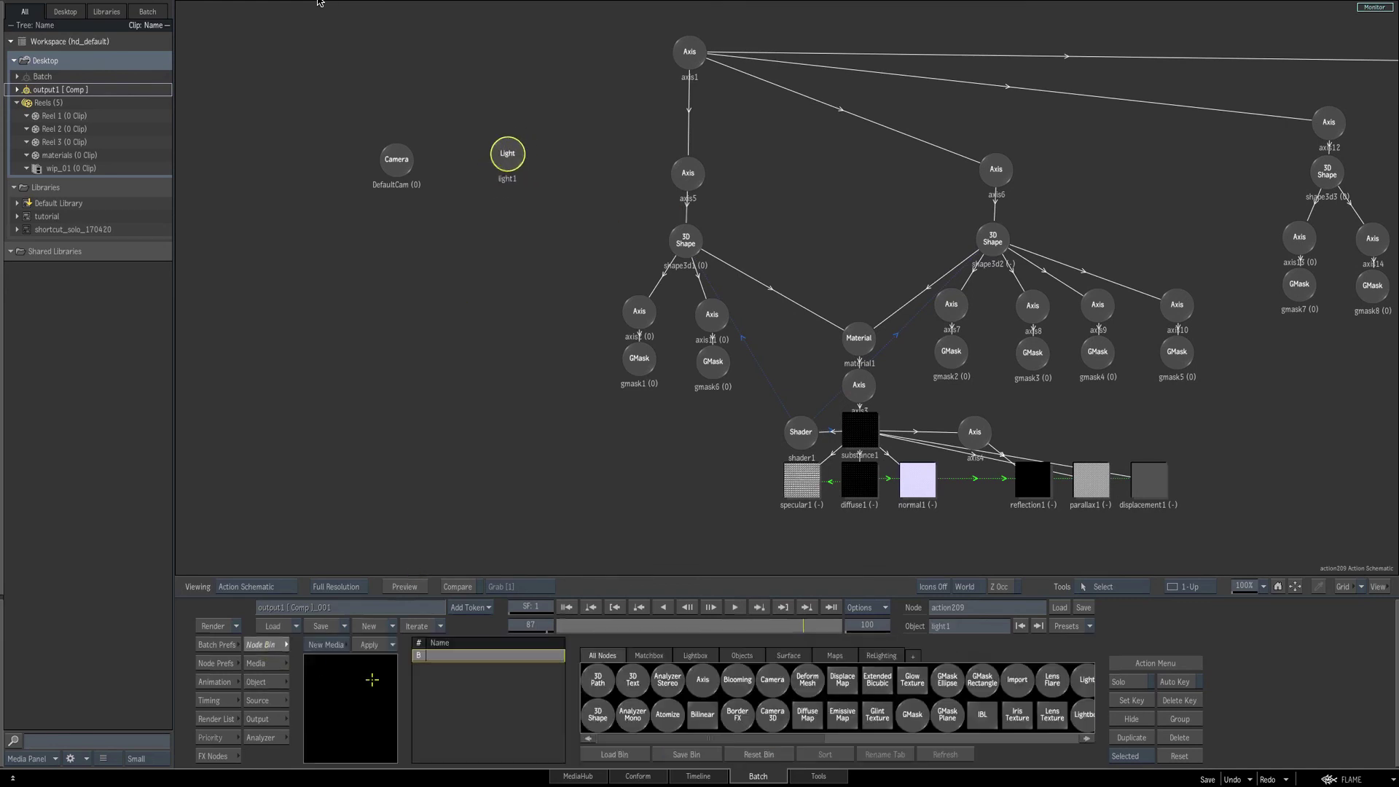
pyautogui.hscroll(5, 758, 696)
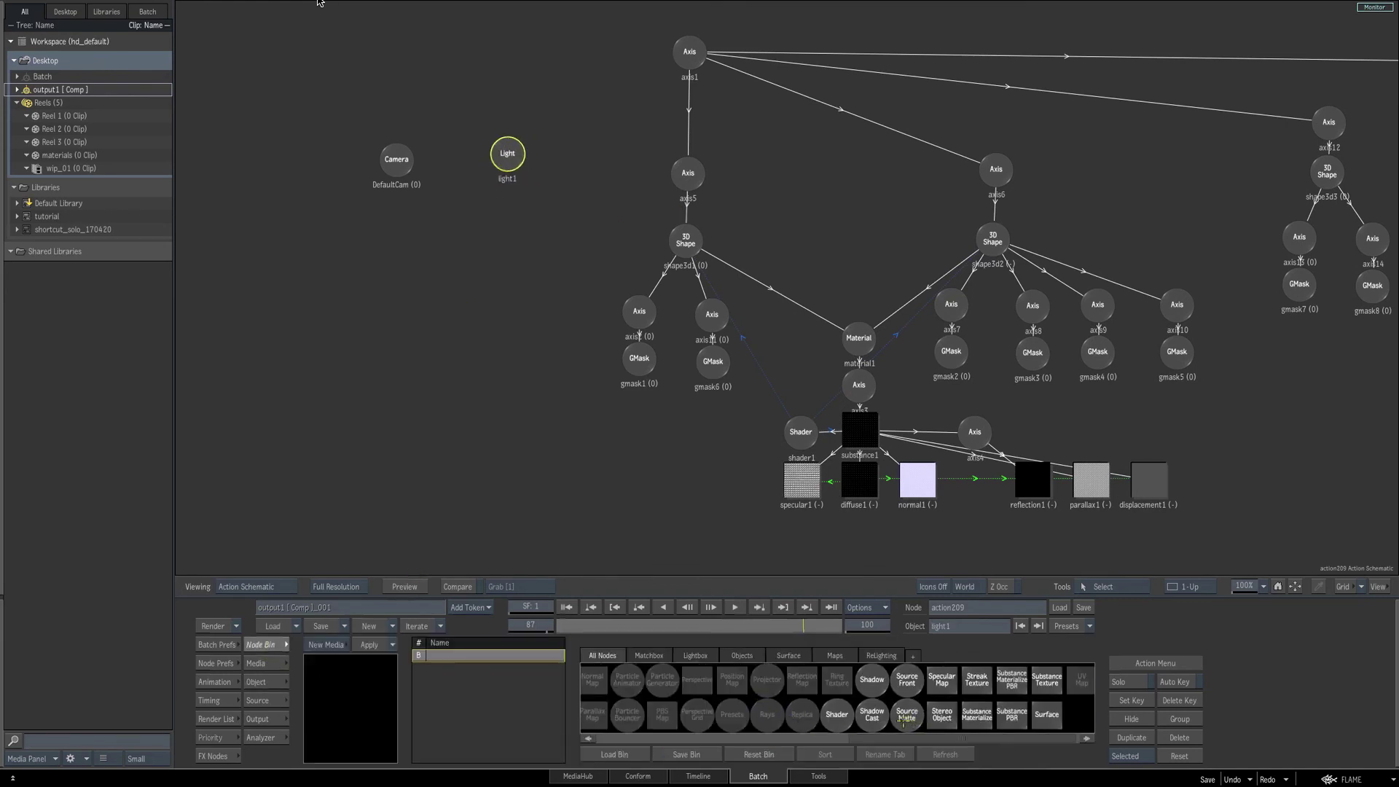
pyautogui.click(875, 718)
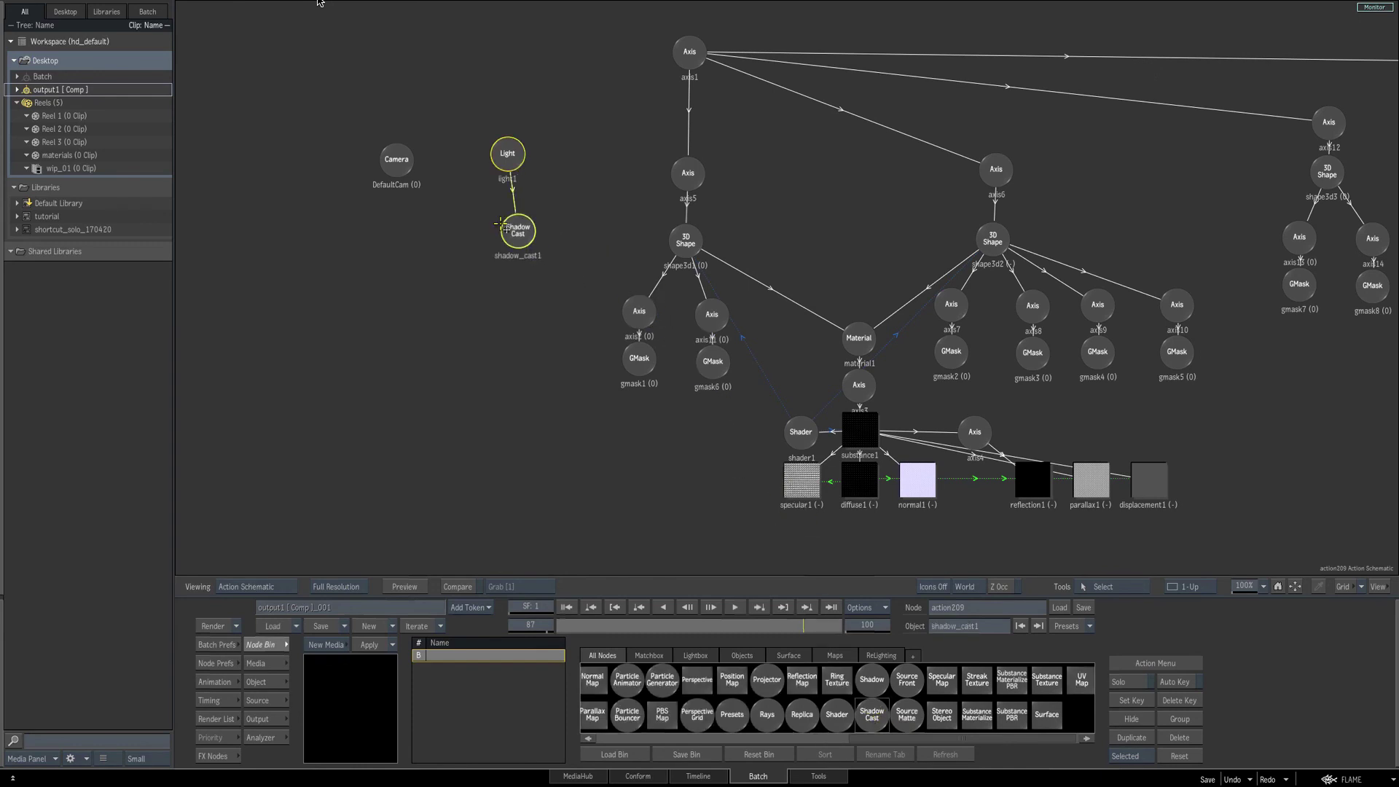
# Show the schematic beside the rendered dial and toggle the Shadow Cast node's visibility to compare the dial with and without shadows.
pyautogui.press('F4')
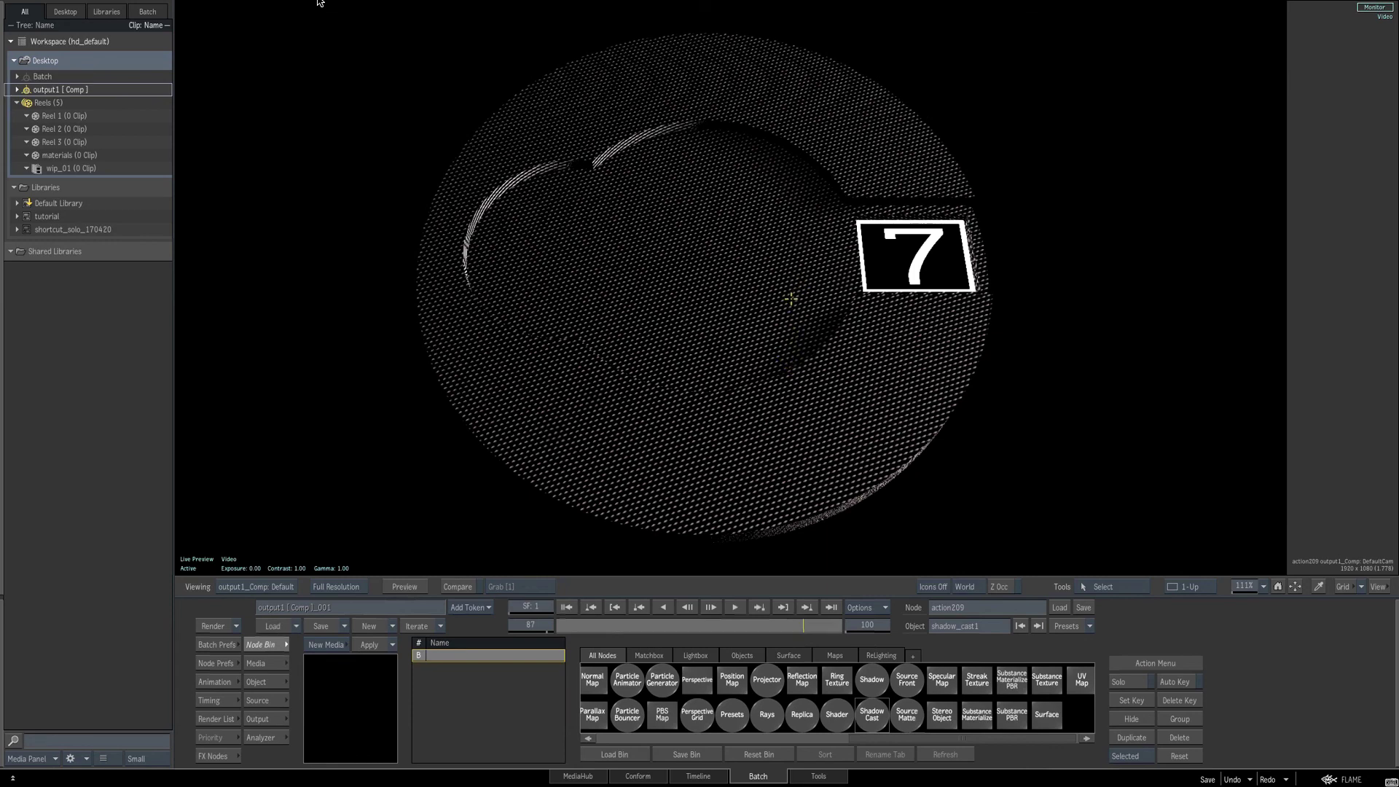
pyautogui.hotkey('alt', '2')
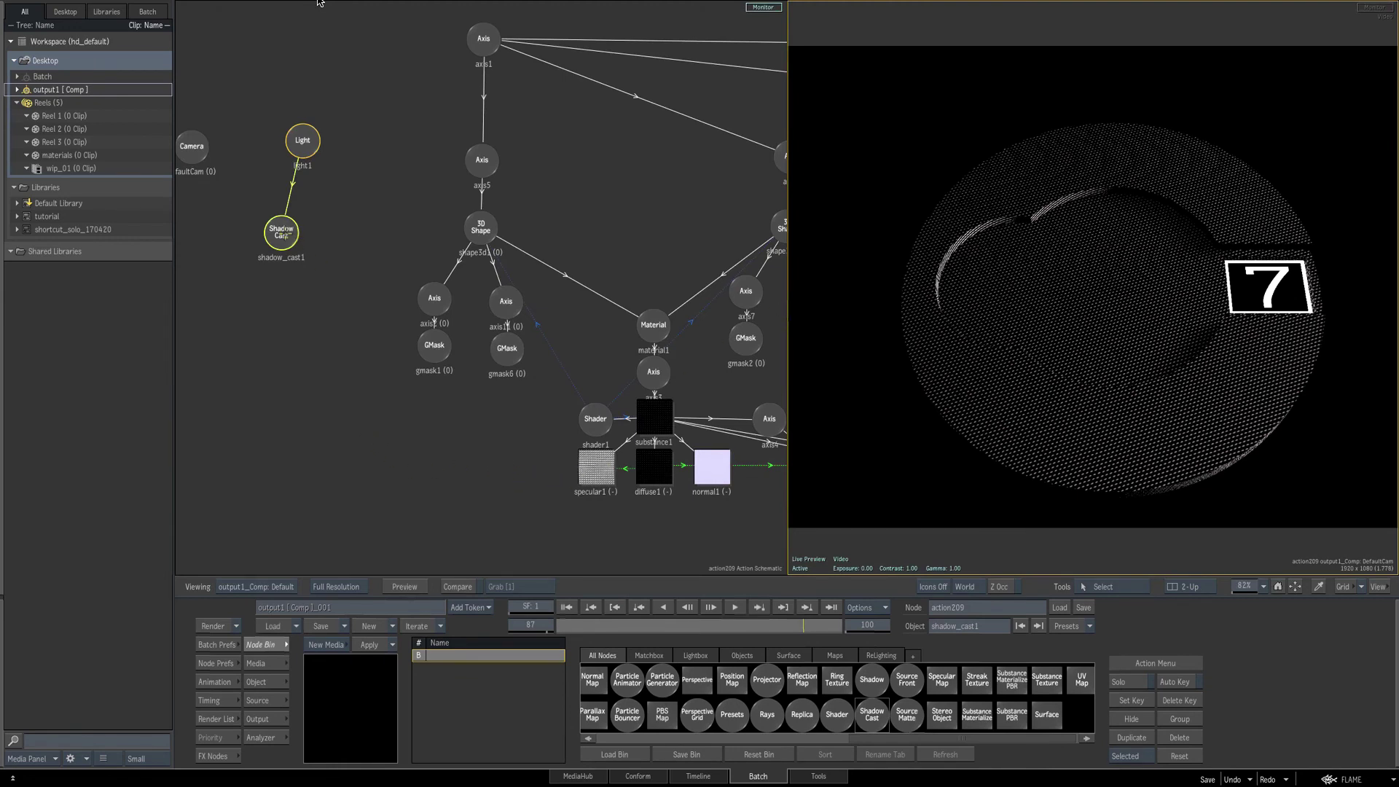
pyautogui.moveTo(284, 234); pyautogui.dragTo(294, 225)
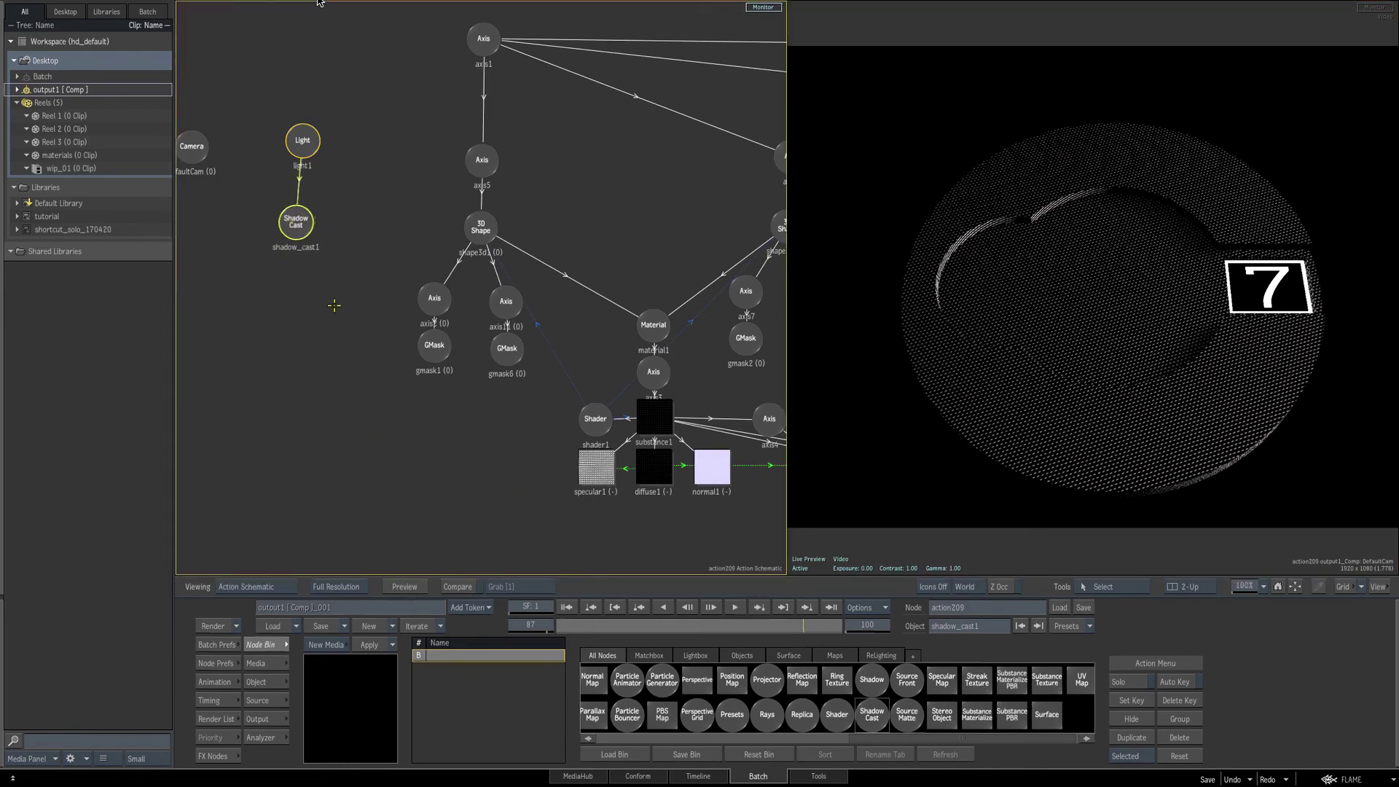
pyautogui.press('h')
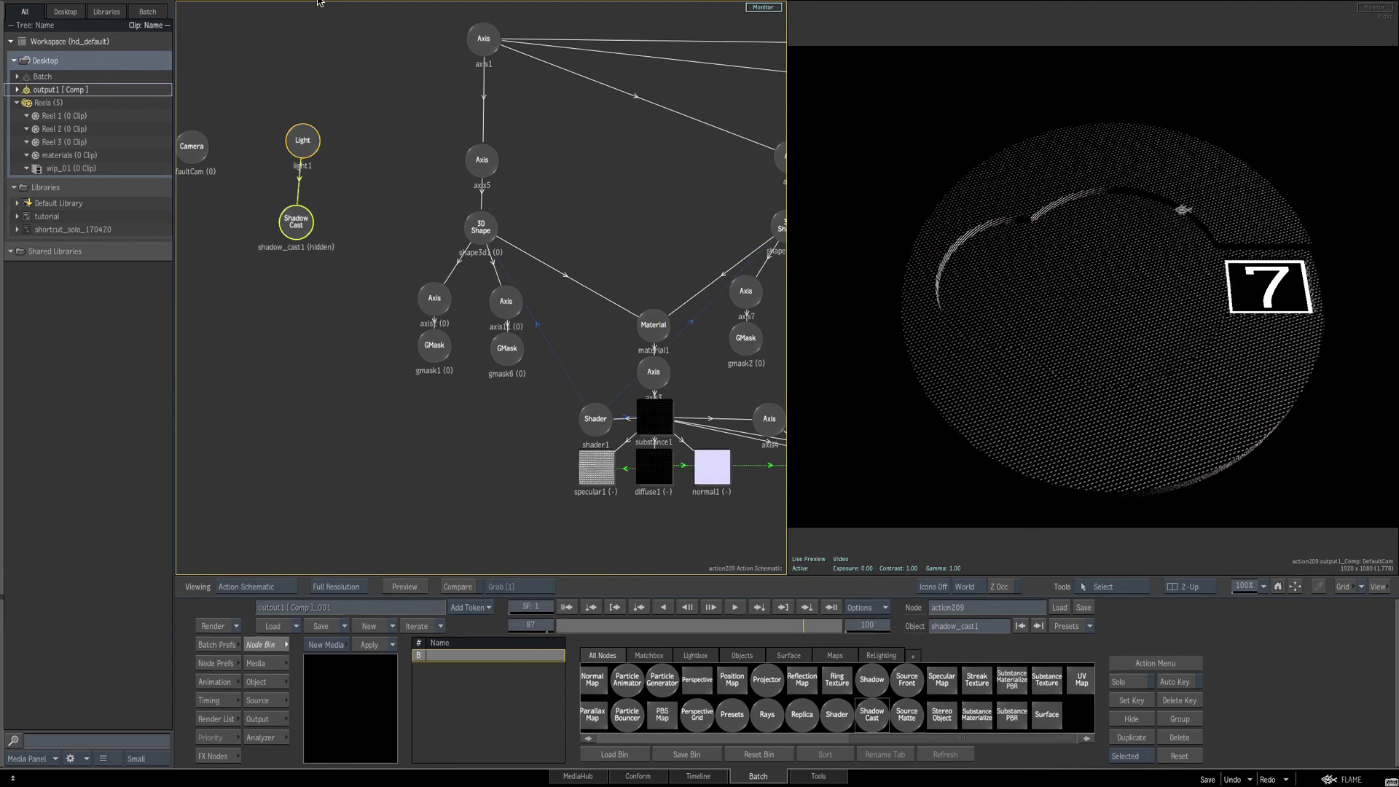
pyautogui.press('h')
pyautogui.press('h')
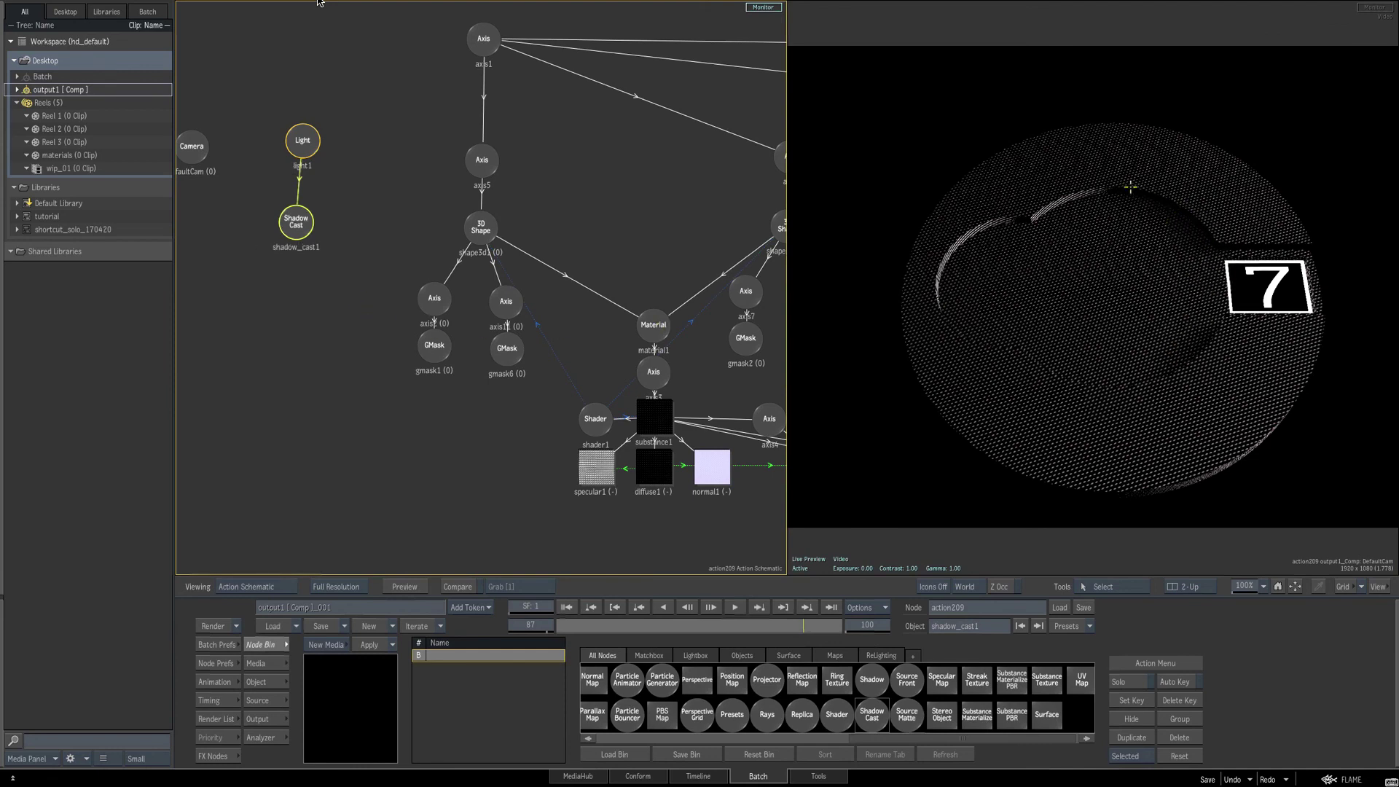
pyautogui.press('h')
# Attach the Stingray Ambient Occlusion Matchbox shader to the DefaultCam camera node.
pyautogui.moveTo(331, 285); pyautogui.dragTo(377, 280)
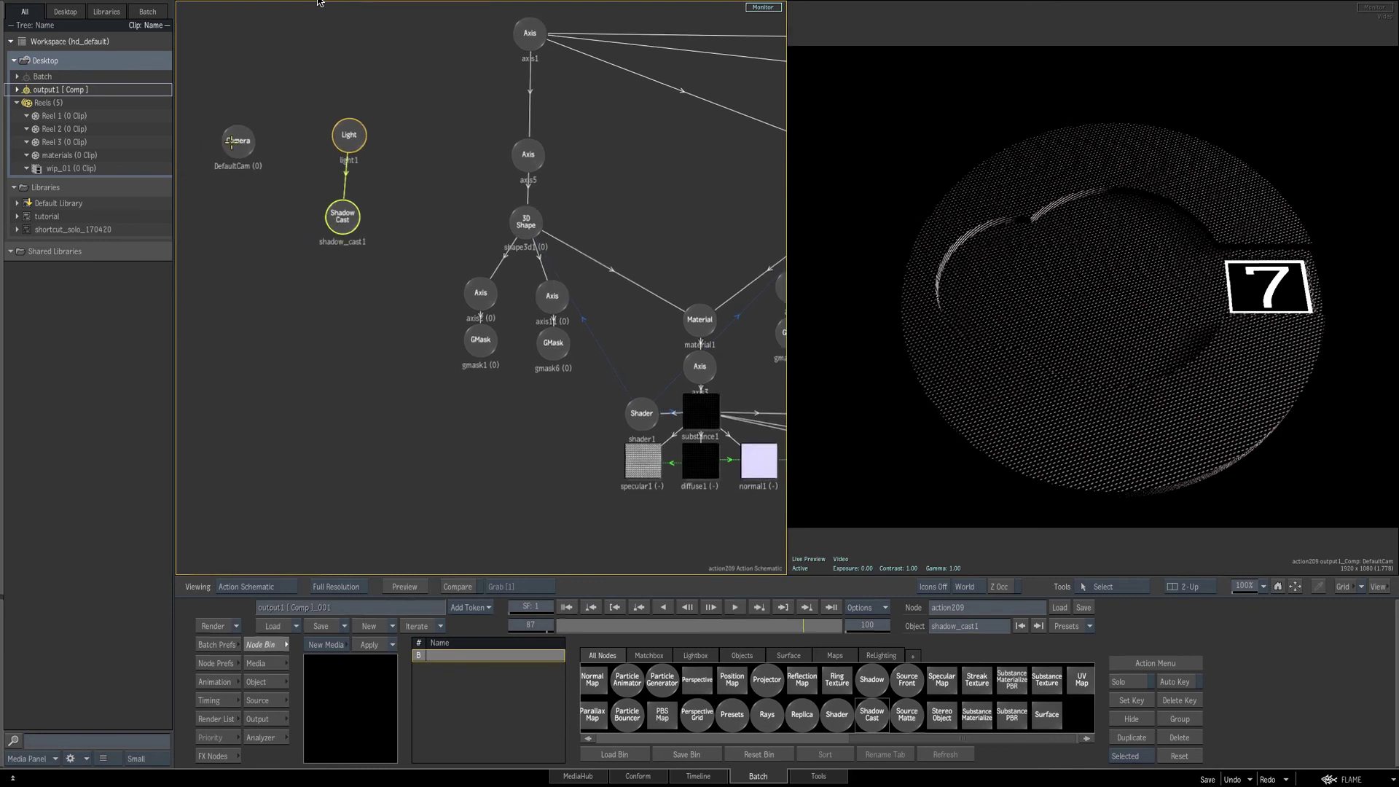
pyautogui.click(234, 140)
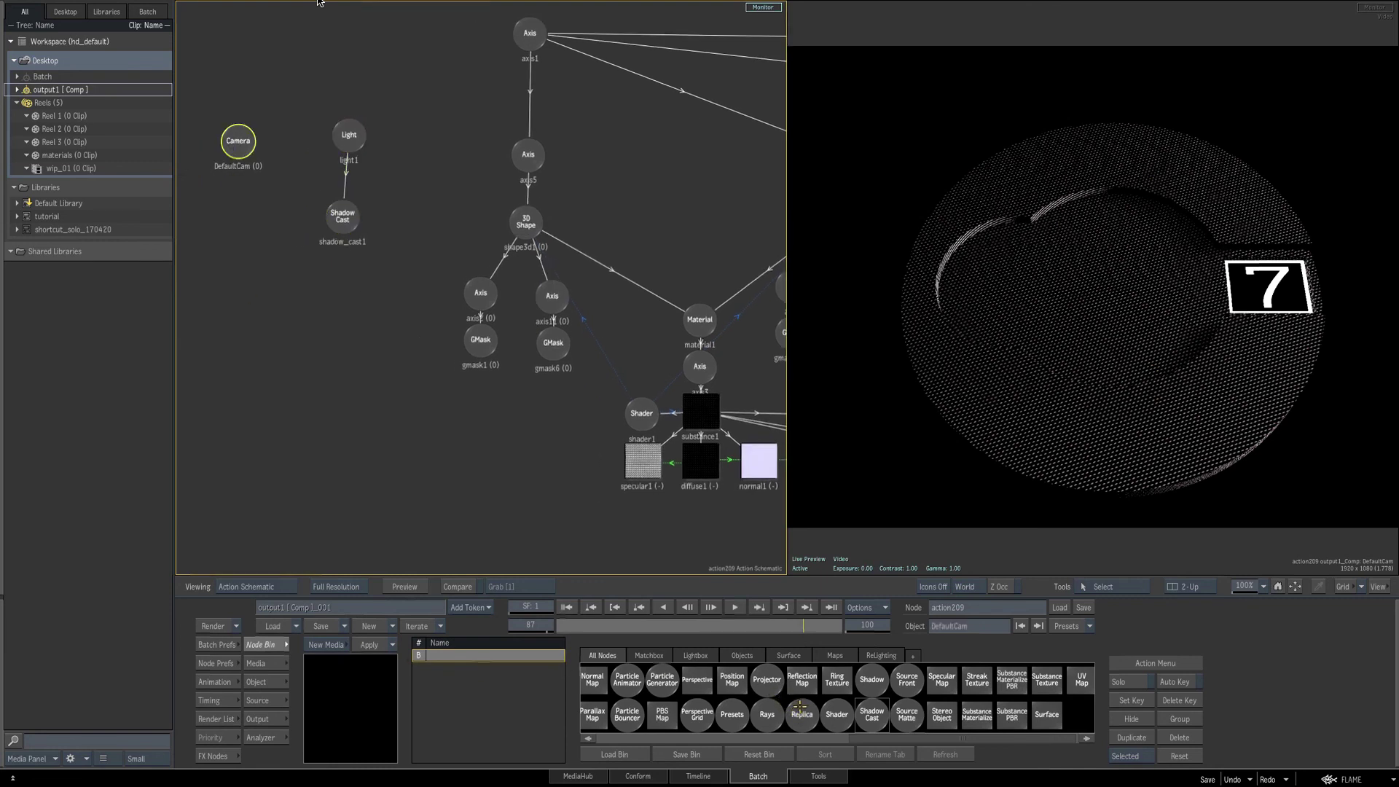
pyautogui.click(667, 656)
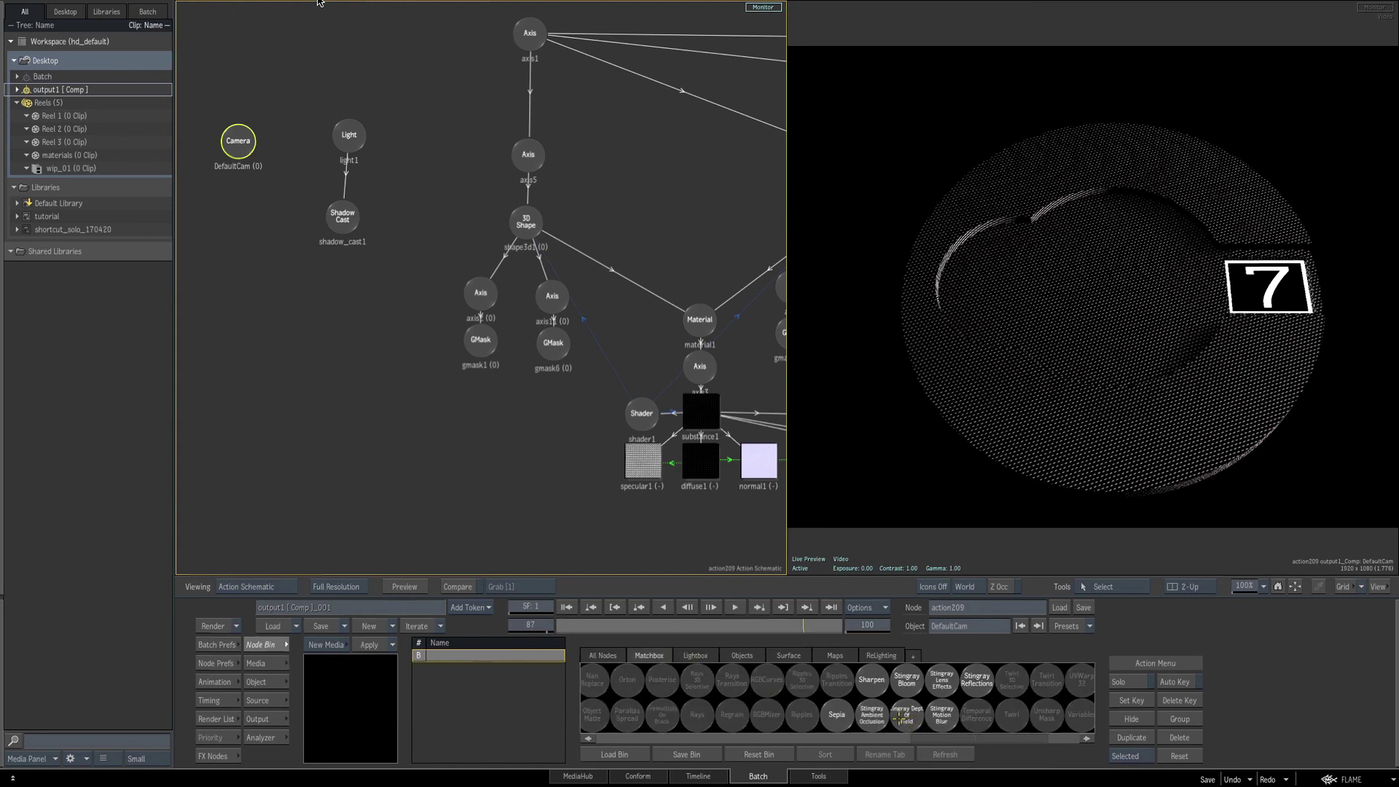
pyautogui.moveTo(882, 725); pyautogui.dragTo(247, 237)
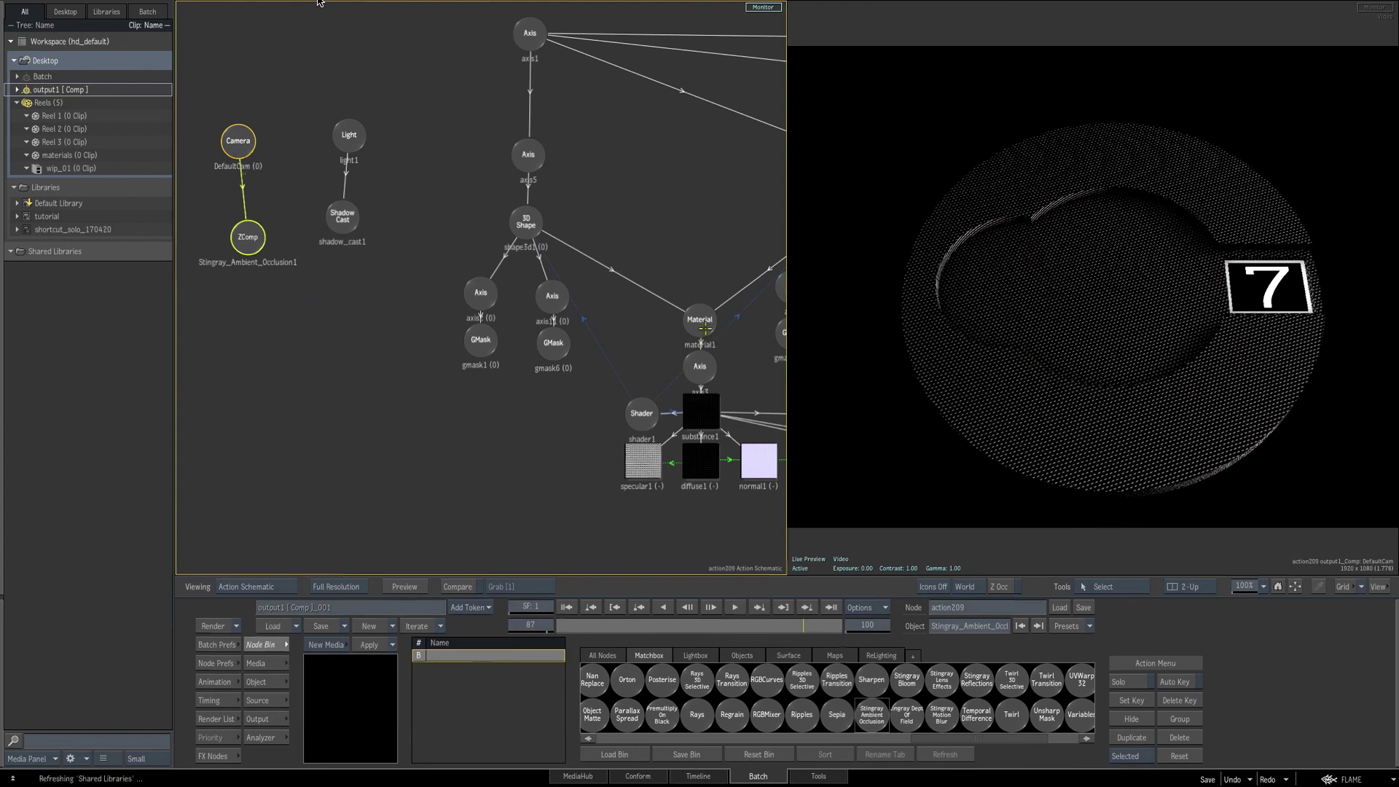
# Toggle the ambient occlusion node's visibility repeatedly to compare its effect on the dial, leaving it enabled, and return to a single view.
pyautogui.press('h')
pyautogui.press('h')
pyautogui.press('h')
pyautogui.press('h')
pyautogui.press('h')
pyautogui.press('h')
pyautogui.press('h')
pyautogui.press('h')
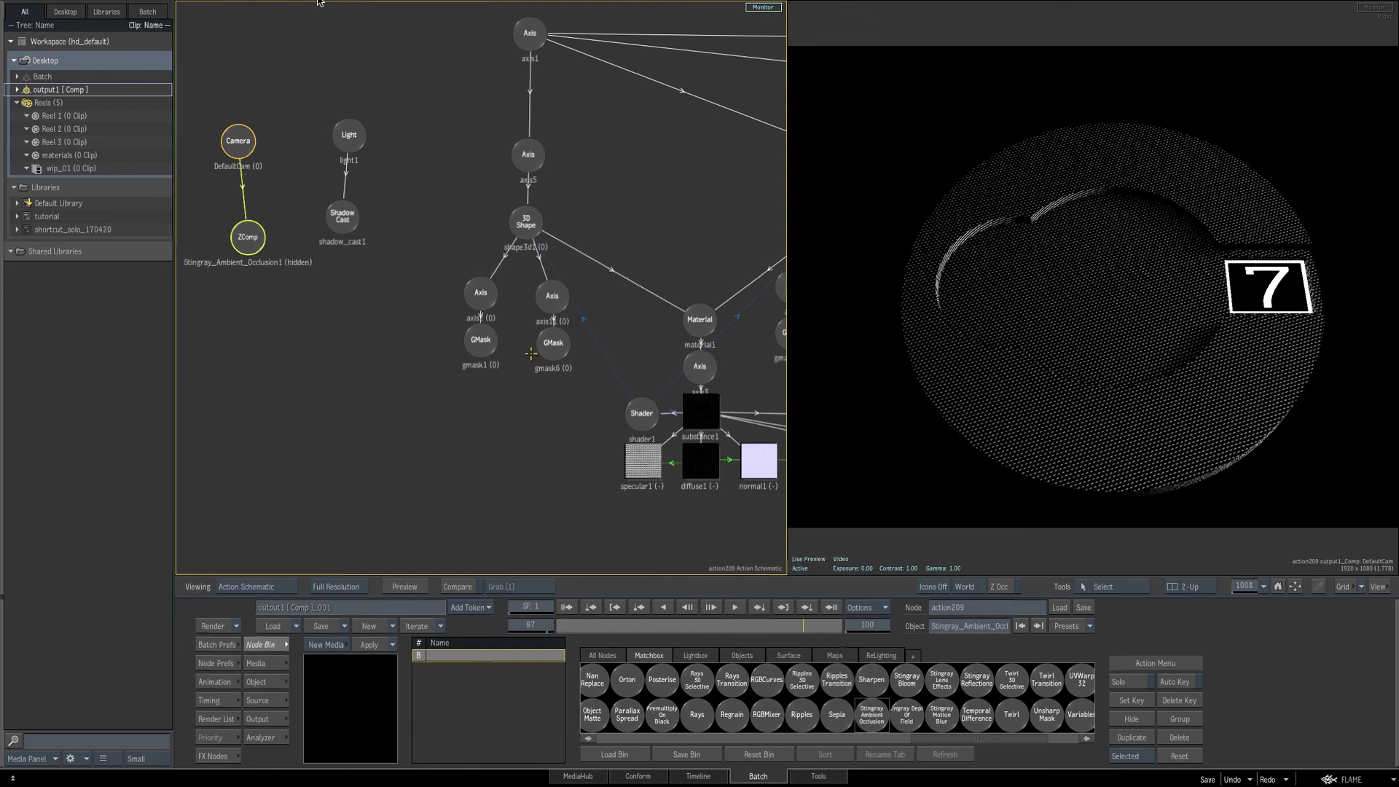
pyautogui.press('h')
pyautogui.press('h')
pyautogui.press('h')
pyautogui.press('h')
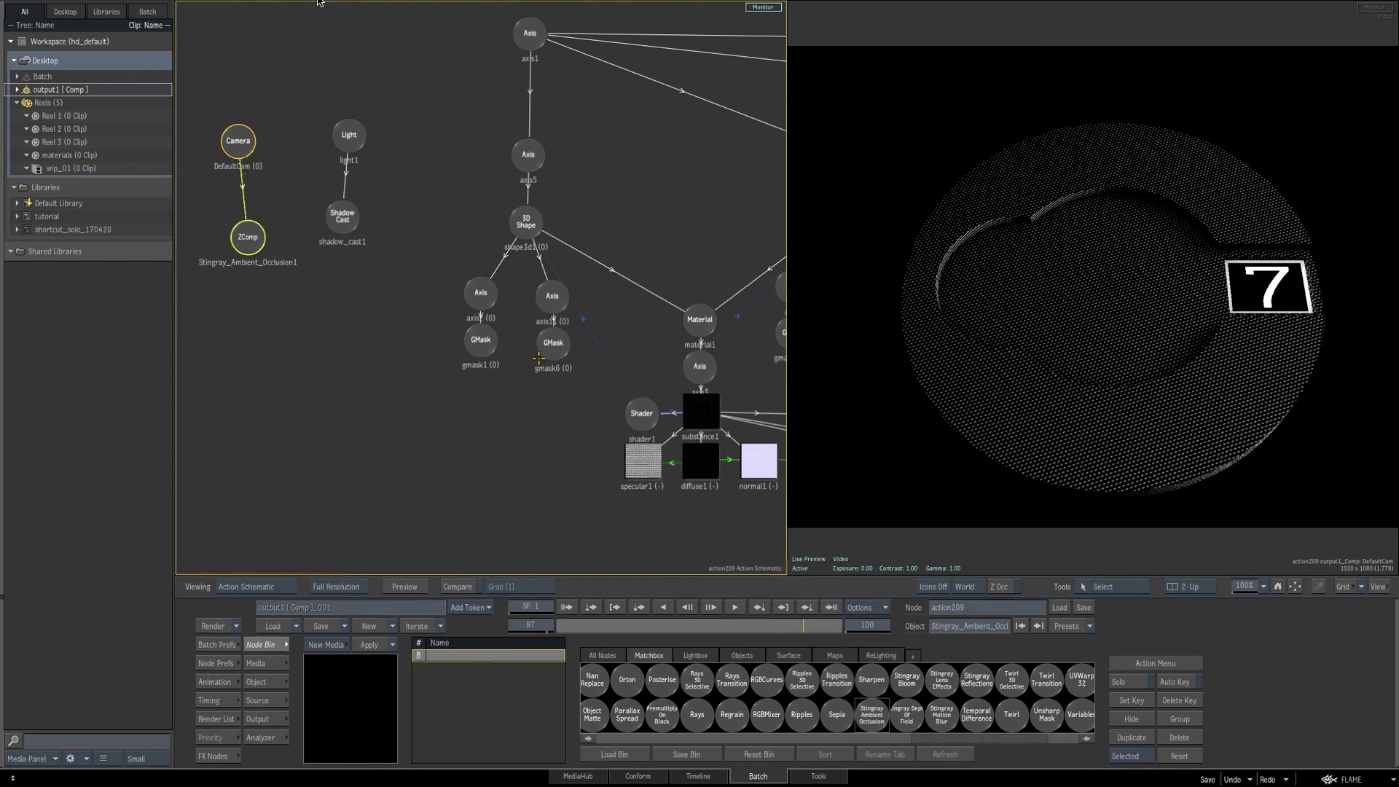
pyautogui.press('h')
pyautogui.press('h')
pyautogui.press('h')
pyautogui.press('h')
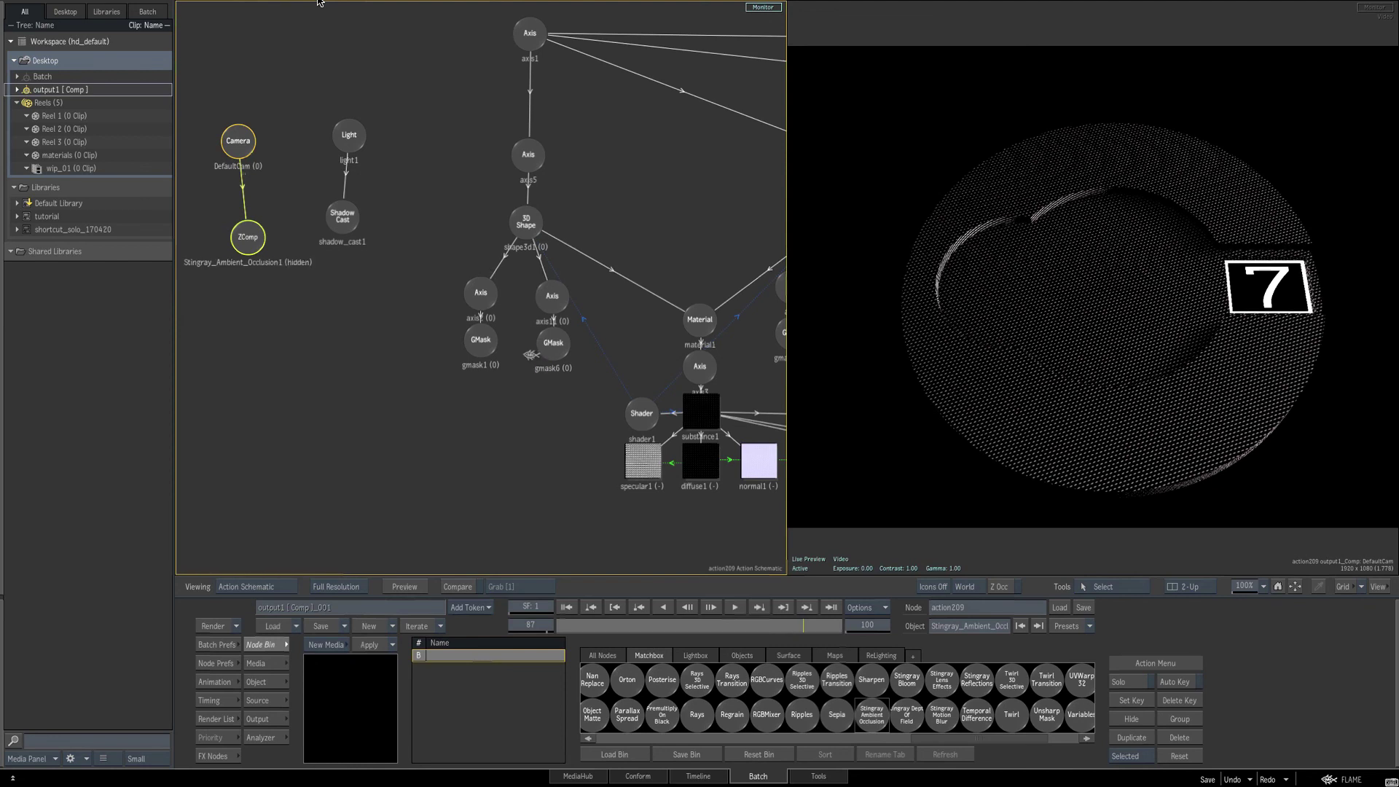
pyautogui.press('h')
pyautogui.press('h')
pyautogui.hotkey('alt', '1')
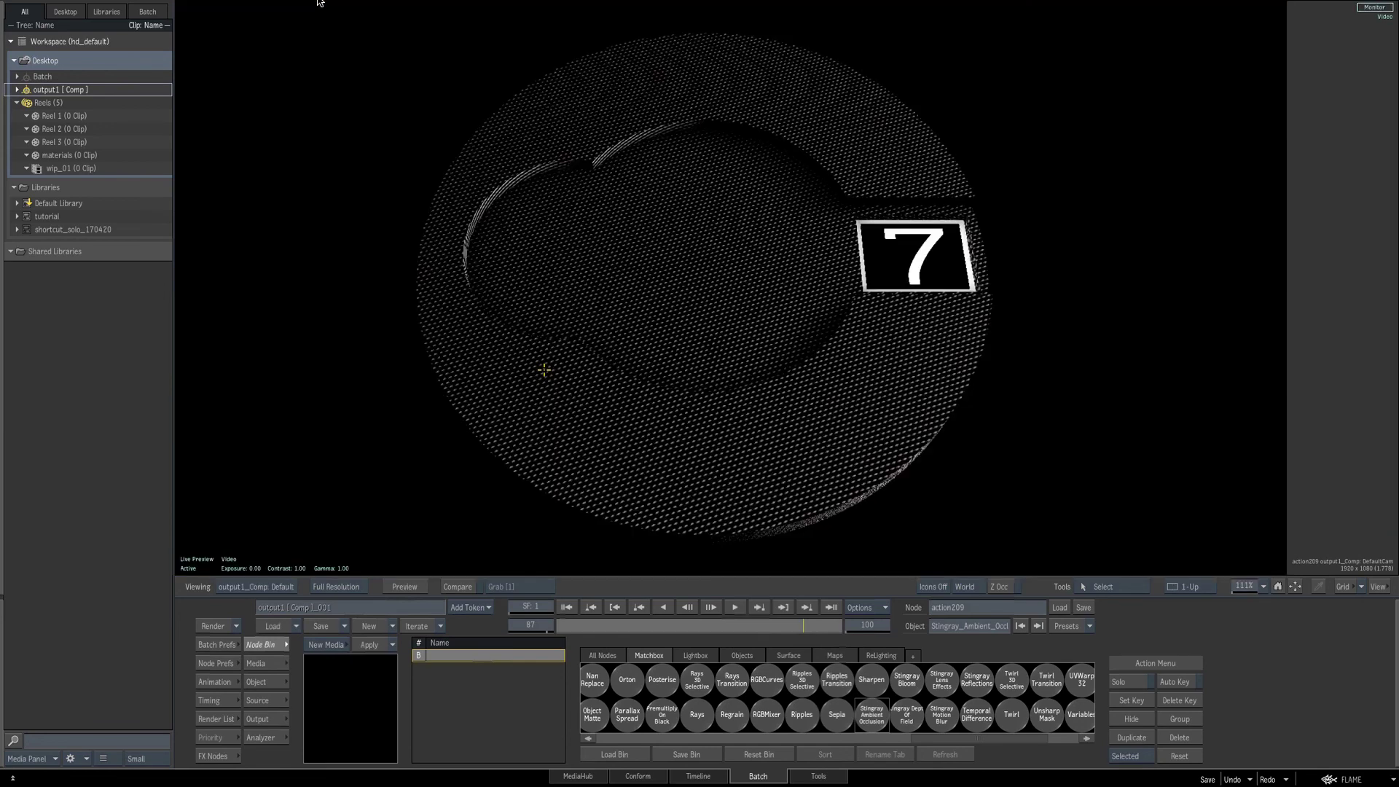
# Tilt the whole dial by setting axis1's rotation to -39° in X and 4° in Y.
pyautogui.press('Escape')
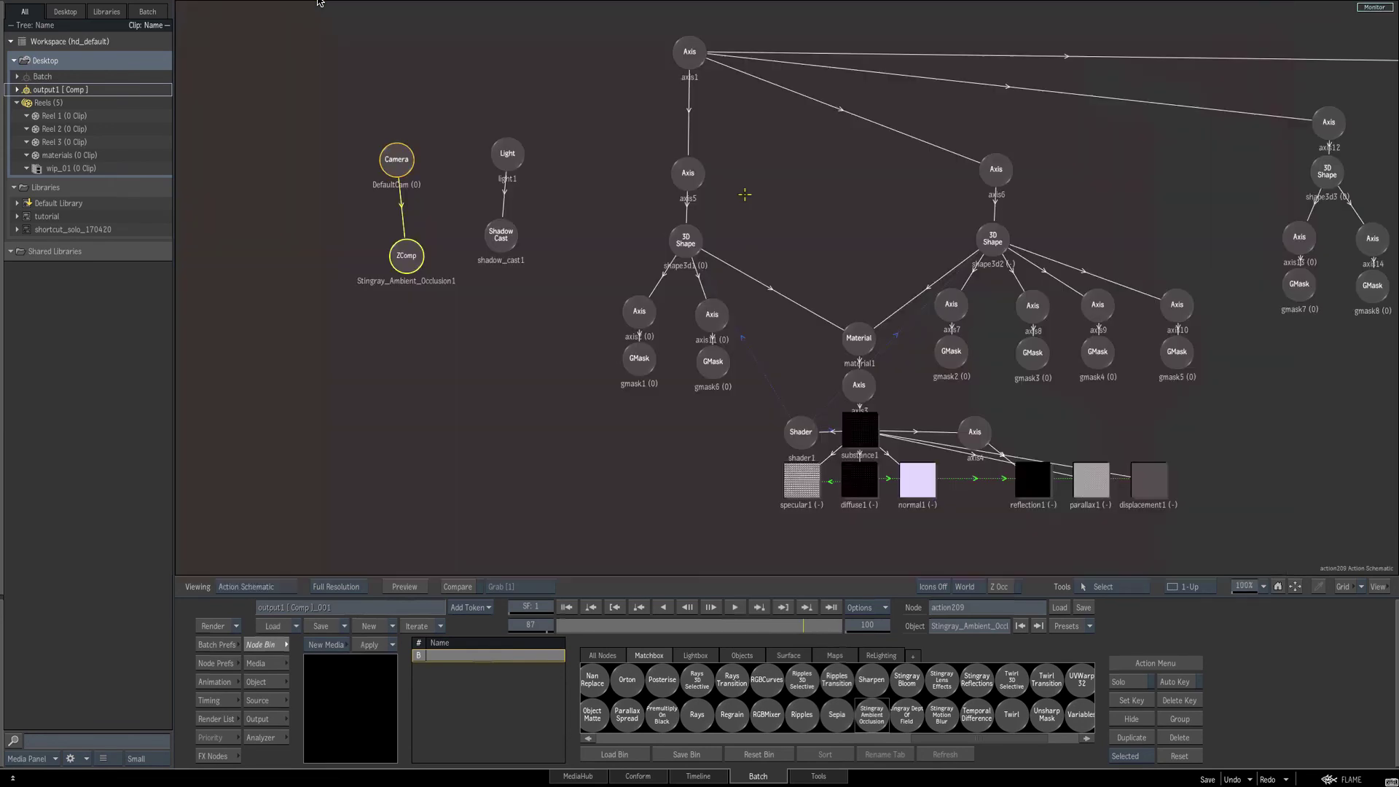
pyautogui.click(689, 53)
pyautogui.click(267, 679)
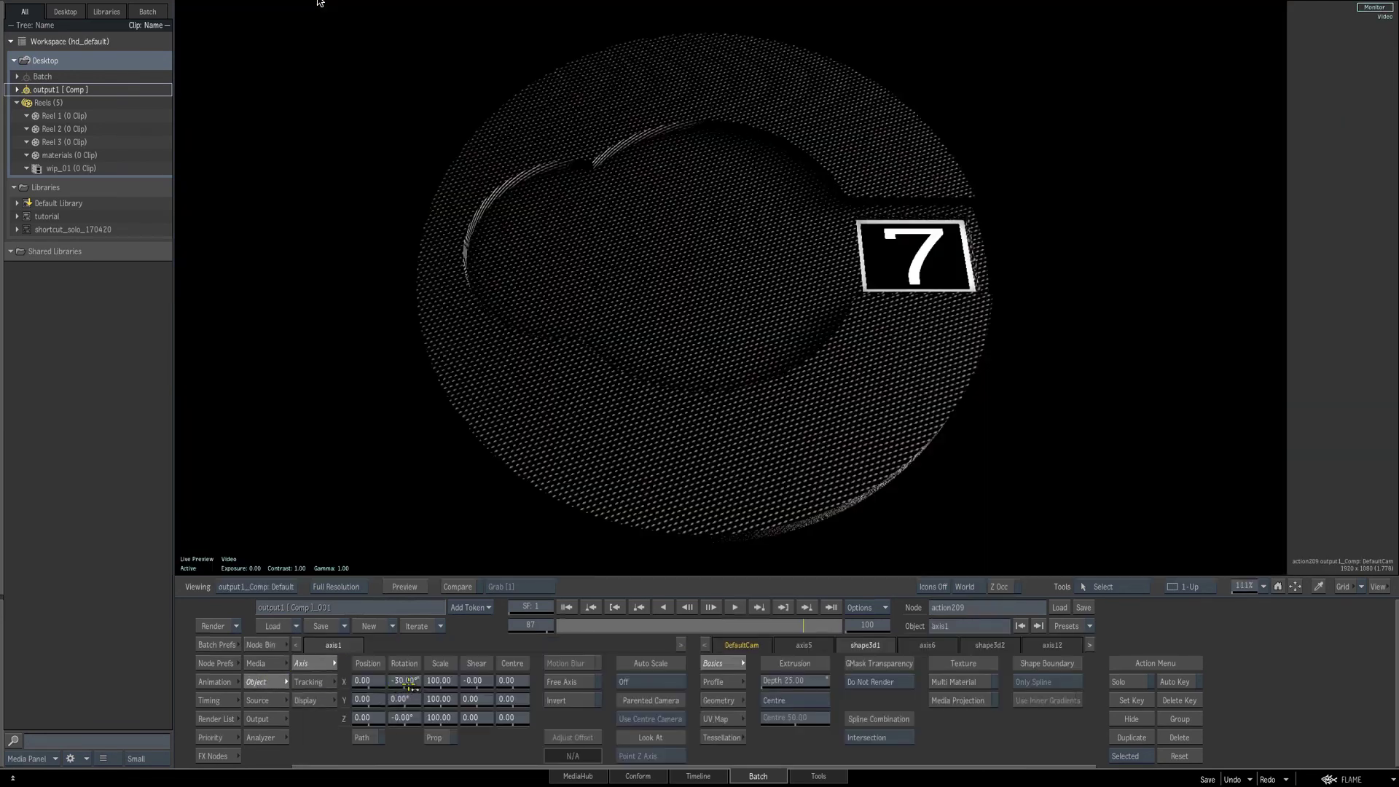
pyautogui.press('F1')
pyautogui.moveTo(398, 680); pyautogui.dragTo(435, 769)
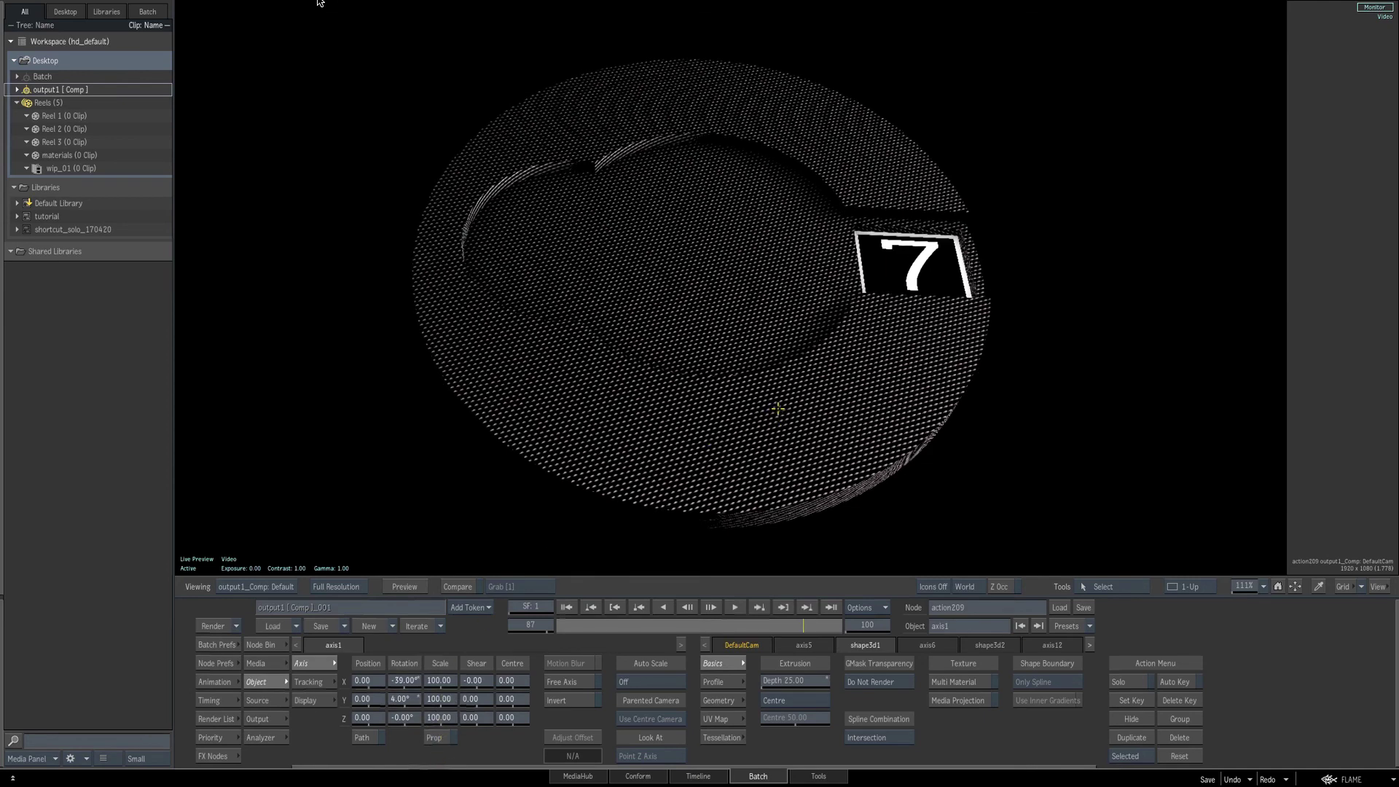